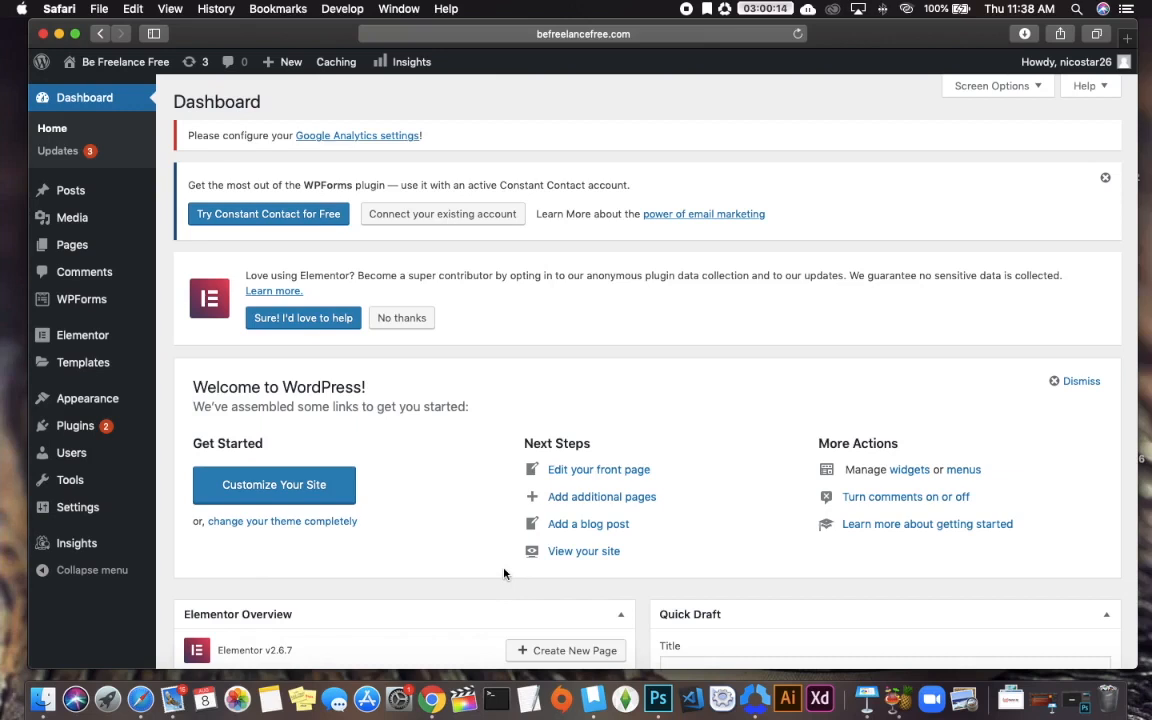
# - Update the Elementor plugin to version 2.6.8 from the installed plugins list
pyautogui.moveTo(90, 426)
pyautogui.click(215, 428)
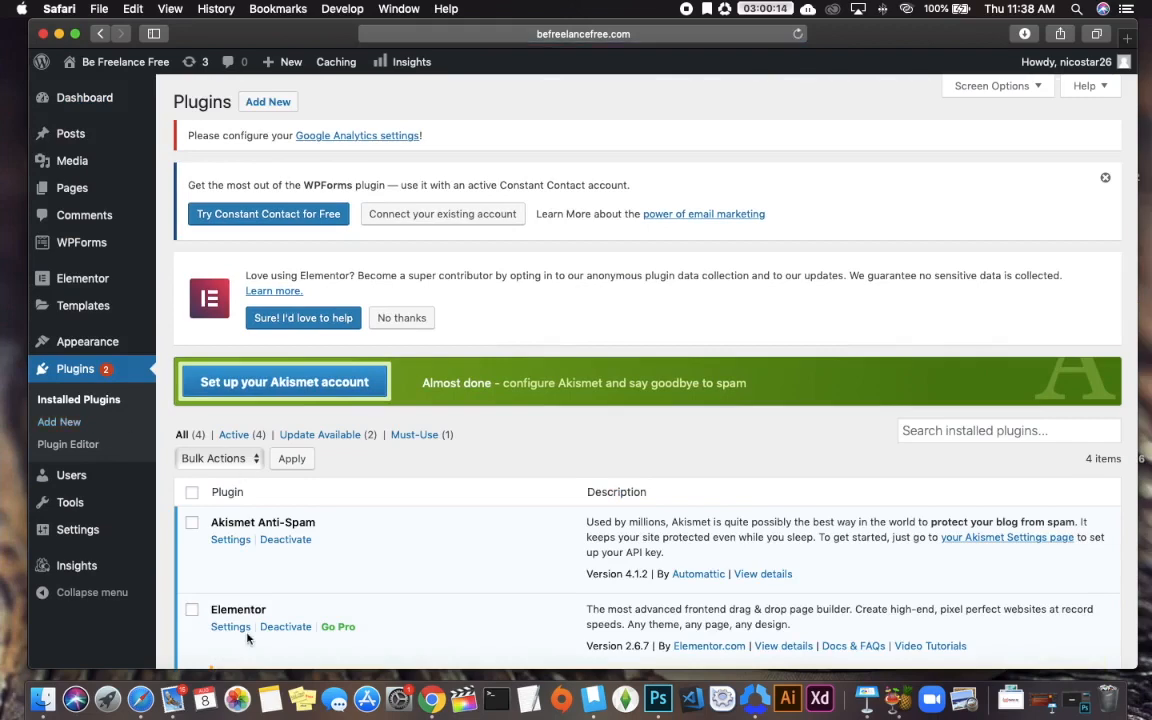
pyautogui.scroll(-3, 249, 636)
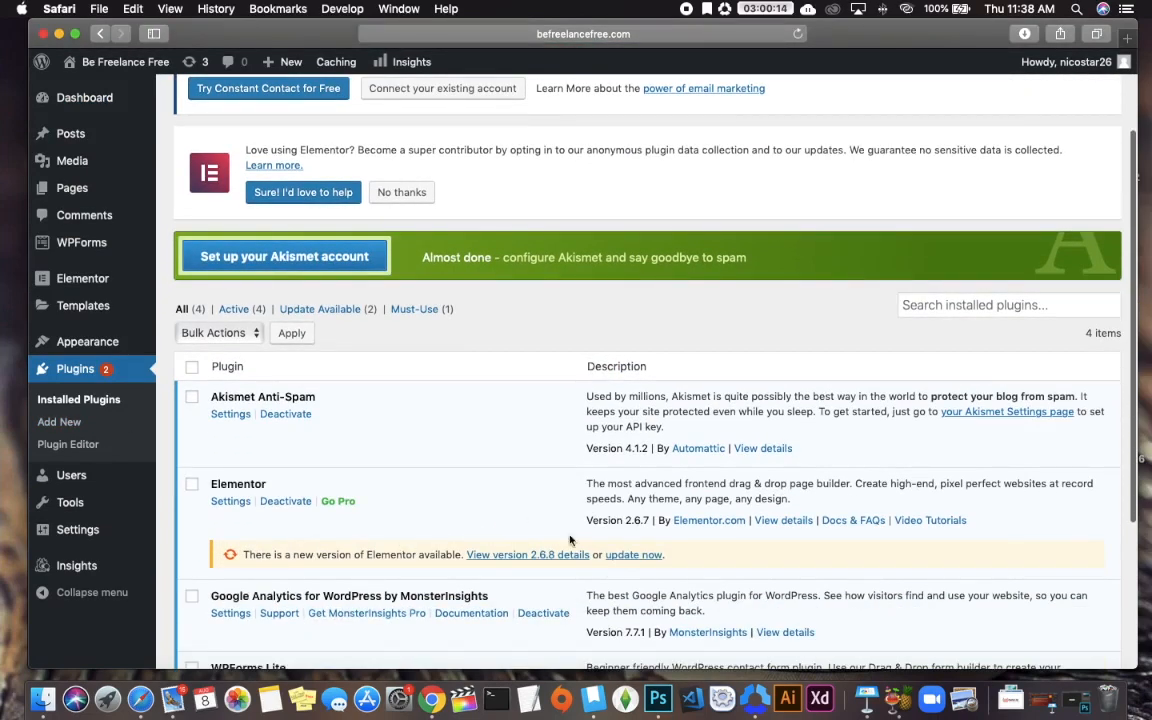
pyautogui.click(633, 555)
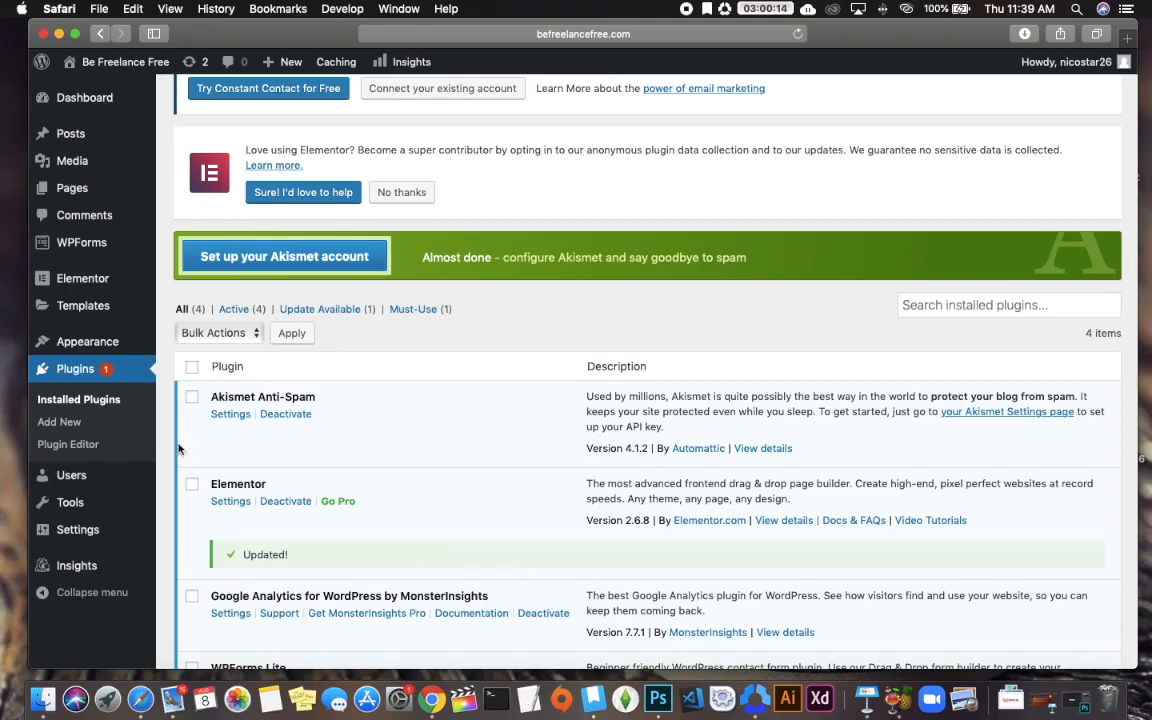
pyautogui.scroll(3, 180, 442)
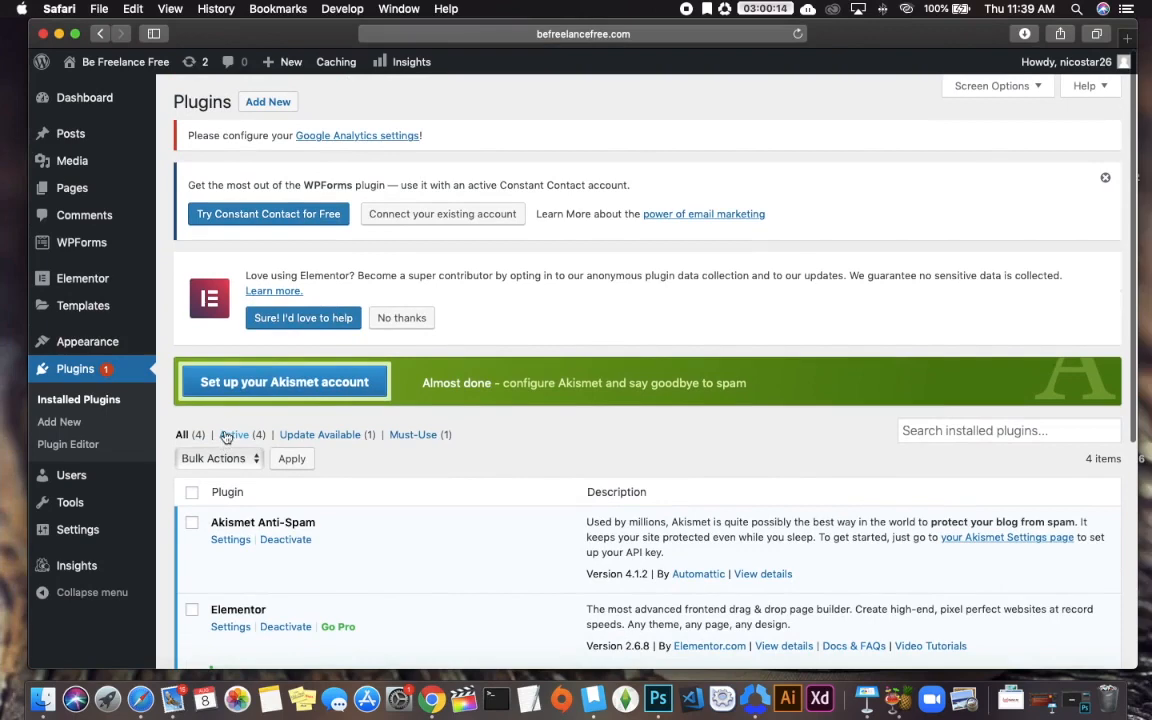
# - Create a new page titled "Tutorial" and publish it
pyautogui.moveTo(70, 194)
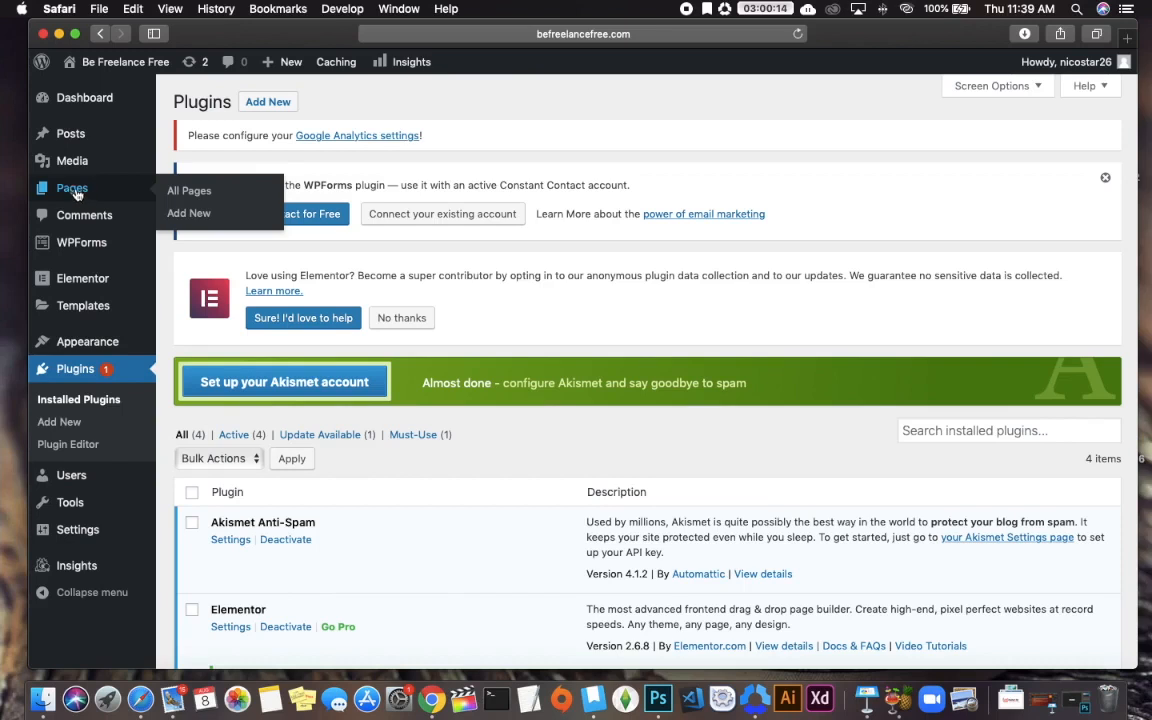
pyautogui.click(190, 213)
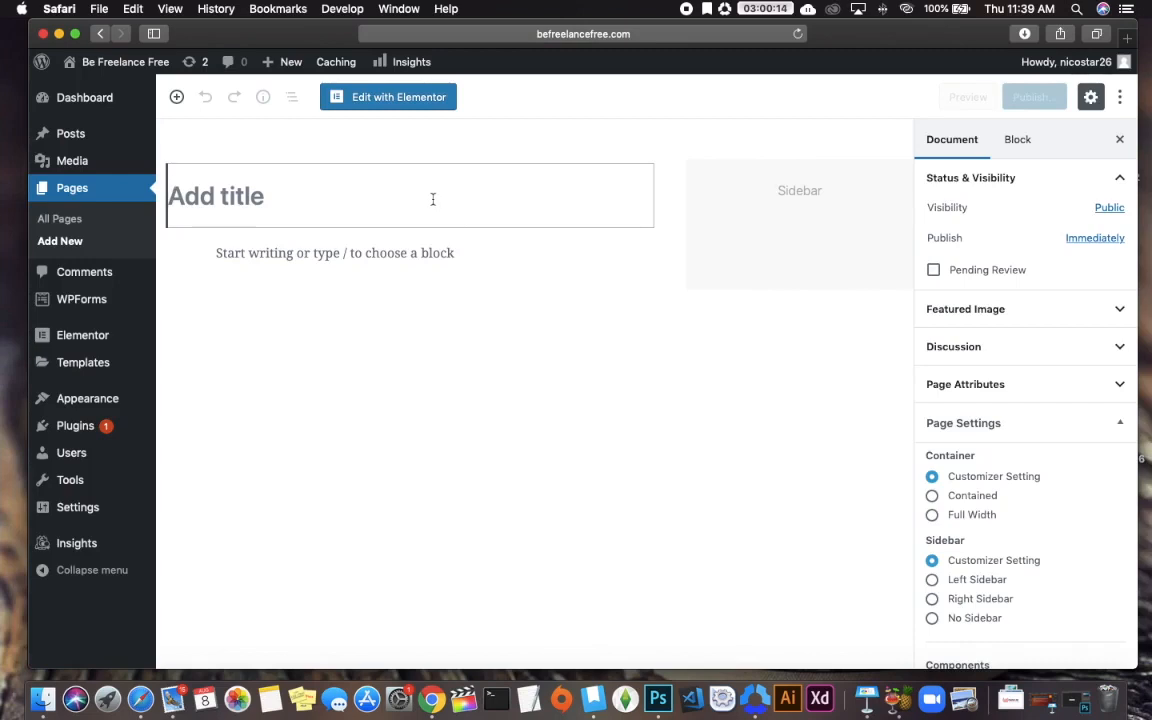
pyautogui.write('Tutoria')
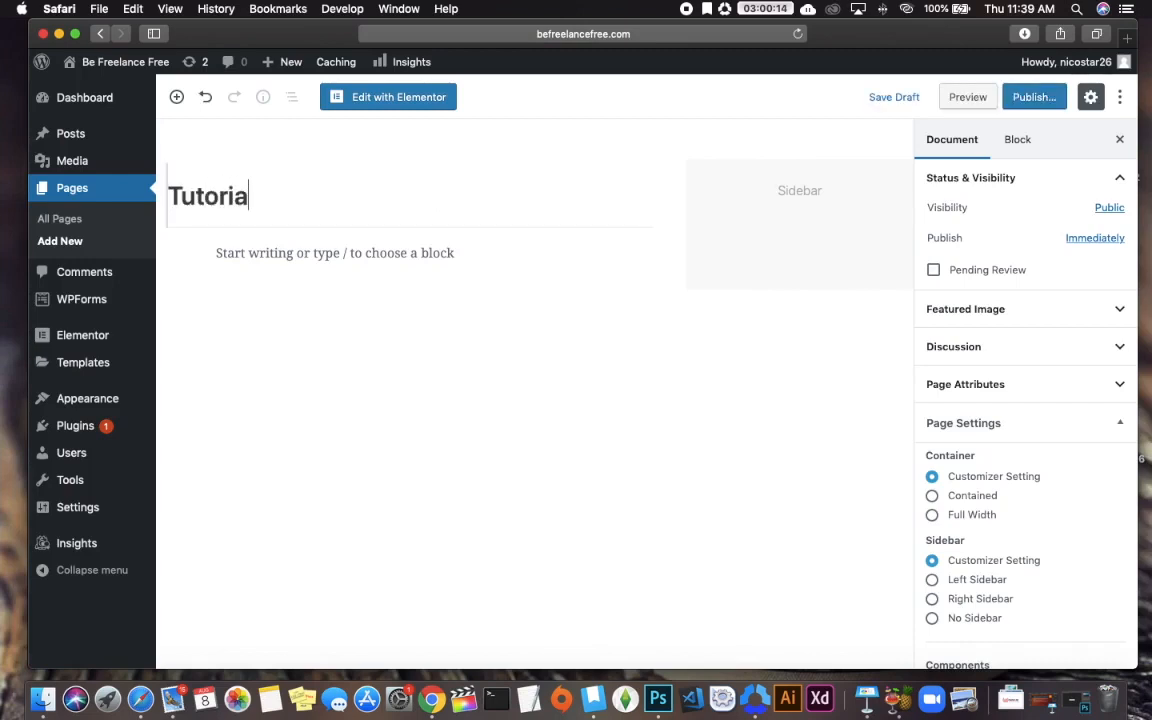
pyautogui.write('l')
pyautogui.click(1034, 103)
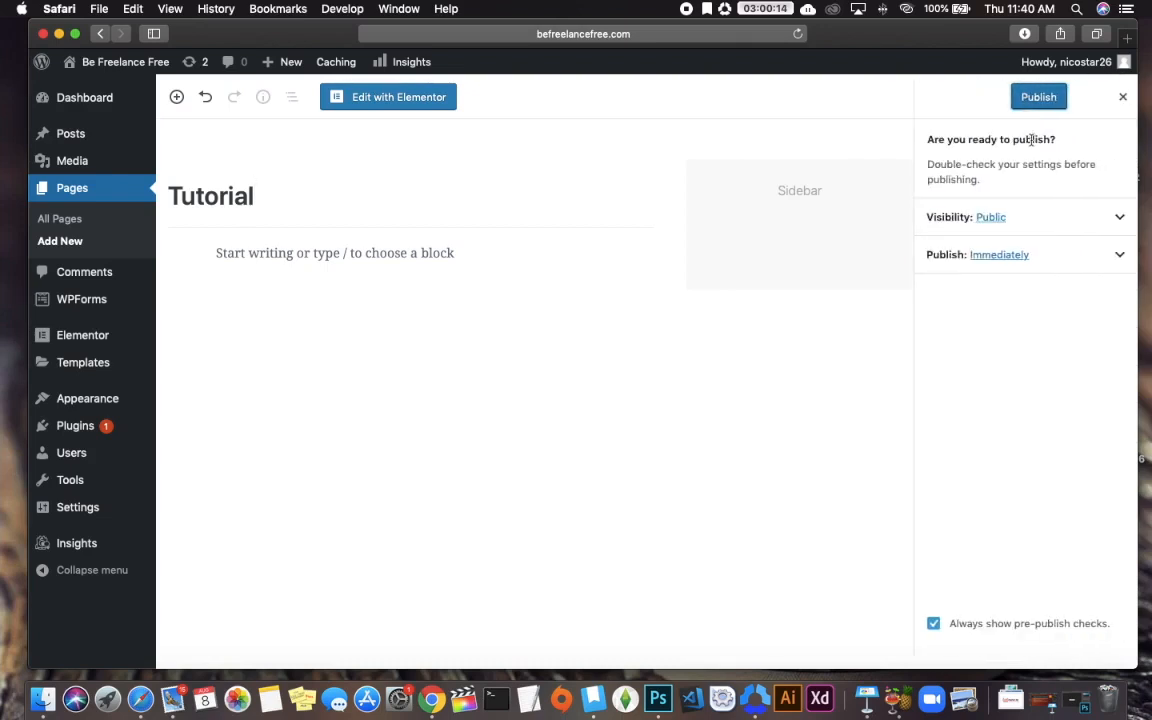
pyautogui.click(1038, 96)
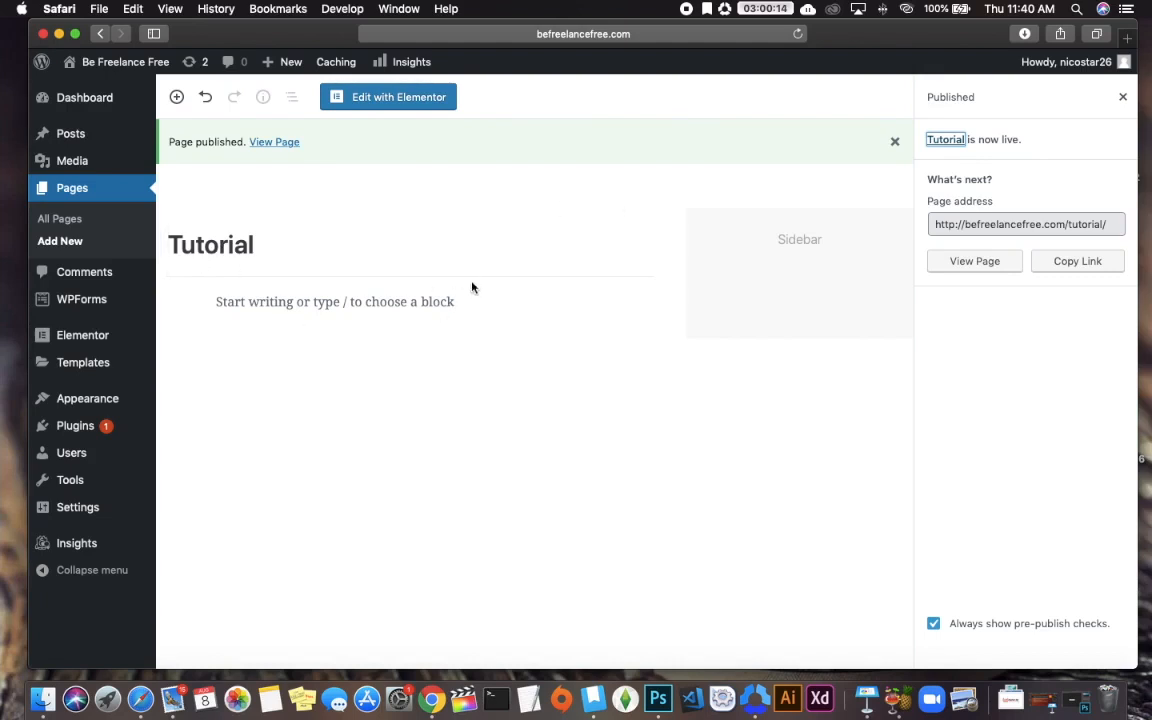
# - View the published Tutorial page on the live site and return to its editor
pyautogui.click(284, 143)
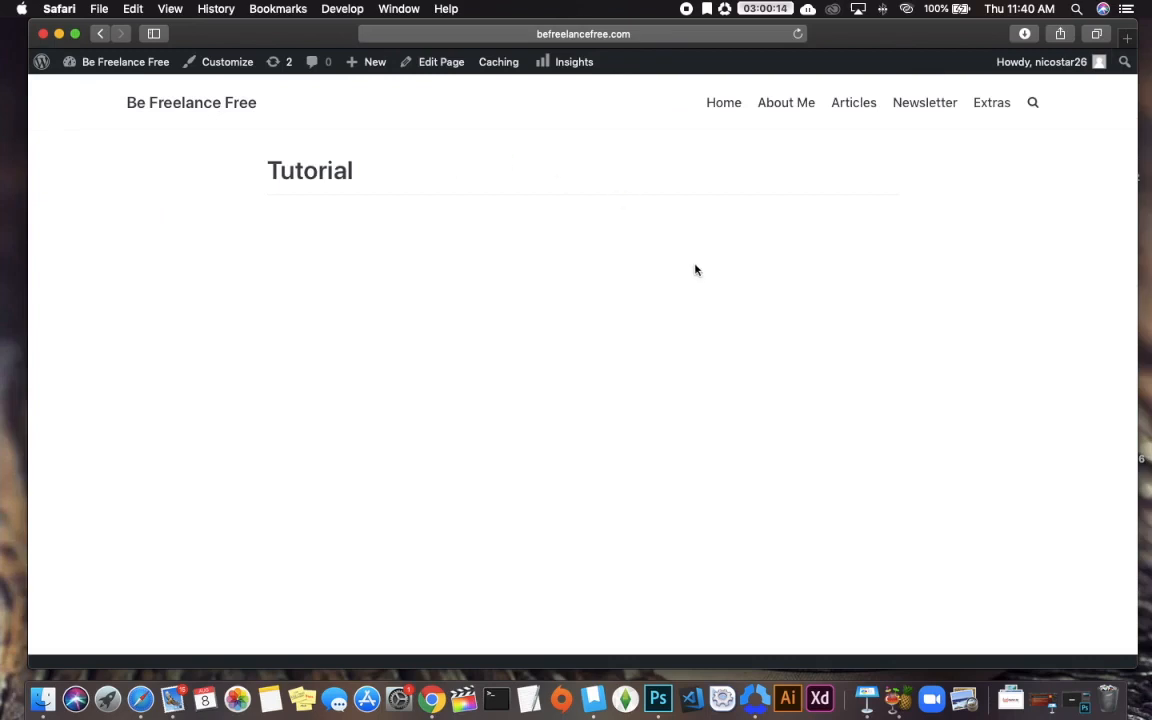
pyautogui.scroll(-2, 694, 266)
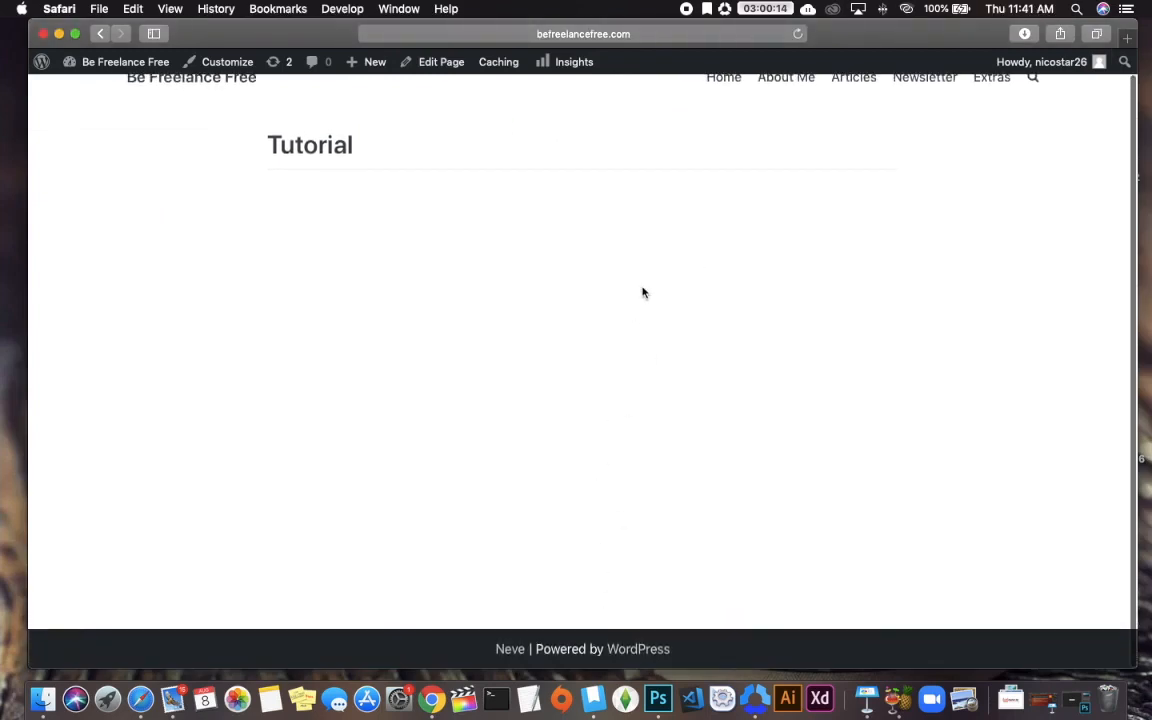
pyautogui.scroll(2, 643, 291)
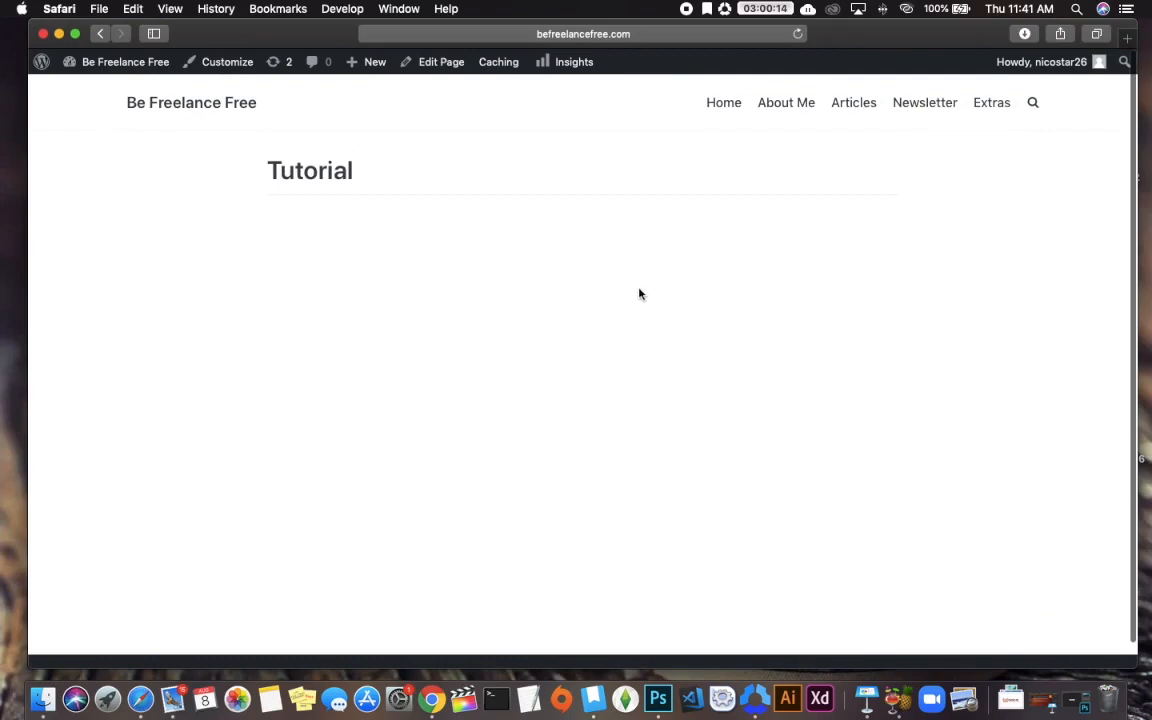
pyautogui.click(100, 33)
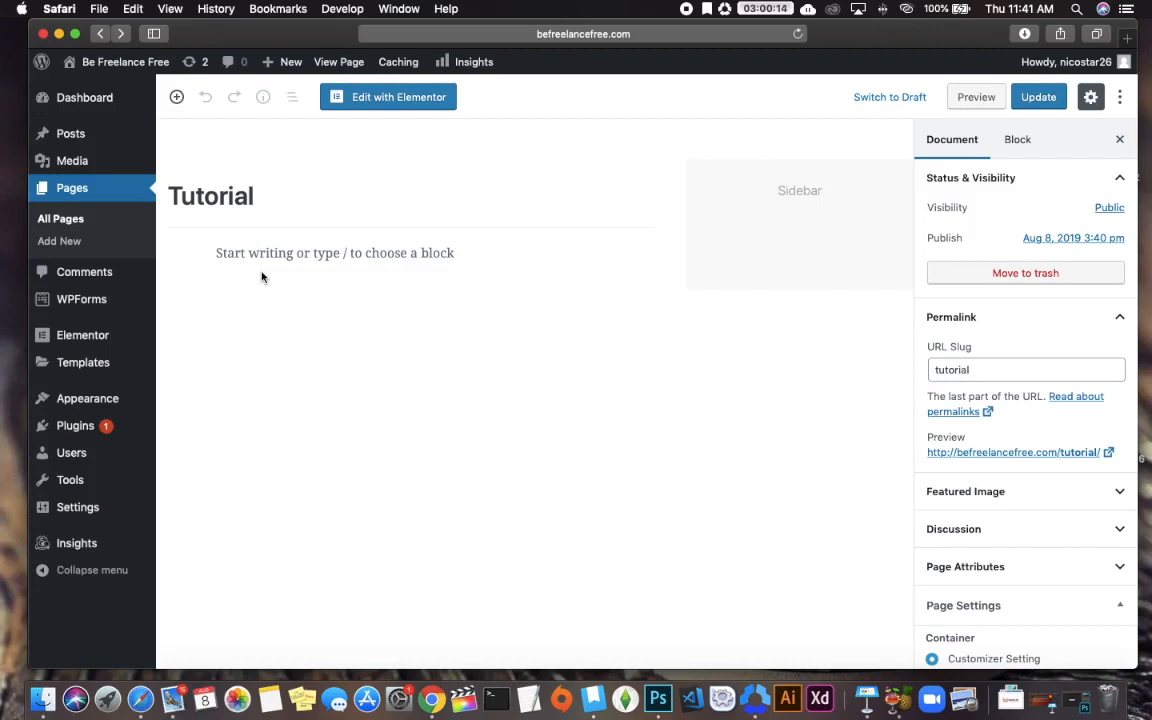
# - Open the Tutorial page in the Elementor editor and dismiss the Elementor Pro banner
pyautogui.click(381, 107)
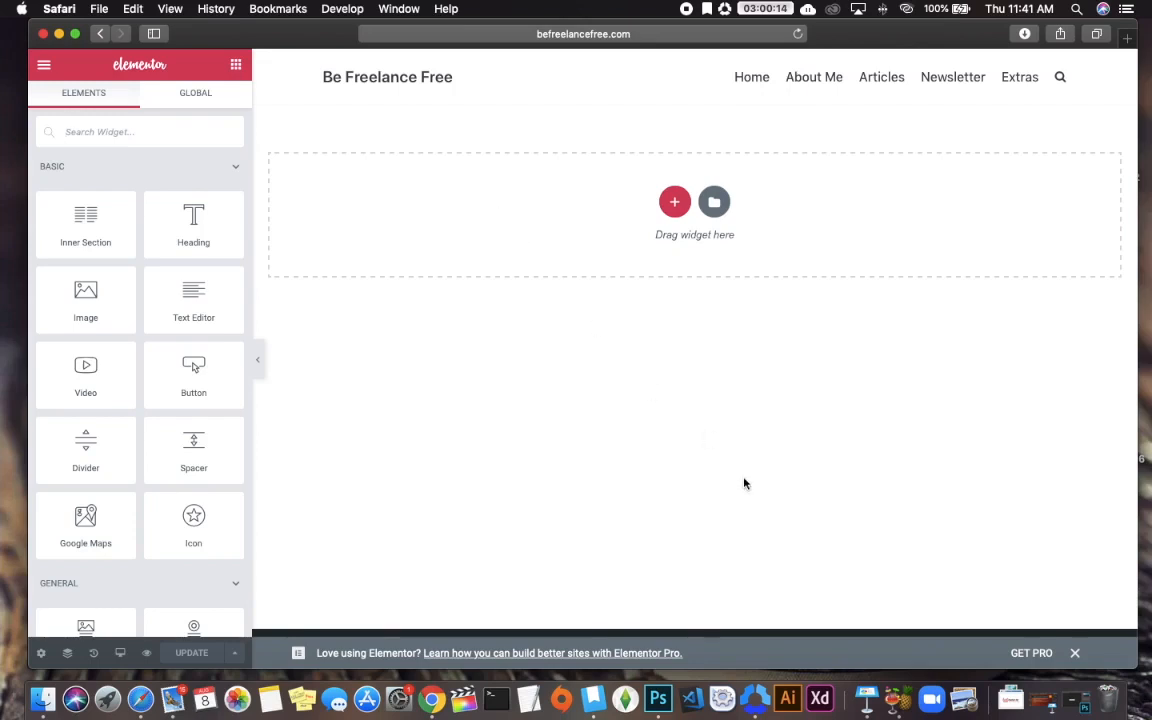
pyautogui.click(1076, 655)
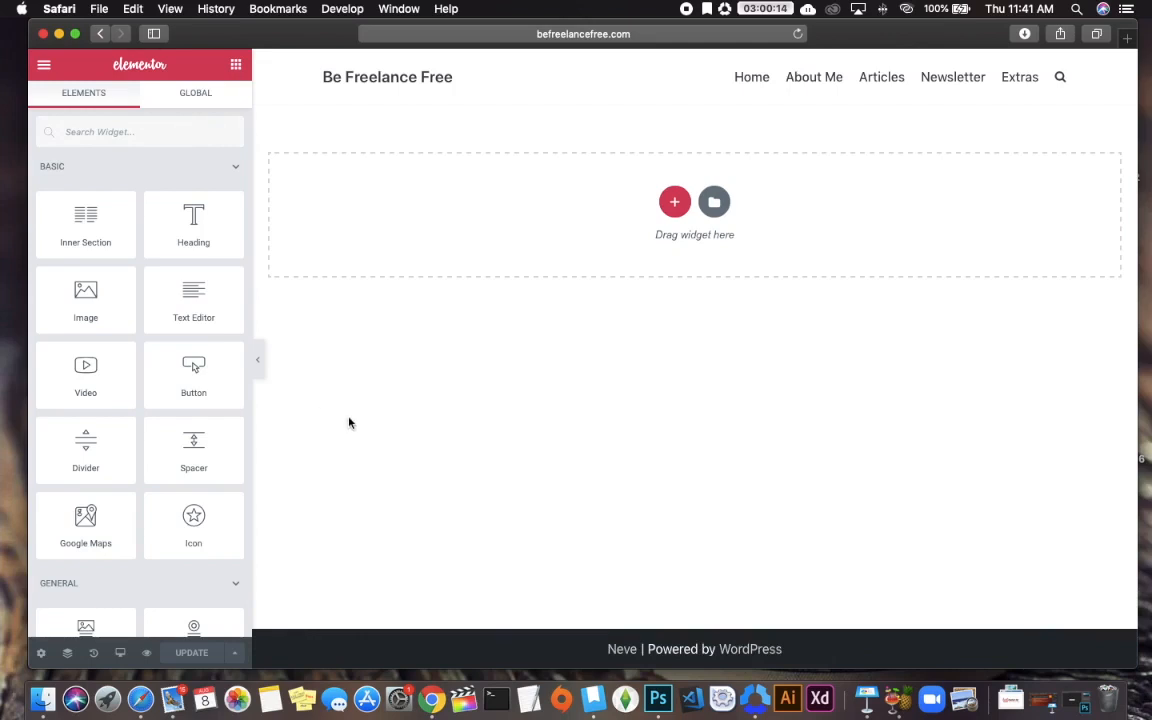
# - In the page settings, hide the title and set the page layout to Elementor Full Width
pyautogui.click(42, 654)
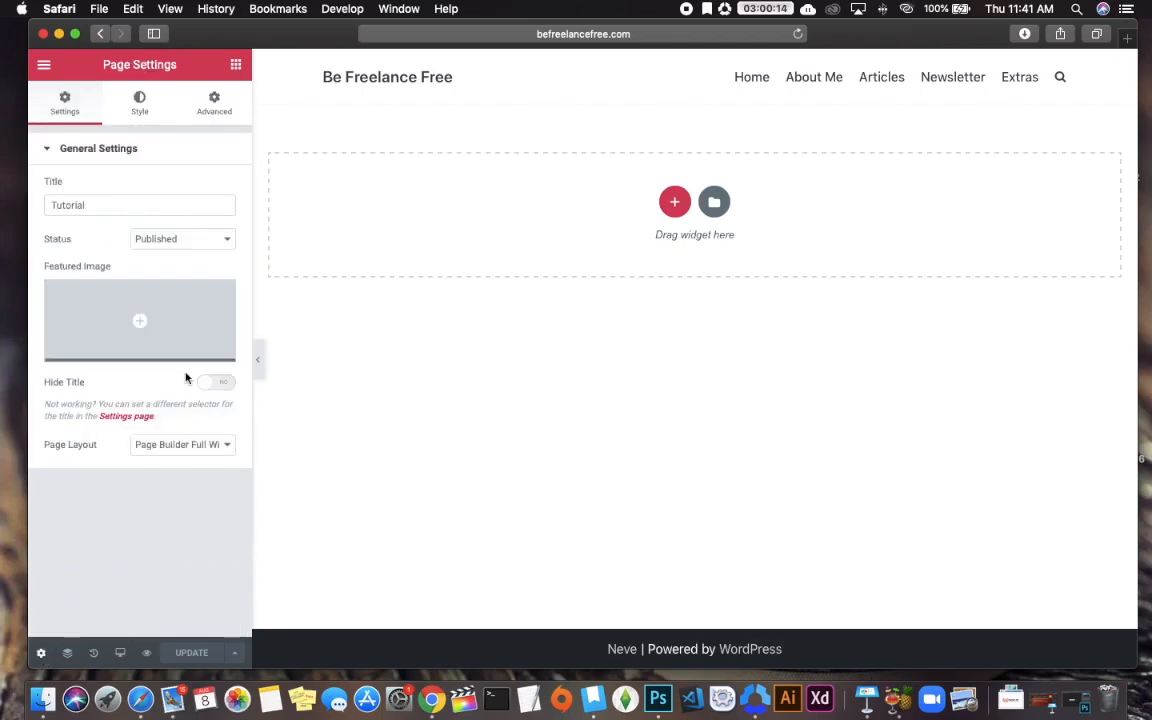
pyautogui.click(223, 386)
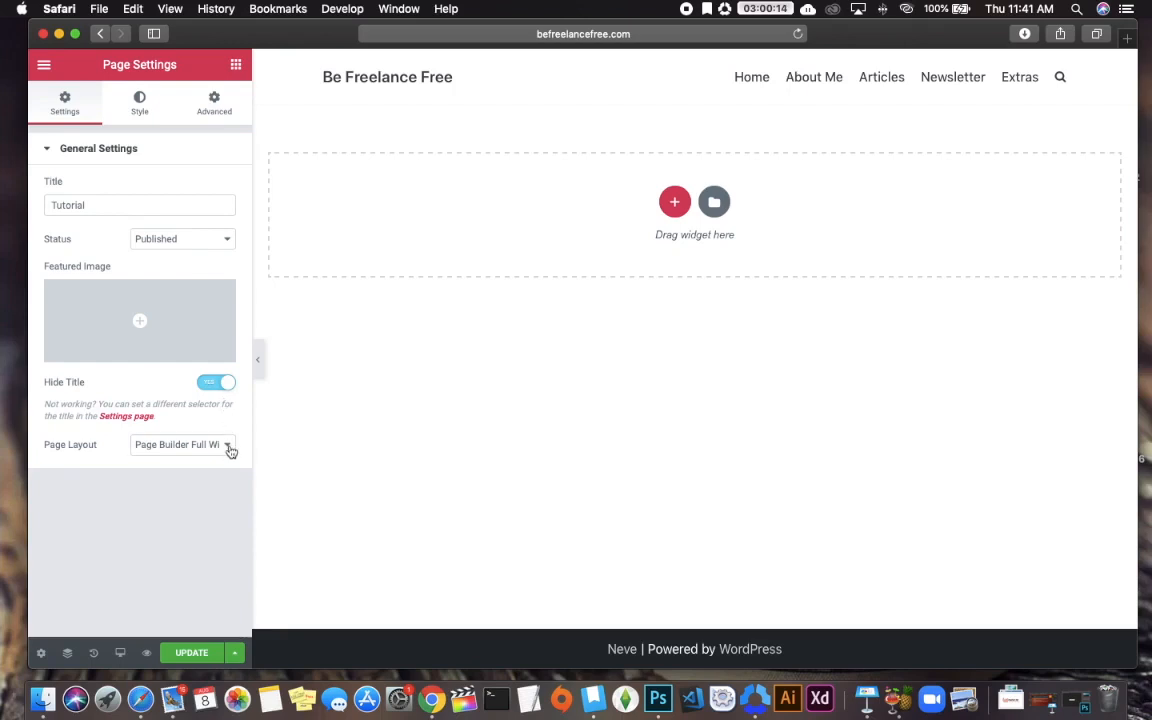
pyautogui.click(229, 451)
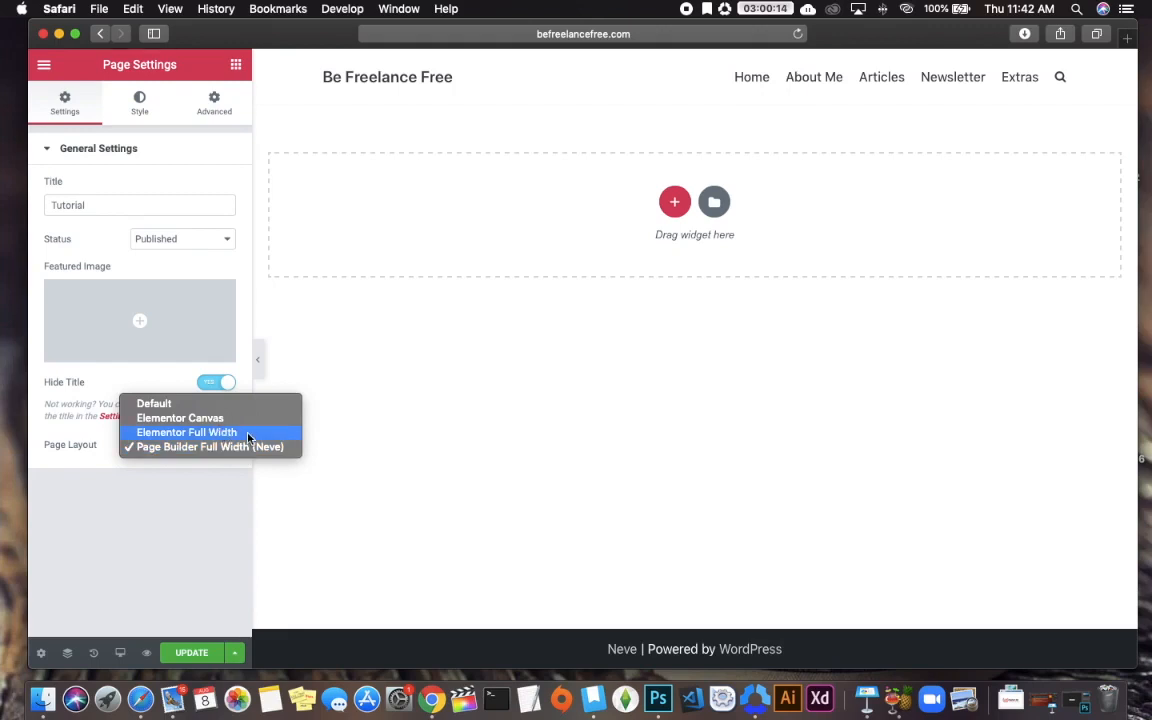
pyautogui.click(248, 437)
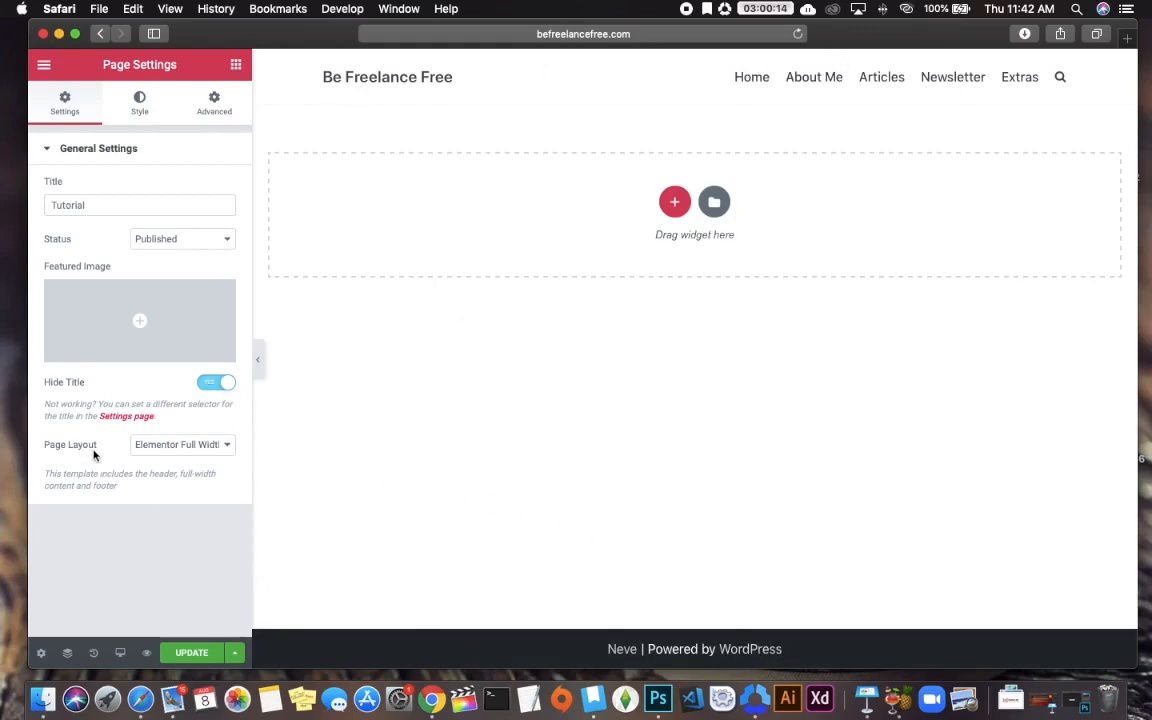
# - Try the Elementor Canvas page layout on the Tutorial page
pyautogui.click(228, 446)
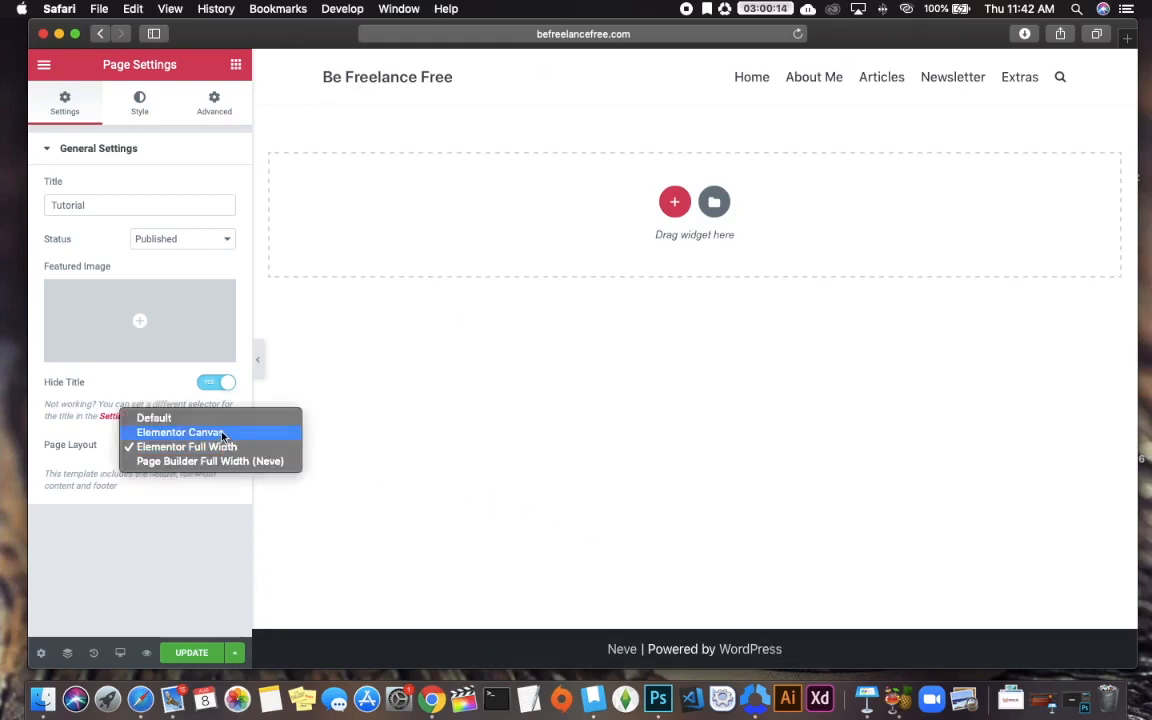
pyautogui.click(223, 433)
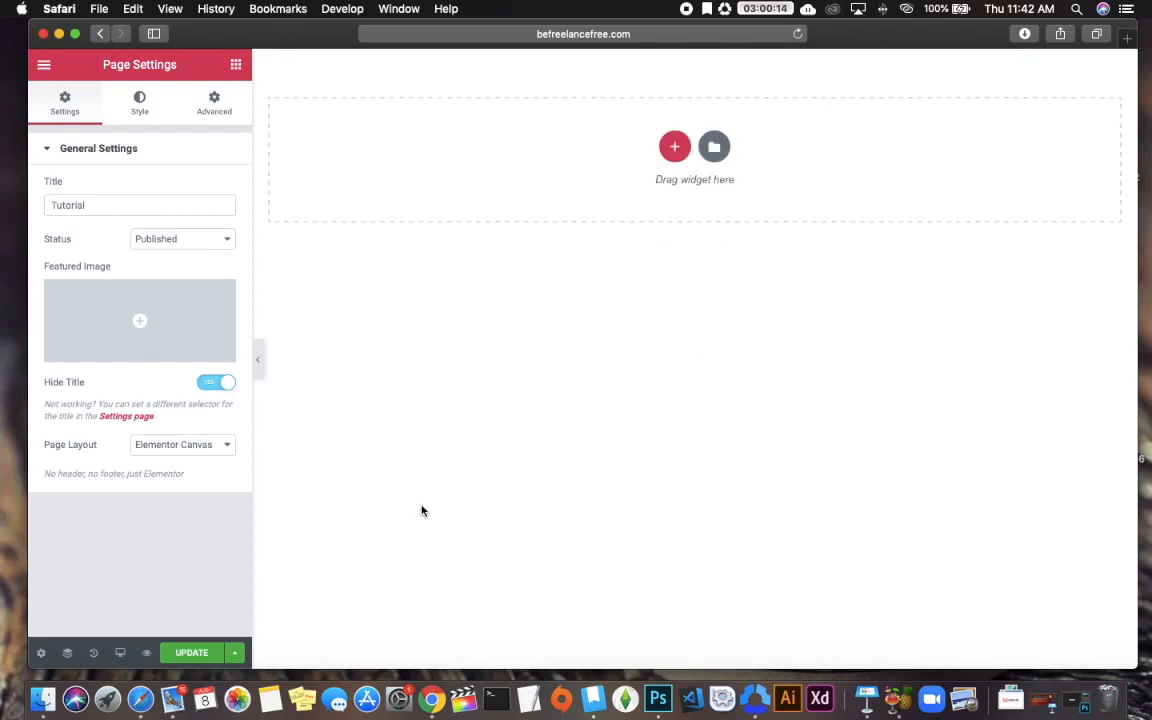
# - Return the page layout to Elementor Full Width and update the page
pyautogui.click(228, 450)
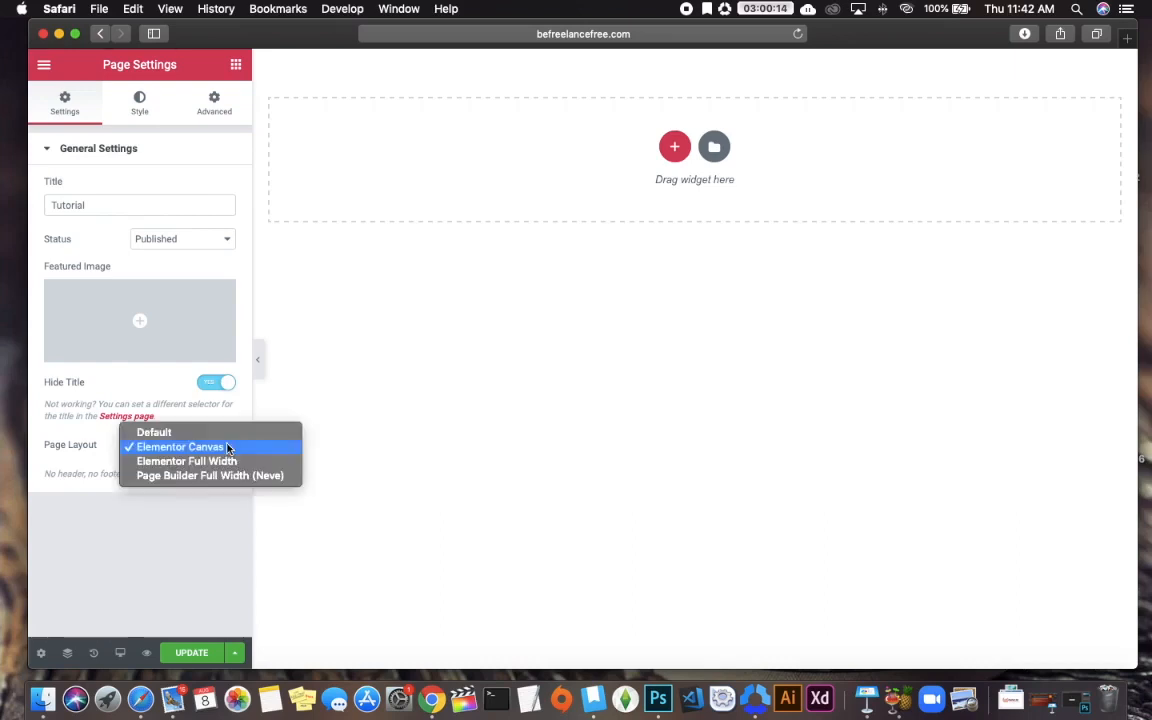
pyautogui.click(226, 463)
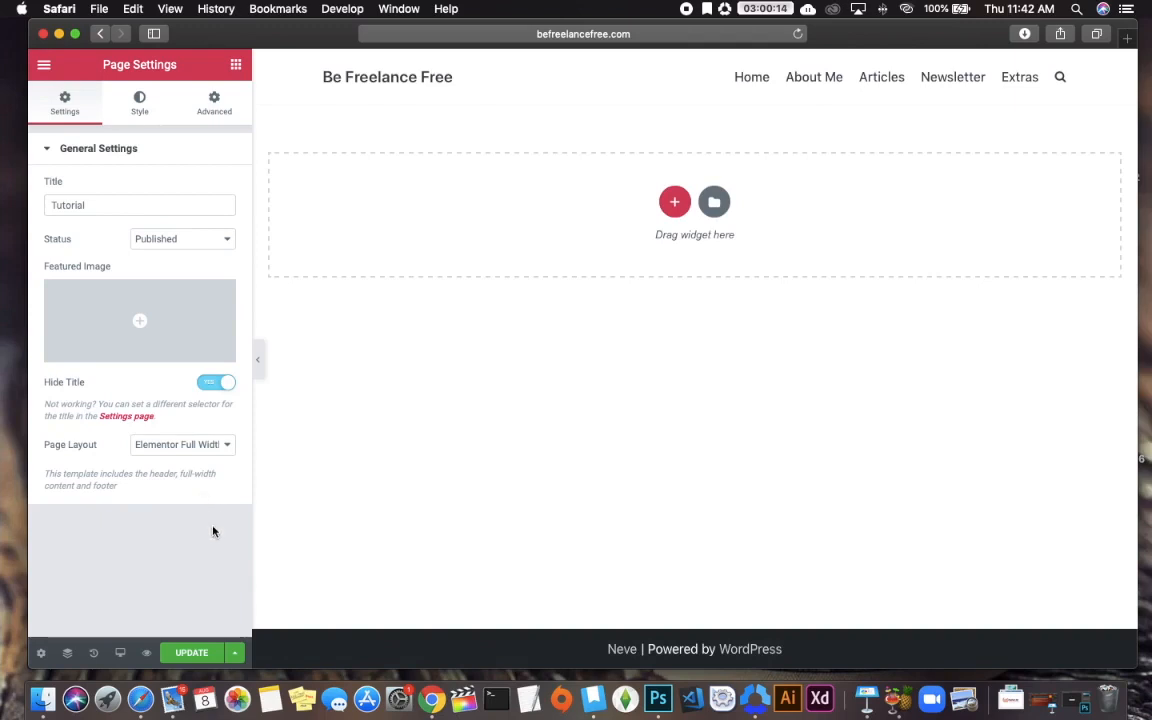
pyautogui.click(191, 652)
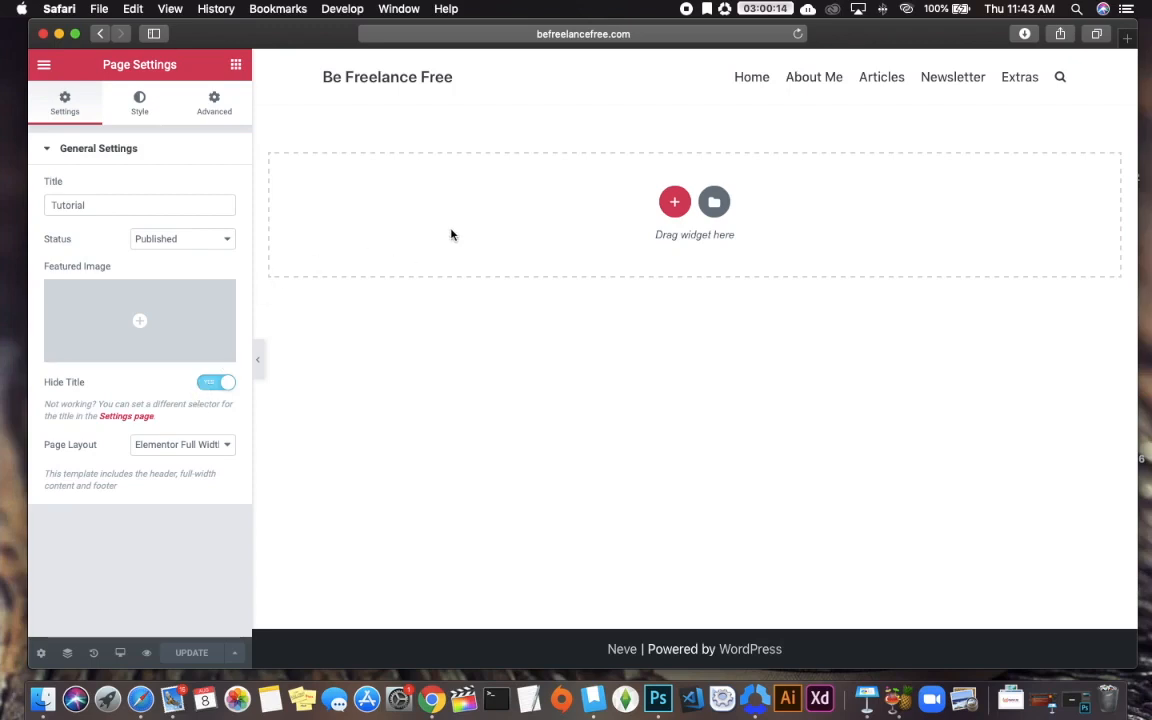
pyautogui.click(676, 205)
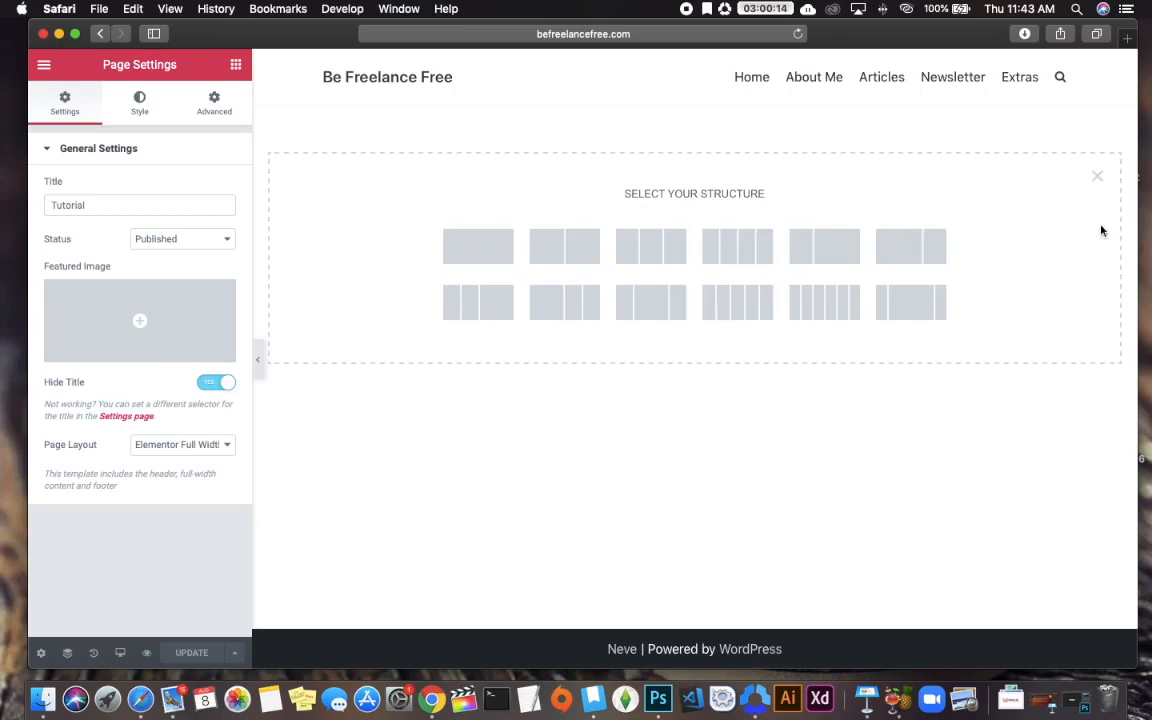
pyautogui.click(1098, 180)
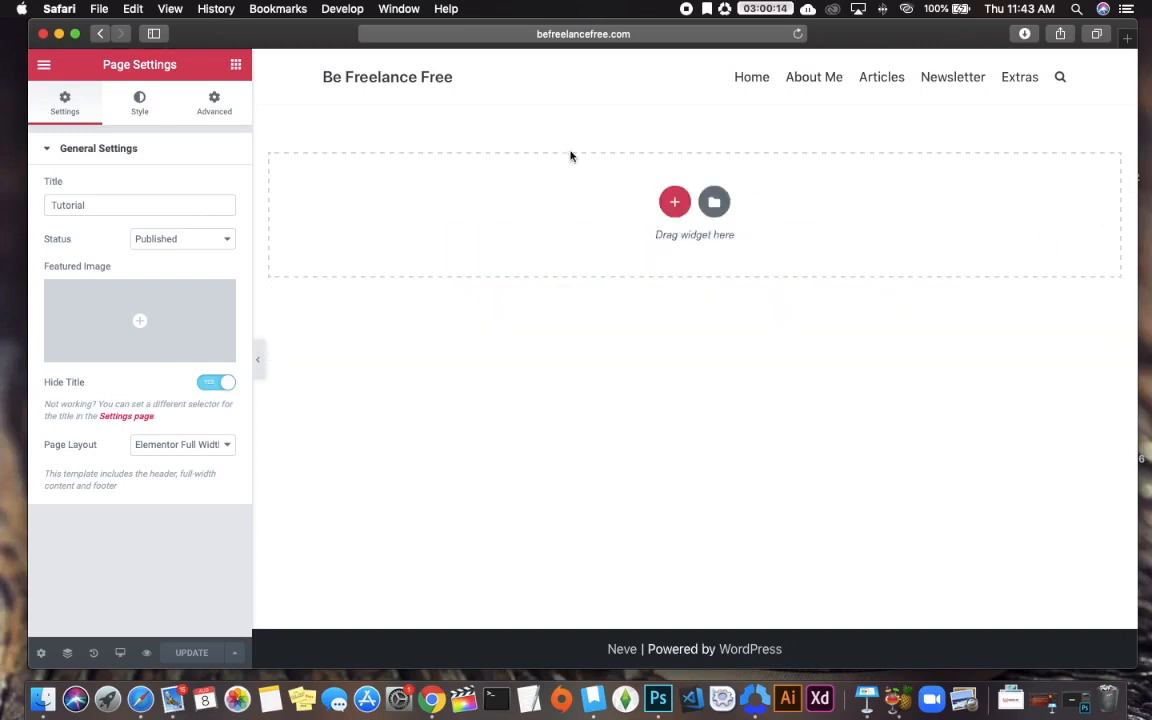
pyautogui.click(236, 65)
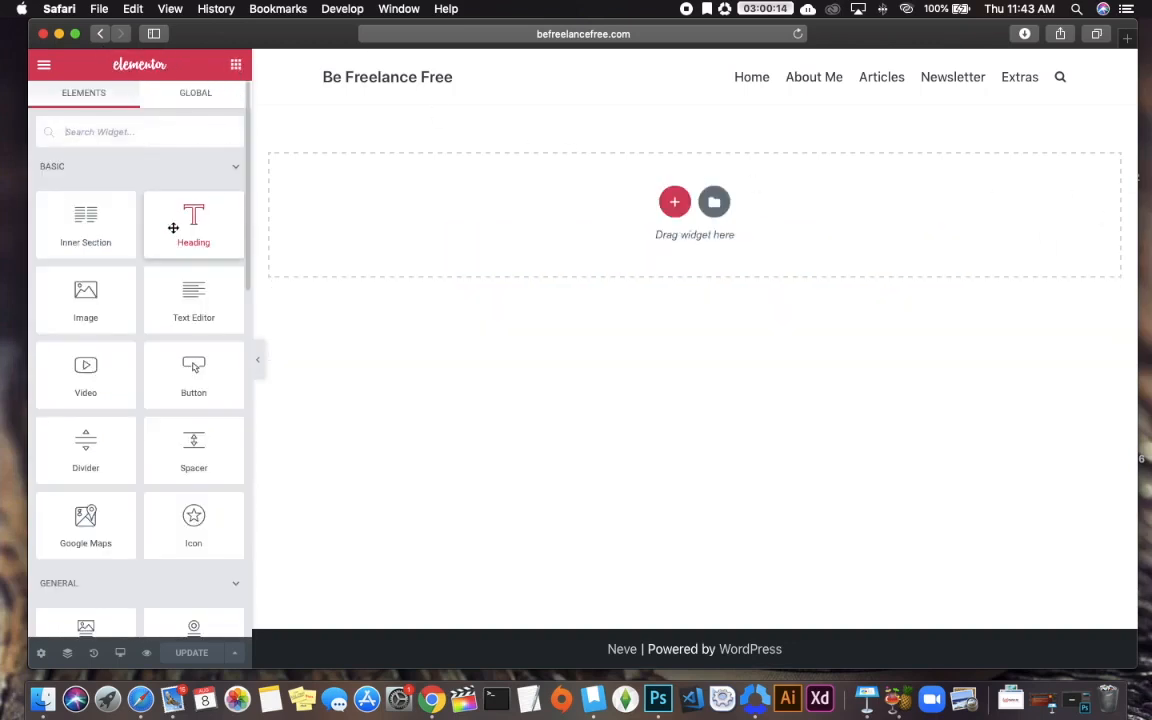
pyautogui.moveTo(180, 231)
pyautogui.mouseDown()
pyautogui.moveTo(211, 239)
pyautogui.moveTo(180, 229)
pyautogui.mouseUp()
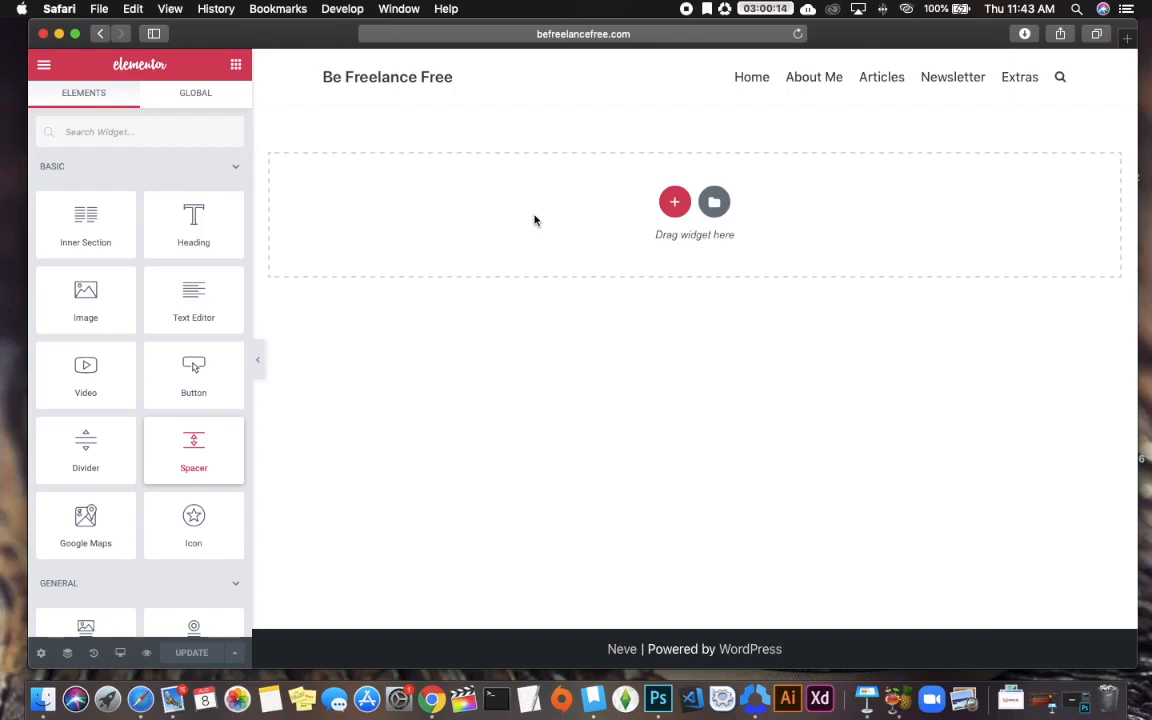
# - Add a single-column section with Stretch Section enabled and its content width set to Full Width
pyautogui.click(675, 203)
pyautogui.click(501, 259)
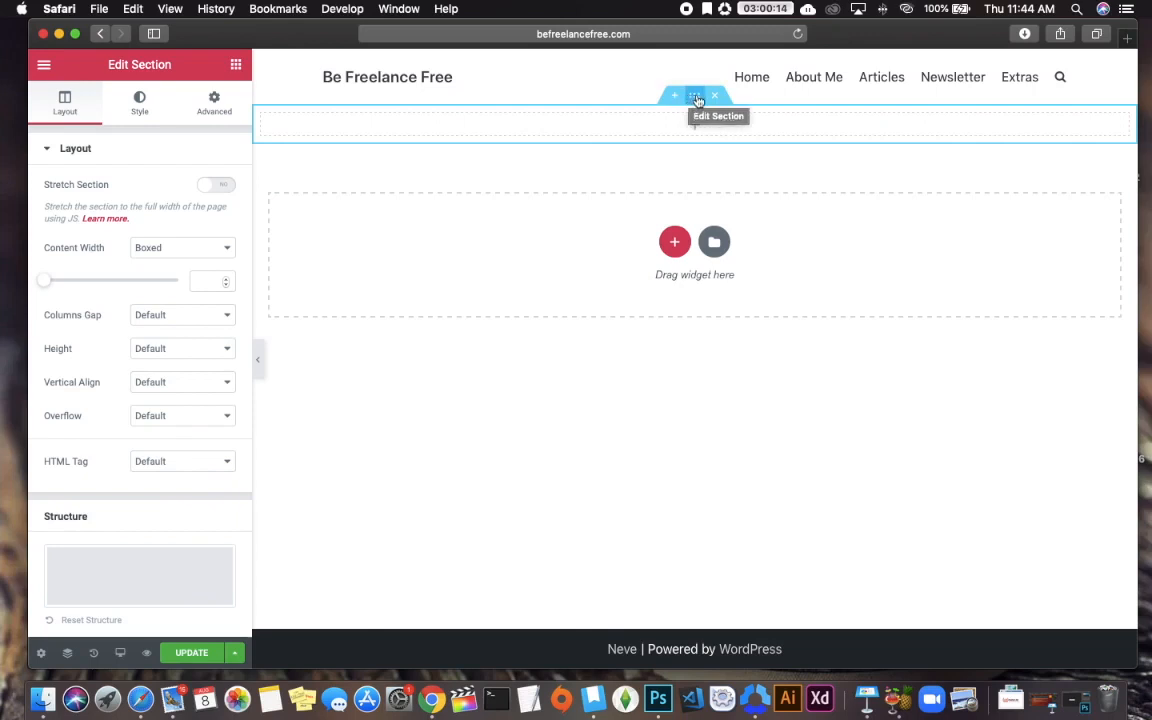
pyautogui.click(697, 100)
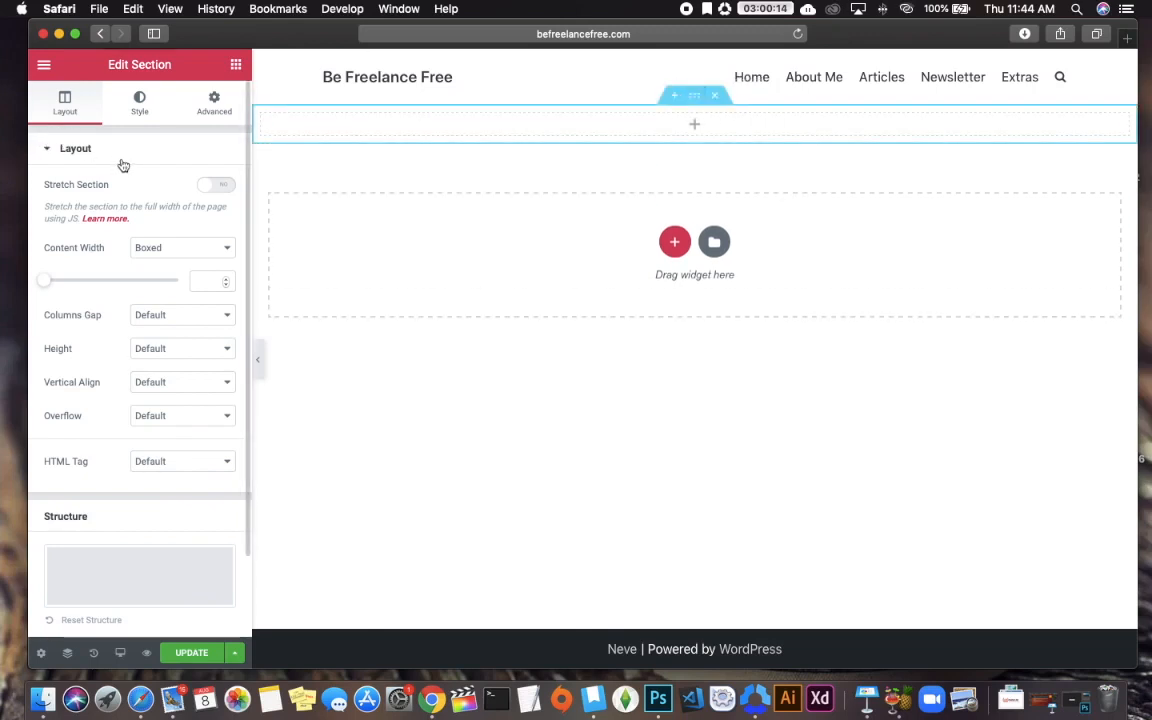
pyautogui.click(215, 186)
pyautogui.click(225, 250)
pyautogui.click(219, 263)
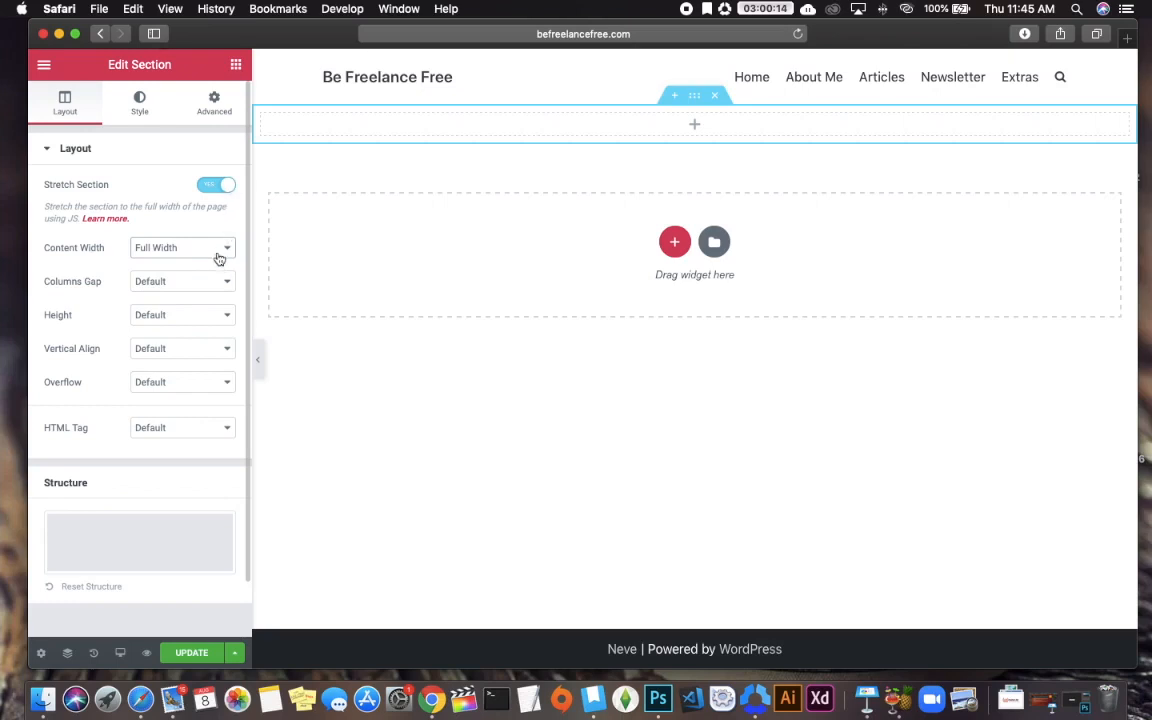
# - Give the section a Classic background using the image 0001.jpg from the media library
pyautogui.click(148, 118)
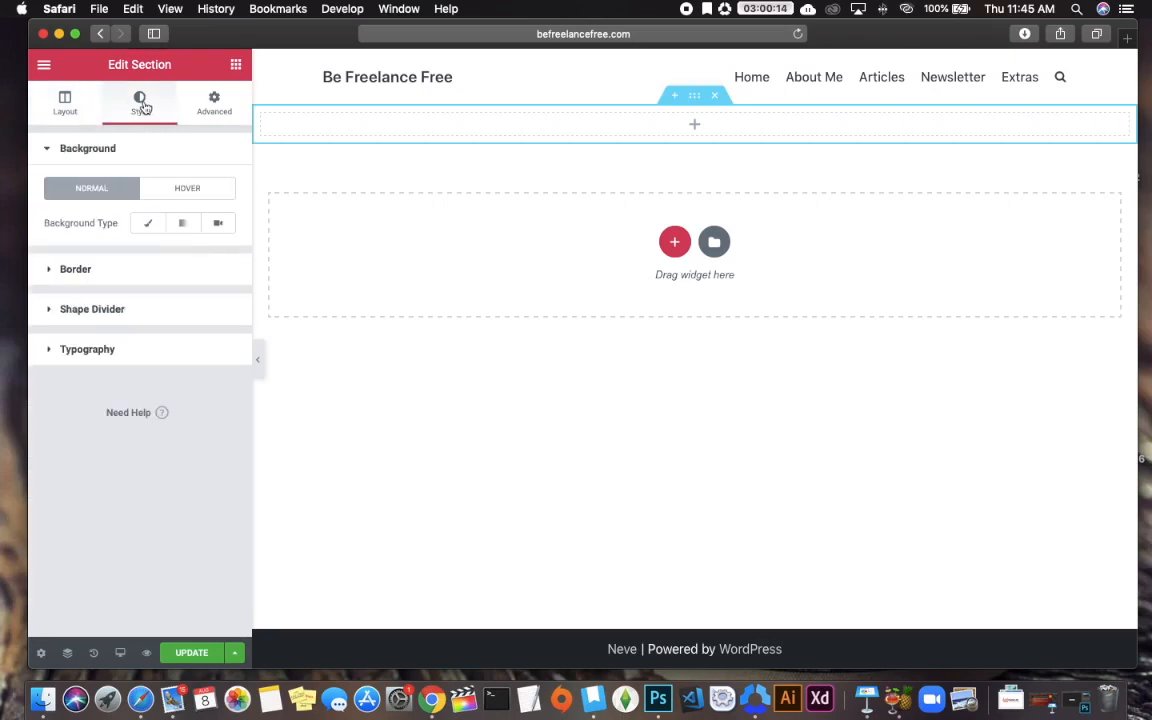
pyautogui.click(148, 224)
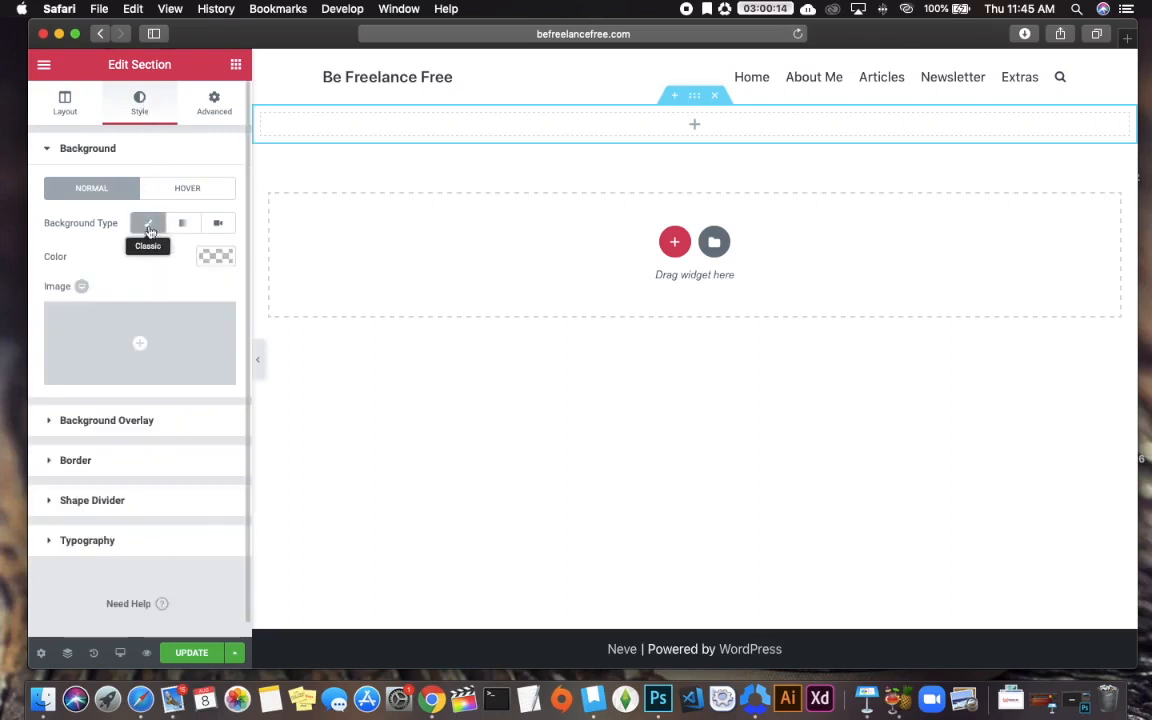
pyautogui.click(146, 336)
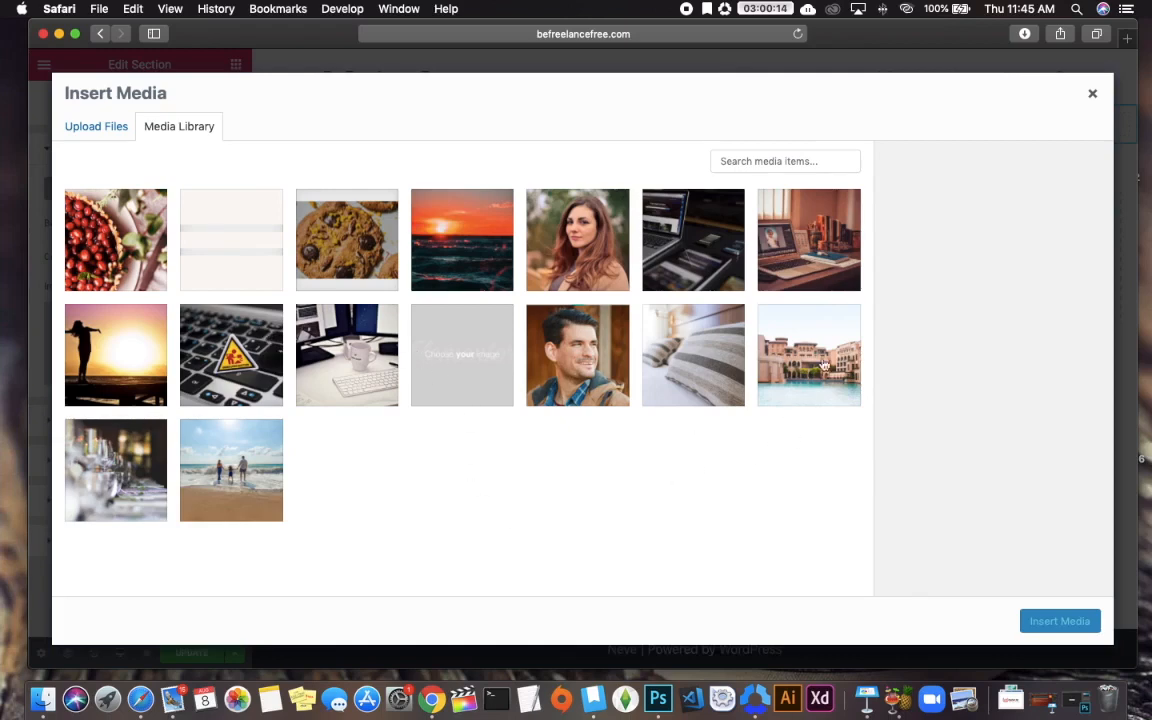
pyautogui.click(766, 322)
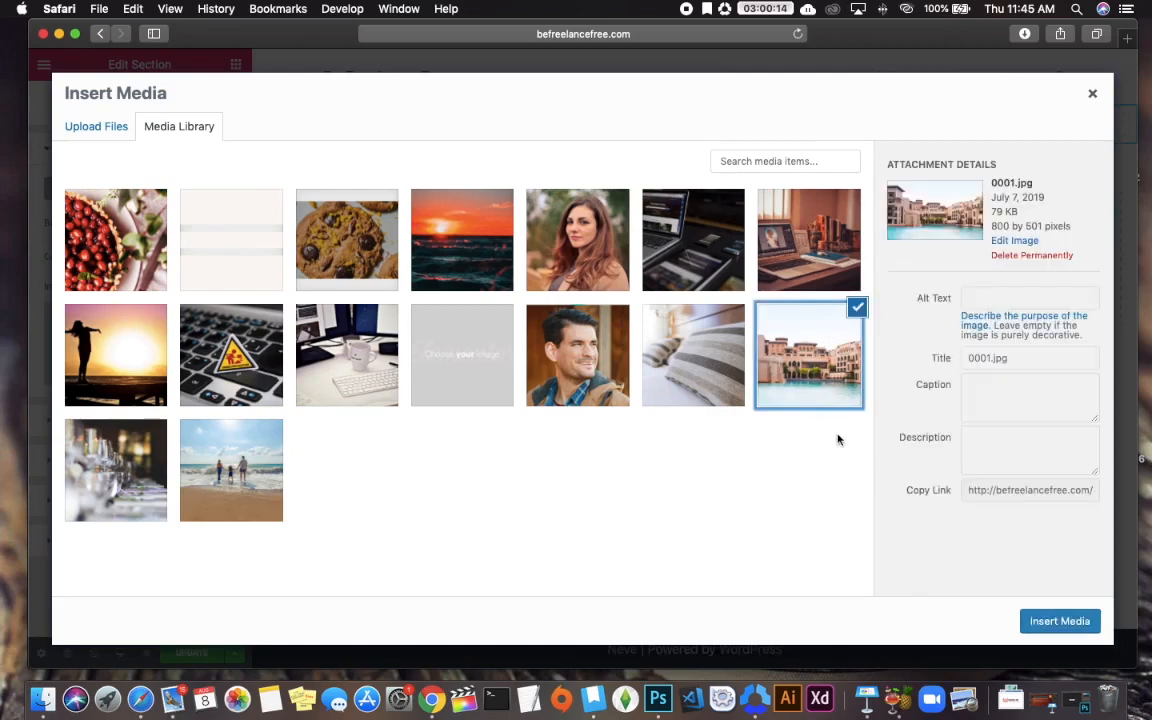
pyautogui.click(1060, 621)
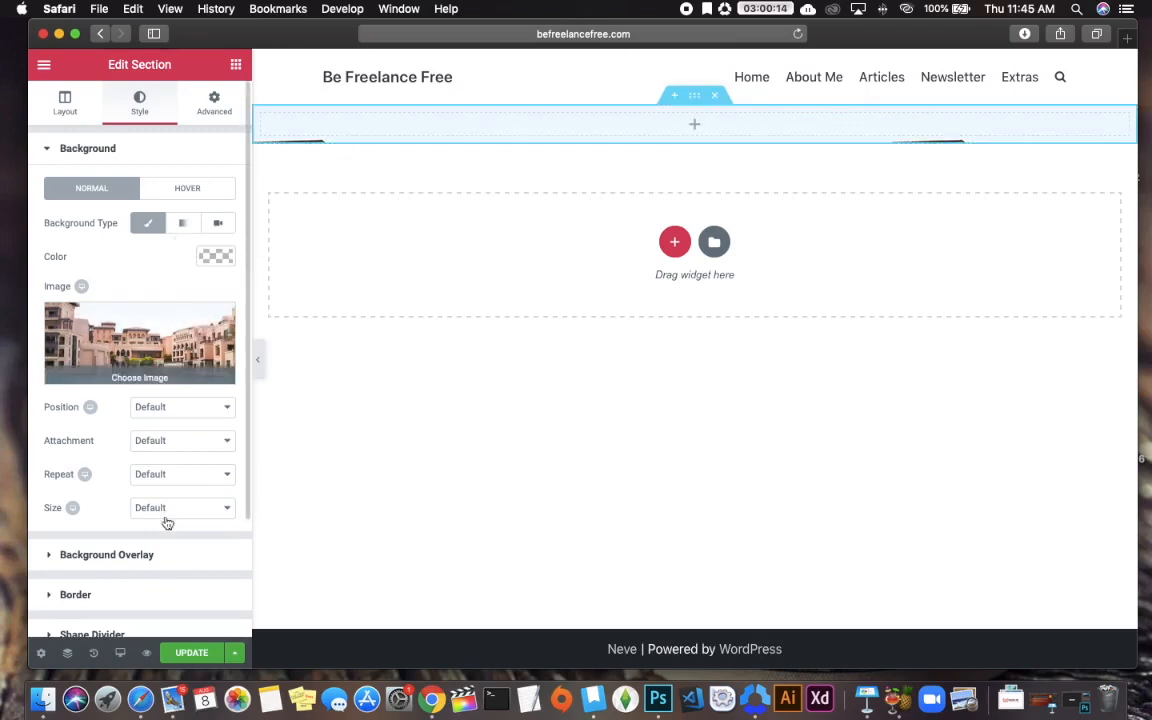
# - Set the section background image's repeat to No-repeat and its size to Cover
pyautogui.click(219, 443)
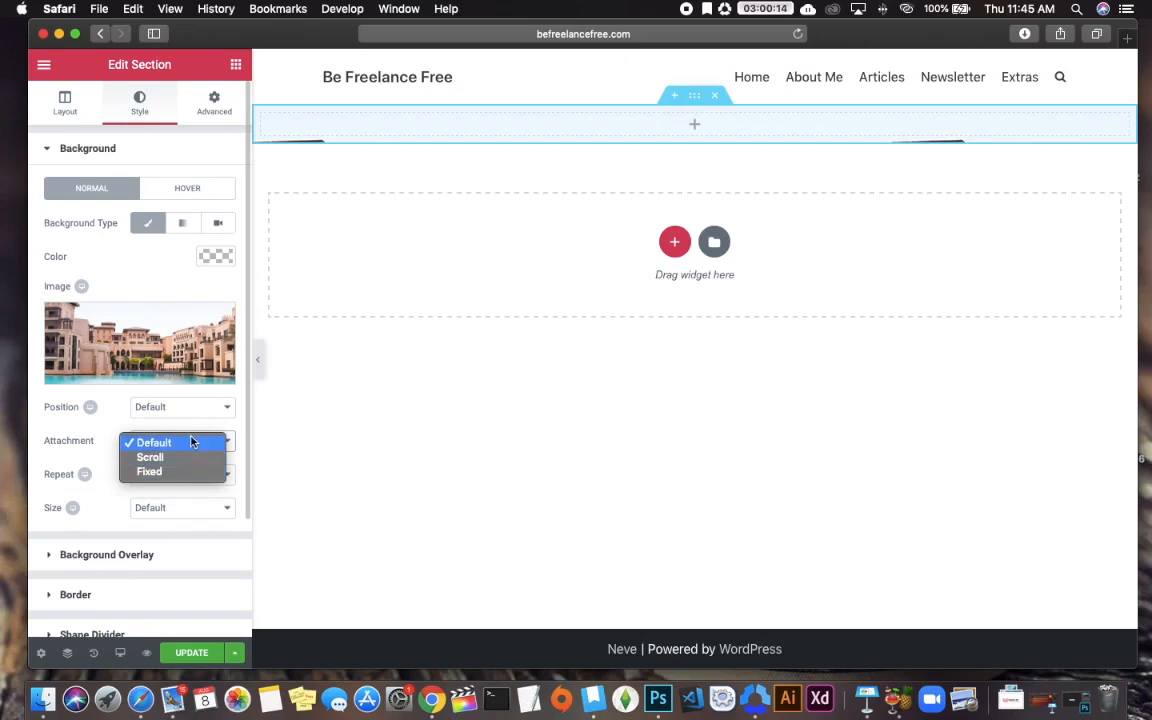
pyautogui.click(111, 459)
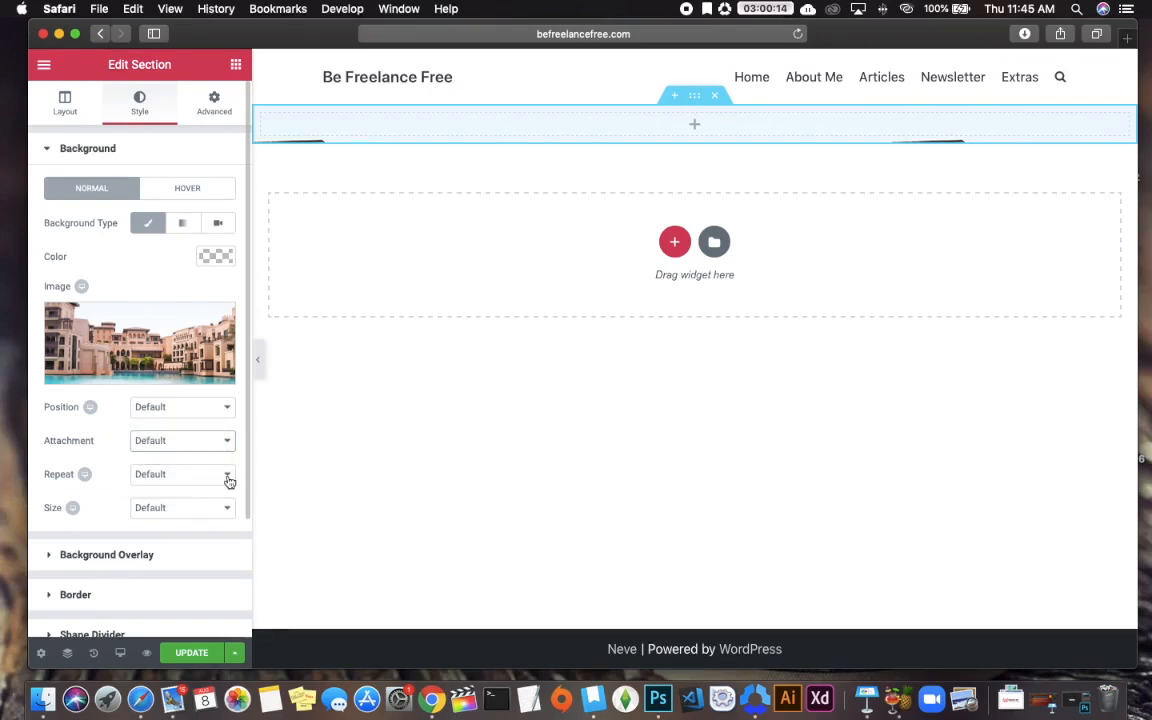
pyautogui.click(226, 480)
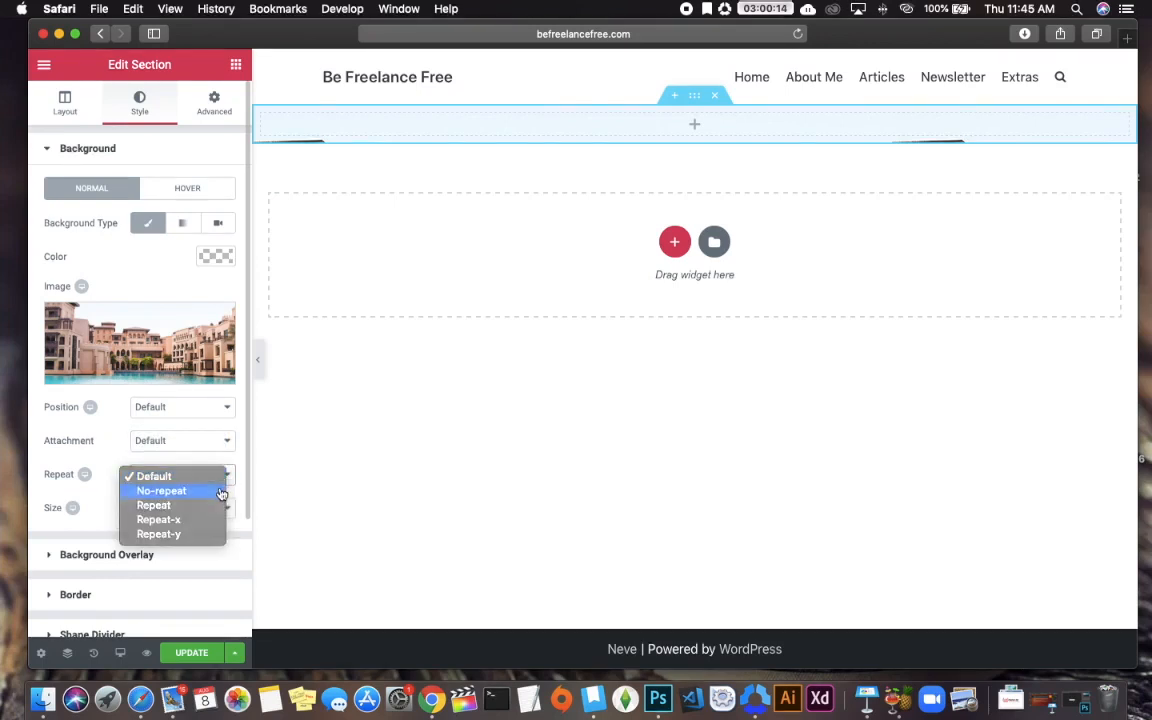
pyautogui.click(226, 490)
pyautogui.click(226, 509)
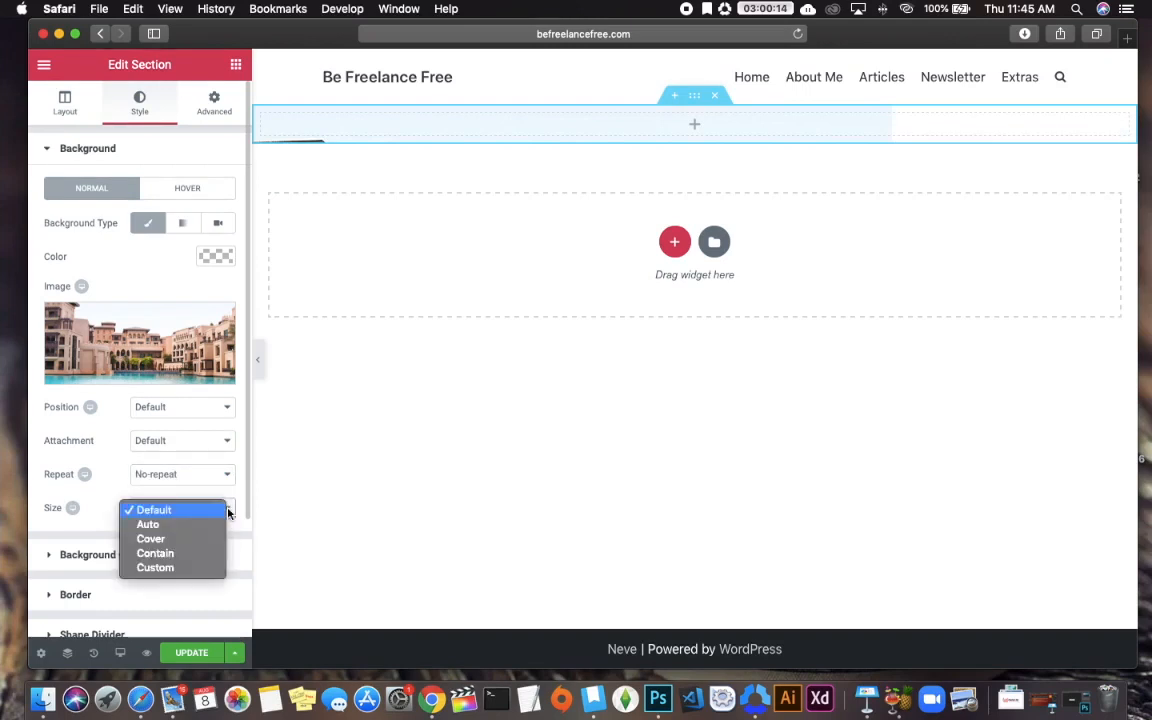
pyautogui.click(184, 541)
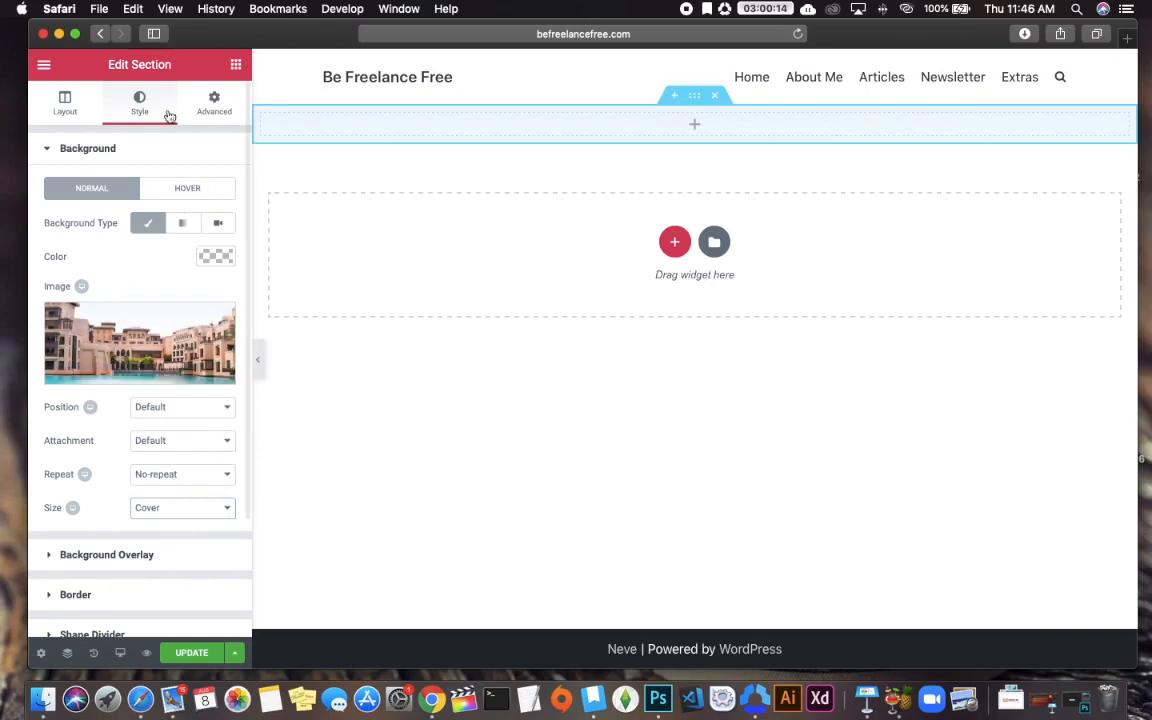
# - Set the section's height to Min Height with a minimum of about 597 px and update the page
pyautogui.click(66, 104)
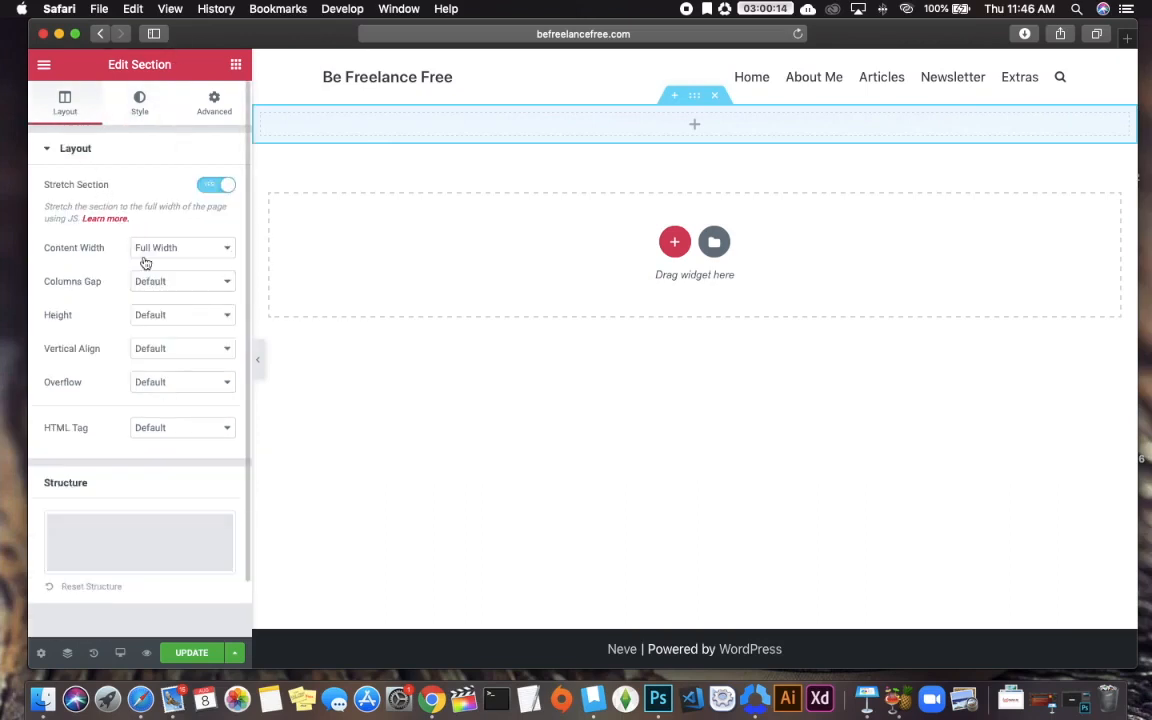
pyautogui.click(228, 318)
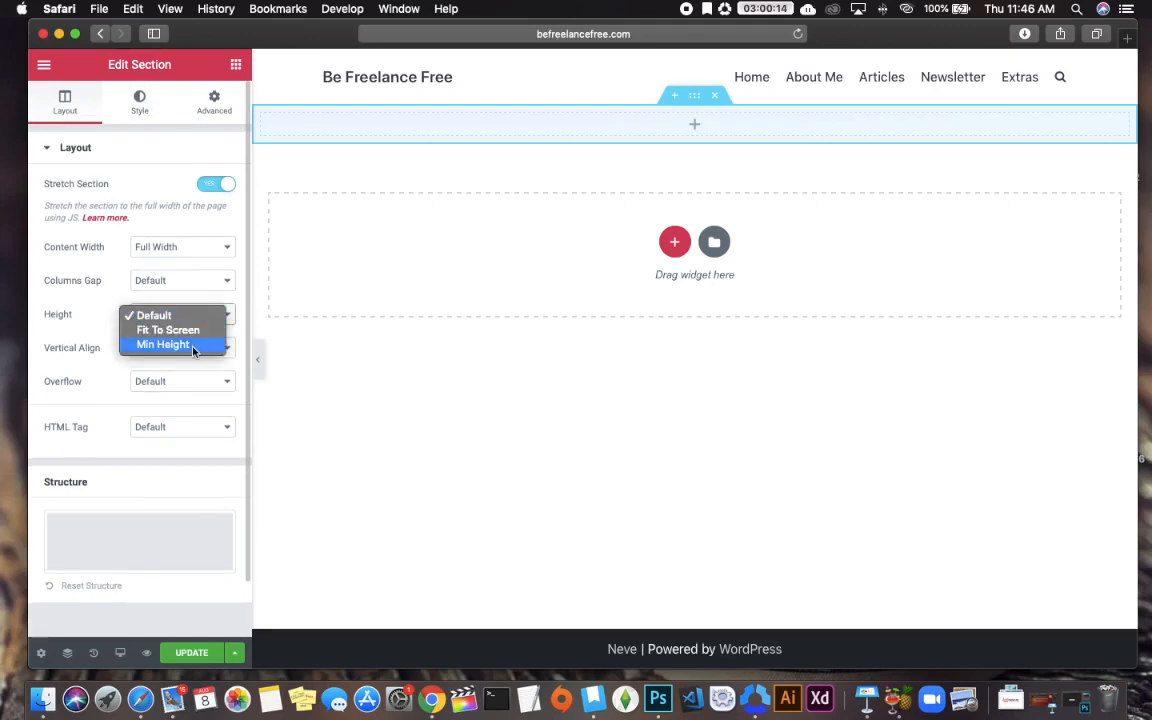
pyautogui.click(193, 348)
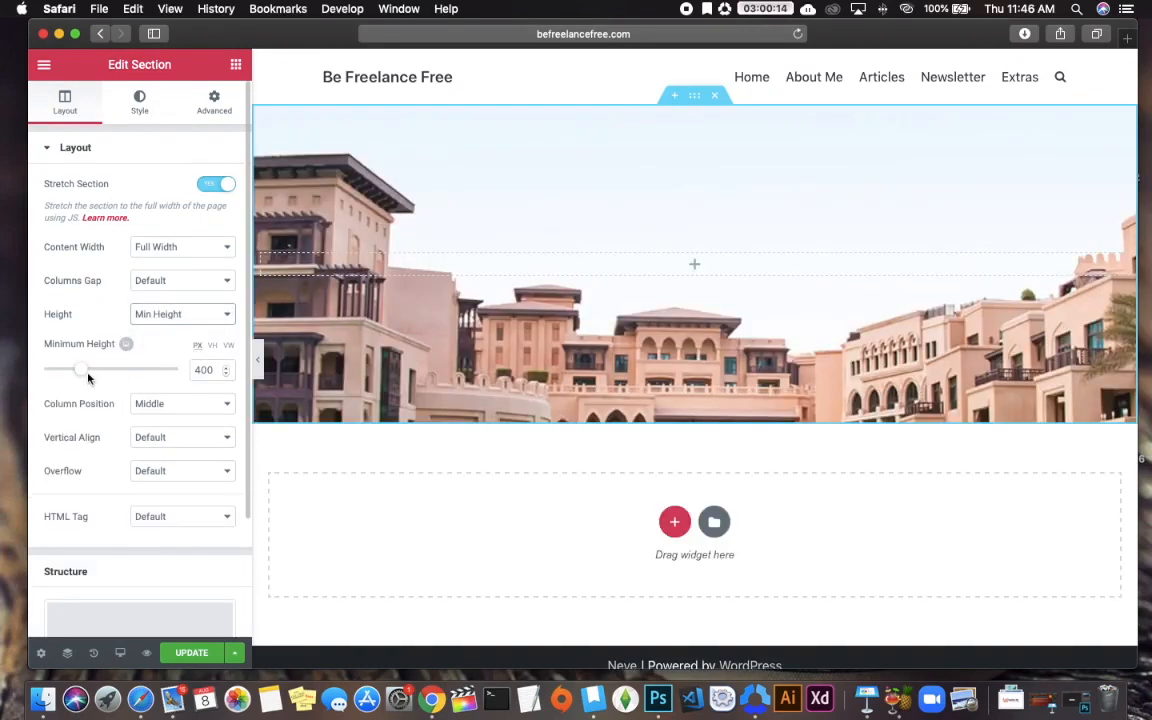
pyautogui.moveTo(85, 375); pyautogui.dragTo(103, 376)
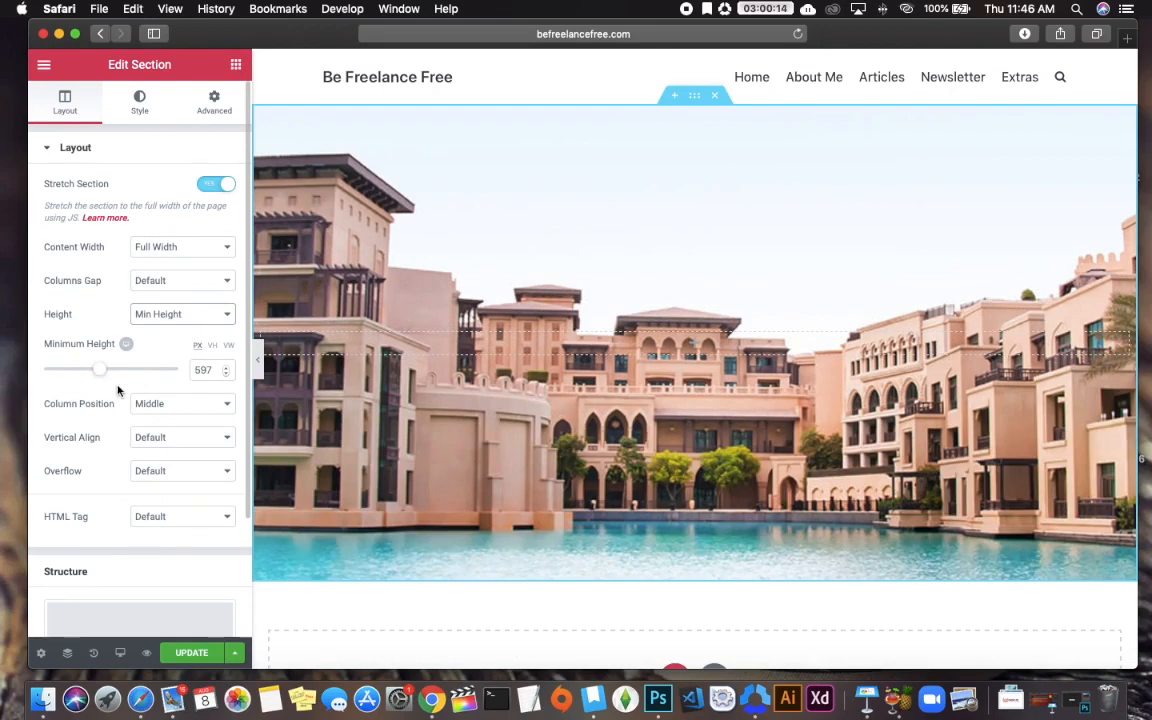
pyautogui.click(192, 651)
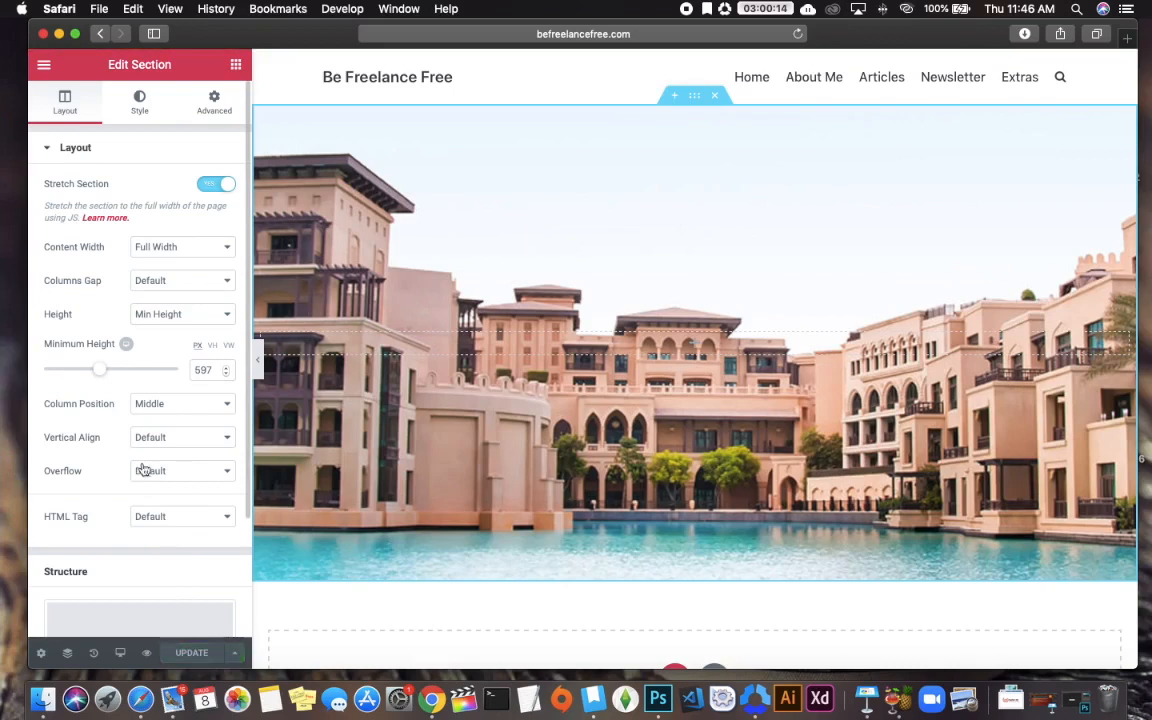
# - Set the section background image's position to Center Center
pyautogui.click(141, 103)
pyautogui.moveTo(171, 353)
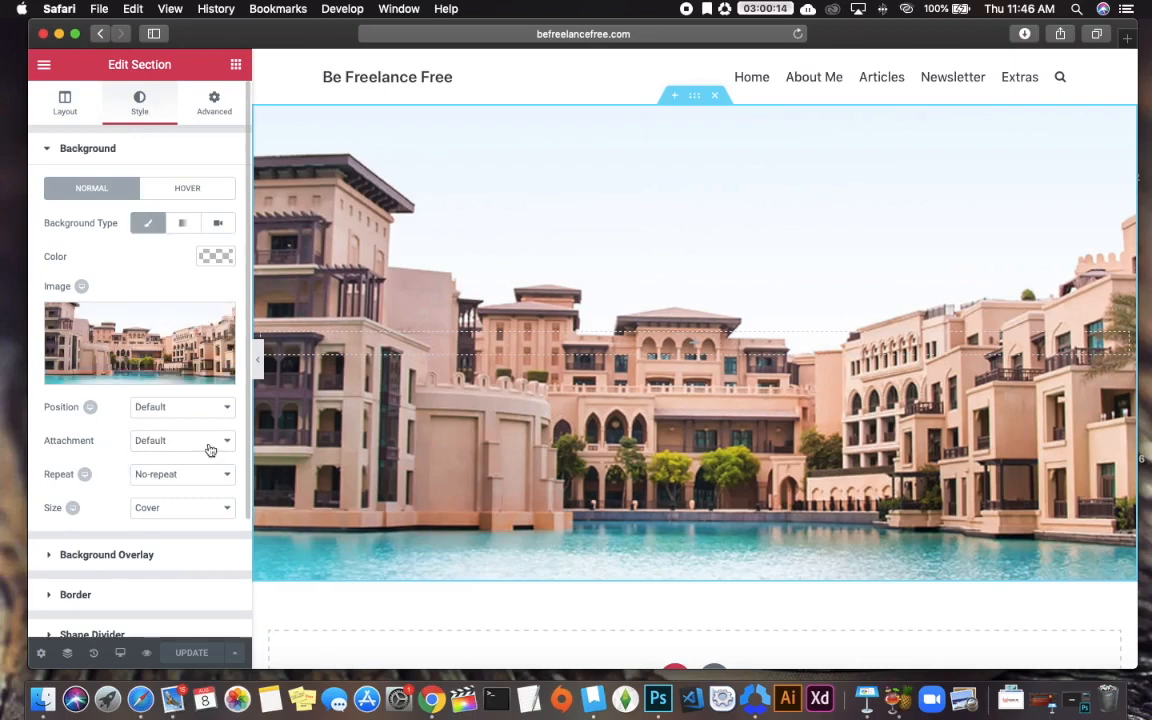
pyautogui.click(229, 411)
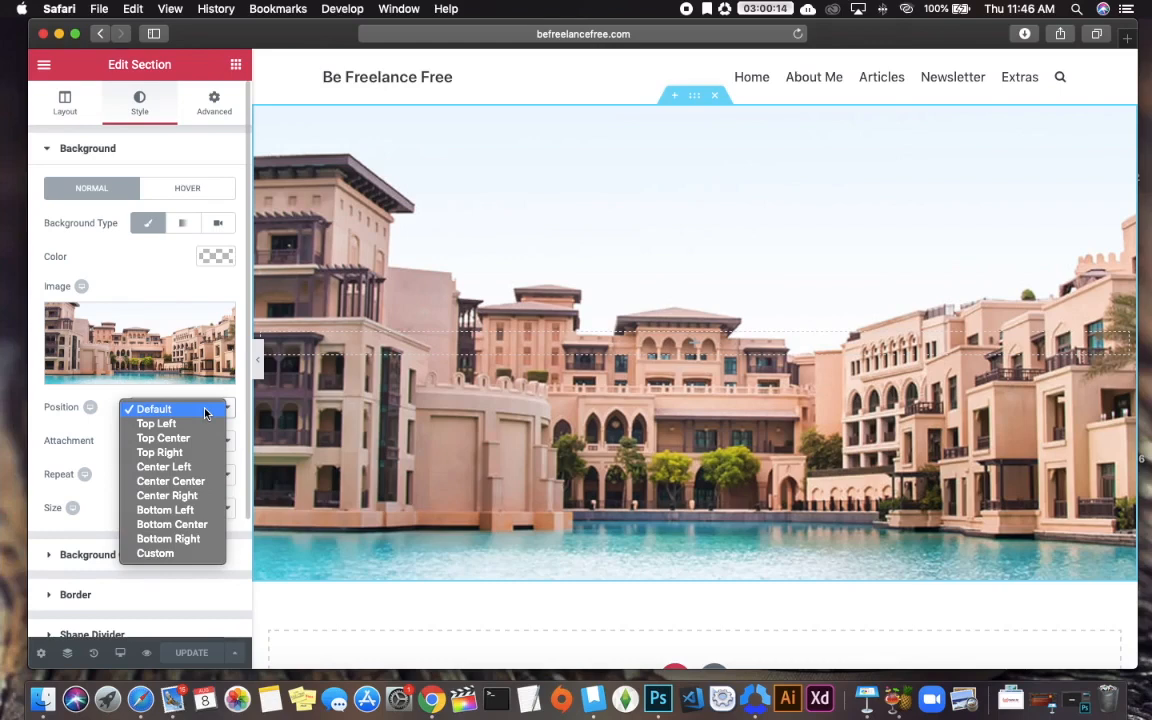
pyautogui.click(201, 484)
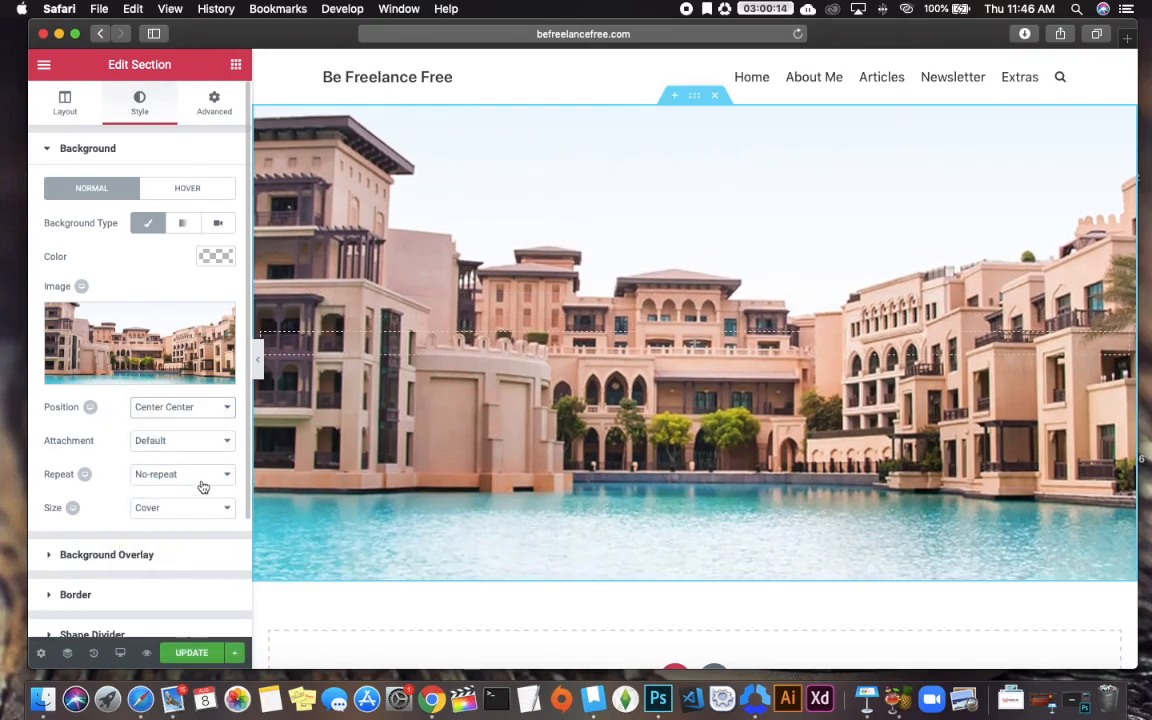
# - Try the Bottom Center and Top Center positions for the section's background image
pyautogui.click(225, 412)
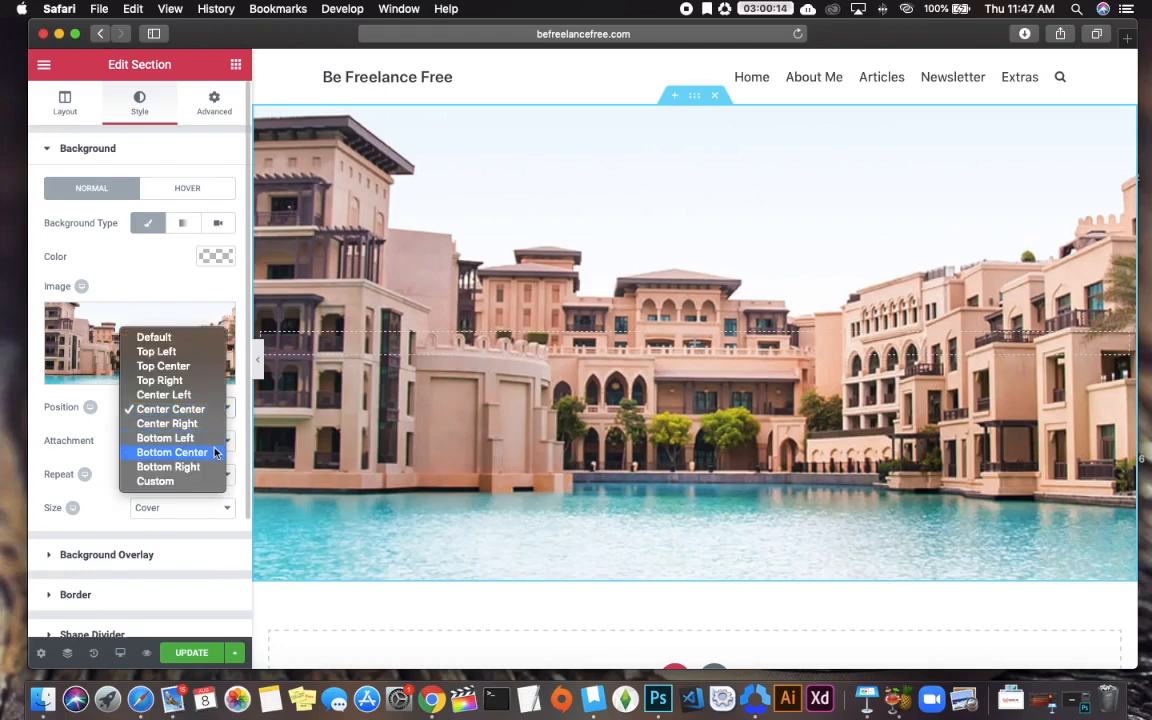
pyautogui.click(214, 456)
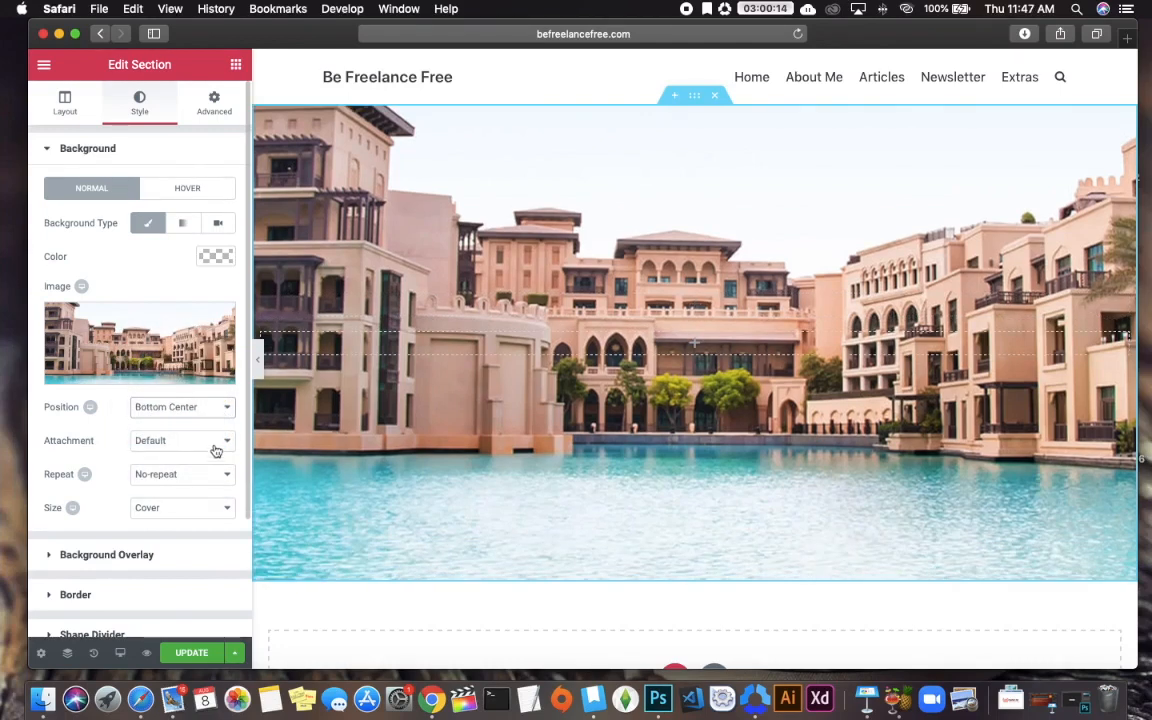
pyautogui.click(225, 412)
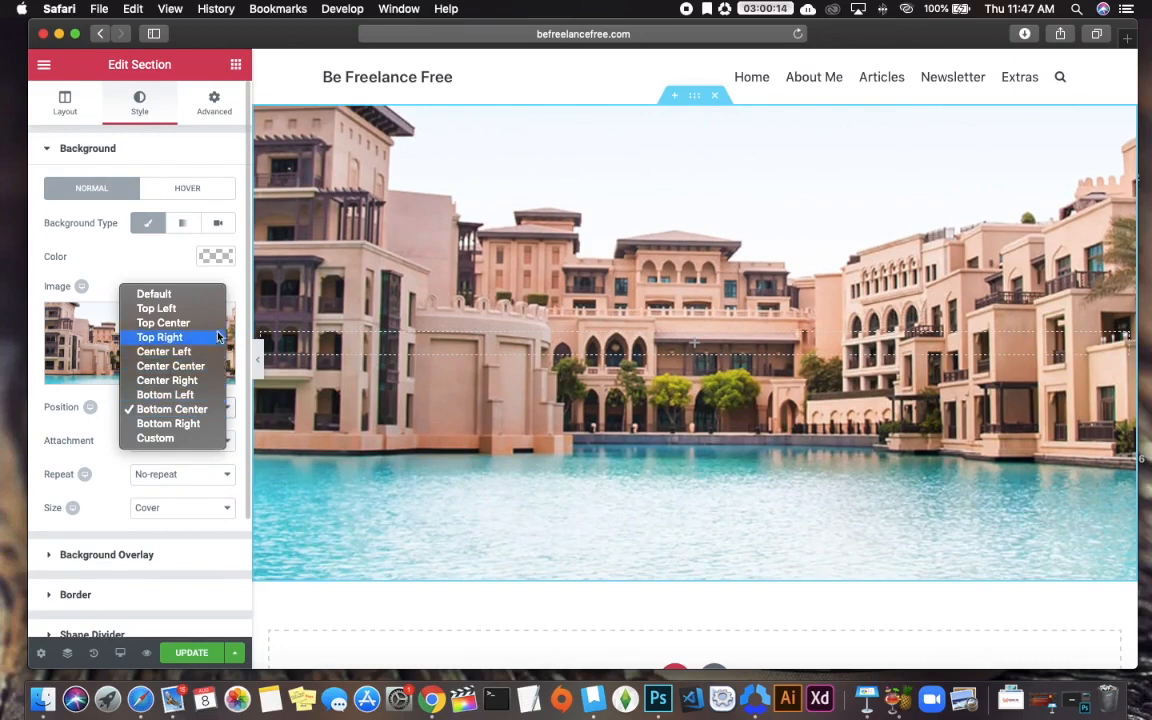
pyautogui.click(214, 324)
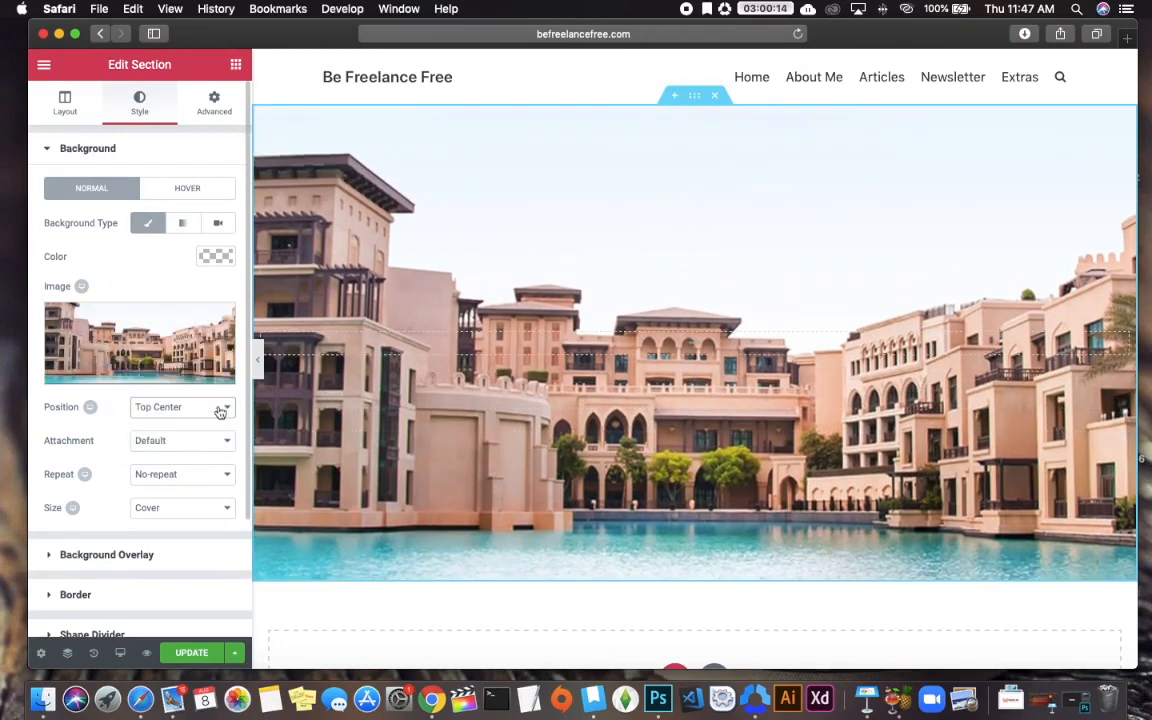
# - Return the background image's position to Center Center and update the page
pyautogui.click(222, 414)
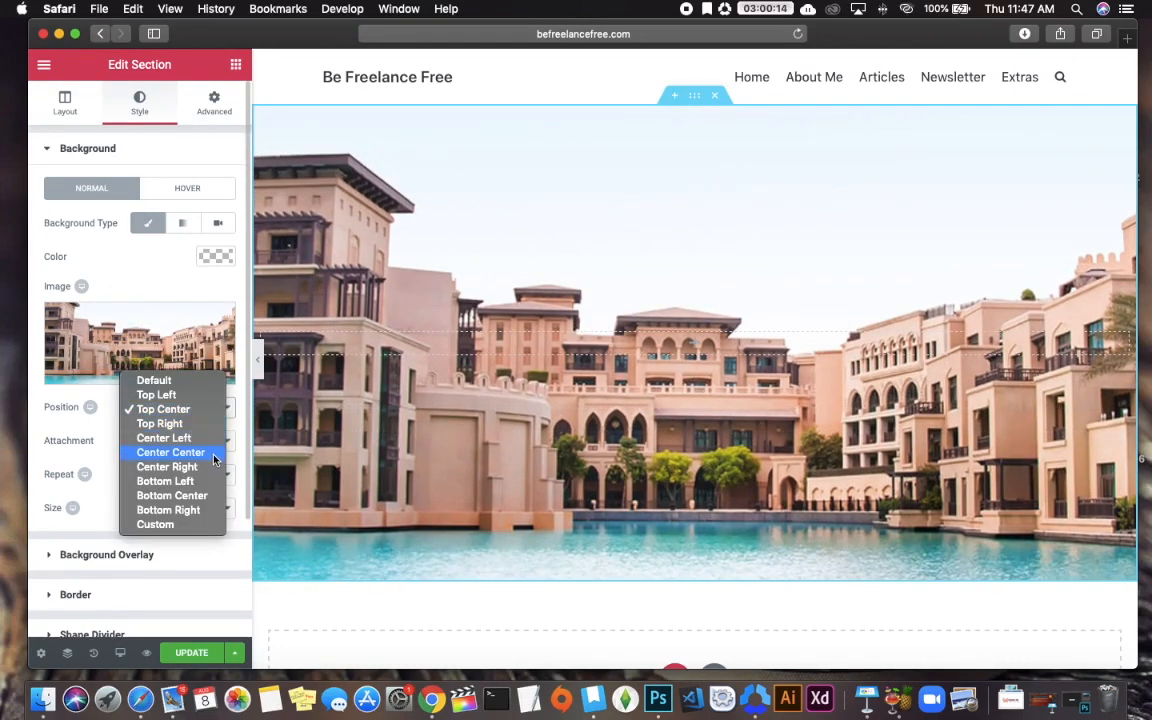
pyautogui.click(214, 456)
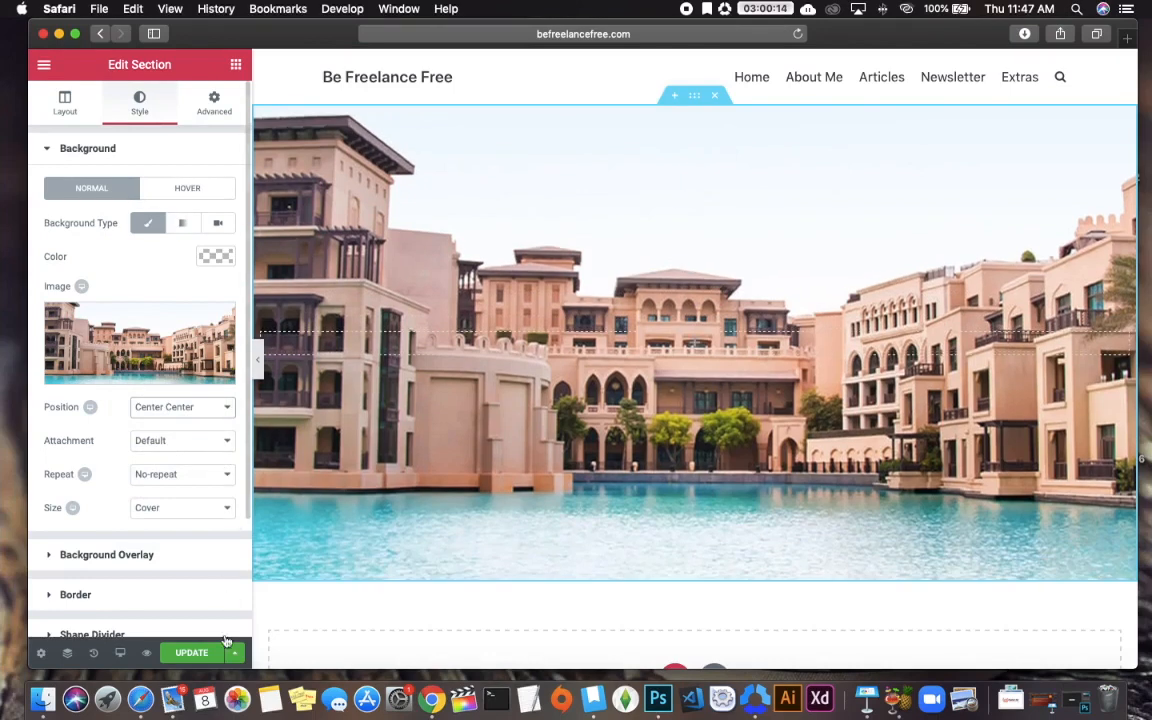
pyautogui.click(173, 651)
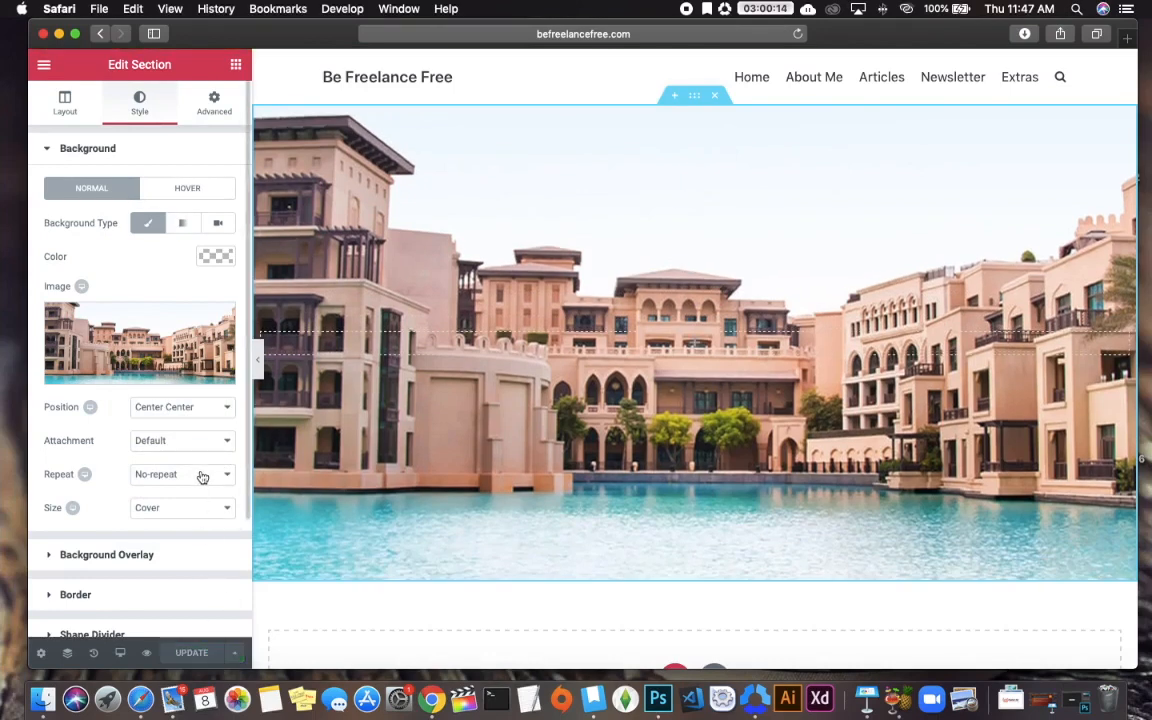
pyautogui.scroll(-1, 202, 477)
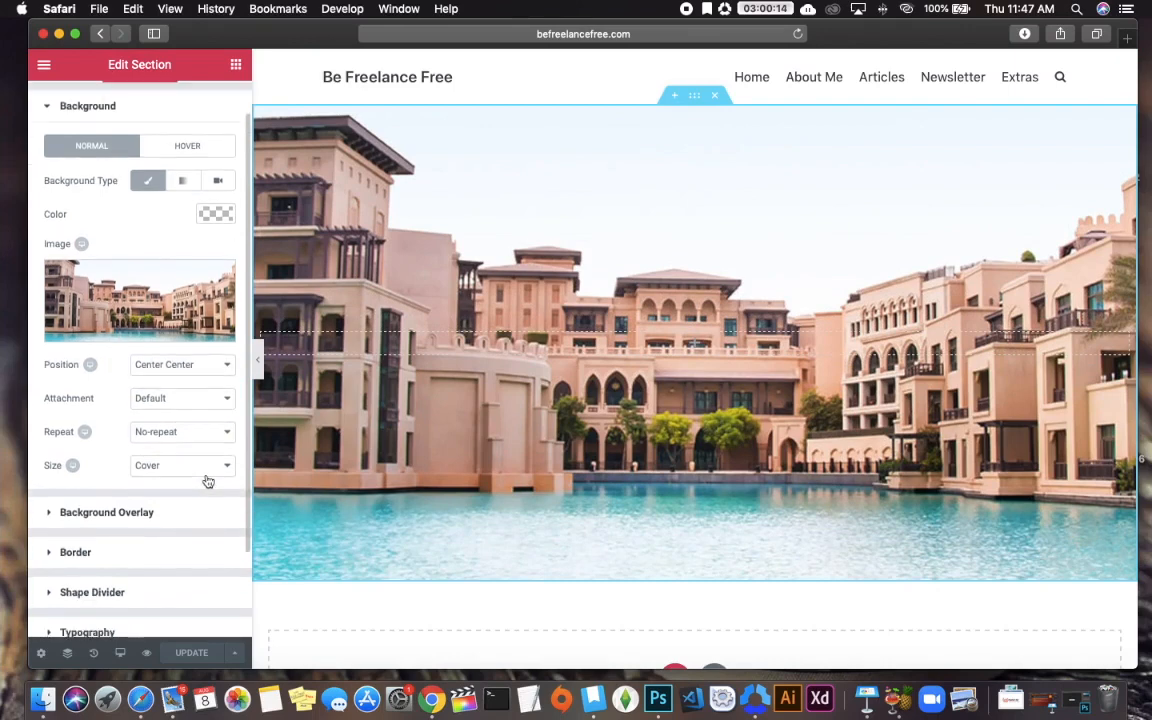
pyautogui.scroll(1, 207, 481)
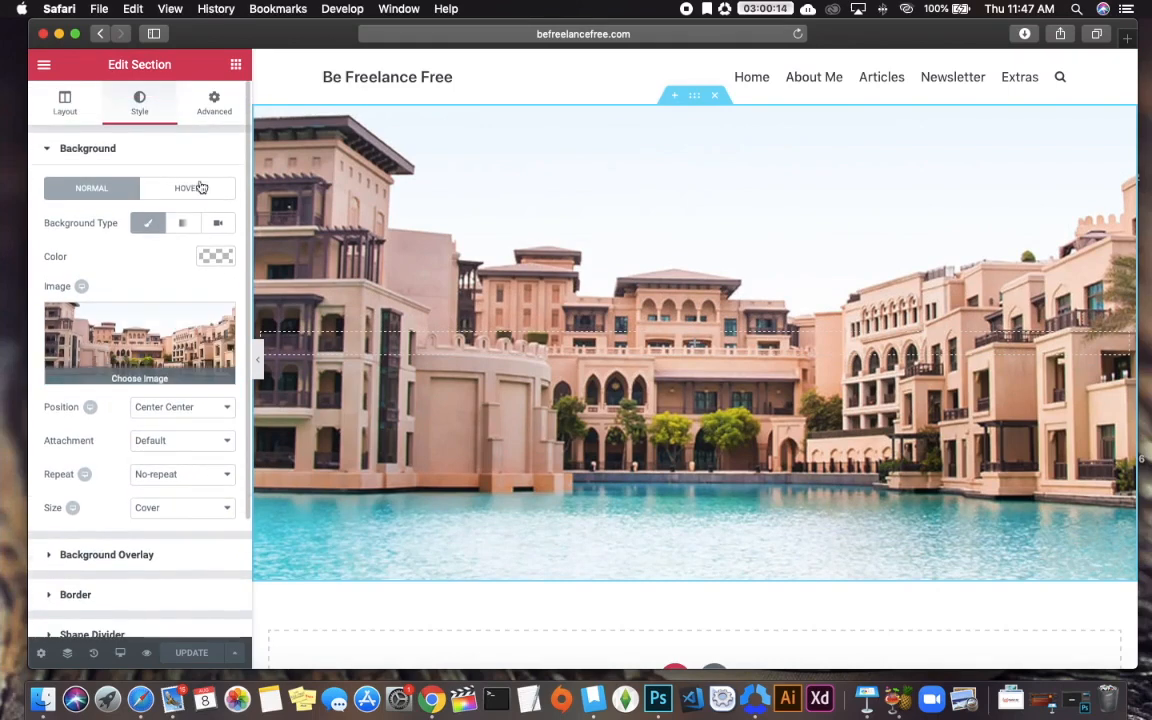
# - Add a Heading widget to the background image section and select its placeholder title text
pyautogui.click(235, 64)
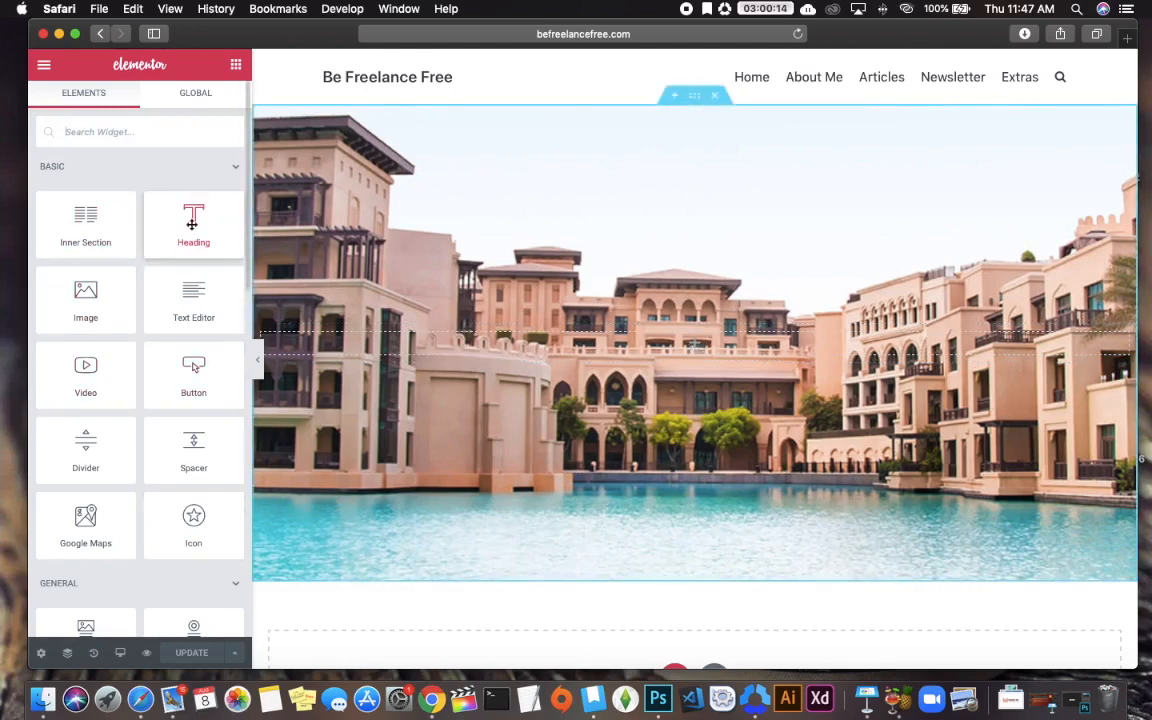
pyautogui.moveTo(192, 224); pyautogui.dragTo(673, 349)
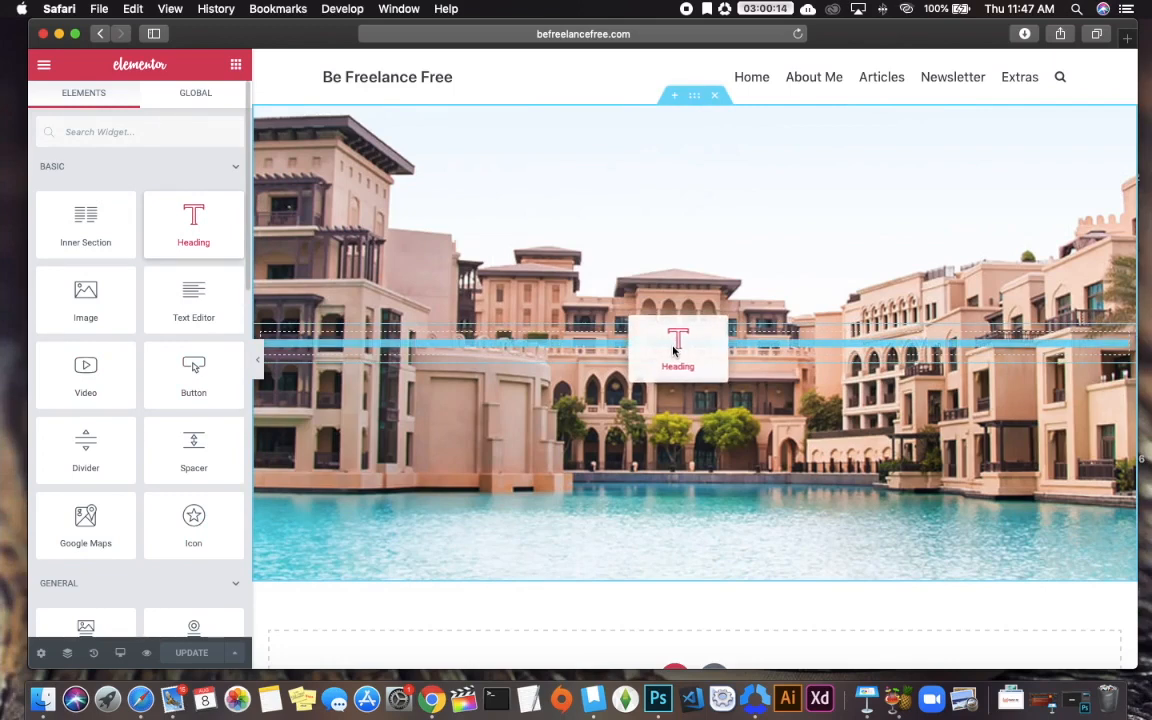
pyautogui.moveTo(673, 349)
pyautogui.mouseDown()
pyautogui.moveTo(668, 372)
pyautogui.moveTo(667, 325)
pyautogui.moveTo(671, 345)
pyautogui.mouseUp()
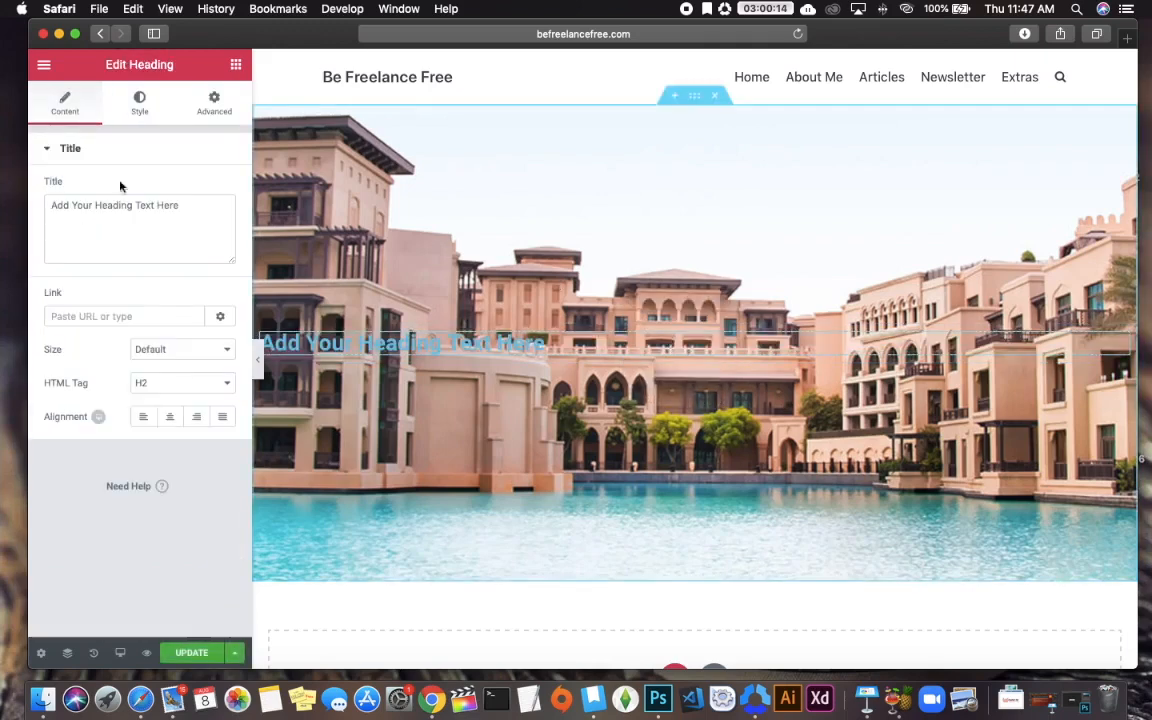
pyautogui.moveTo(180, 205); pyautogui.dragTo(3, 205)
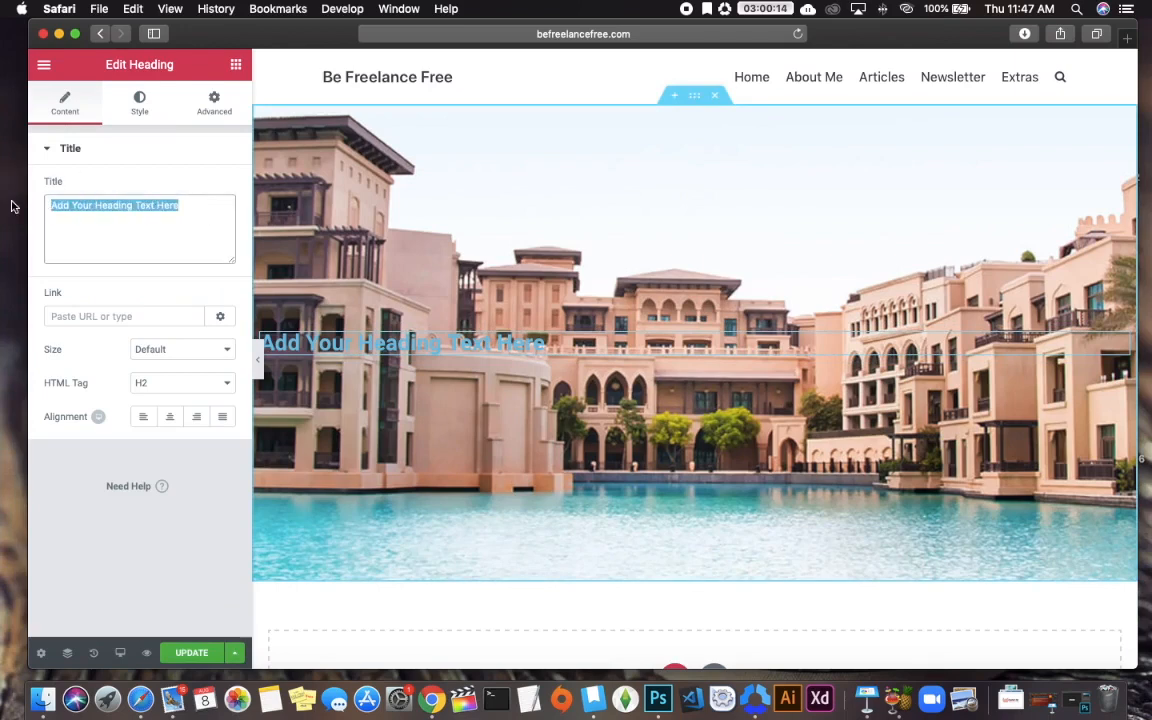
pyautogui.write('Heading')
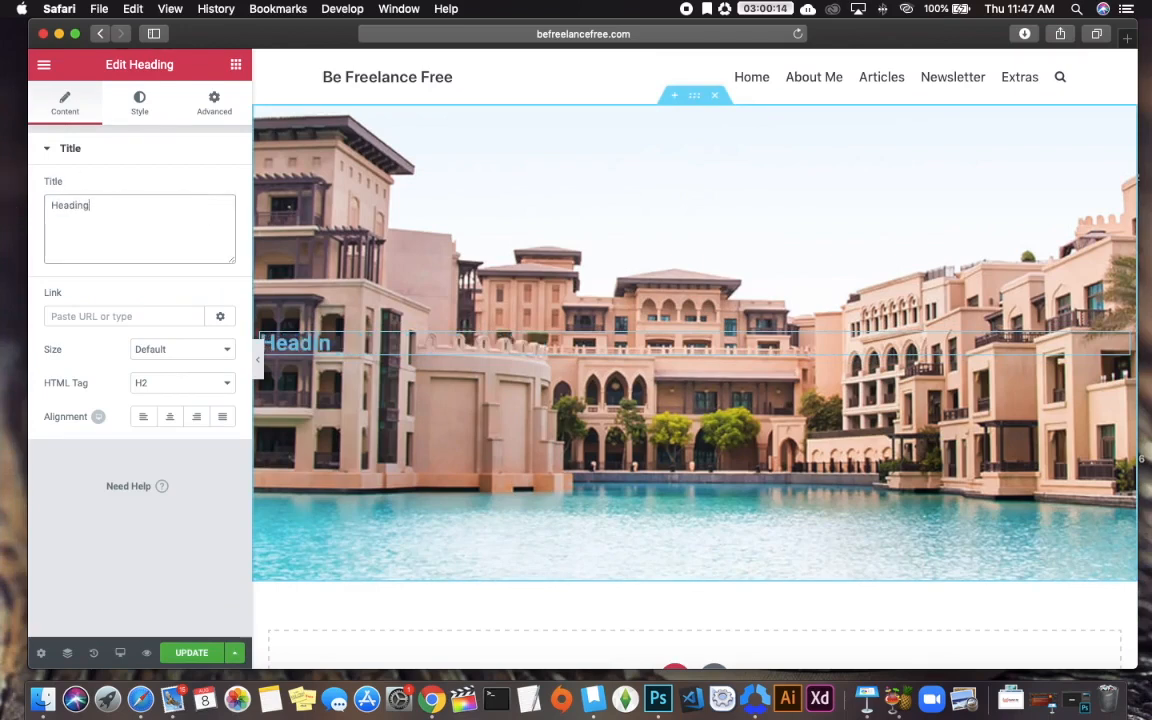
pyautogui.press('BackSpace')
pyautogui.press('BackSpace')
pyautogui.press('BackSpace')
pyautogui.press('BackSpace')
pyautogui.press('BackSpace')
pyautogui.press('BackSpace')
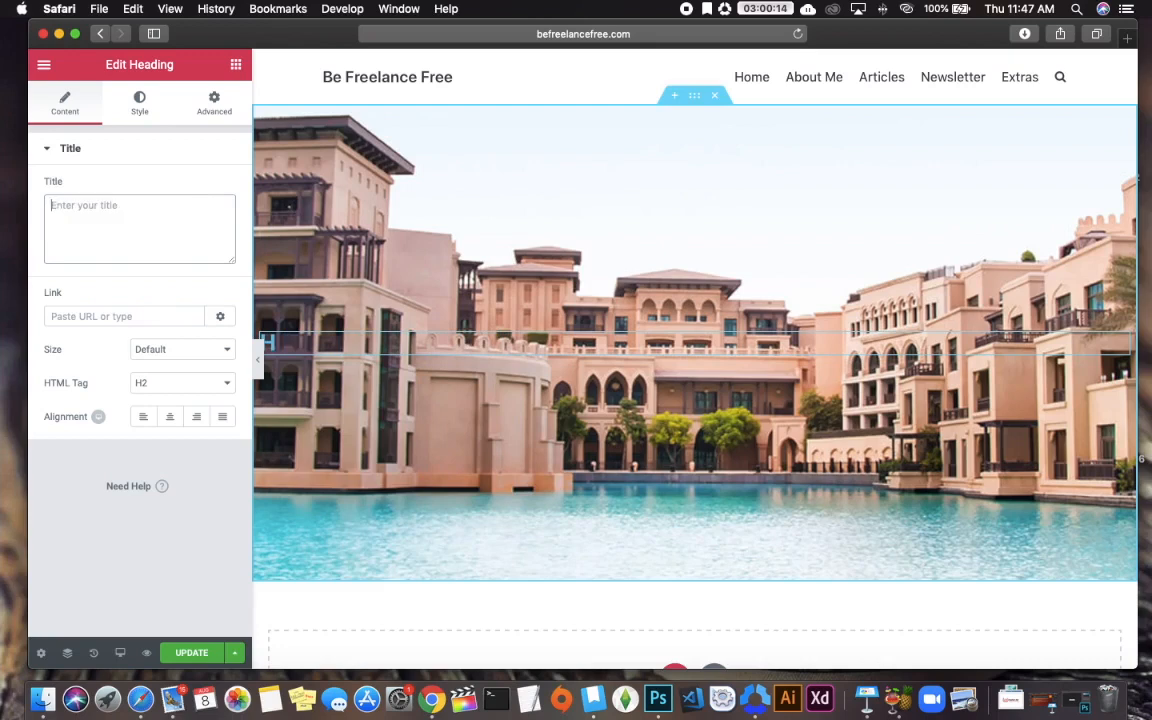
# - Replace the heading's placeholder title with "Company Name"
pyautogui.write('COm[a')
pyautogui.press('BackSpace')
pyautogui.press('BackSpace')
pyautogui.press('BackSpace')
pyautogui.press('BackSpace')
pyautogui.write('ompany ')
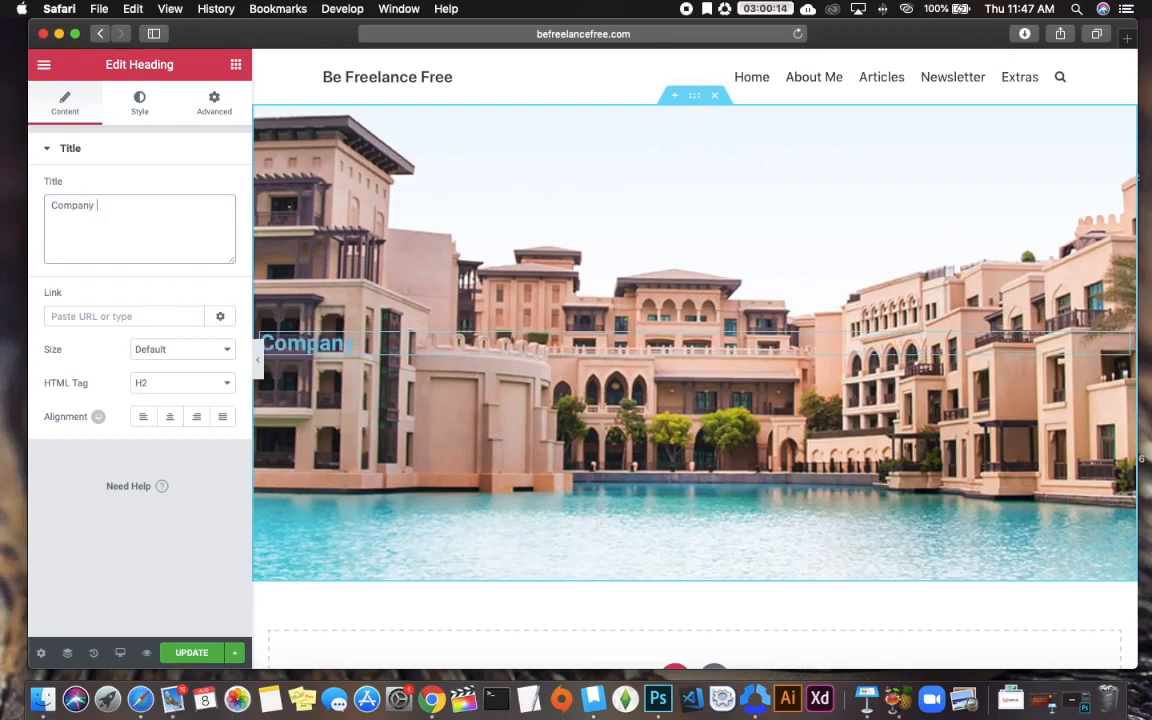
pyautogui.write('Name or')
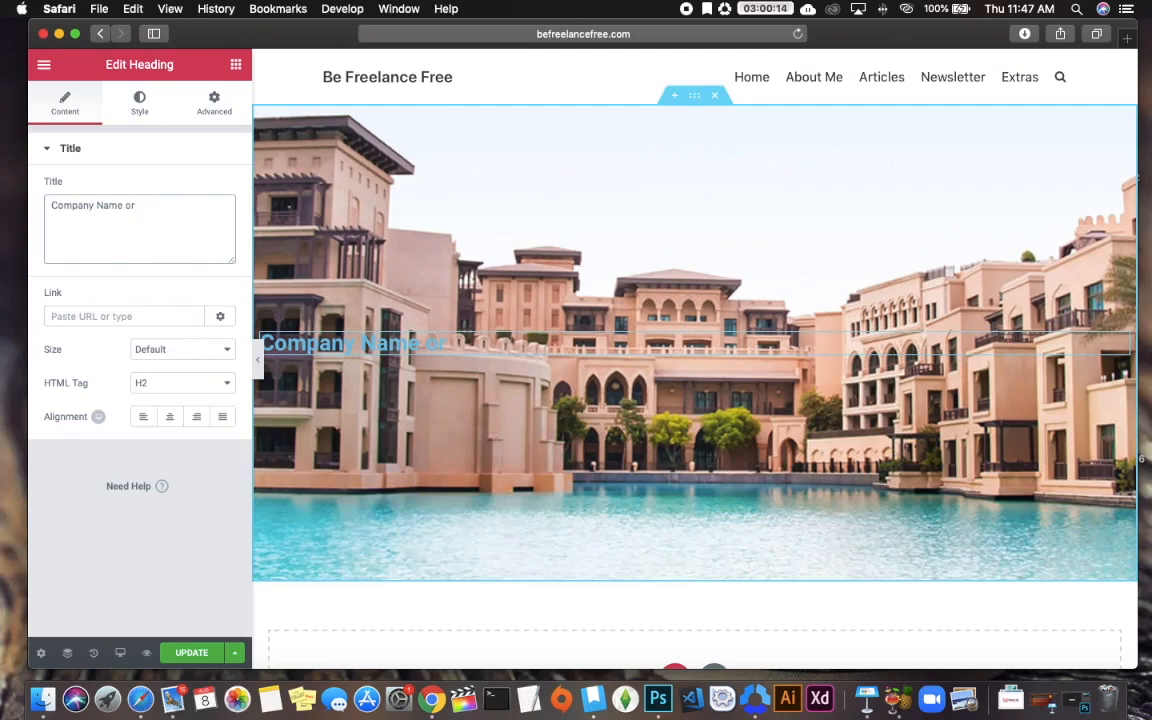
pyautogui.press('BackSpace')
# - Center the Company Name heading and set its size to XXL
pyautogui.click(170, 420)
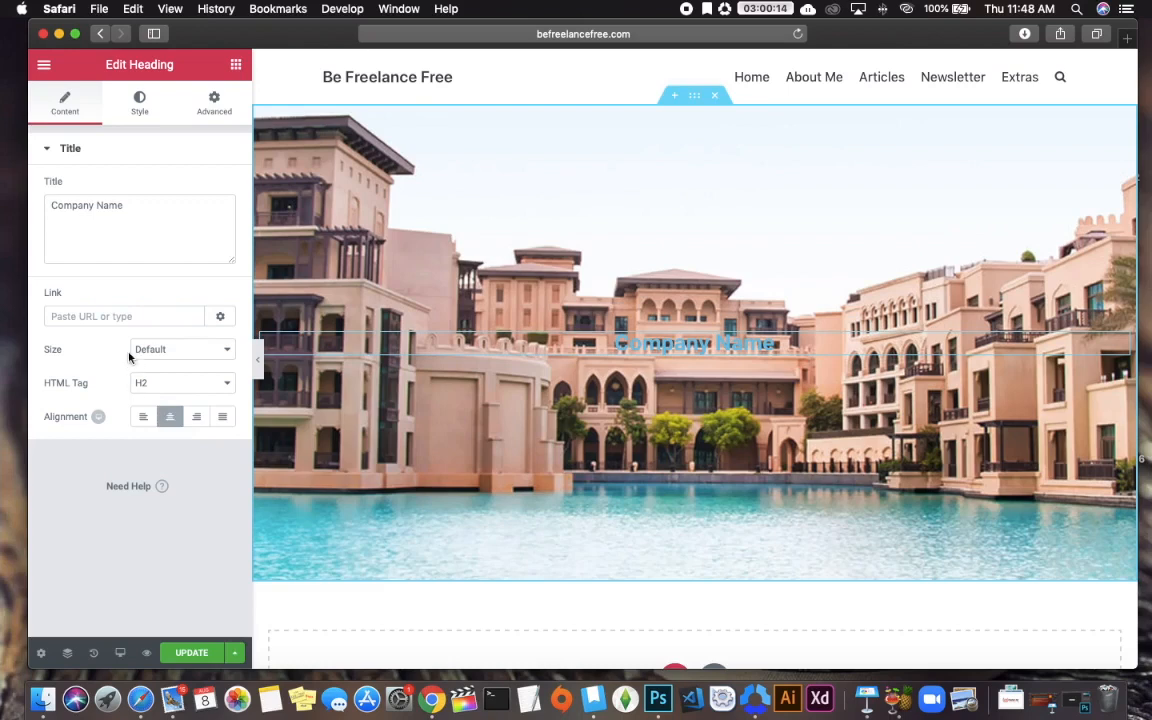
pyautogui.click(227, 351)
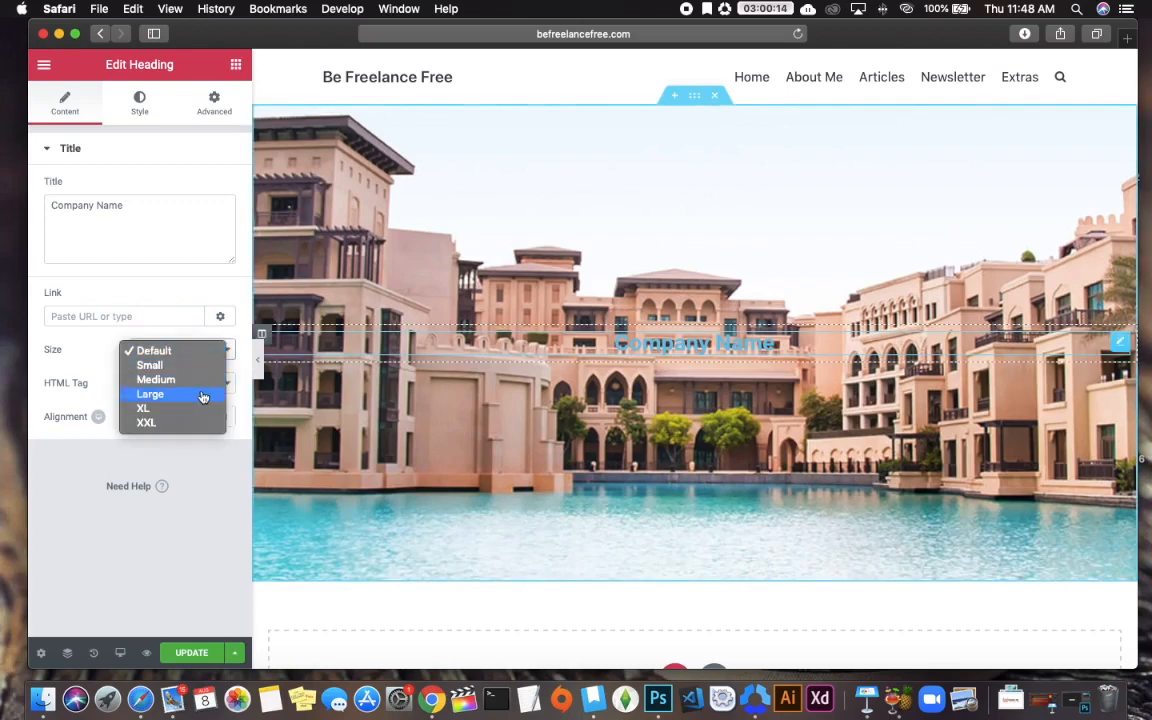
pyautogui.click(200, 393)
pyautogui.click(222, 350)
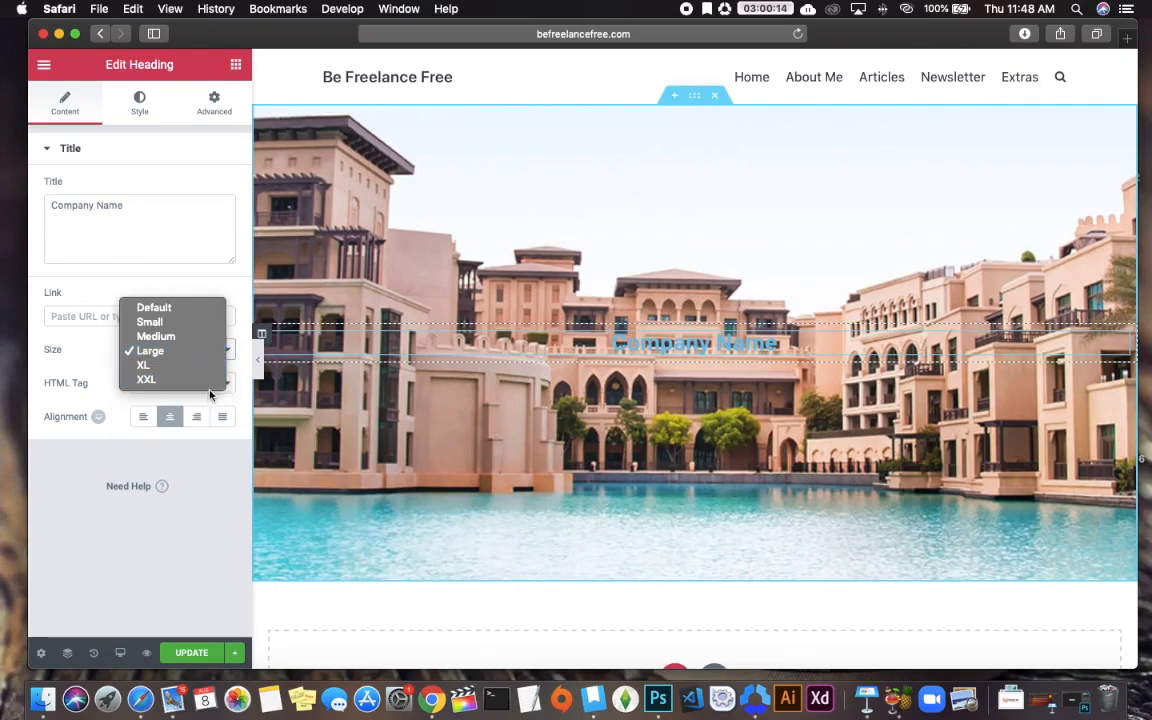
pyautogui.click(213, 382)
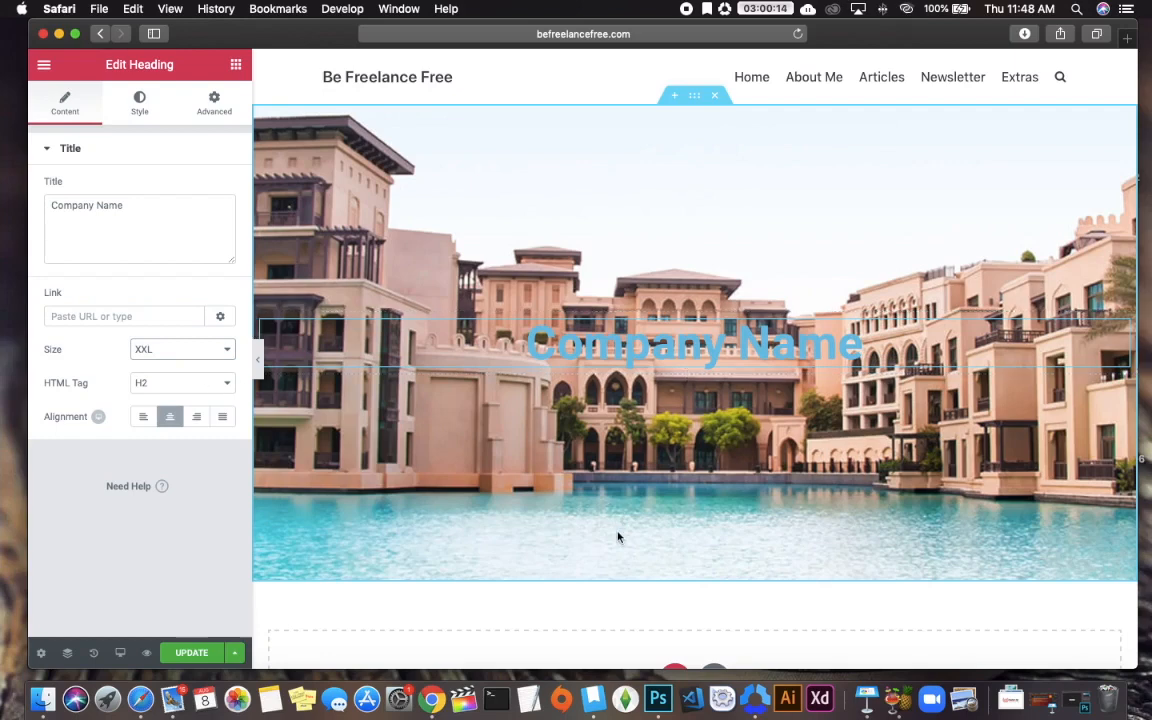
# - Set the heading's text color to turquoise #66d0d6 and update the page
pyautogui.click(141, 106)
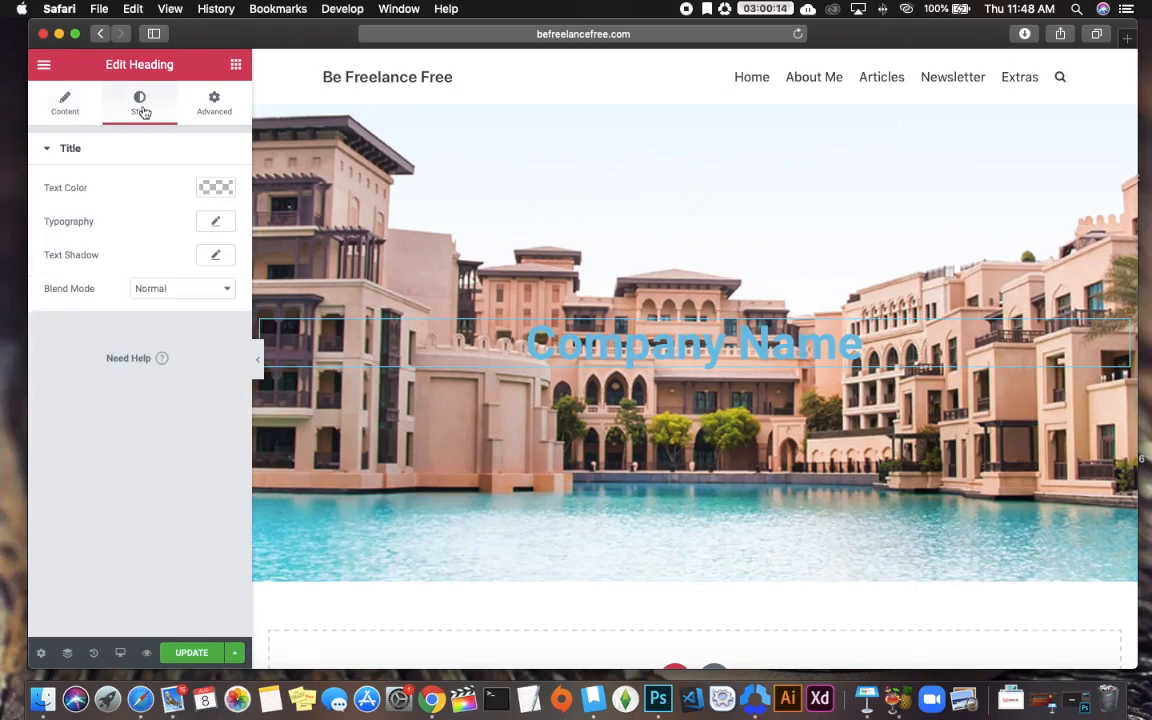
pyautogui.click(219, 190)
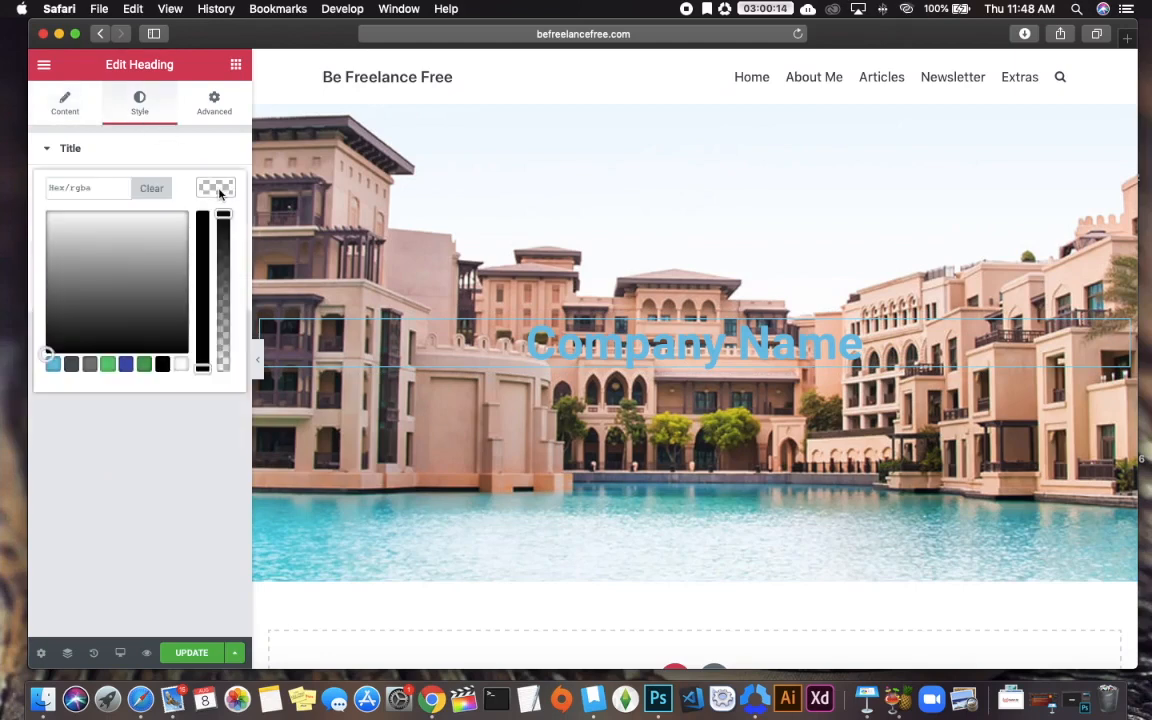
pyautogui.click(52, 363)
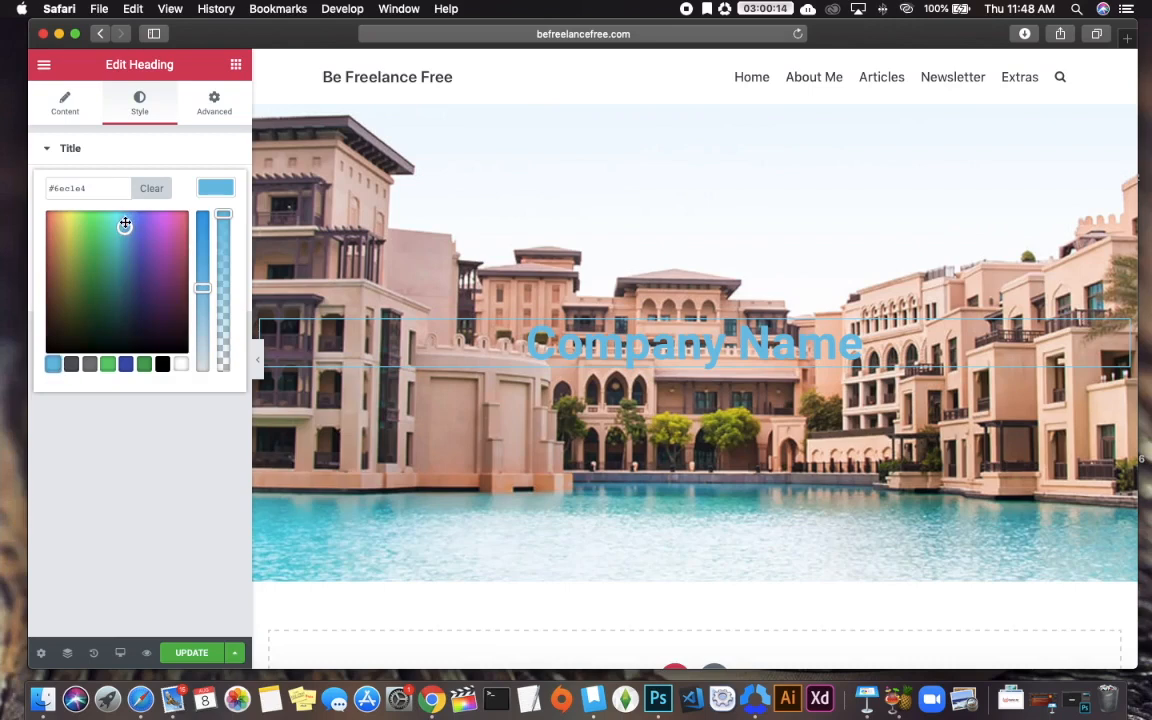
pyautogui.moveTo(125, 225)
pyautogui.mouseDown()
pyautogui.moveTo(113, 223)
pyautogui.moveTo(118, 233)
pyautogui.mouseUp()
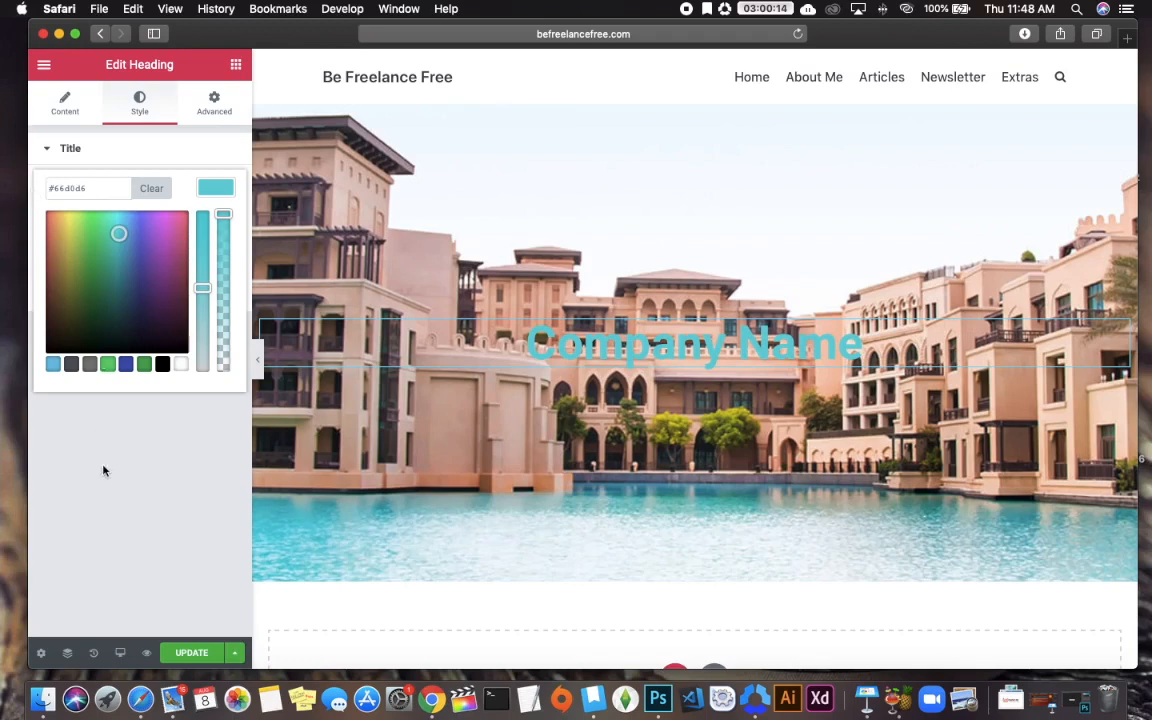
pyautogui.click(164, 552)
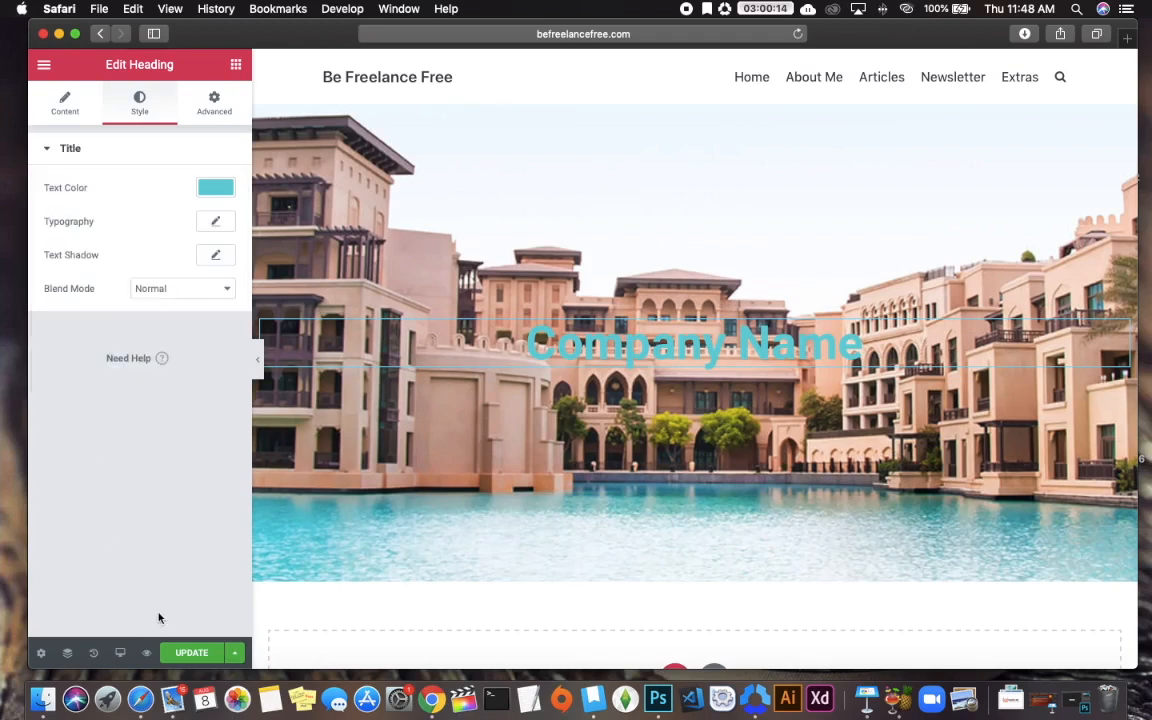
pyautogui.click(190, 653)
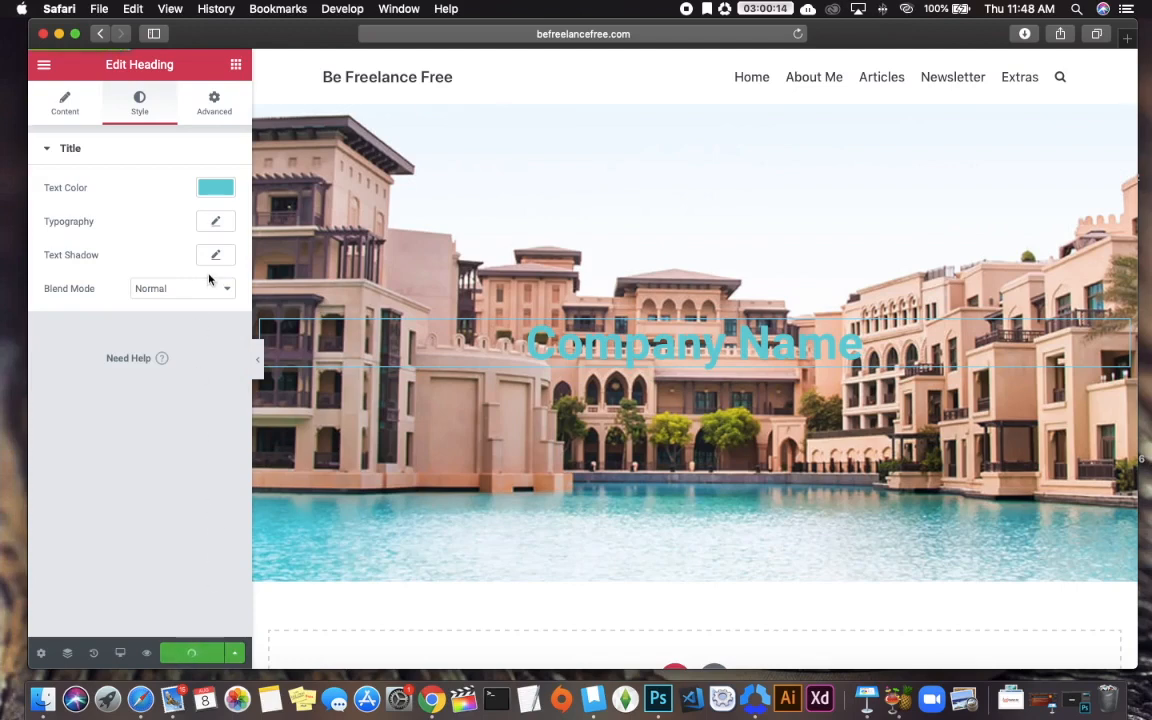
# - Set the heading's typography size to 80 px and update the page
pyautogui.click(216, 220)
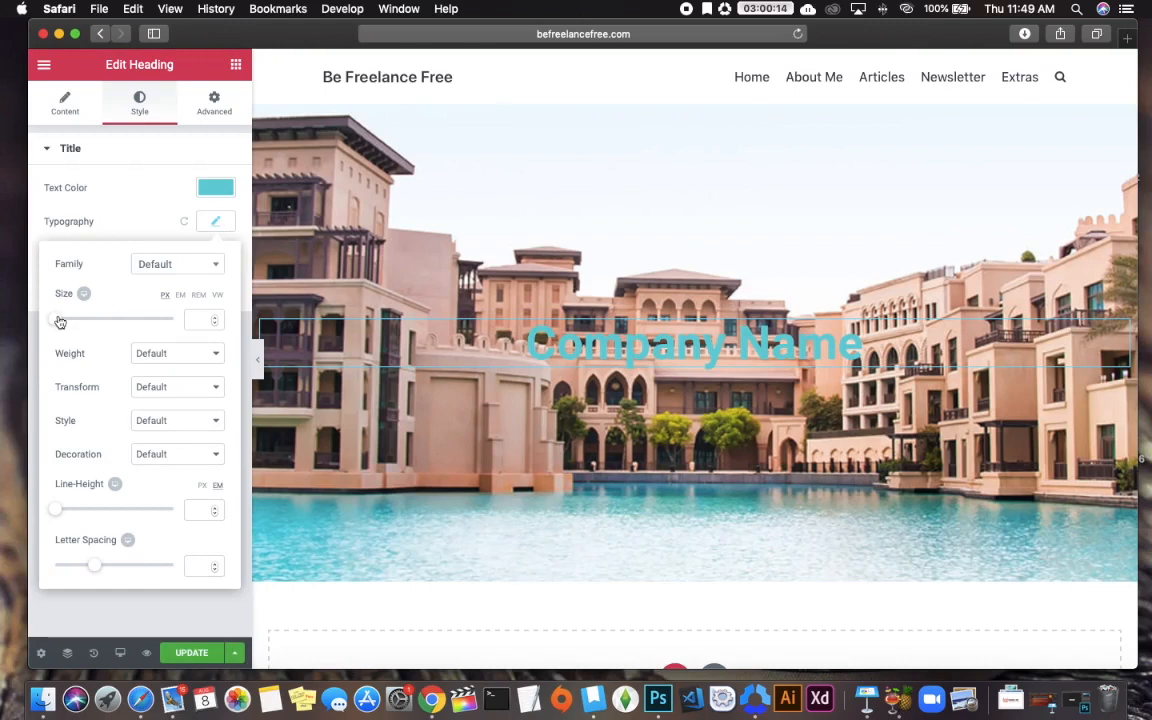
pyautogui.moveTo(59, 321); pyautogui.dragTo(107, 324)
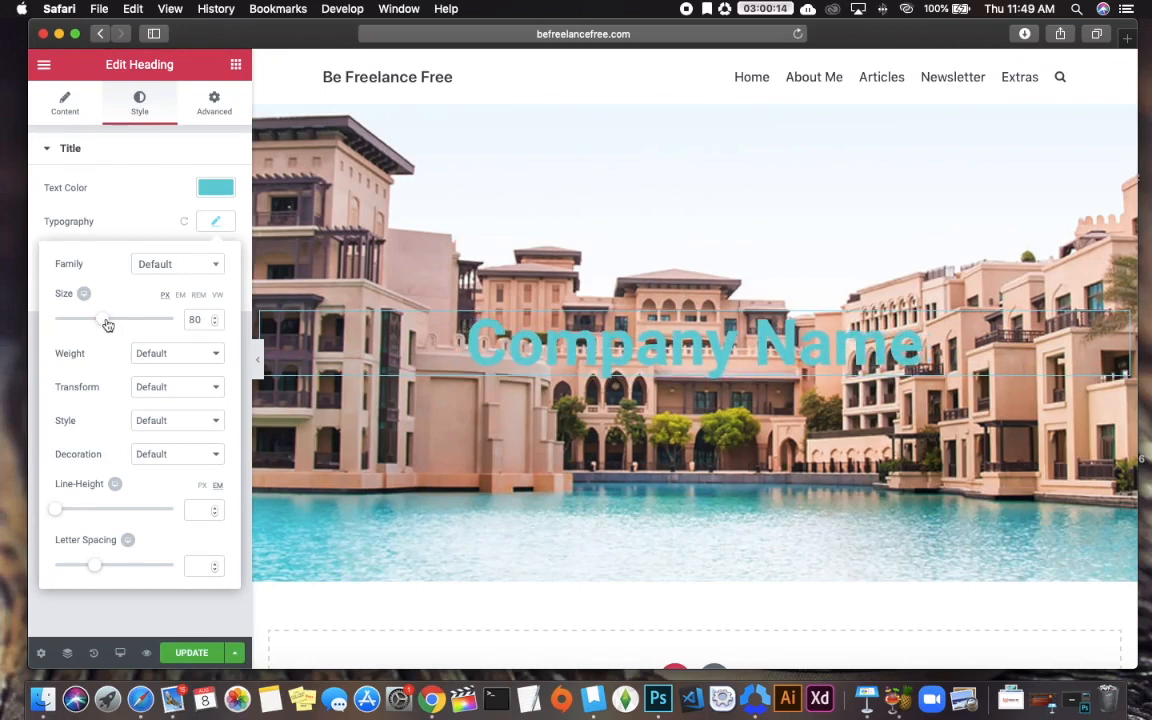
pyautogui.click(220, 362)
pyautogui.click(200, 382)
pyautogui.click(195, 595)
pyautogui.click(194, 653)
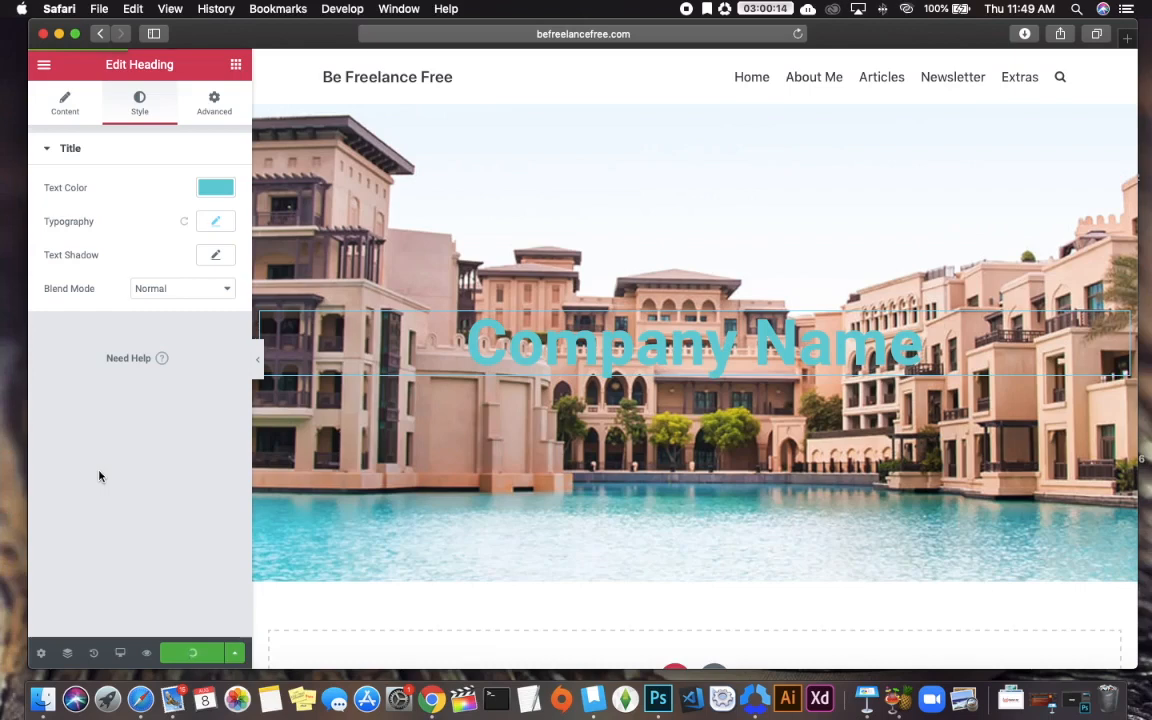
# - Add a Button widget below the Company Name heading, declining the icon library upgrade
pyautogui.click(43, 65)
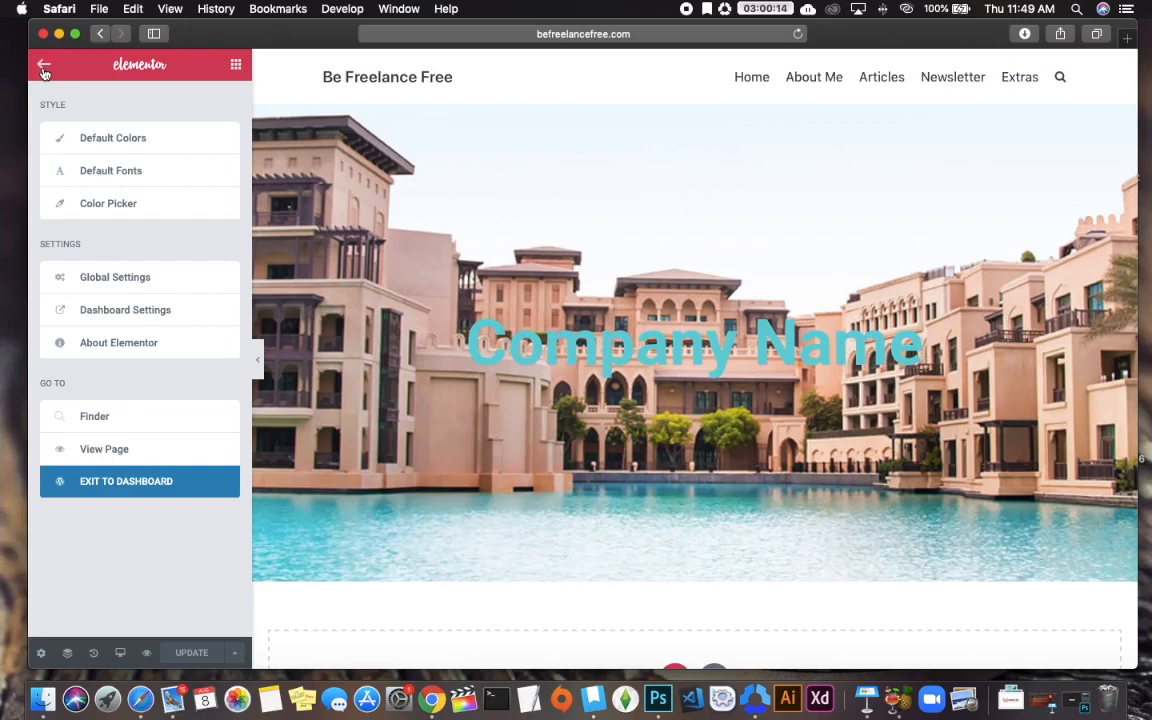
pyautogui.click(236, 65)
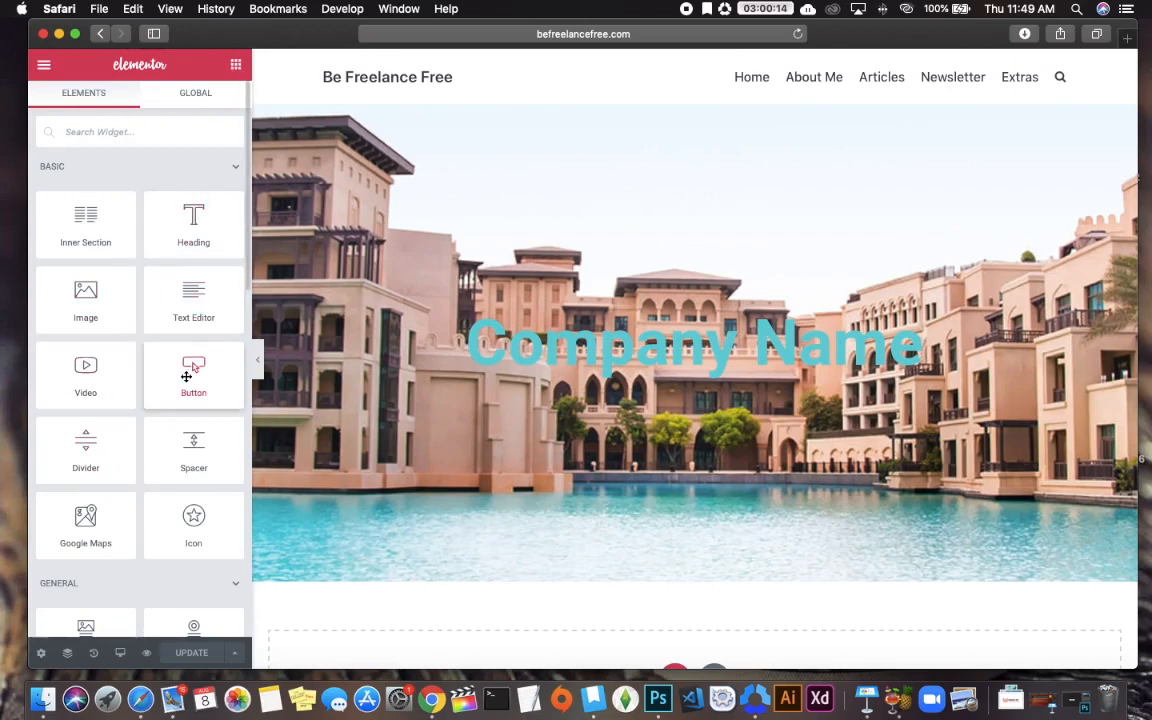
pyautogui.moveTo(190, 375); pyautogui.dragTo(681, 383)
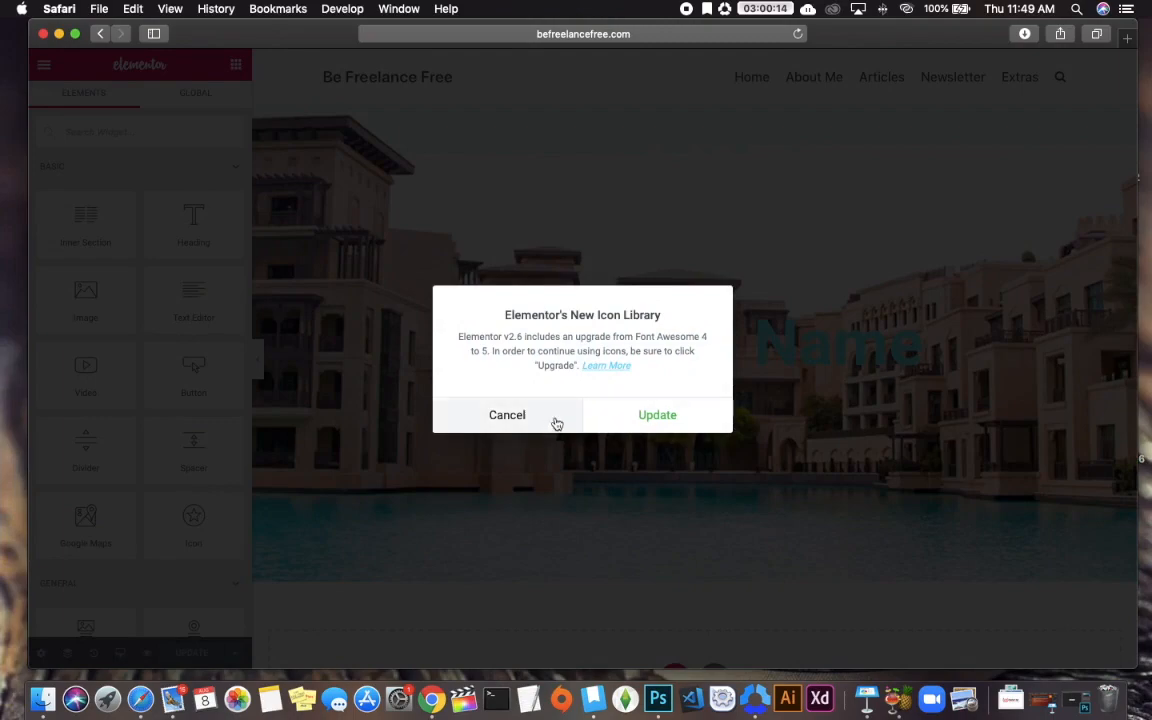
pyautogui.click(512, 416)
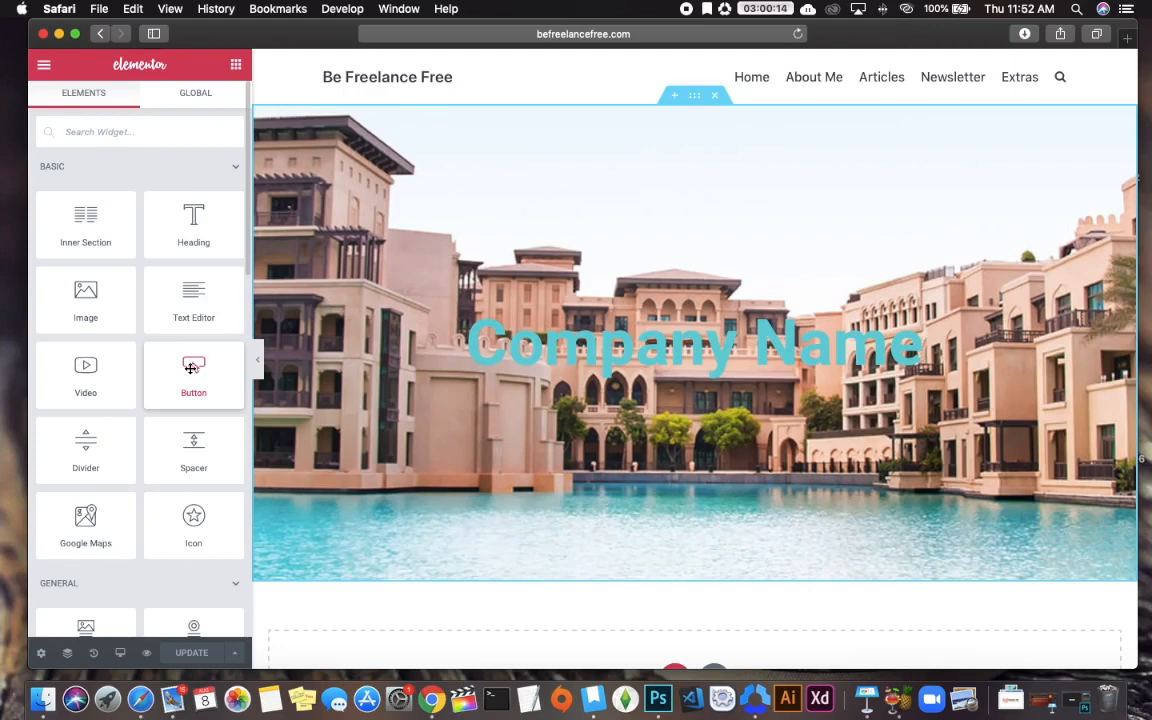
pyautogui.moveTo(192, 372); pyautogui.dragTo(724, 385)
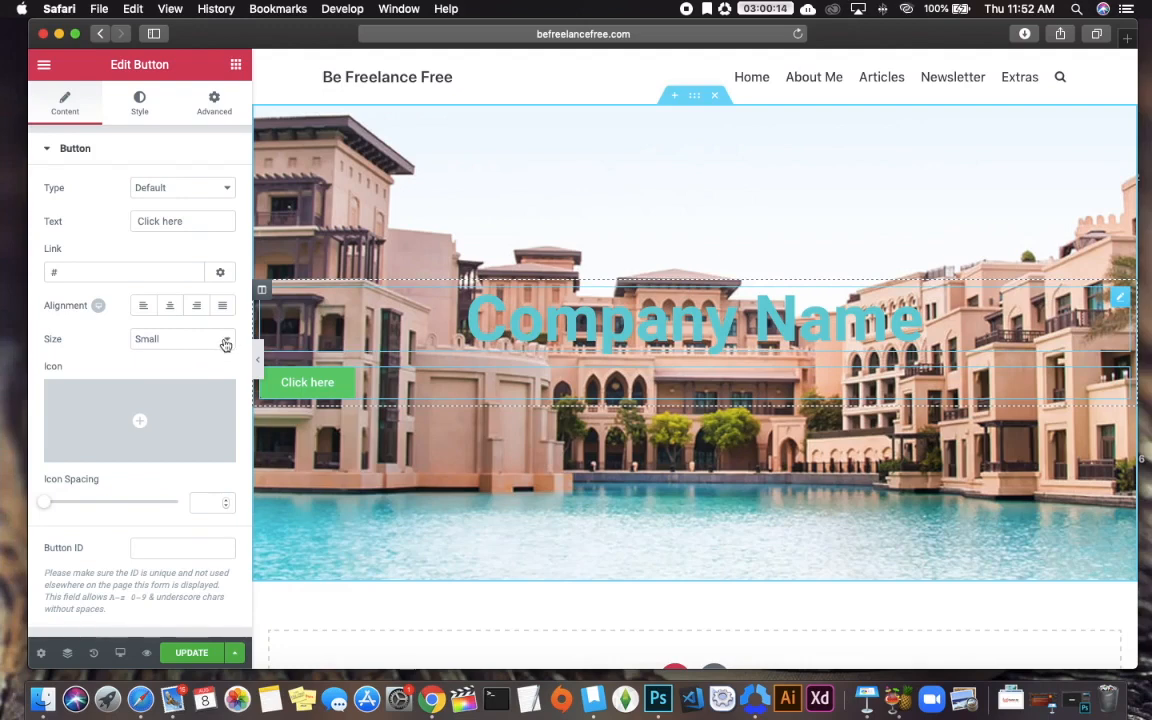
# - Center the button below the heading and set its size to Medium after trying Large
pyautogui.click(170, 306)
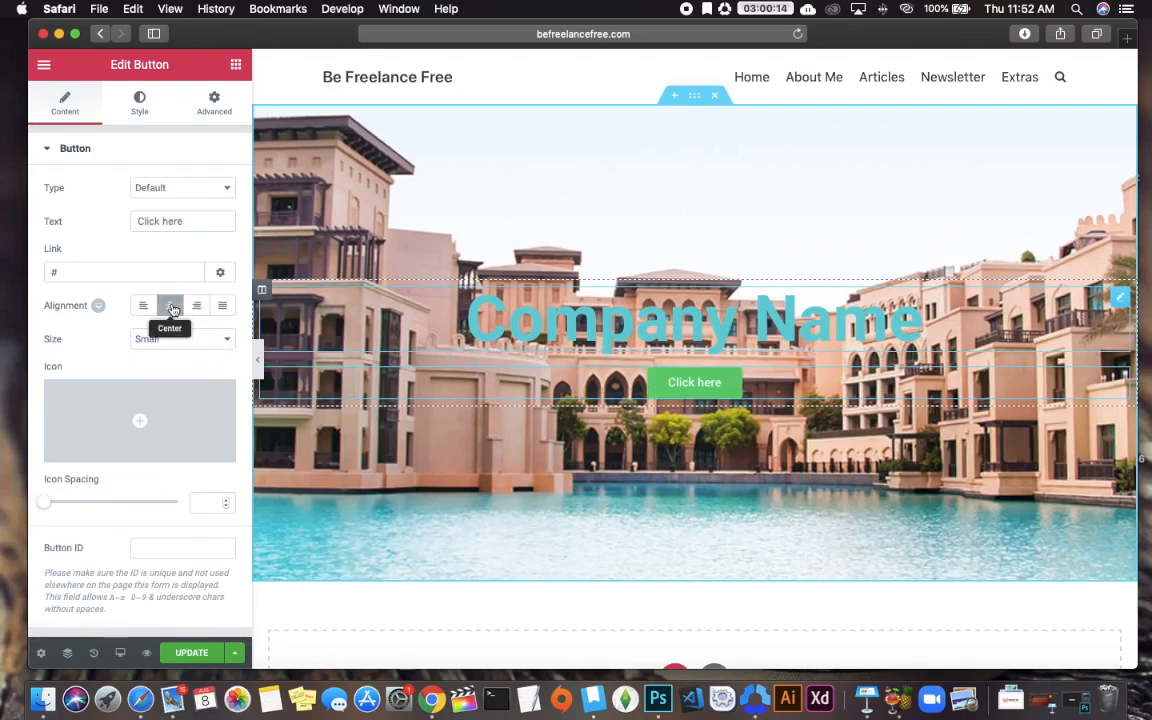
pyautogui.click(227, 340)
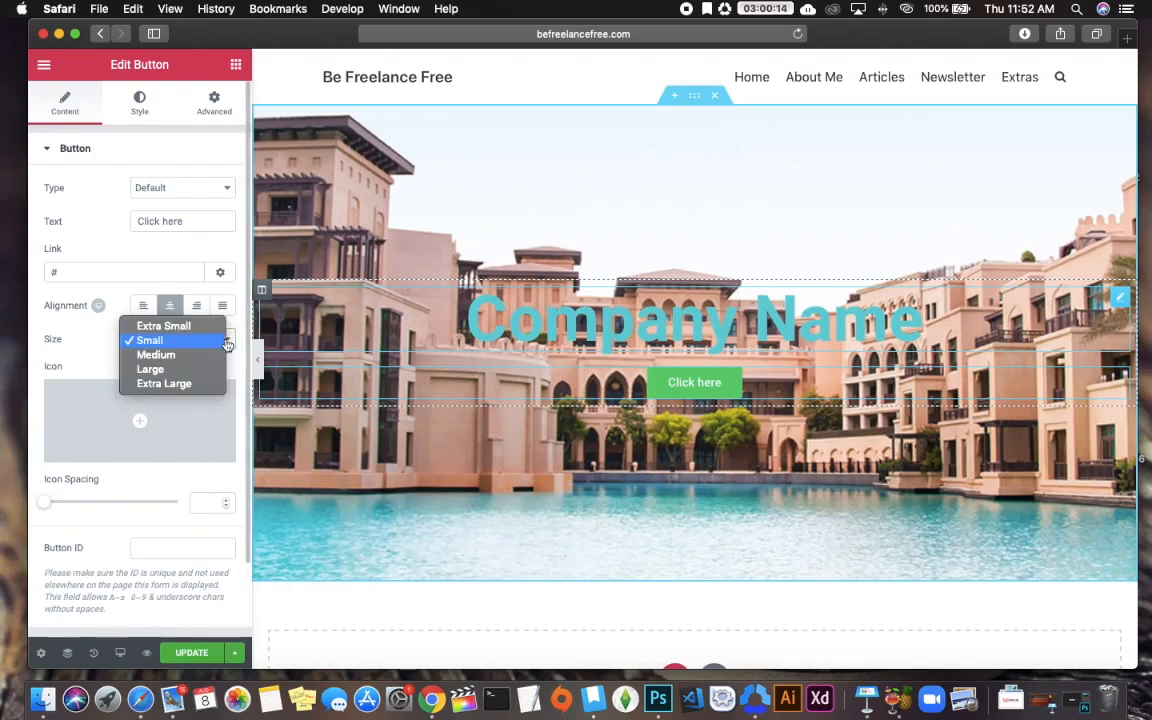
pyautogui.click(190, 376)
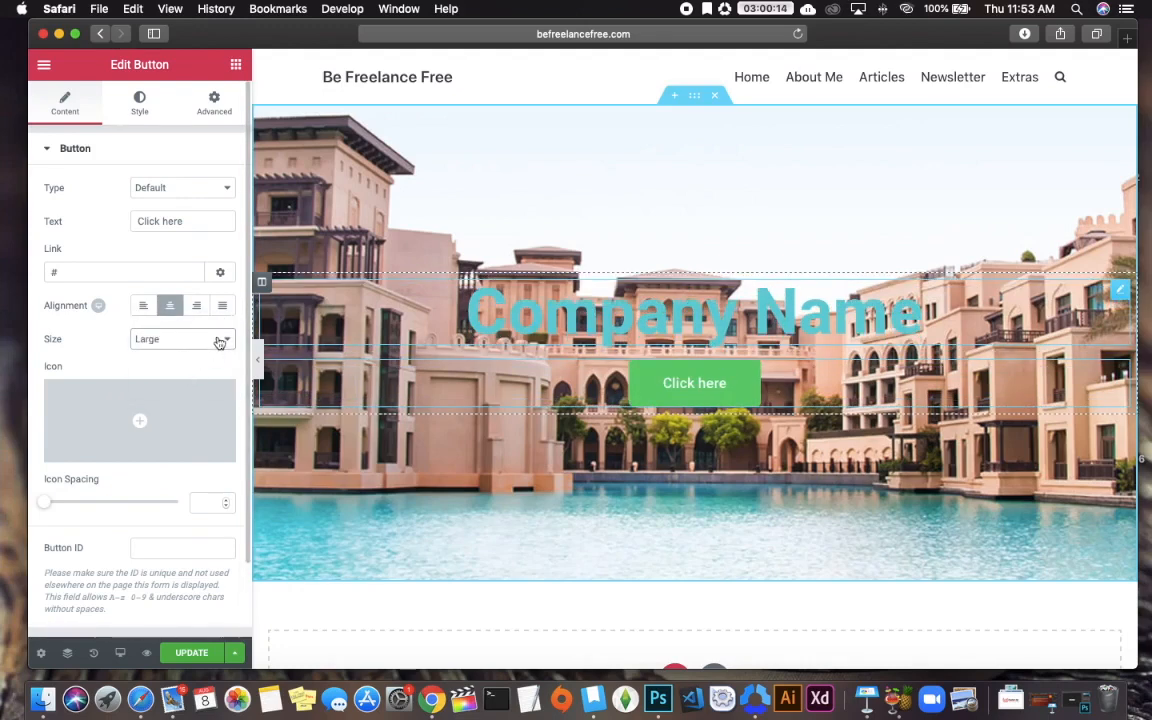
pyautogui.click(220, 340)
pyautogui.click(208, 328)
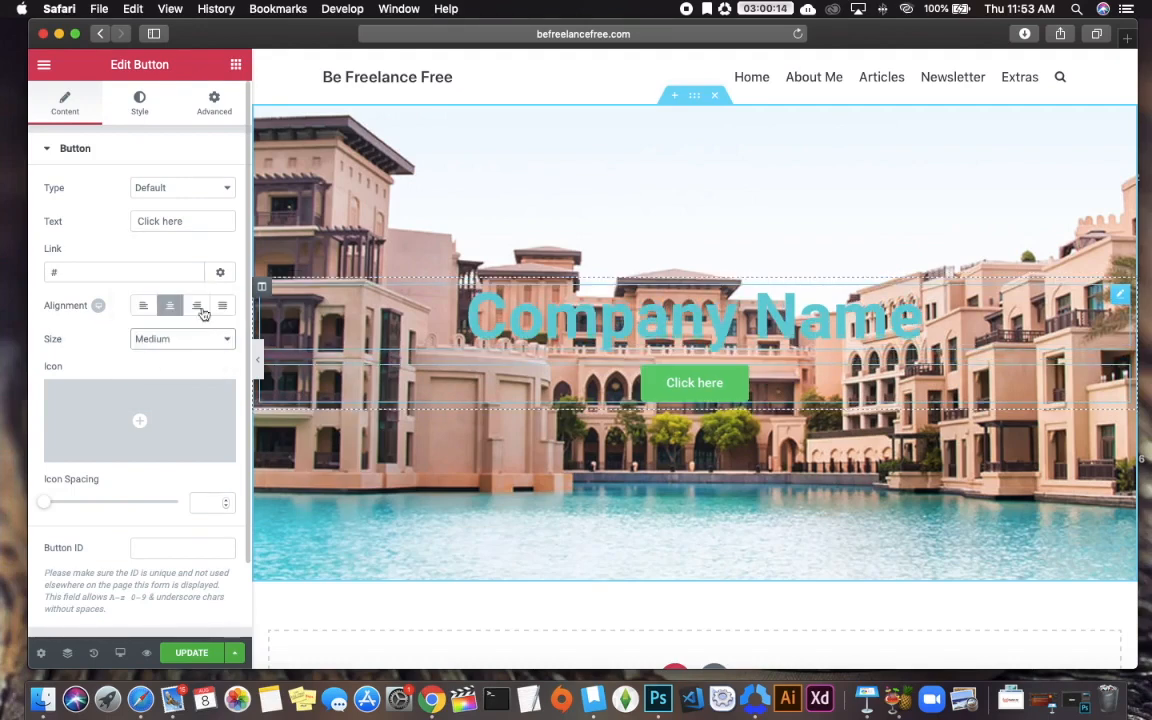
# - Change the button's text to "Call Now" and keep its type as Default
pyautogui.click(205, 221)
pyautogui.moveTo(205, 221); pyautogui.dragTo(134, 216)
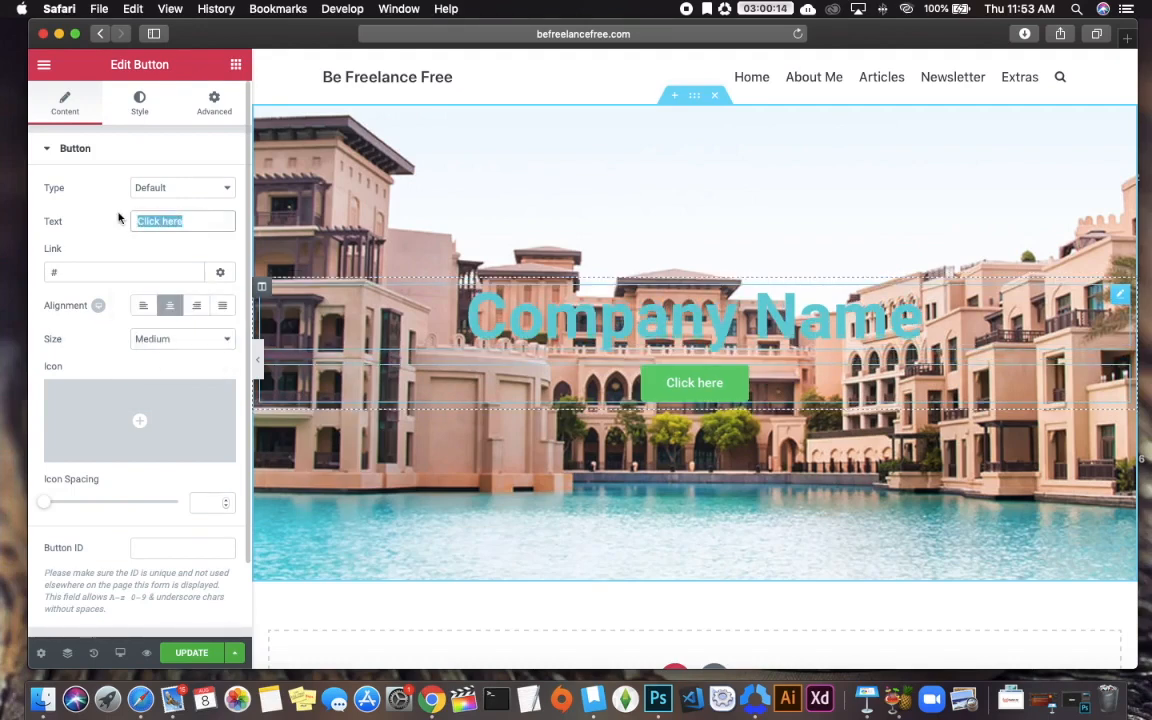
pyautogui.write('Call Now')
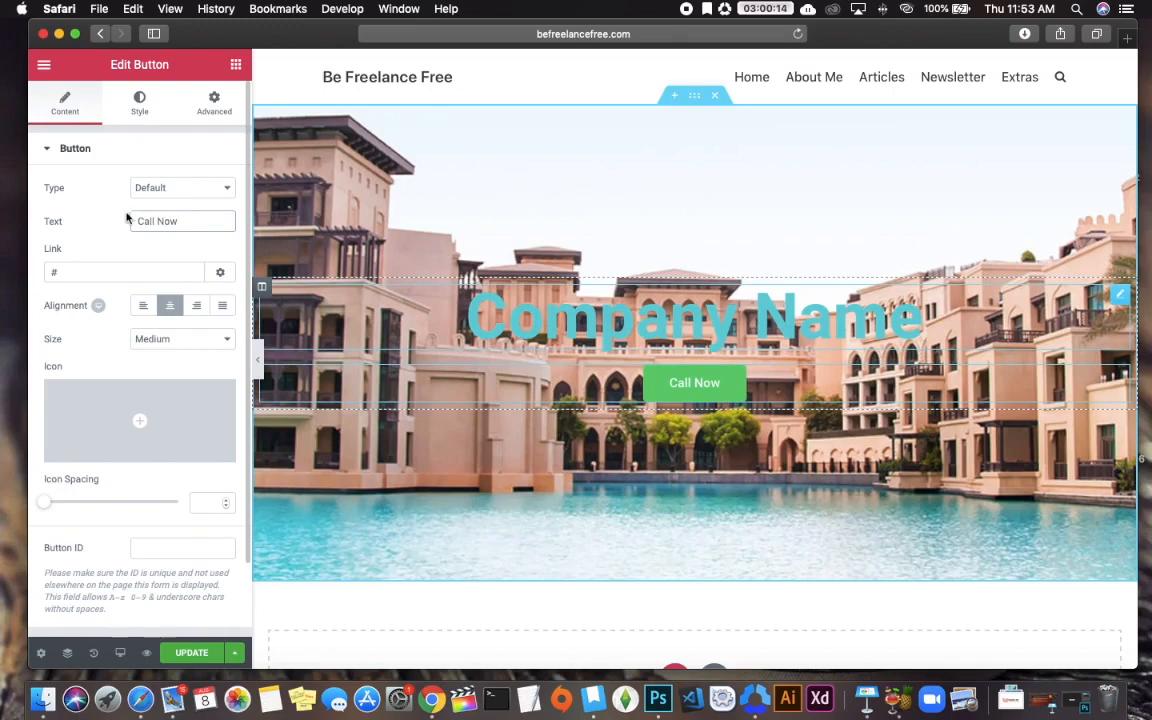
pyautogui.click(221, 190)
pyautogui.click(192, 152)
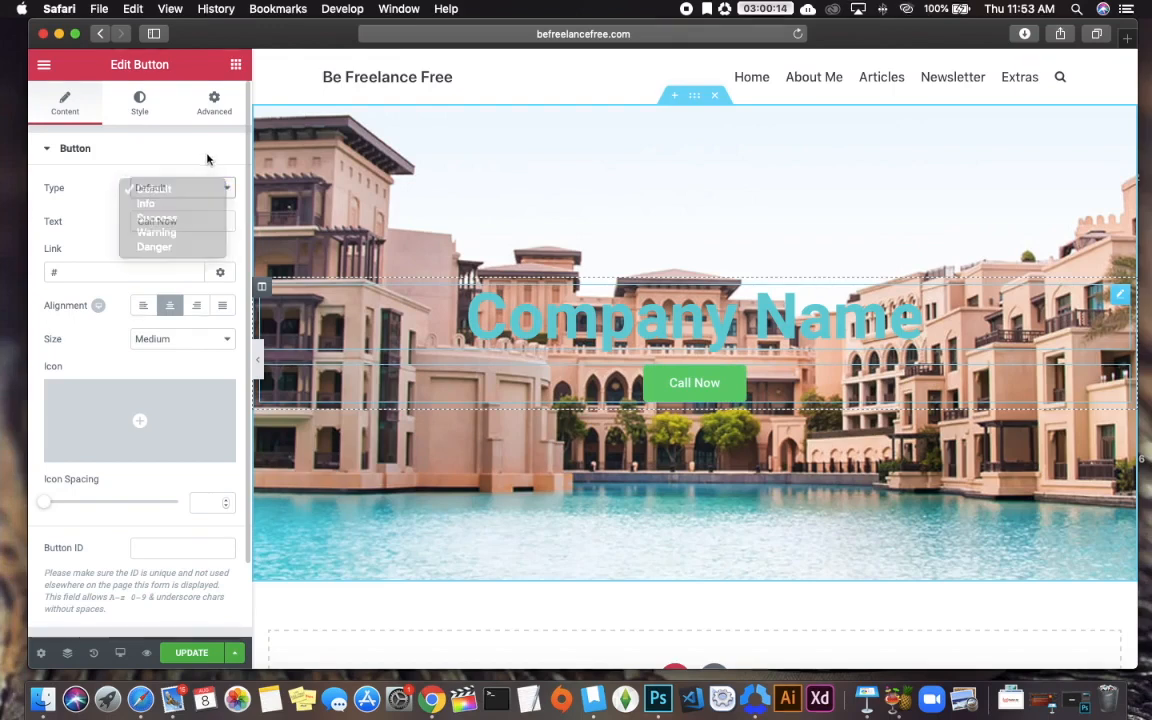
# - Replace the Call Now button's link with "tel:" followed by the phone number, and update the page
pyautogui.click(92, 272)
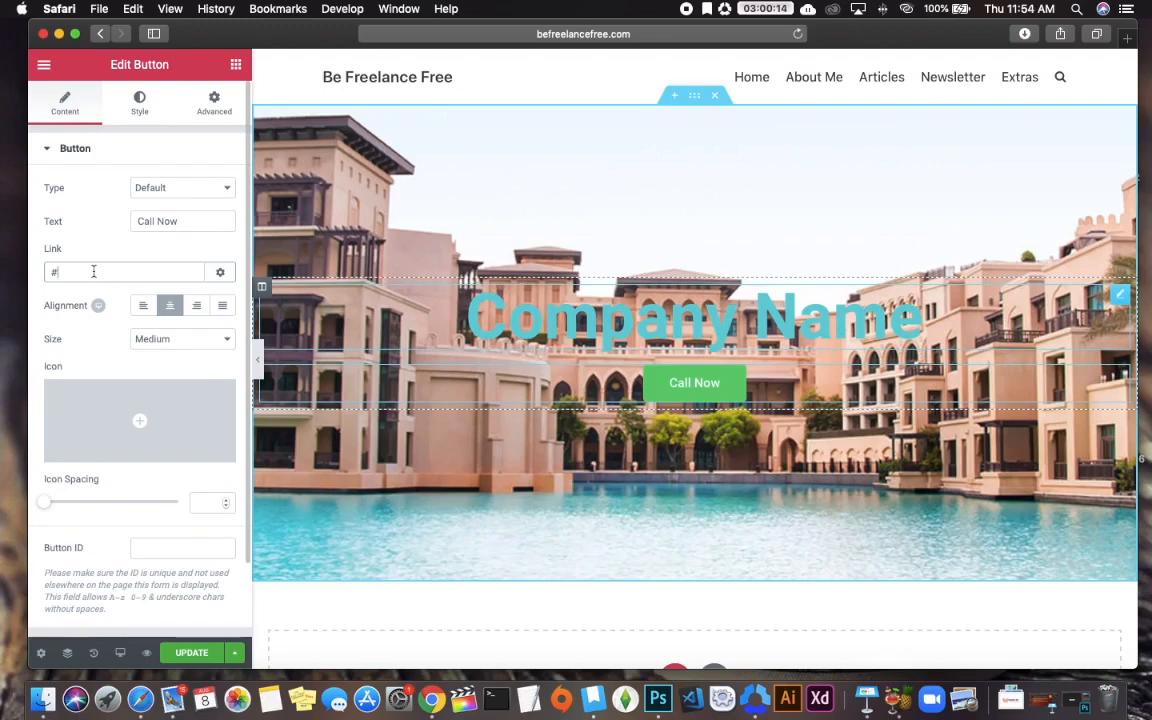
pyautogui.press('BackSpace')
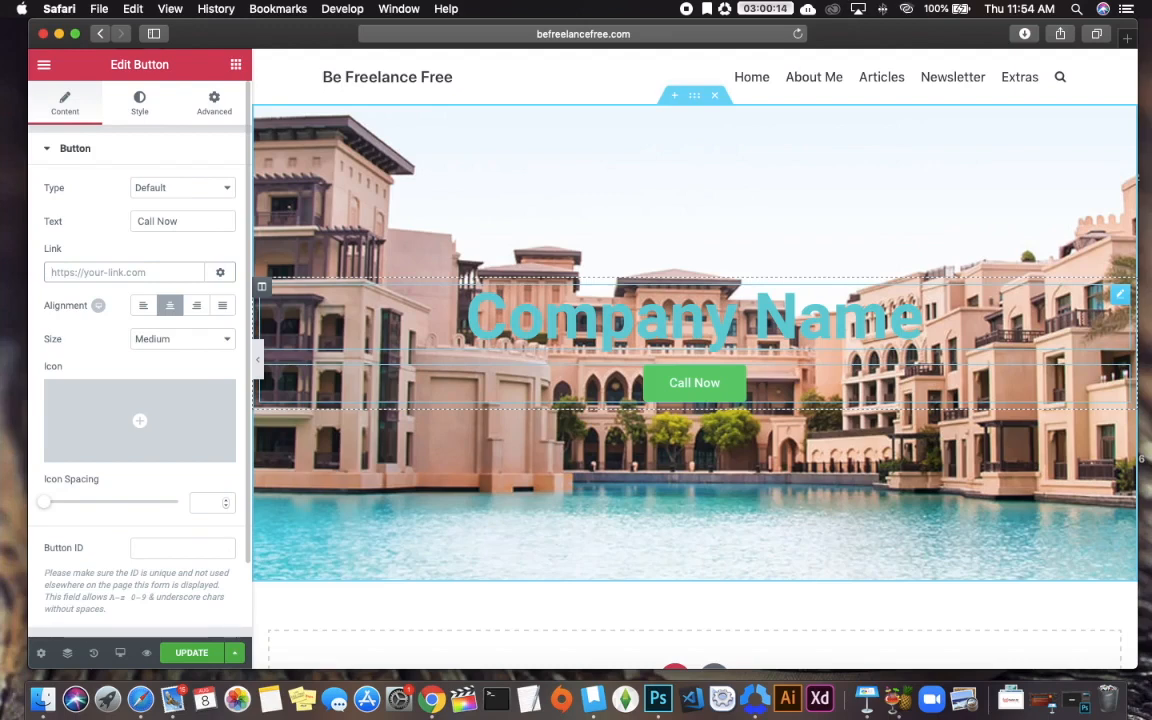
pyautogui.write('tel:')
pyautogui.write('5555555555')
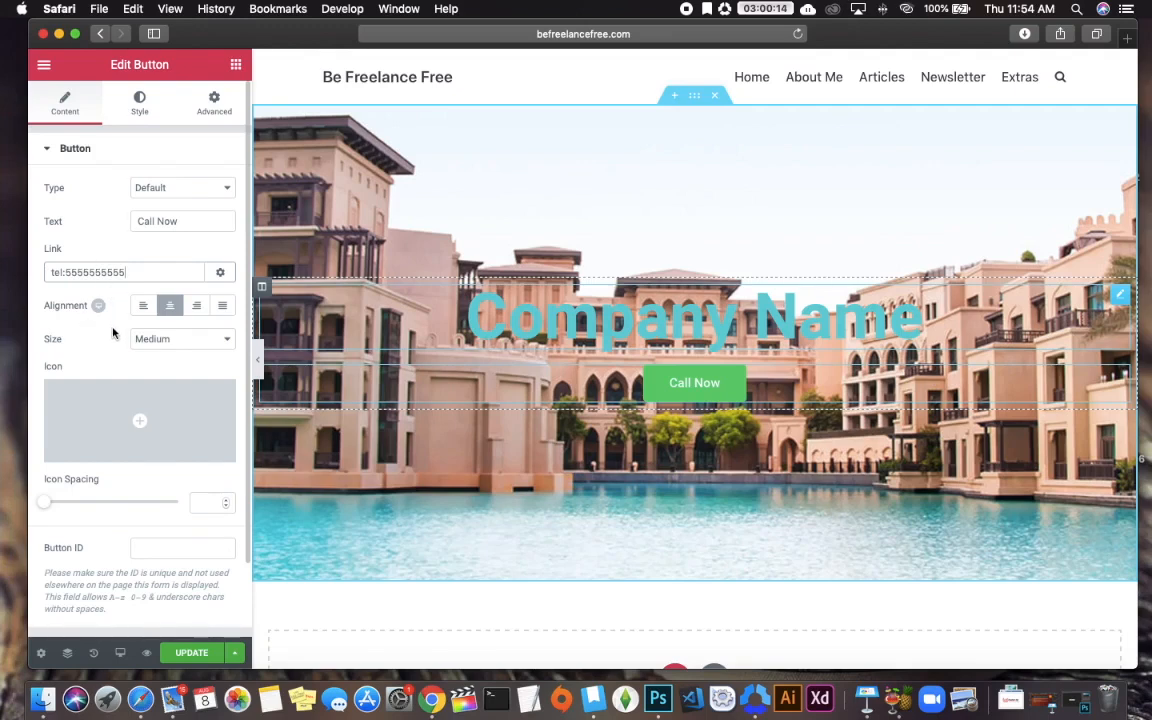
pyautogui.click(191, 652)
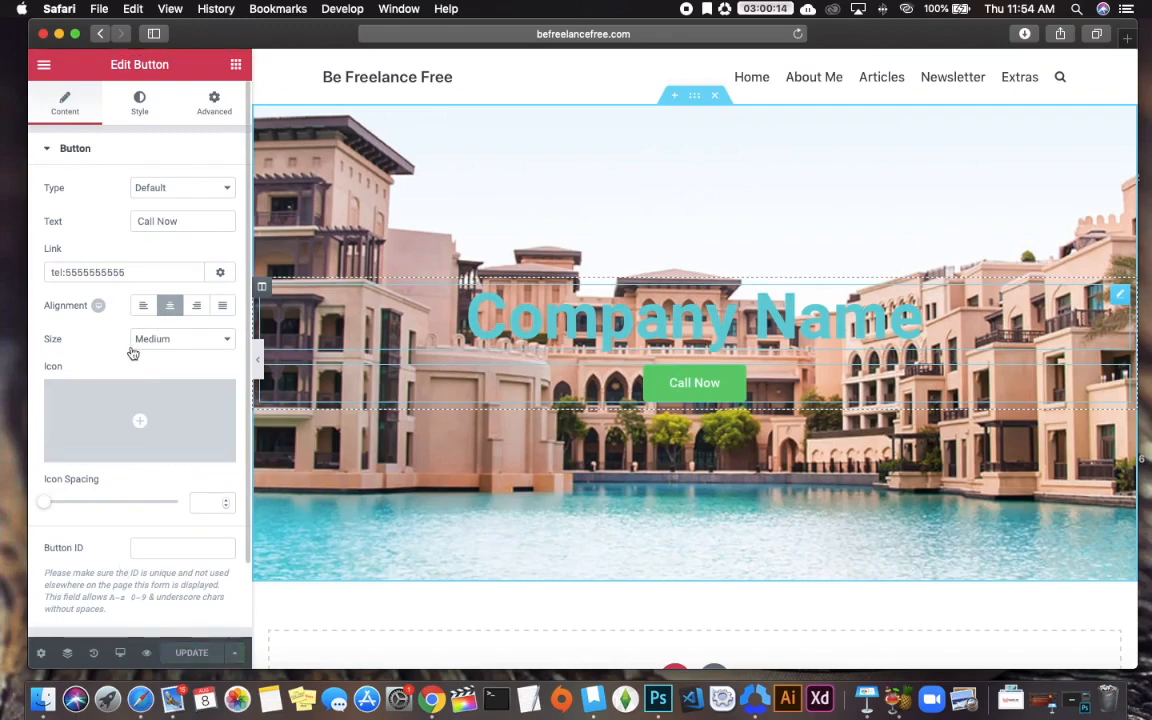
# - Set the Call Now button's normal background color to orange #e27a12
pyautogui.click(138, 103)
pyautogui.click(214, 325)
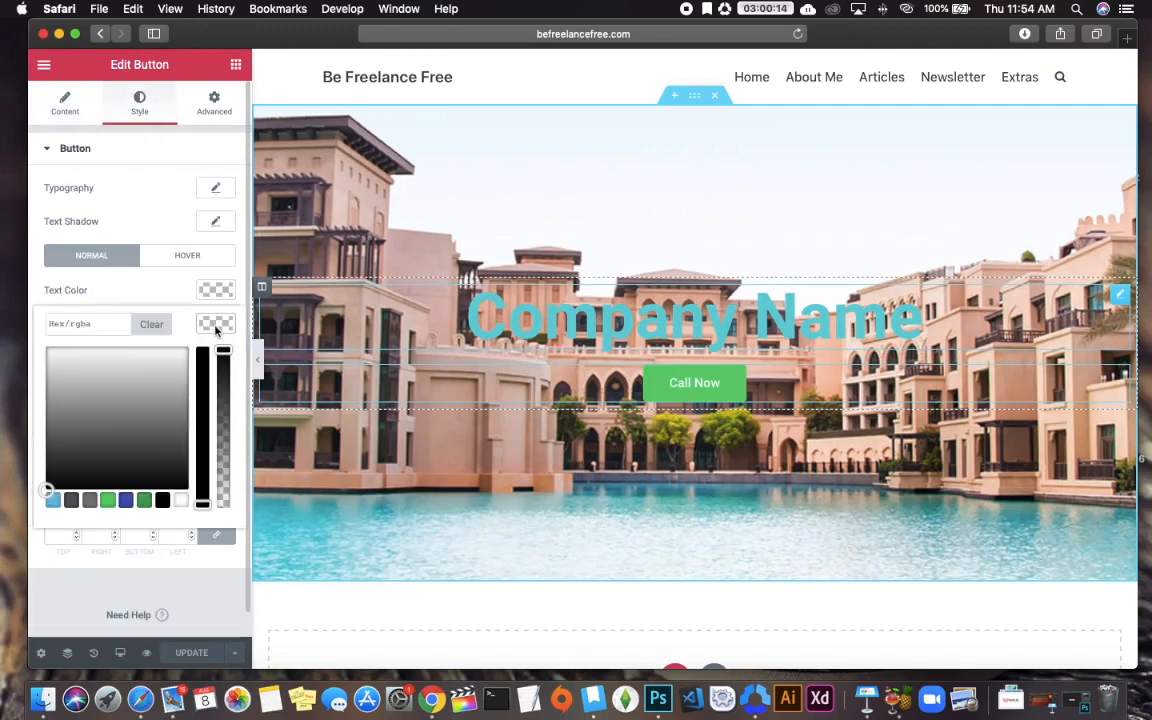
pyautogui.click(145, 504)
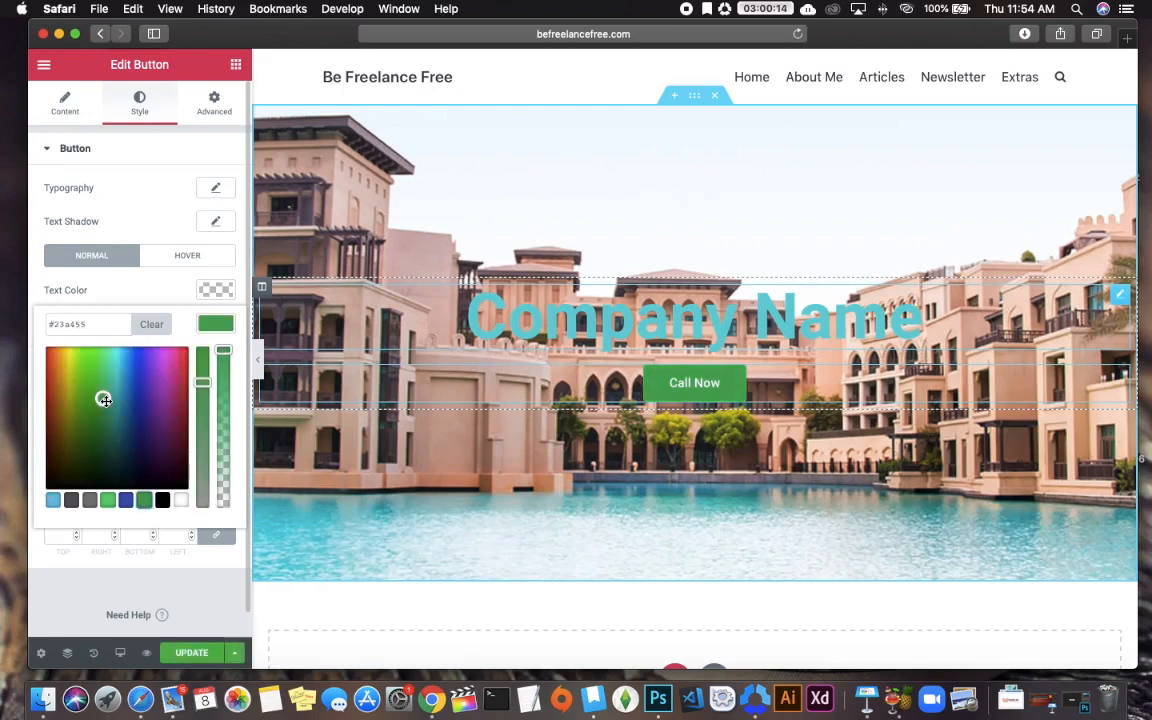
pyautogui.moveTo(129, 391)
pyautogui.mouseDown()
pyautogui.moveTo(165, 362)
pyautogui.moveTo(179, 370)
pyautogui.moveTo(160, 384)
pyautogui.moveTo(164, 422)
pyautogui.moveTo(162, 368)
pyautogui.mouseUp()
pyautogui.moveTo(157, 367); pyautogui.dragTo(62, 365)
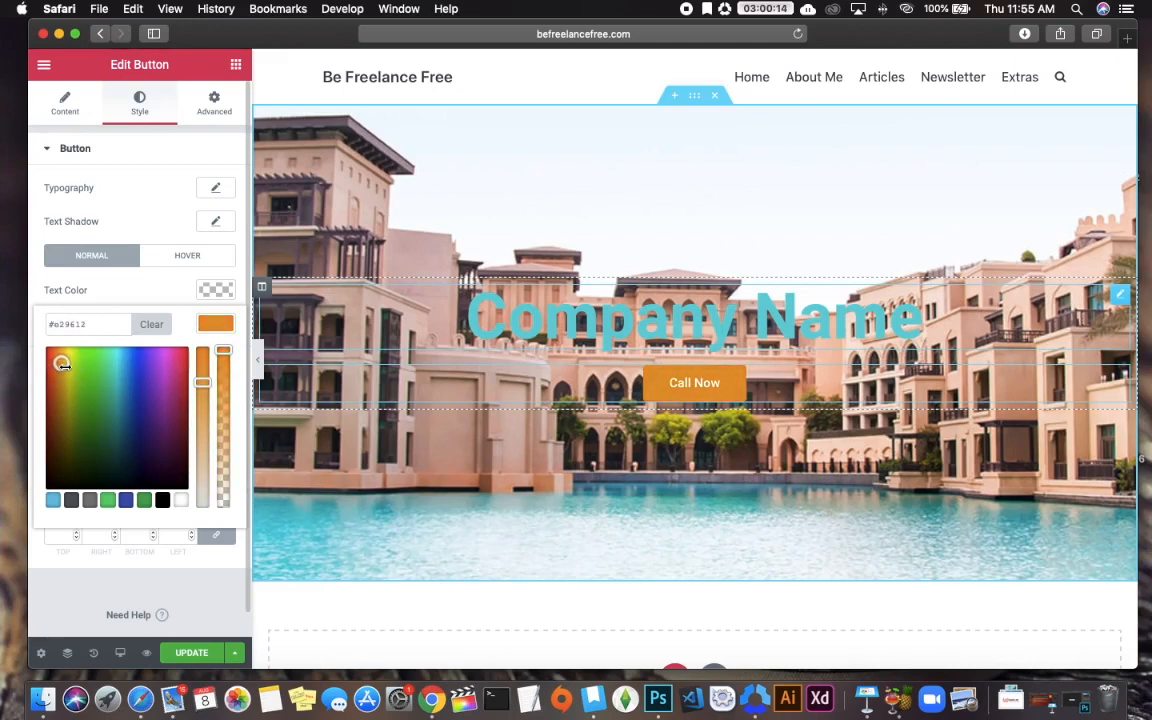
pyautogui.moveTo(62, 365); pyautogui.dragTo(60, 366)
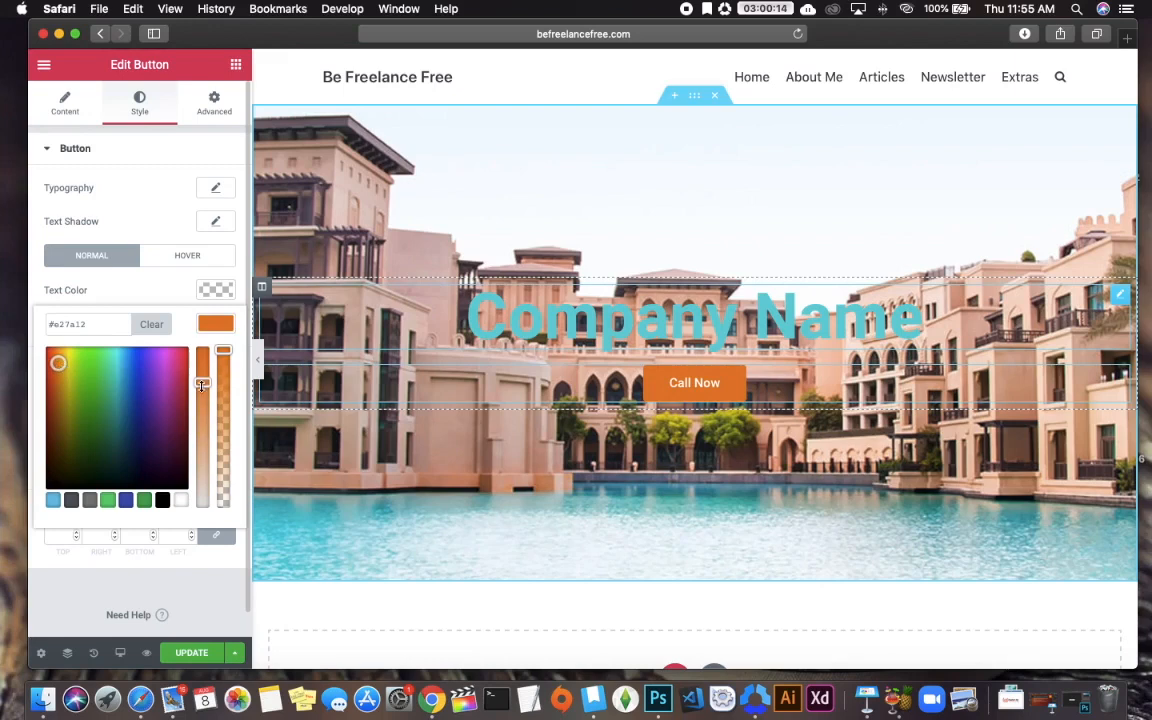
# - Lighten the Call Now button's normal background to a softer orange and update the page
pyautogui.moveTo(201, 385)
pyautogui.mouseDown()
pyautogui.moveTo(201, 431)
pyautogui.moveTo(200, 399)
pyautogui.mouseUp()
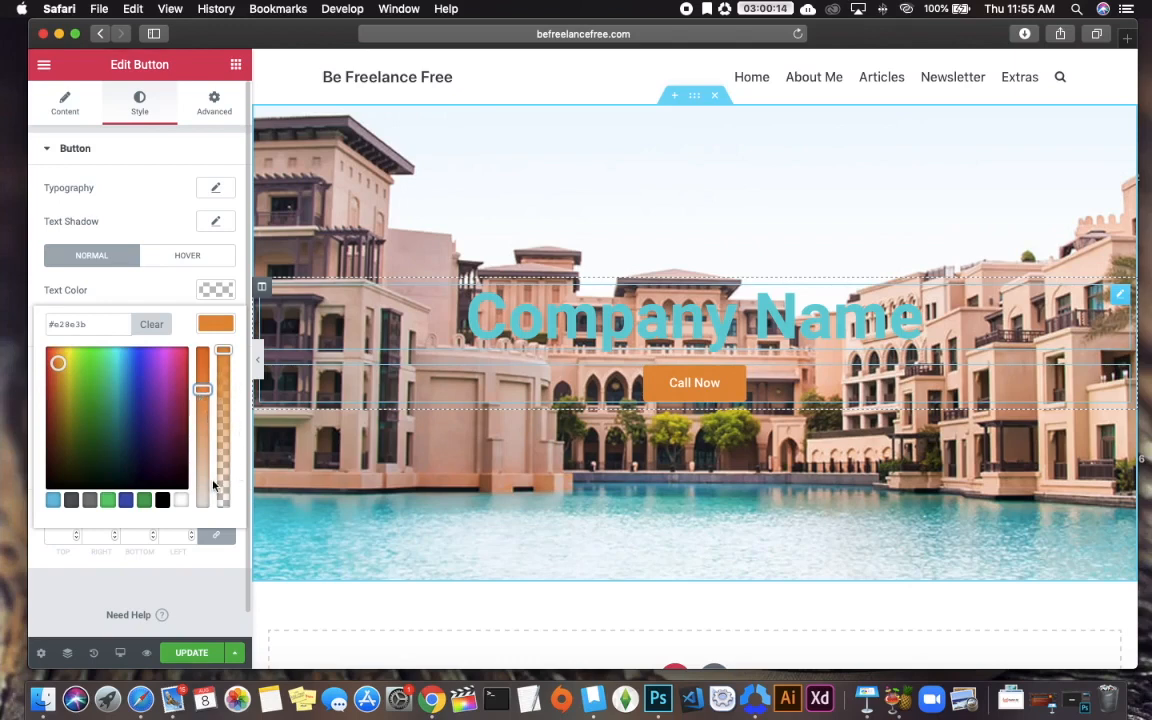
pyautogui.click(192, 652)
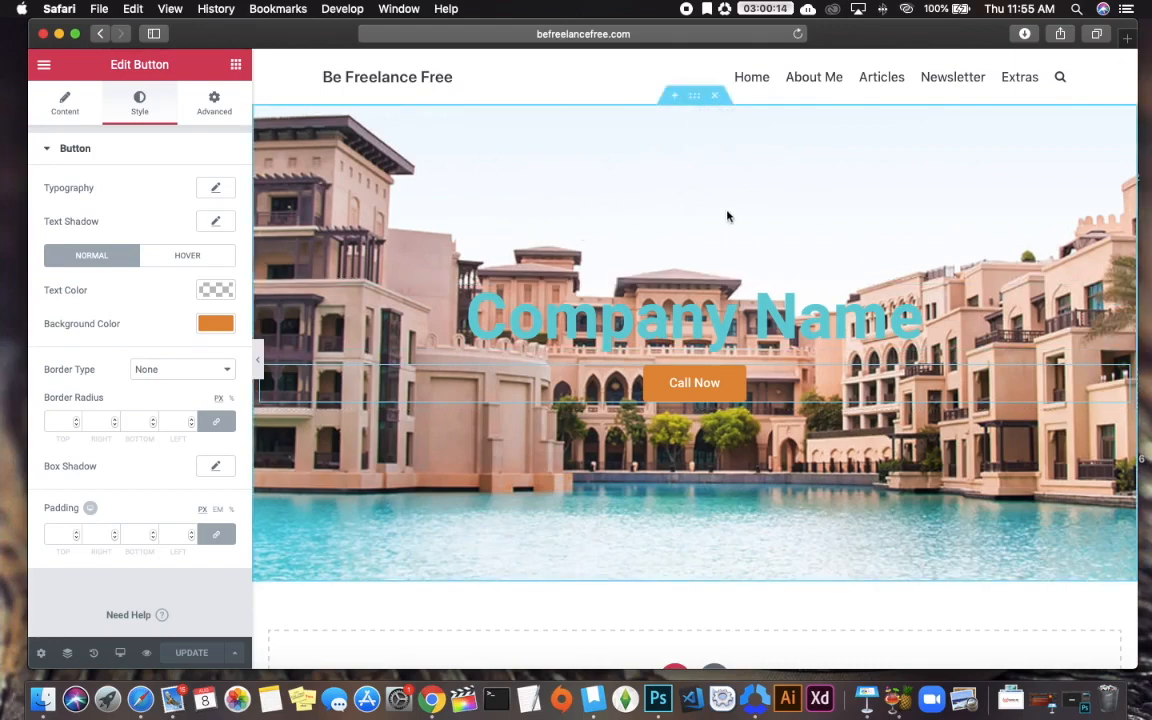
# - Add a classic black background overlay with 0.75 color alpha to the Company Name section and update the page
pyautogui.moveTo(694, 103); pyautogui.dragTo(689, 188)
pyautogui.moveTo(689, 103); pyautogui.dragTo(687, 165)
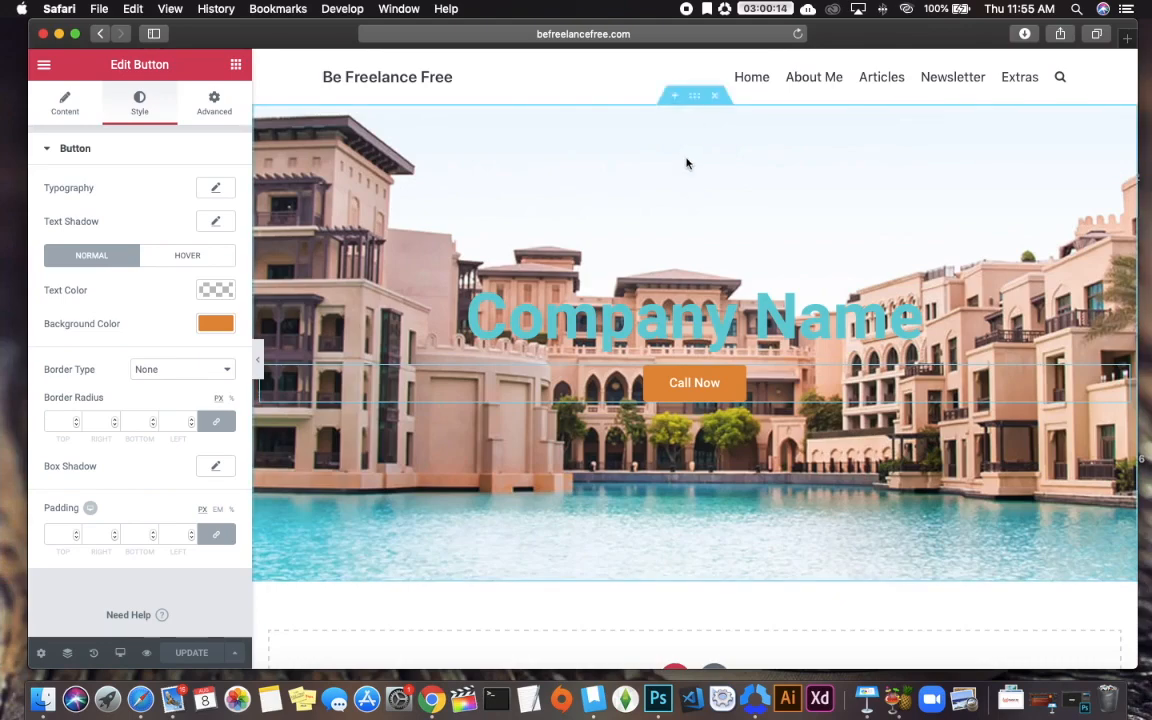
pyautogui.click(697, 101)
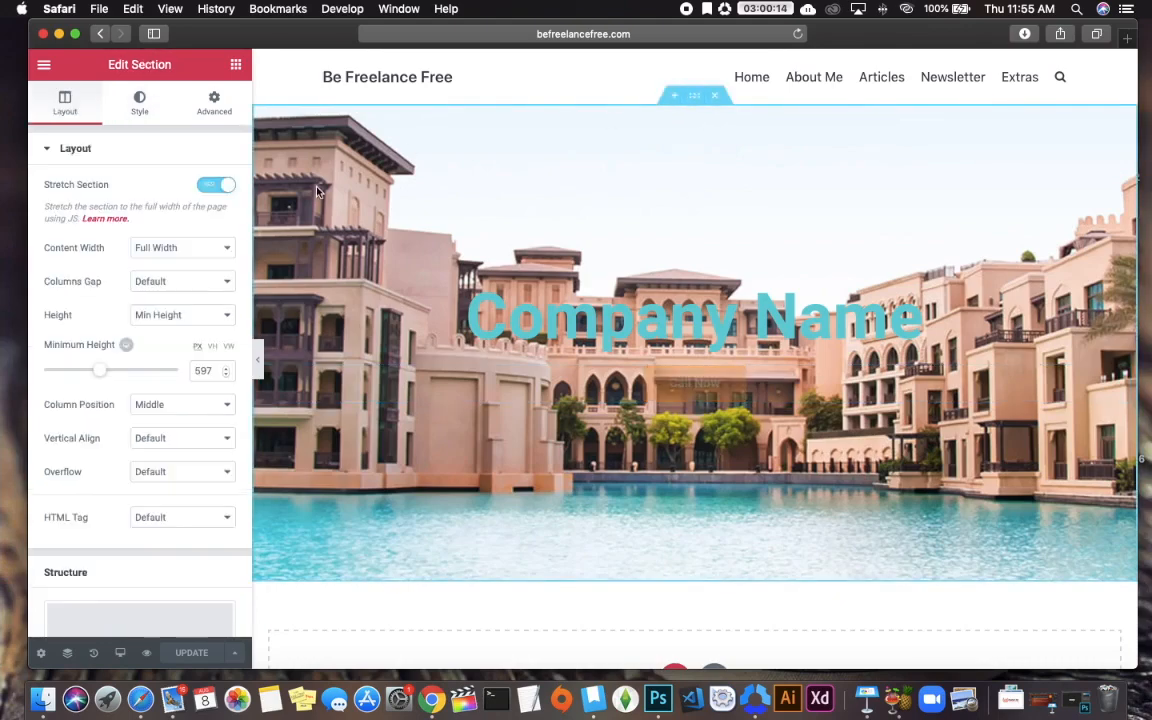
pyautogui.click(140, 103)
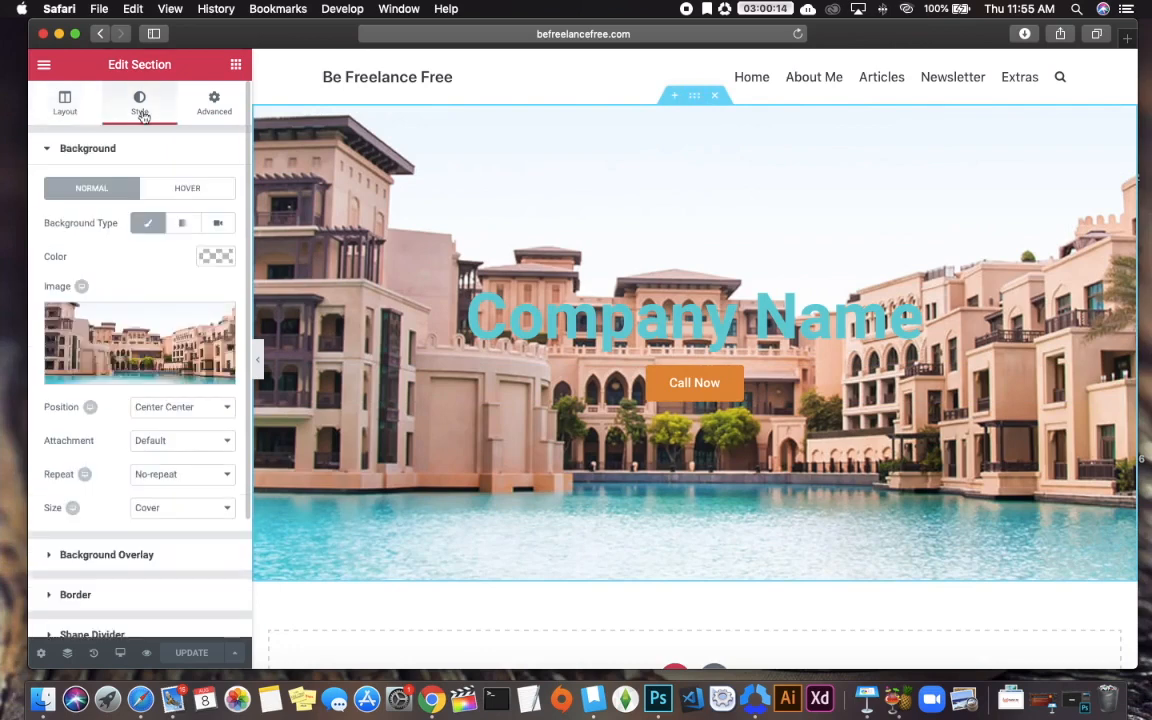
pyautogui.scroll(-3, 140, 263)
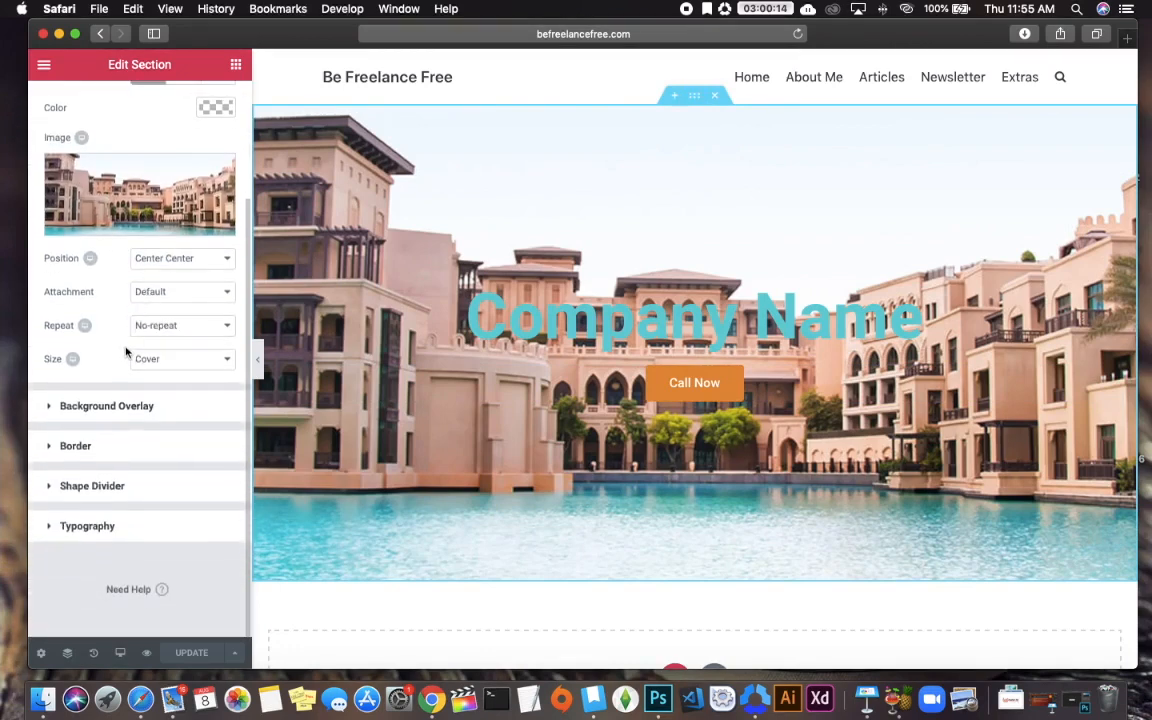
pyautogui.click(97, 402)
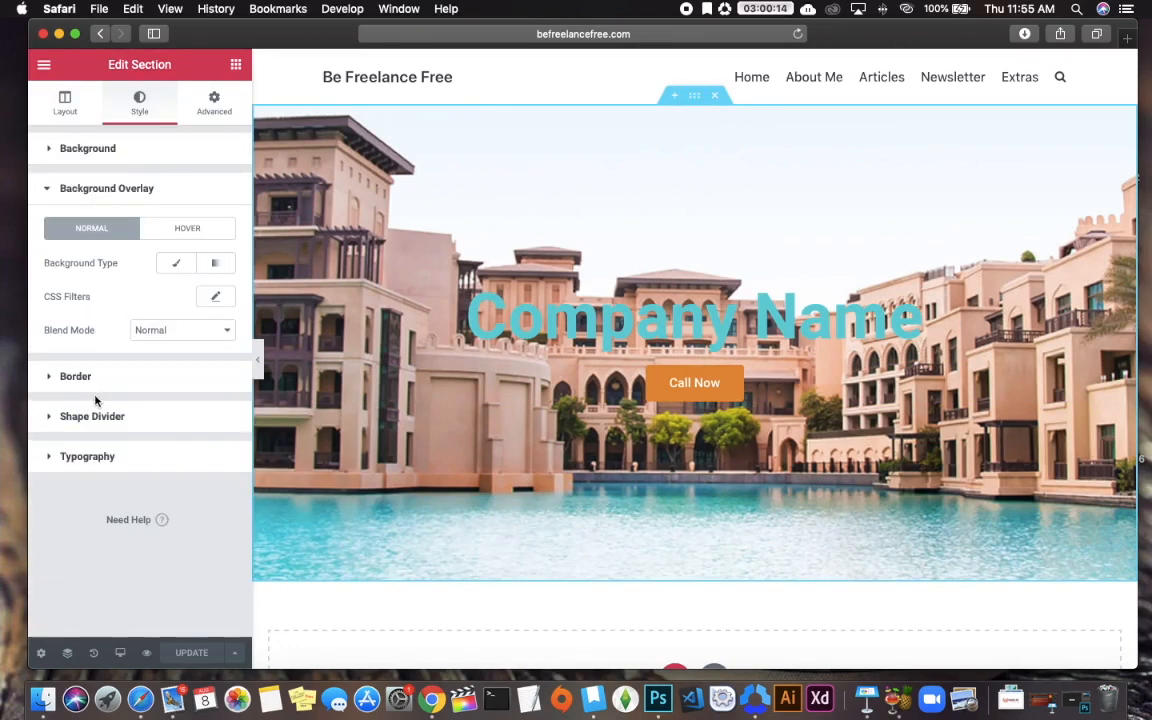
pyautogui.click(176, 265)
pyautogui.click(216, 296)
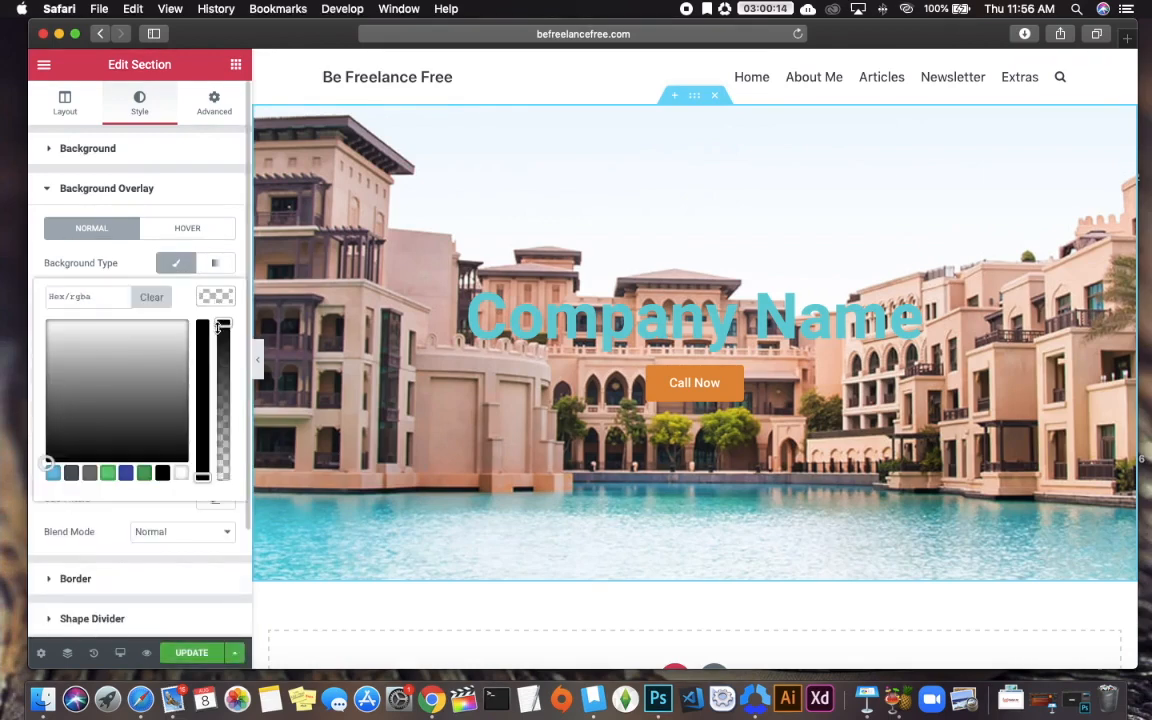
pyautogui.click(162, 474)
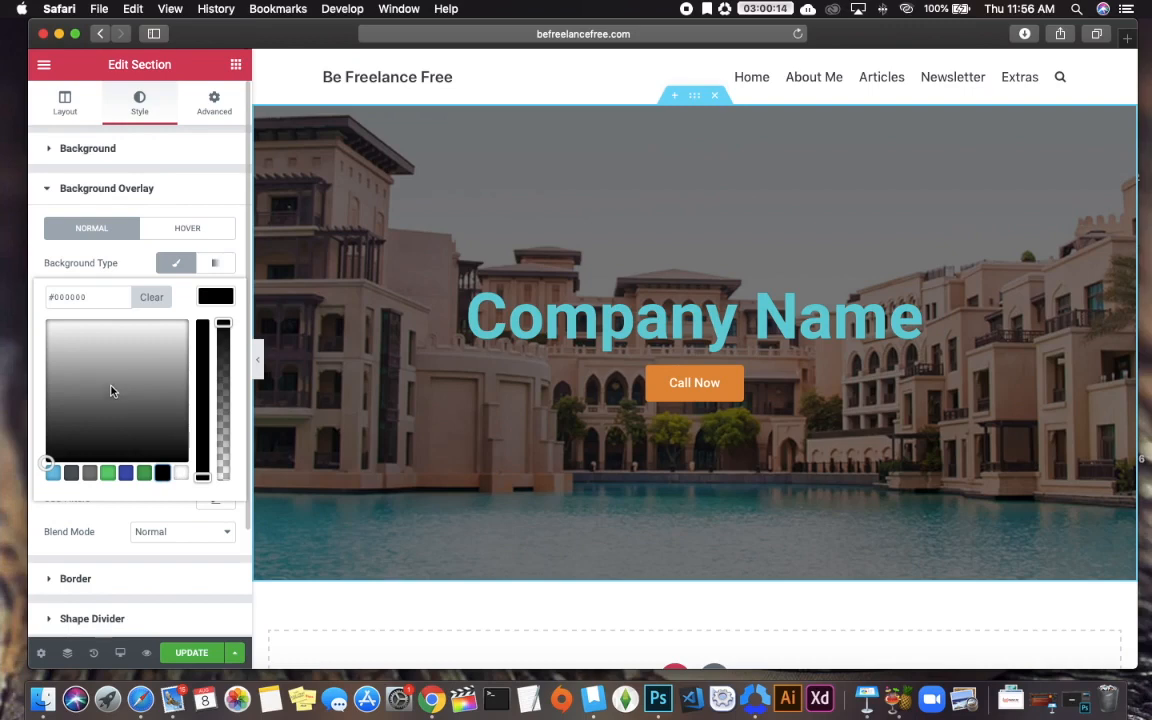
pyautogui.moveTo(224, 324); pyautogui.dragTo(221, 364)
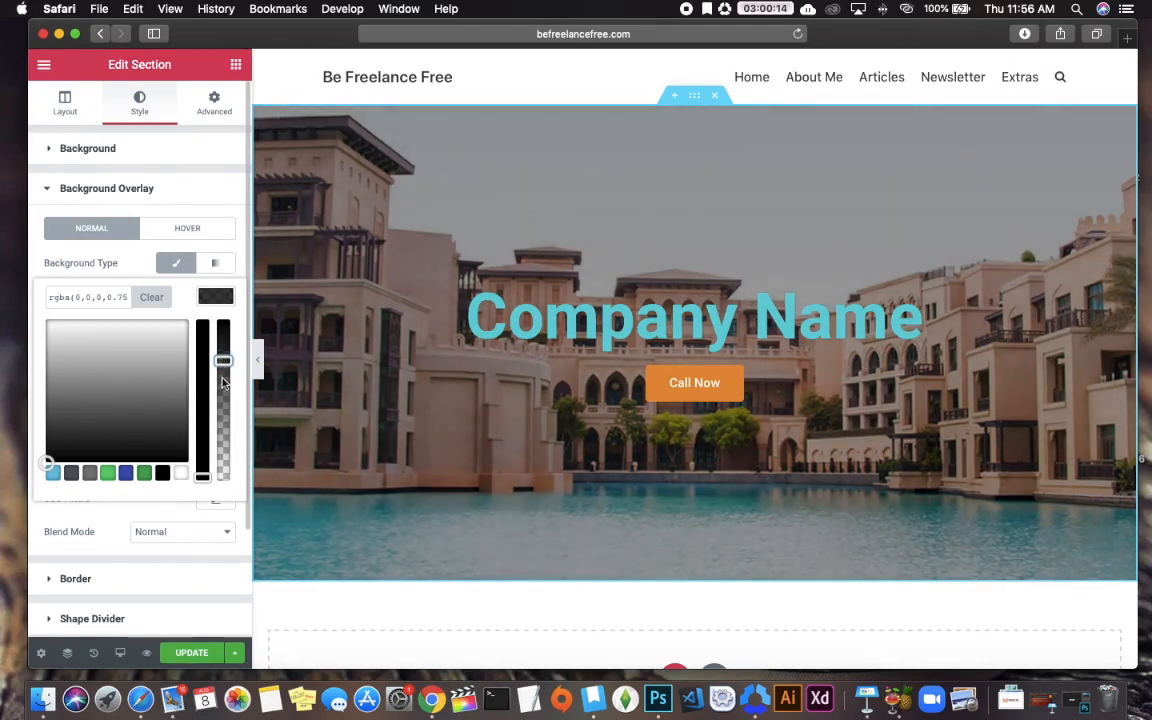
pyautogui.click(178, 654)
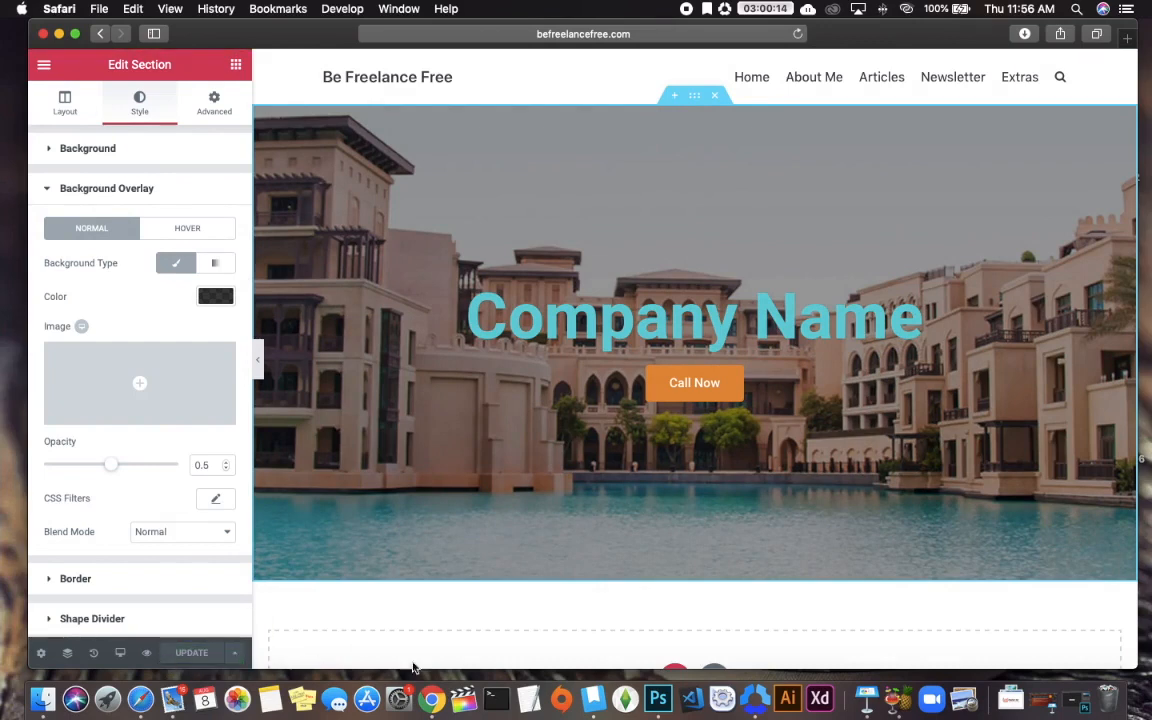
# - Add a new section with three equal columns below the Company Name section
pyautogui.scroll(-3, 458, 398)
pyautogui.scroll(3, 456, 397)
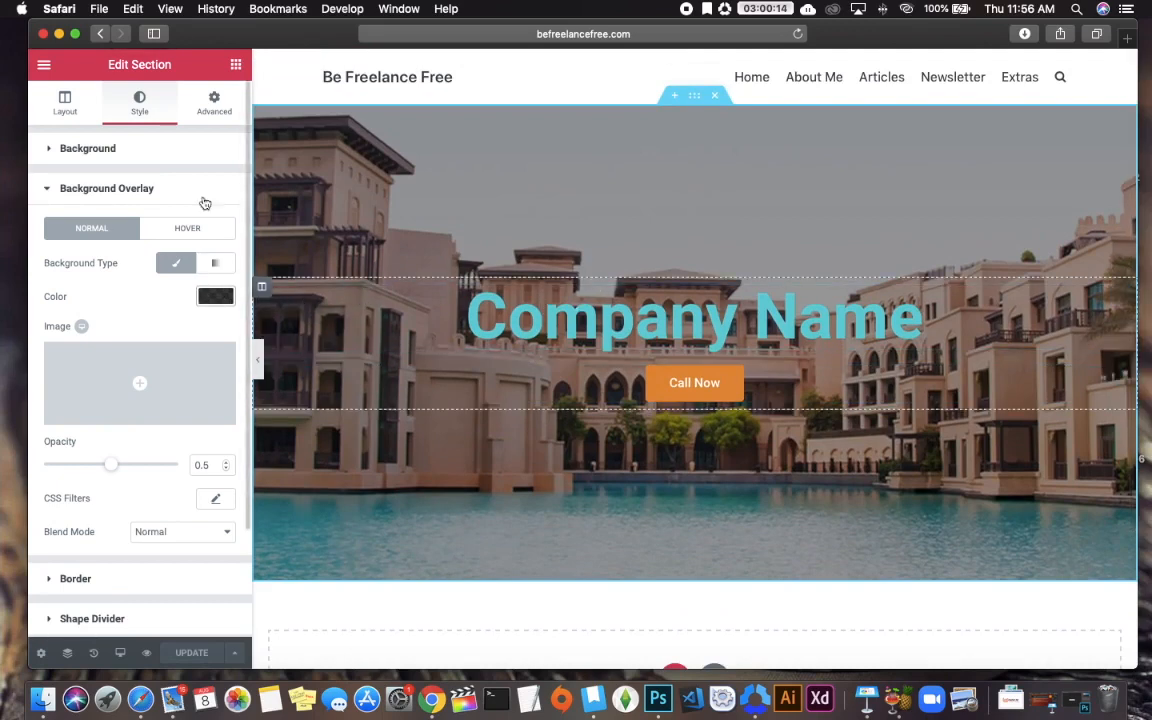
pyautogui.click(235, 64)
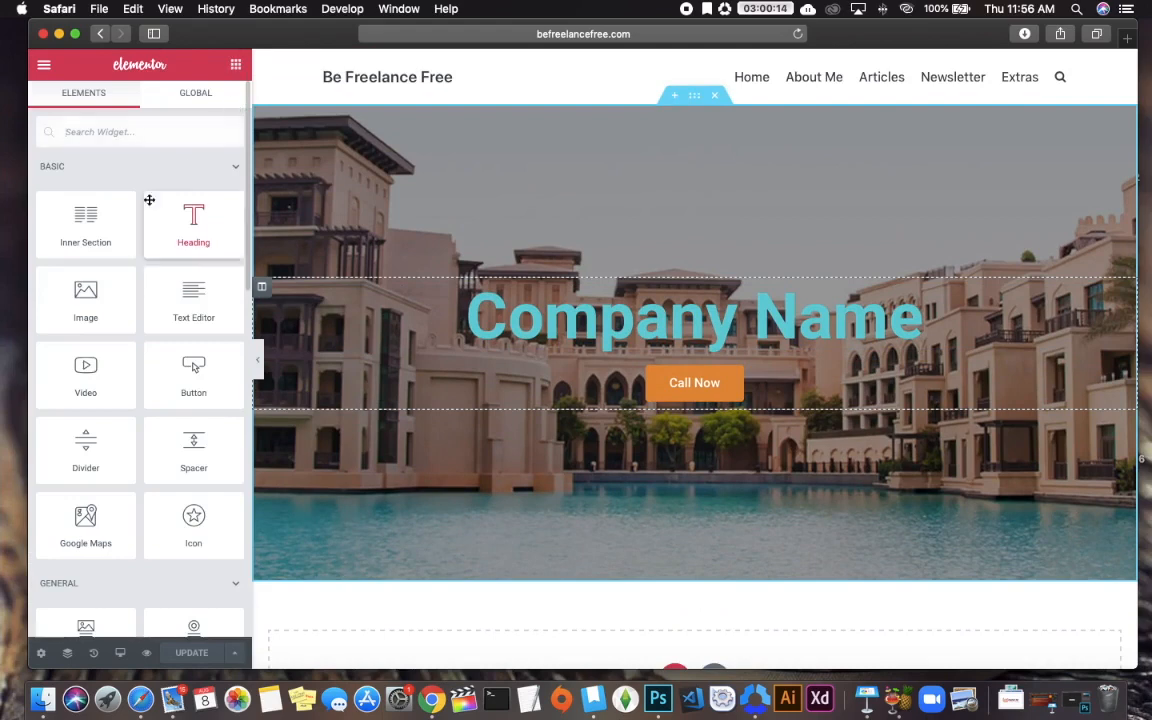
pyautogui.moveTo(180, 300)
pyautogui.mouseDown()
pyautogui.moveTo(656, 360)
pyautogui.moveTo(655, 292)
pyautogui.moveTo(666, 325)
pyautogui.moveTo(650, 300)
pyautogui.moveTo(639, 398)
pyautogui.moveTo(160, 300)
pyautogui.moveTo(177, 305)
pyautogui.mouseUp()
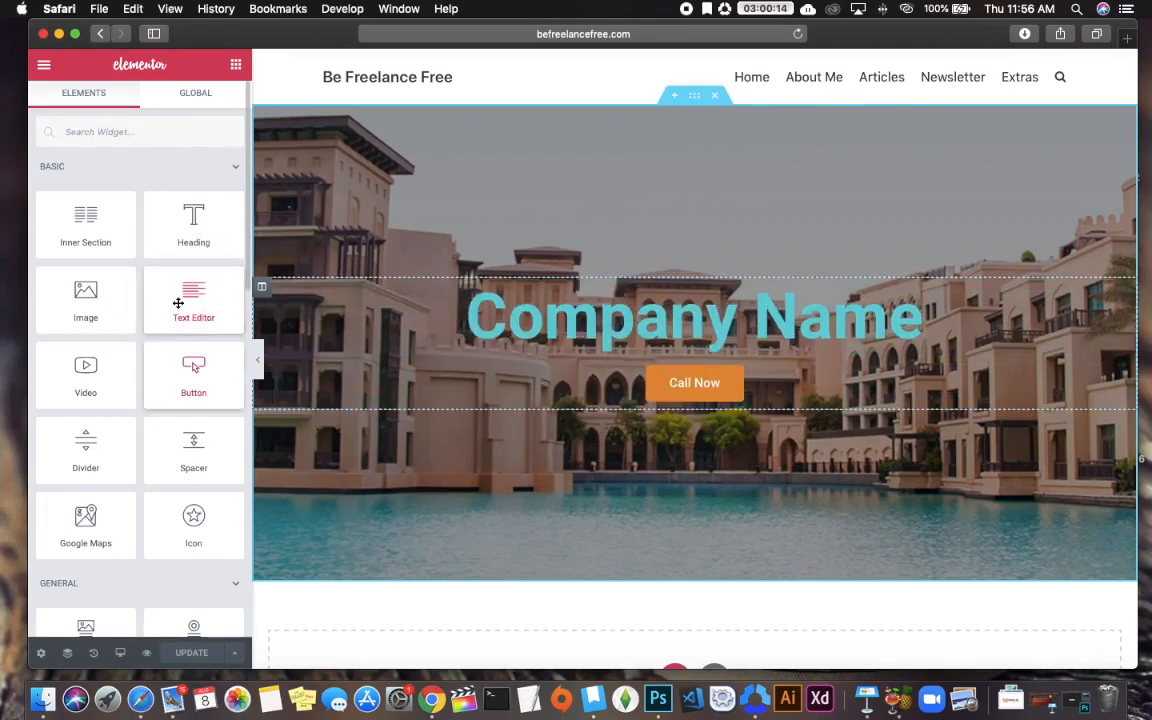
pyautogui.scroll(-5, 210, 330)
pyautogui.scroll(-4, 285, 375)
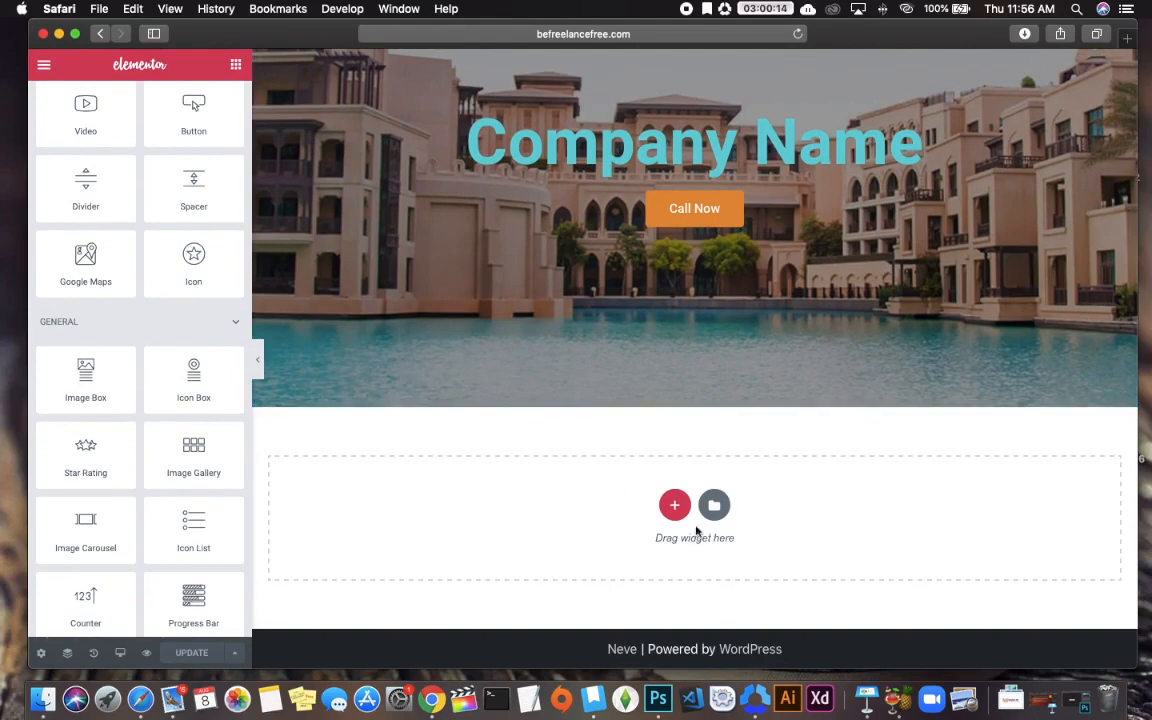
pyautogui.click(674, 505)
pyautogui.scroll(-2, 676, 532)
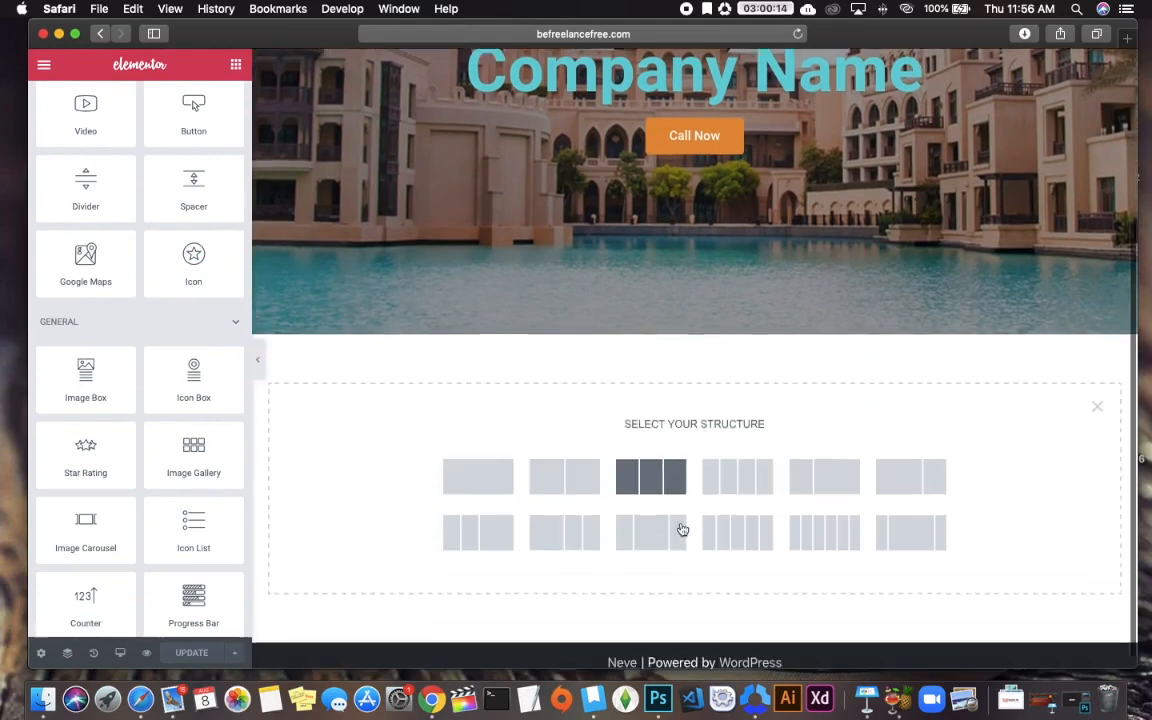
pyautogui.click(641, 477)
pyautogui.scroll(4, 652, 262)
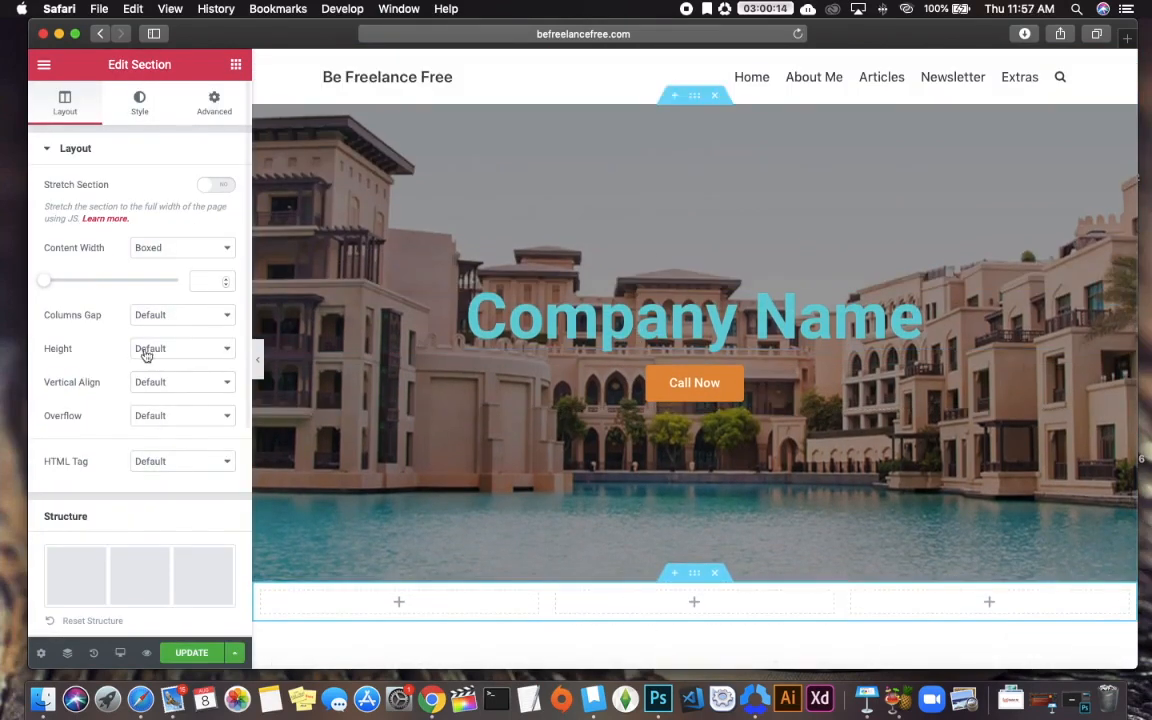
# - Turn on Stretch Section for the three-column section and briefly preview the page without the editing panel
pyautogui.click(222, 184)
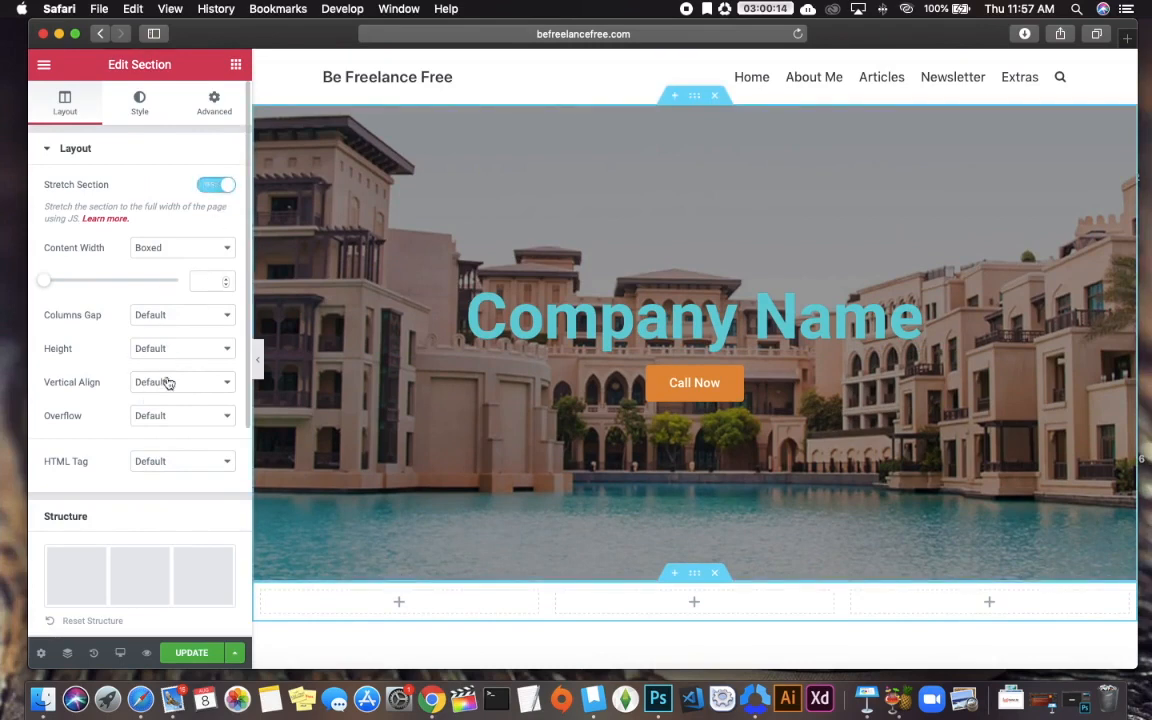
pyautogui.scroll(-3, 178, 416)
pyautogui.scroll(3, 178, 419)
pyautogui.scroll(-3, 346, 532)
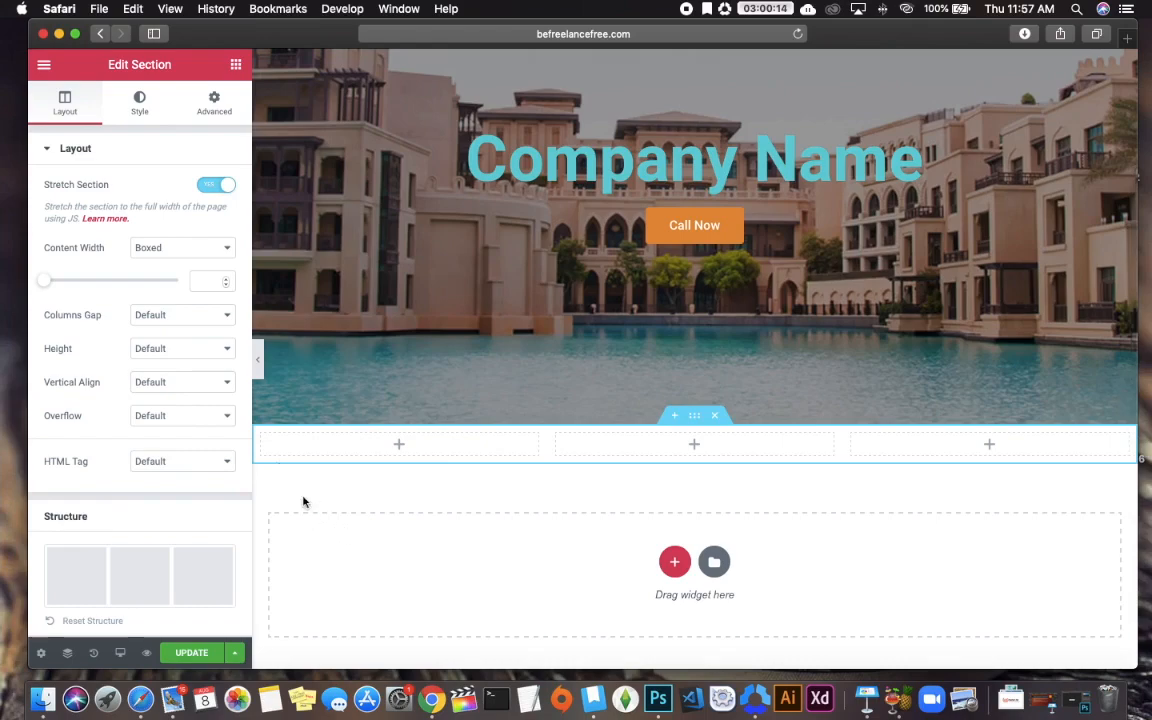
pyautogui.click(257, 360)
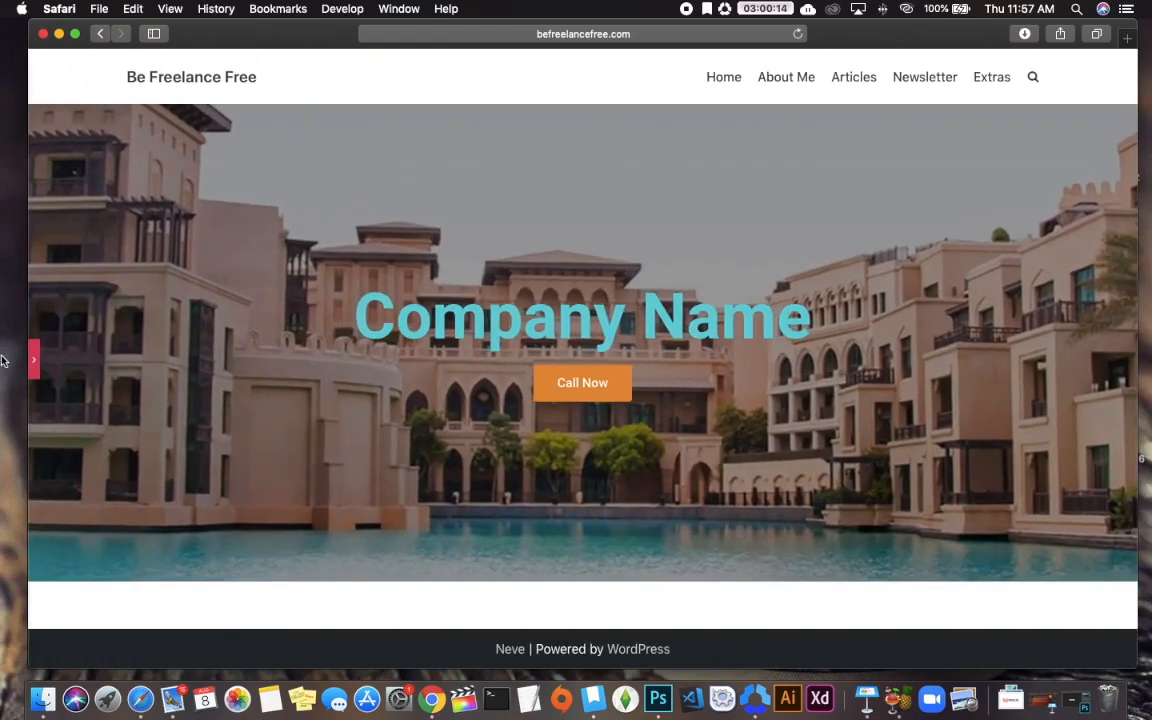
pyautogui.click(36, 366)
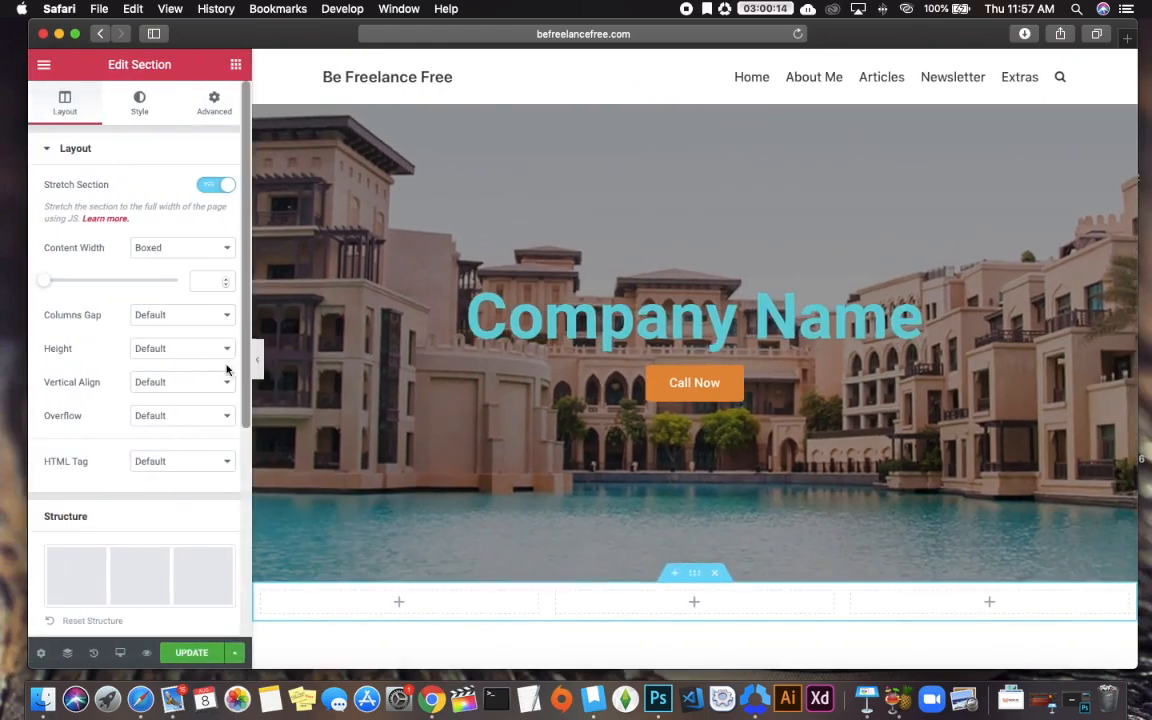
pyautogui.scroll(-4, 512, 438)
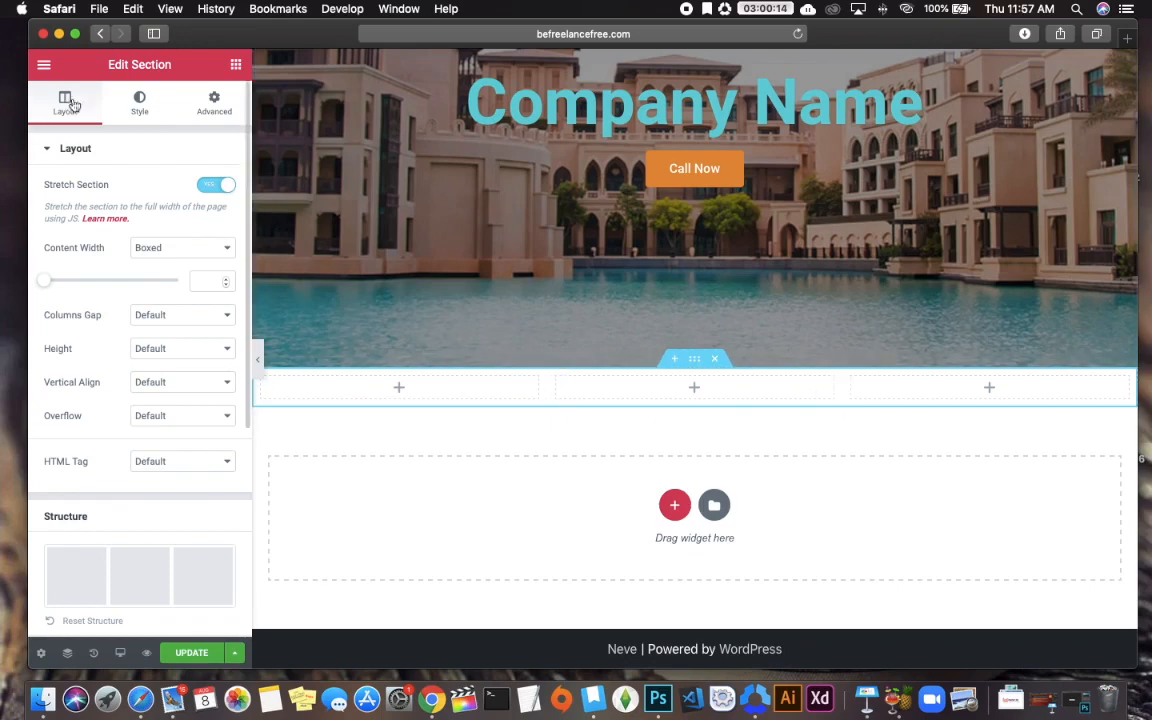
# - Add a Heading widget to the first column, title it "Heading" and center it
pyautogui.click(236, 65)
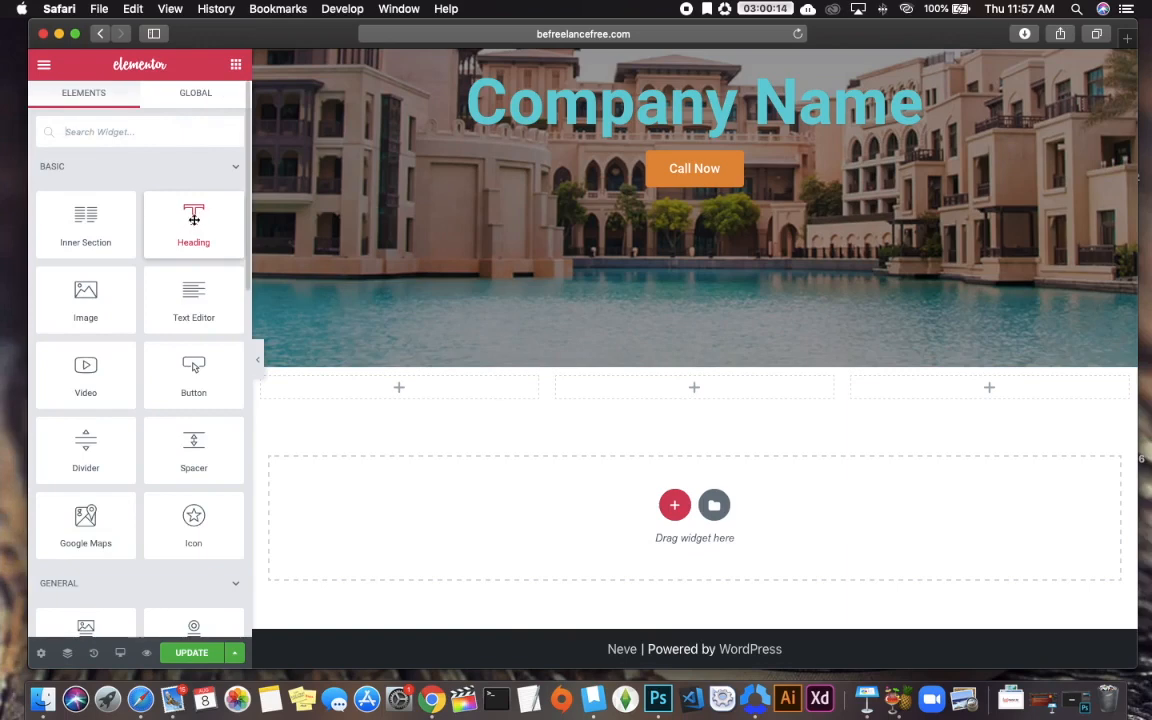
pyautogui.moveTo(194, 218); pyautogui.dragTo(418, 378)
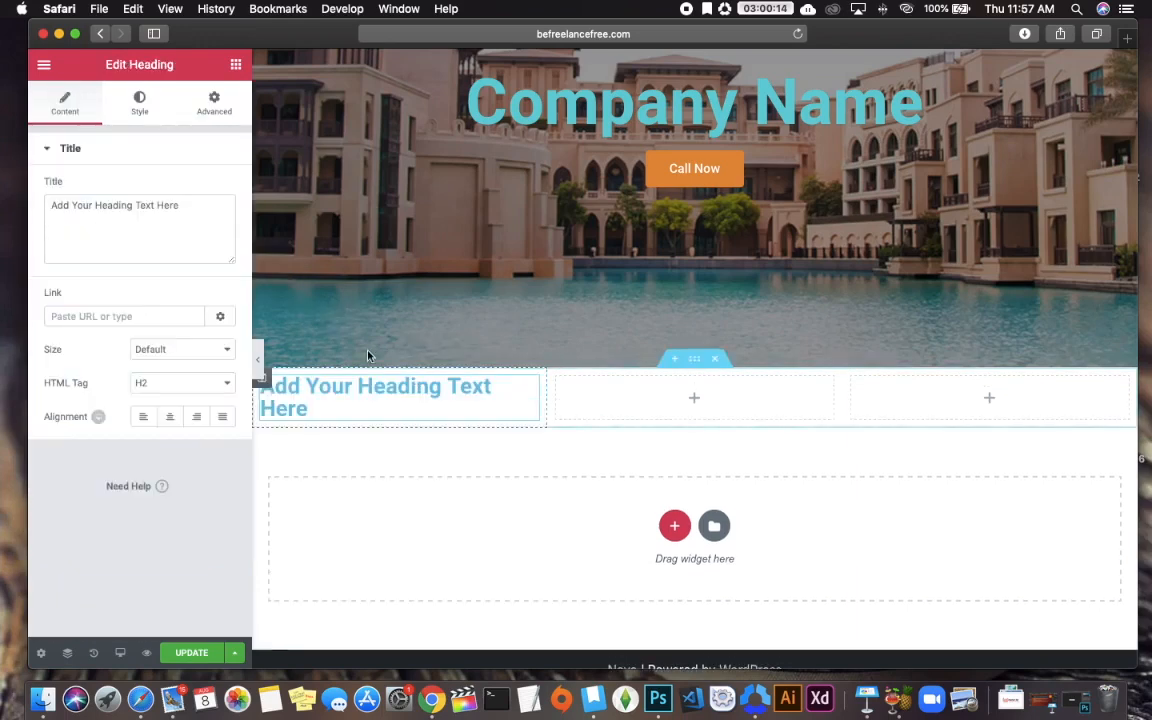
pyautogui.moveTo(199, 206); pyautogui.dragTo(2, 201)
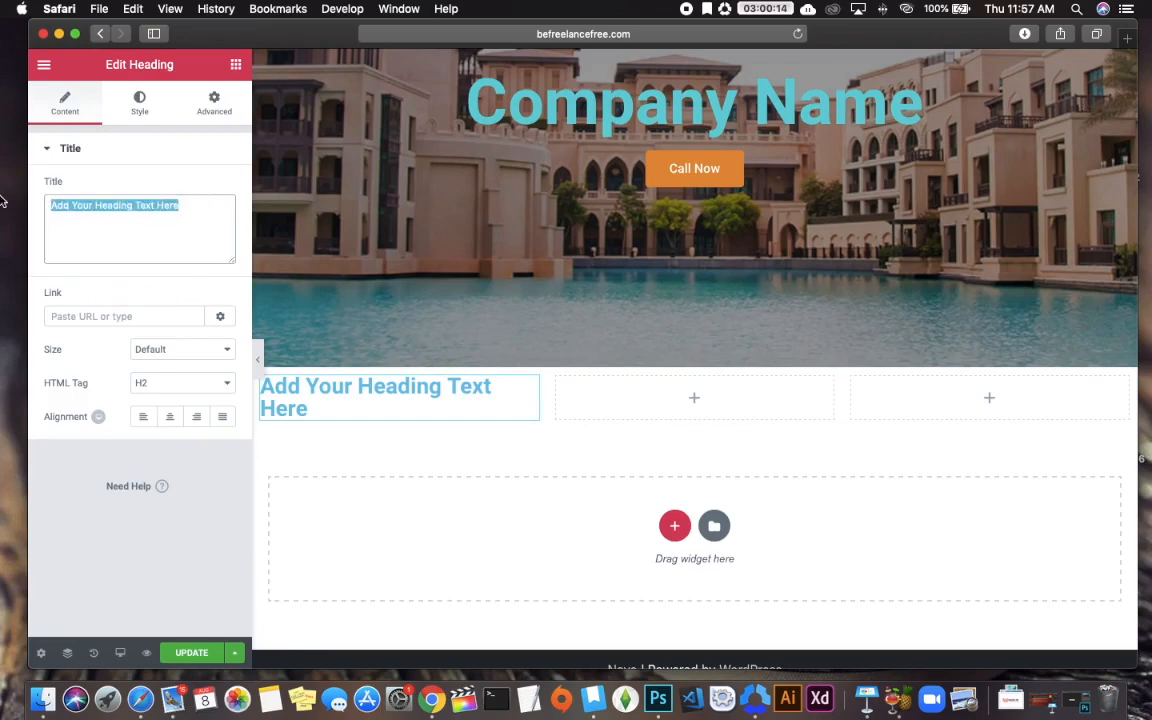
pyautogui.write('Heading')
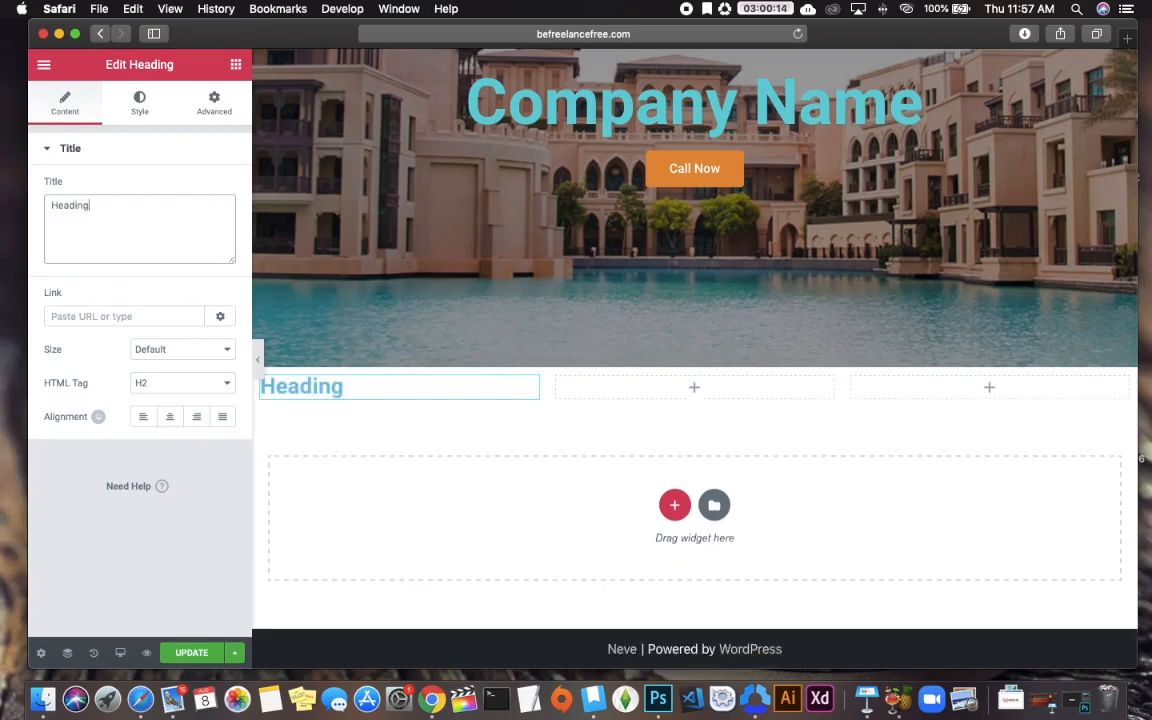
pyautogui.click(169, 416)
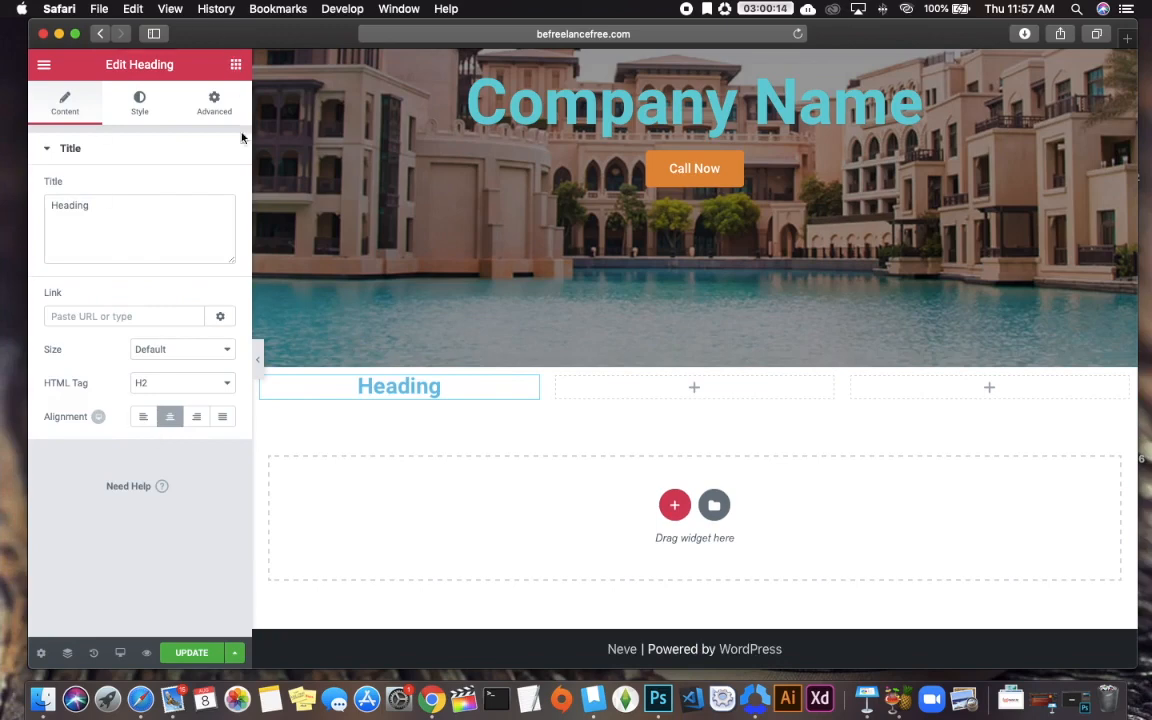
# - Add a Heading widget to the middle column with the title "Heading" and center alignment
pyautogui.click(696, 391)
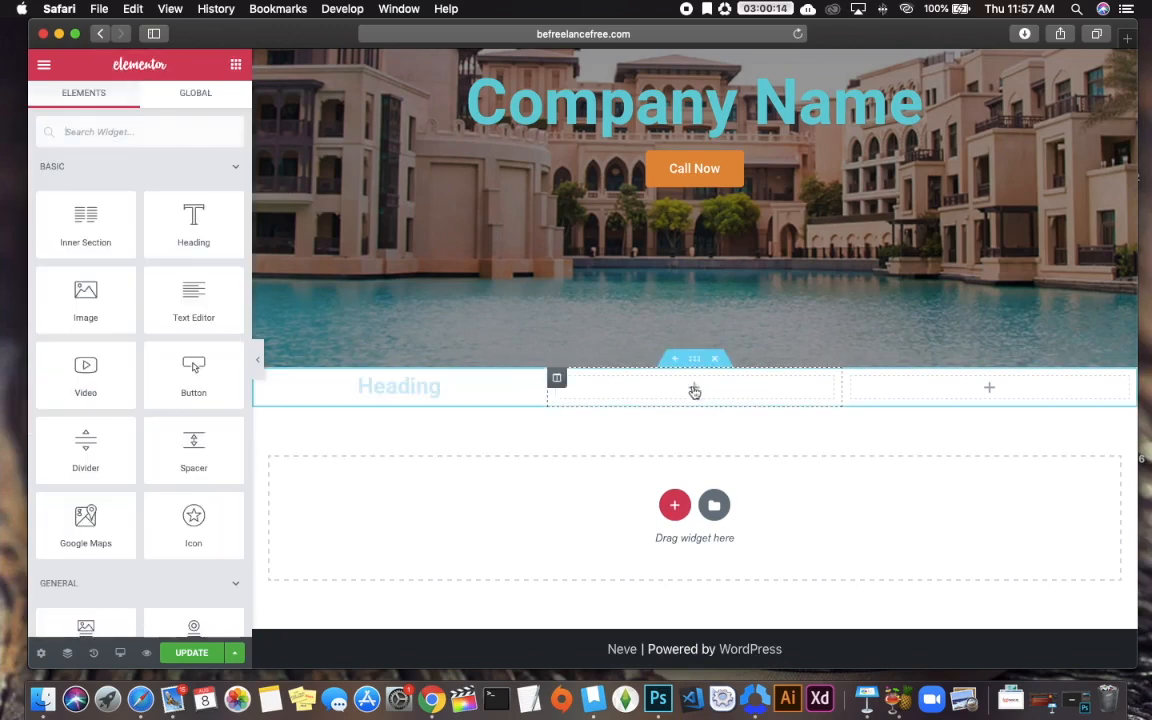
pyautogui.moveTo(172, 226); pyautogui.dragTo(690, 393)
pyautogui.moveTo(206, 207); pyautogui.dragTo(24, 210)
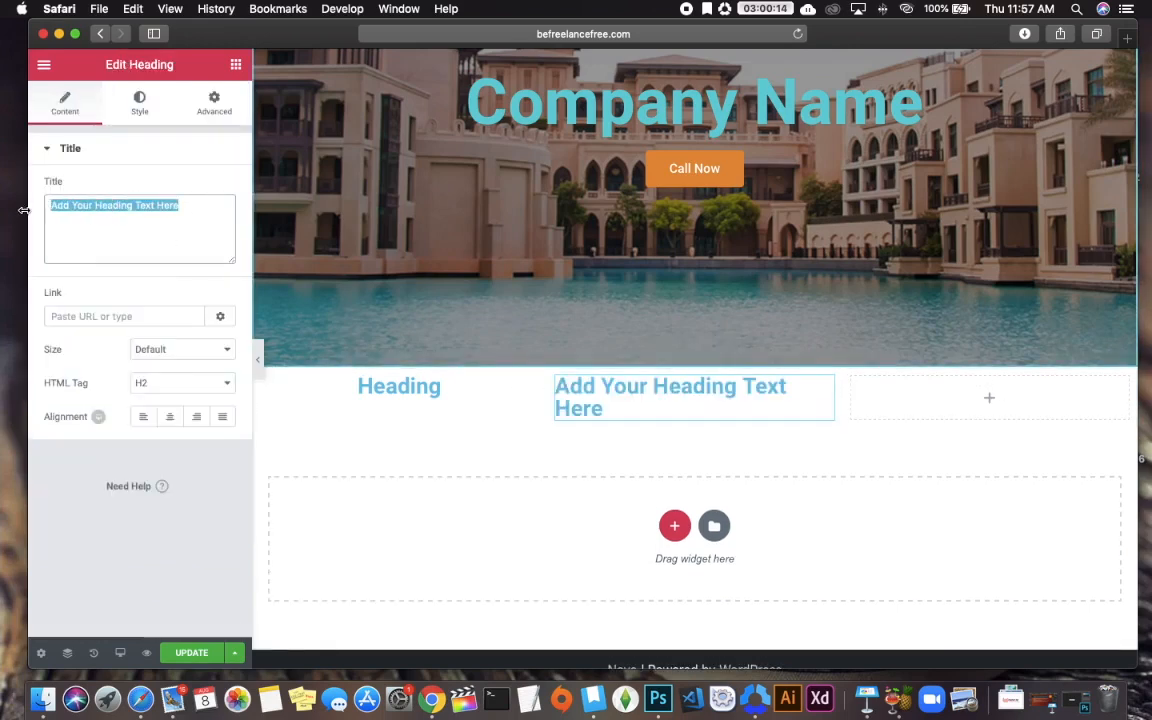
pyautogui.write('Heading')
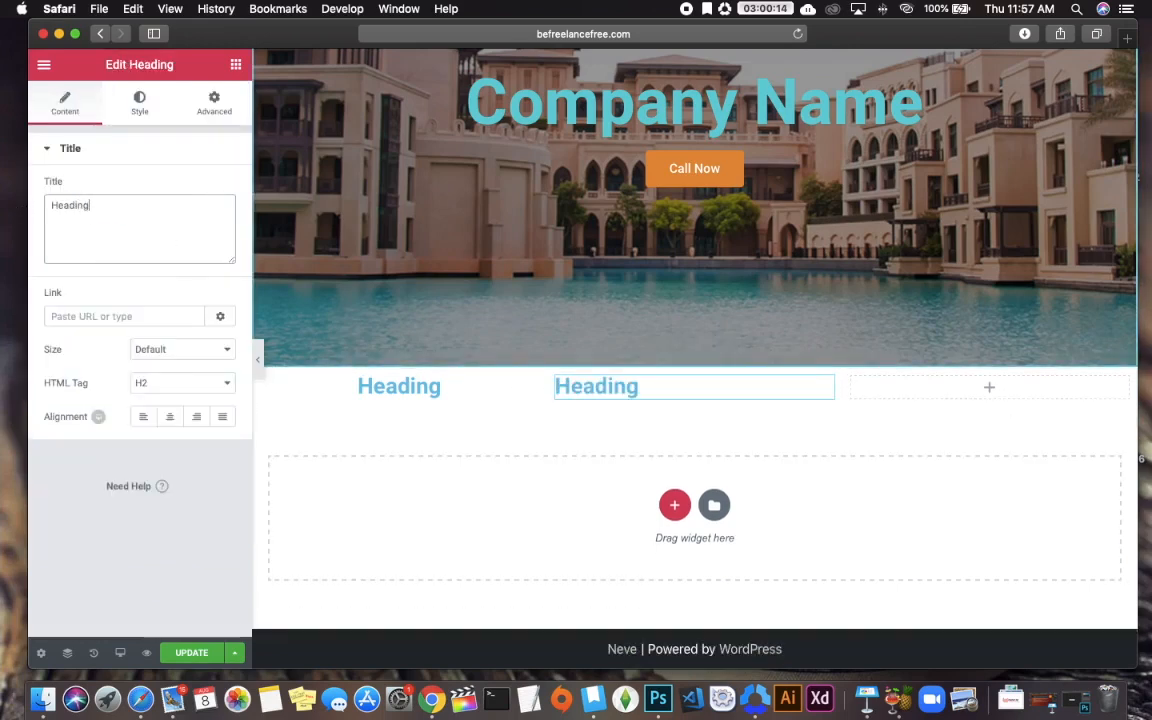
pyautogui.click(169, 416)
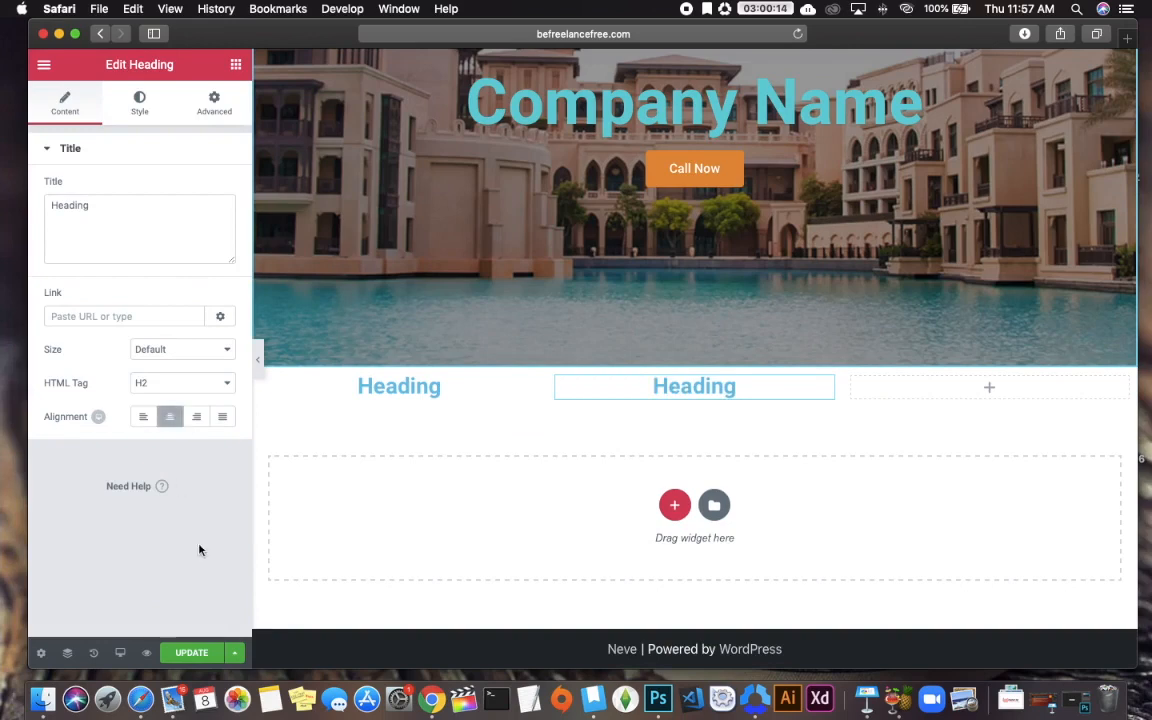
# - Add a Heading widget to the third column and change its title to "Heading"
pyautogui.click(236, 66)
pyautogui.moveTo(195, 238); pyautogui.dragTo(1005, 399)
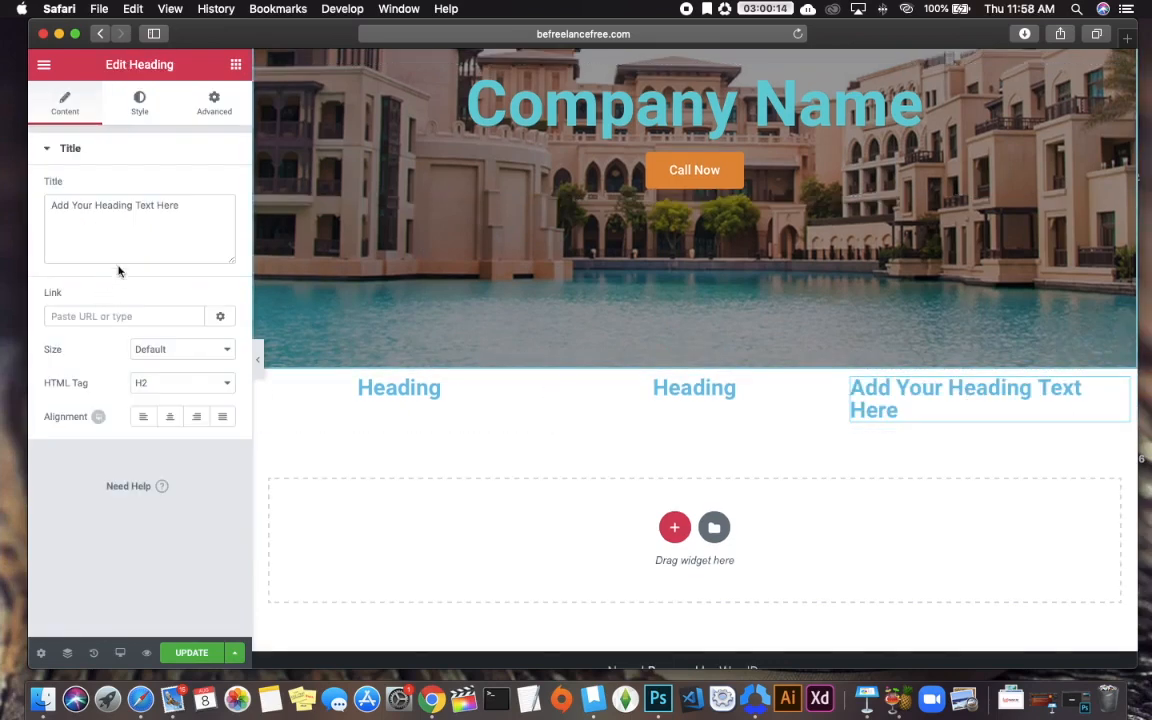
pyautogui.moveTo(194, 207); pyautogui.dragTo(16, 207)
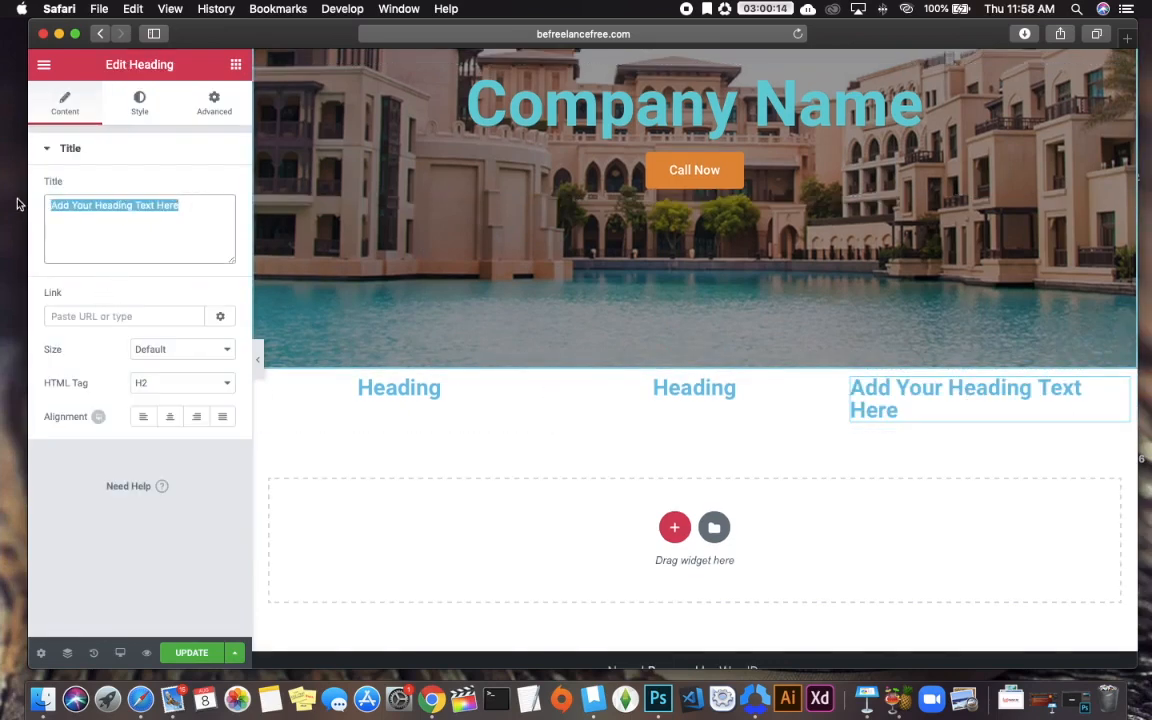
pyautogui.write('HEadin')
pyautogui.press('BackSpace')
pyautogui.press('BackSpace')
pyautogui.press('BackSpace')
pyautogui.press('BackSpace')
pyautogui.press('BackSpace')
pyautogui.press('BackSpace')
pyautogui.write('Hea')
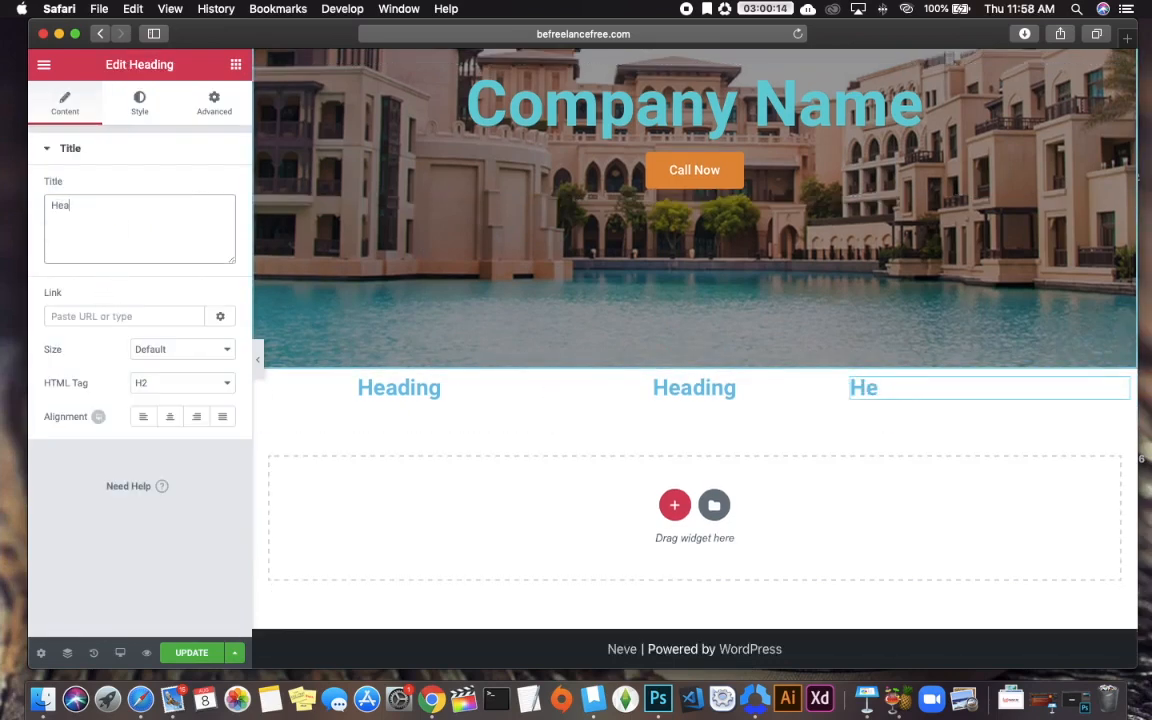
pyautogui.write('ding')
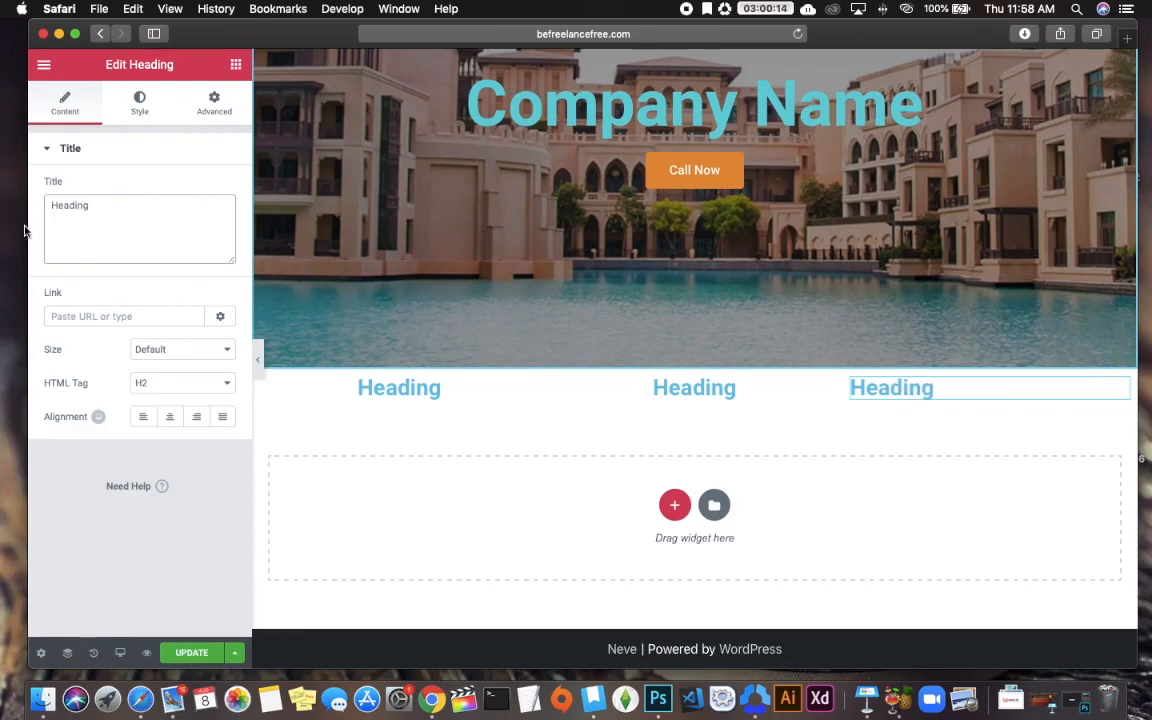
# - Center the third column's heading and update the page
pyautogui.click(169, 416)
pyautogui.click(186, 655)
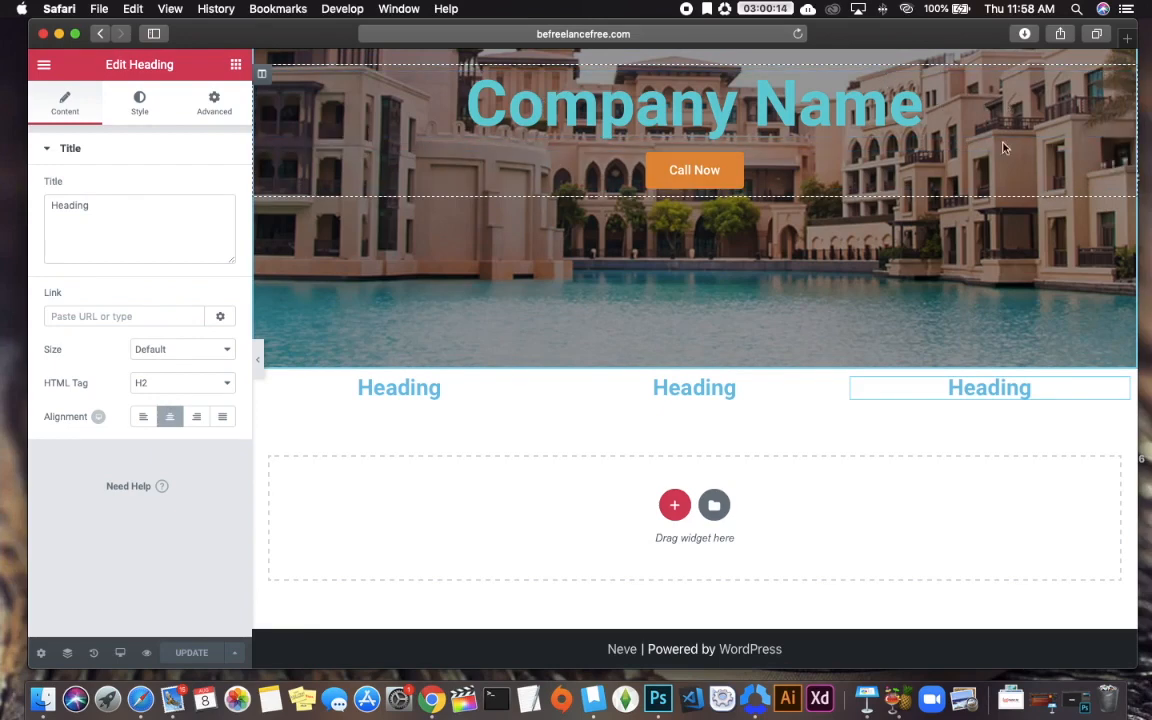
# - Copy the text color code #66d0d6 from the Company Name heading
pyautogui.click(1124, 88)
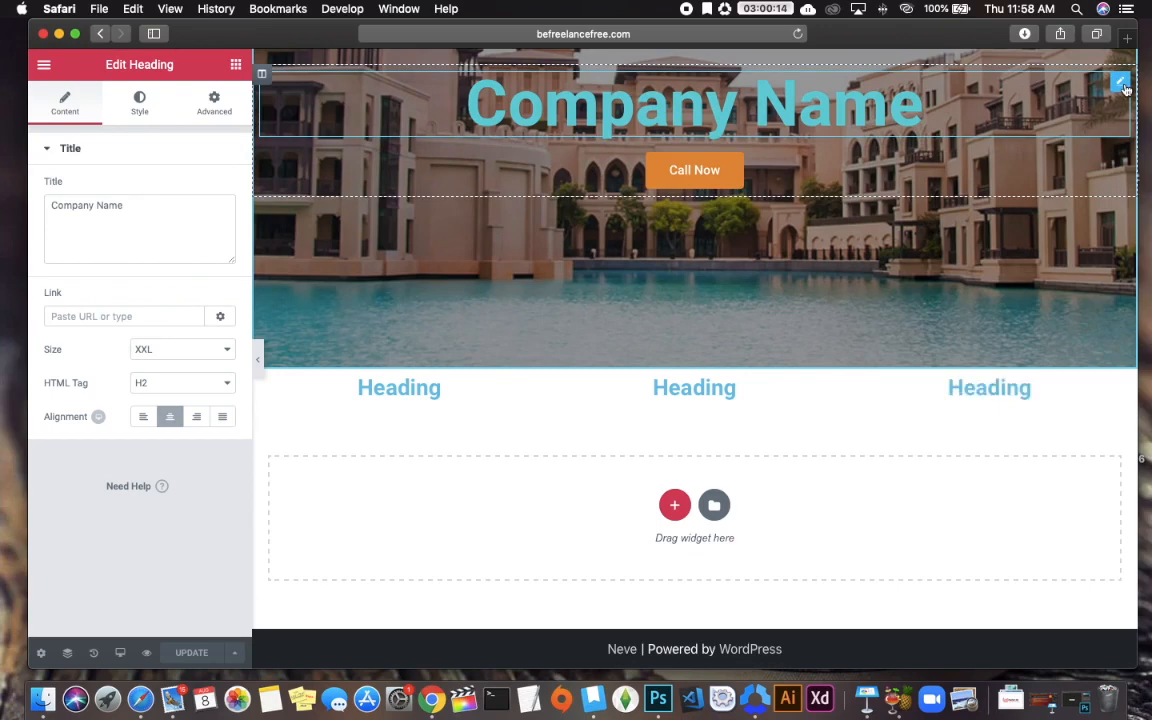
pyautogui.click(145, 105)
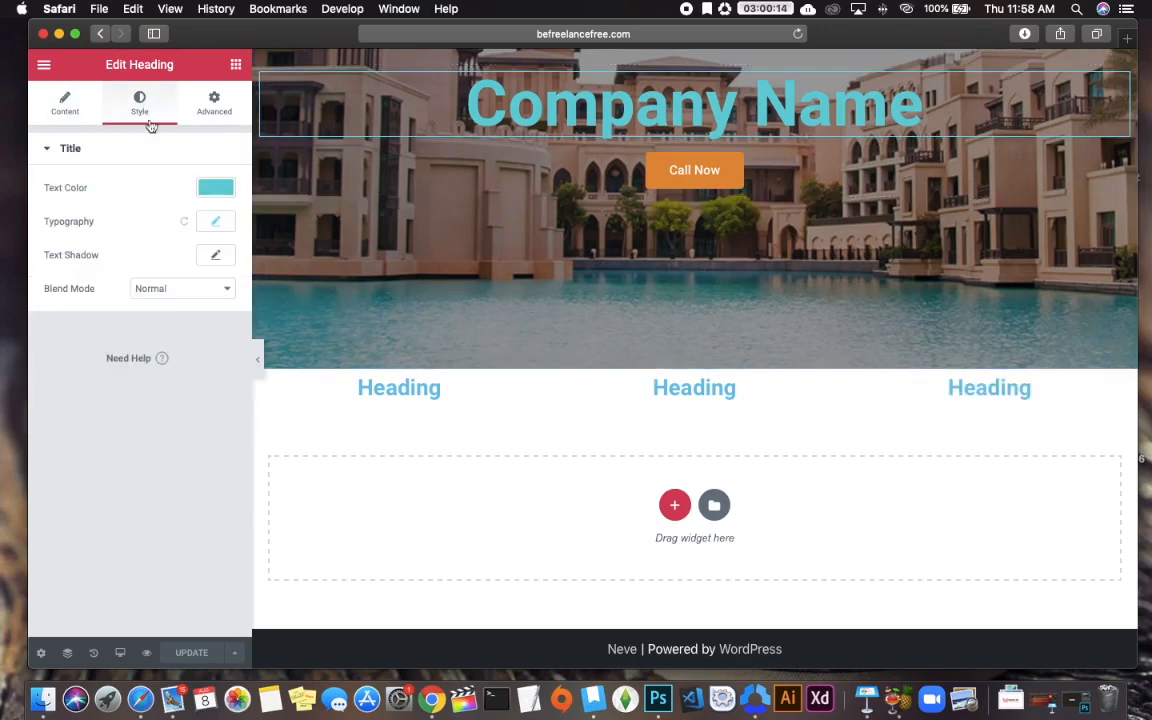
pyautogui.click(216, 187)
pyautogui.moveTo(98, 188); pyautogui.dragTo(36, 187)
pyautogui.press('super+c')
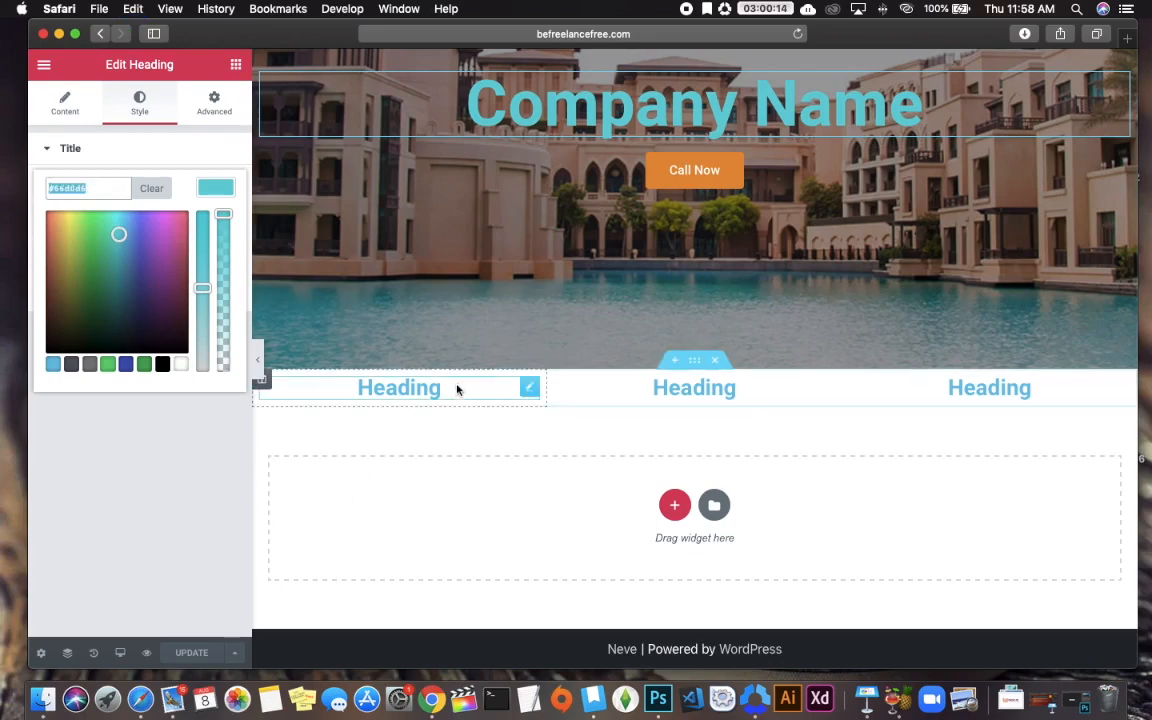
# - Set the first column heading's text color to the copied #66d0d6
pyautogui.click(533, 389)
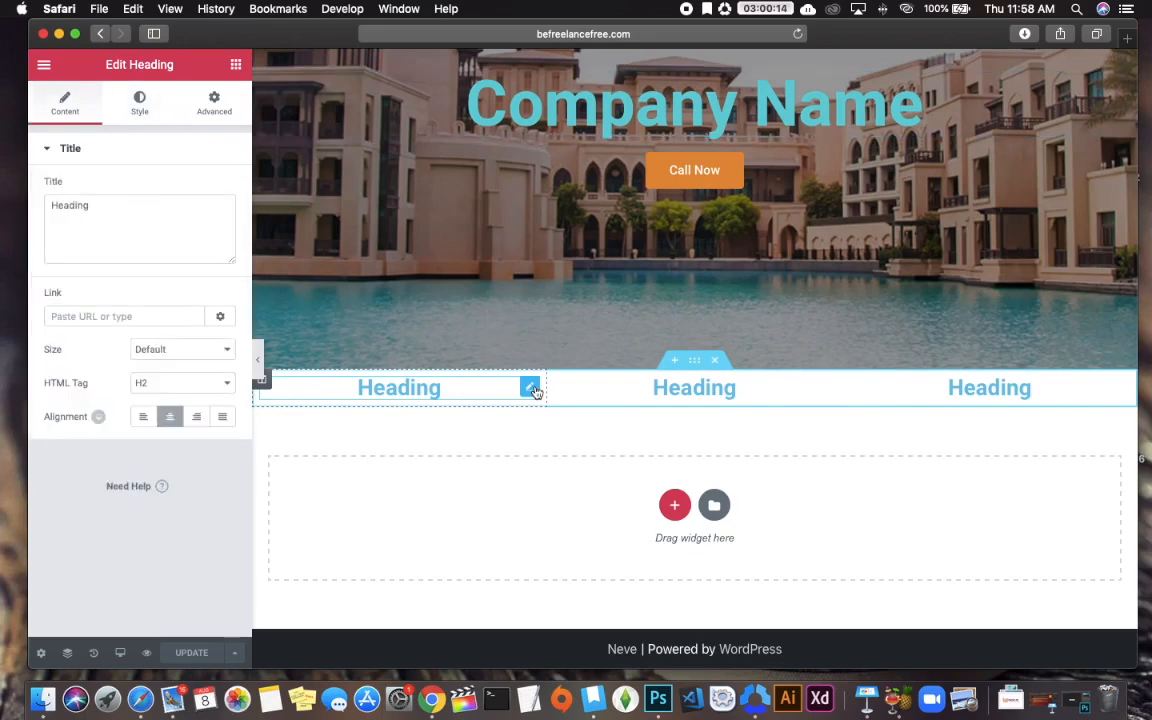
pyautogui.click(140, 104)
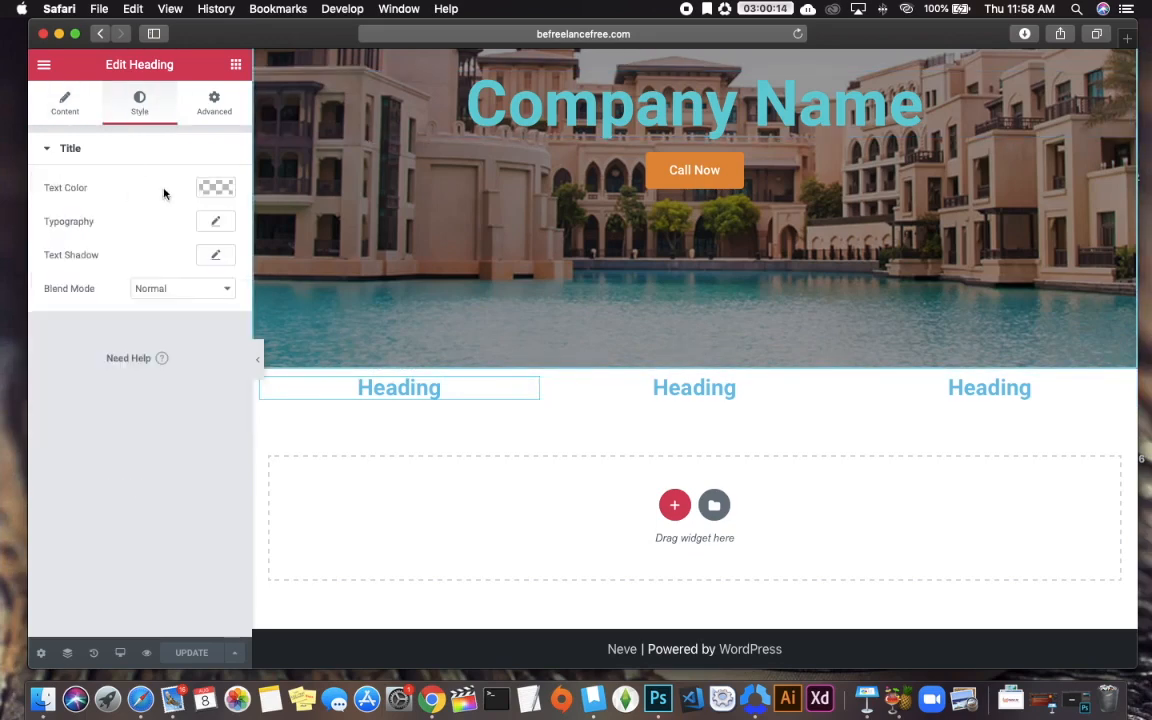
pyautogui.click(216, 187)
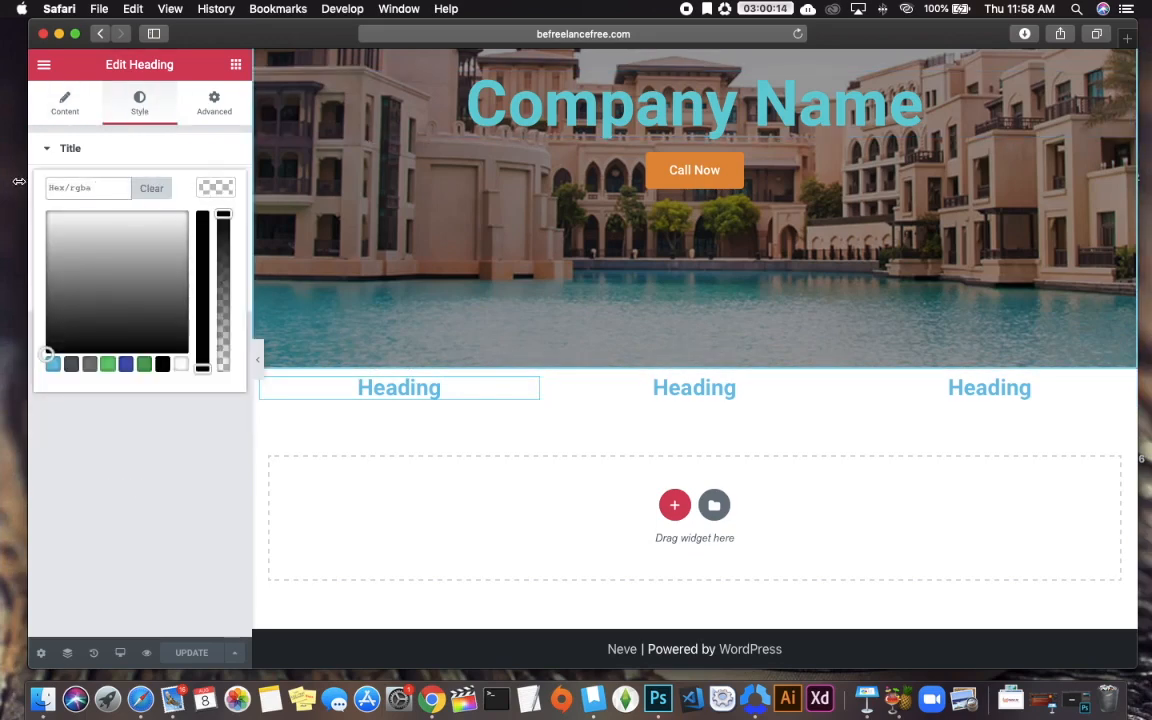
pyautogui.click(118, 234)
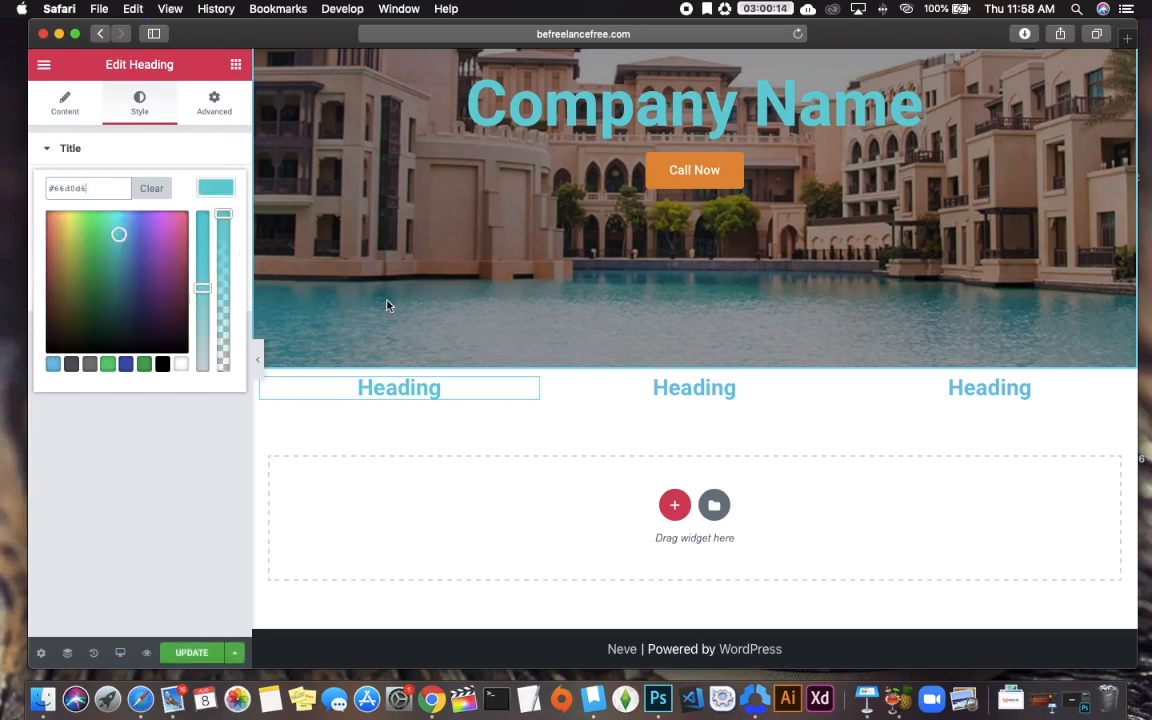
# - Set the middle column heading's text color to the copied #66d0d6
pyautogui.click(825, 389)
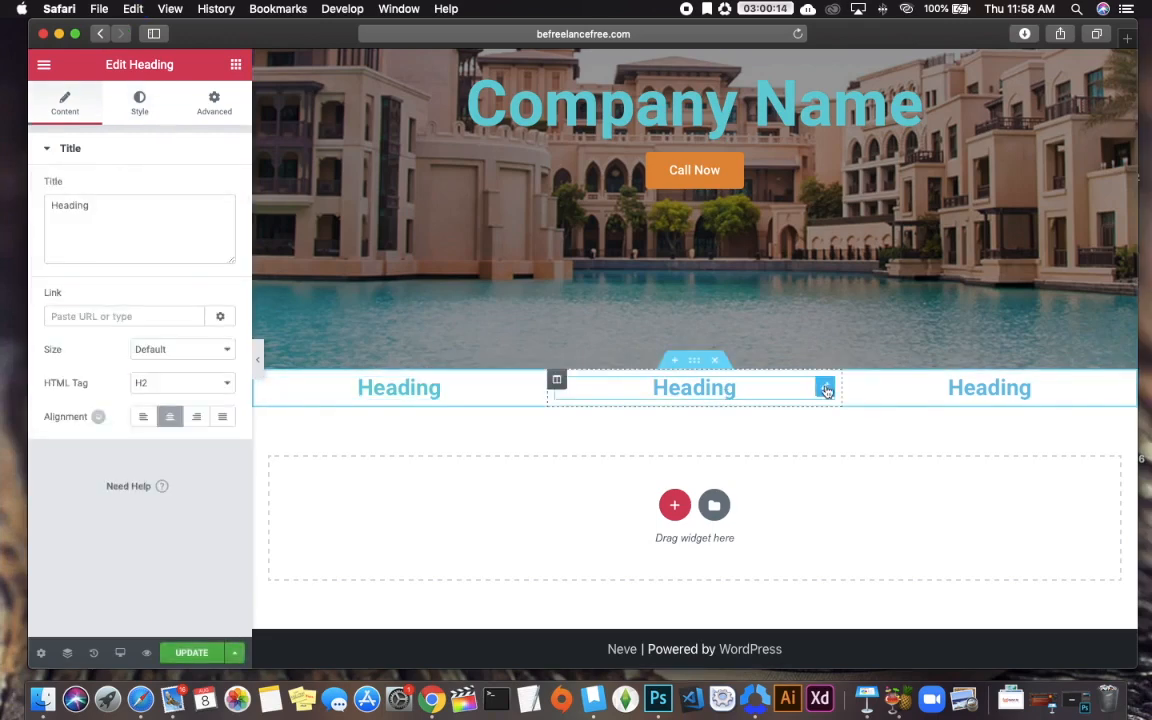
pyautogui.click(140, 104)
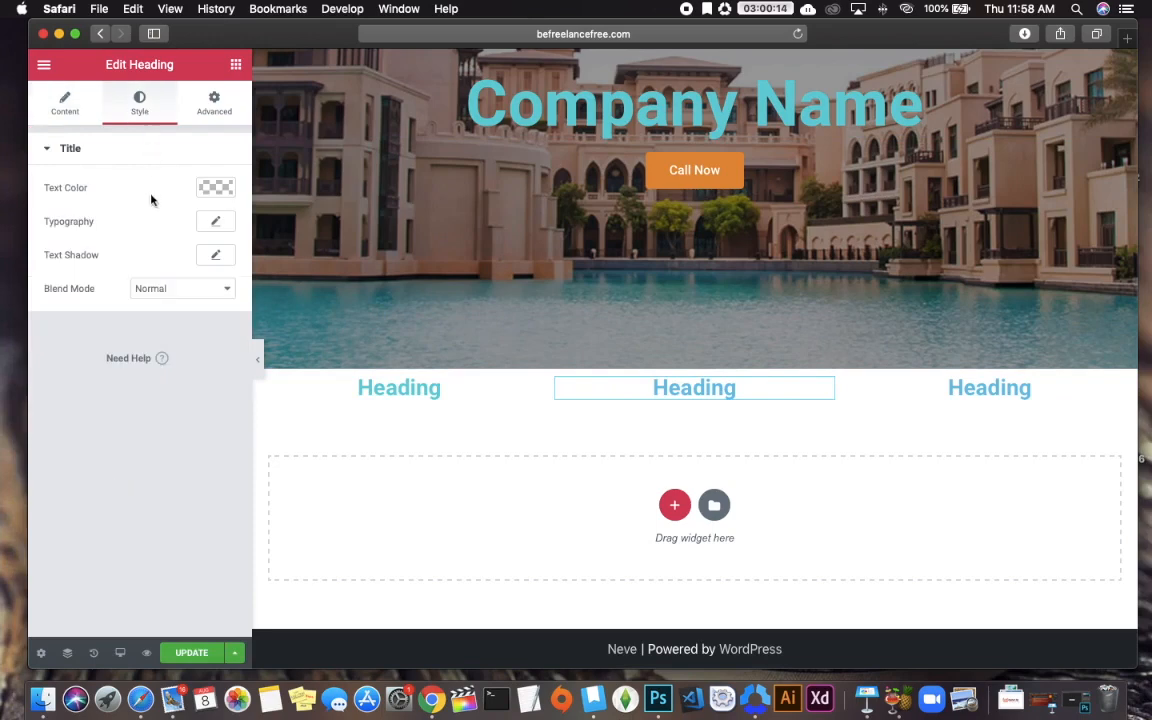
pyautogui.click(214, 188)
pyautogui.click(48, 187)
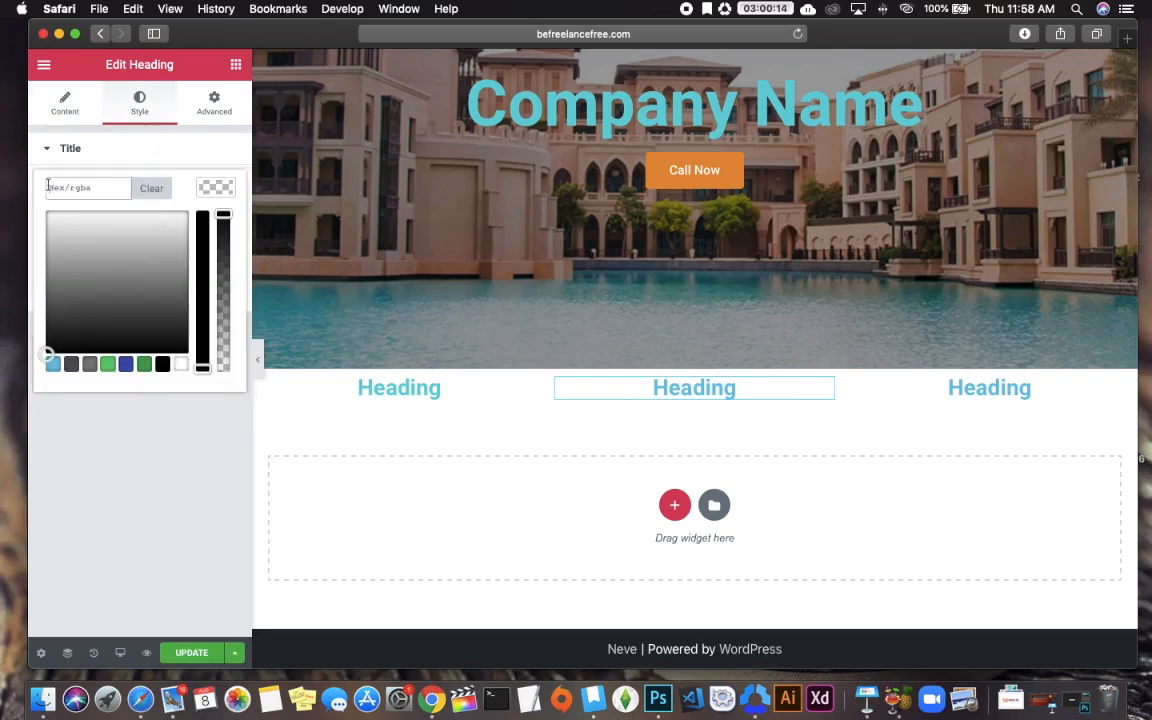
pyautogui.press('super+v')
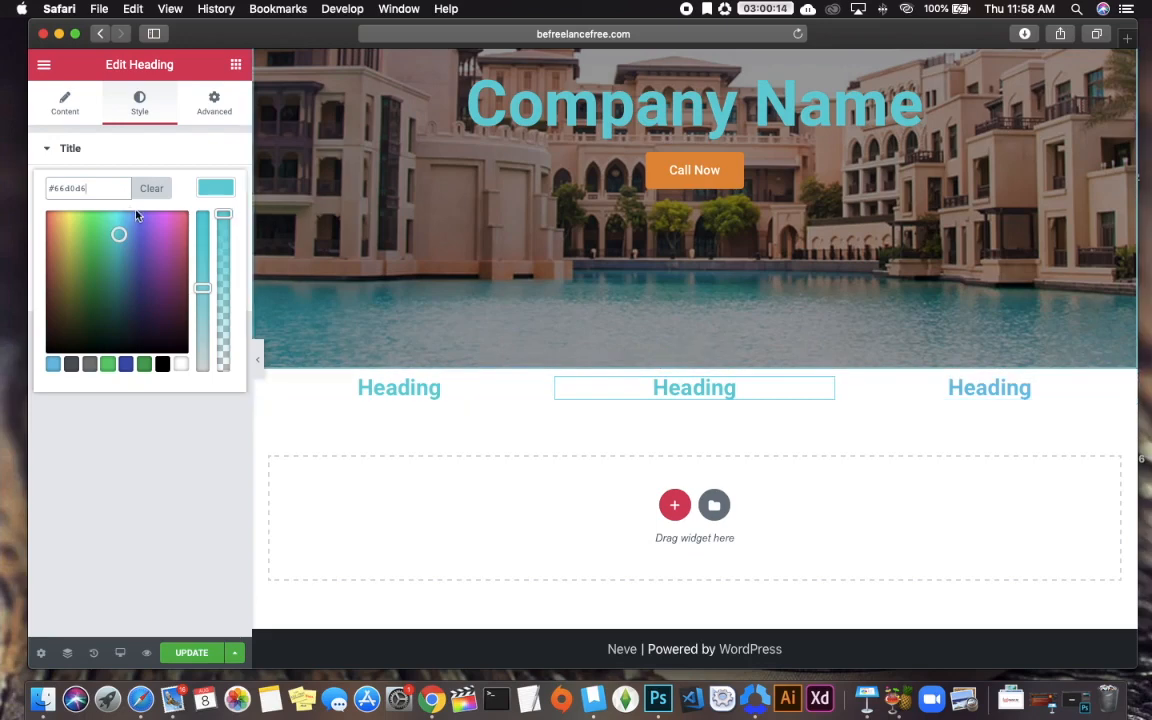
pyautogui.moveTo(111, 191); pyautogui.dragTo(37, 185)
pyautogui.press('super+v')
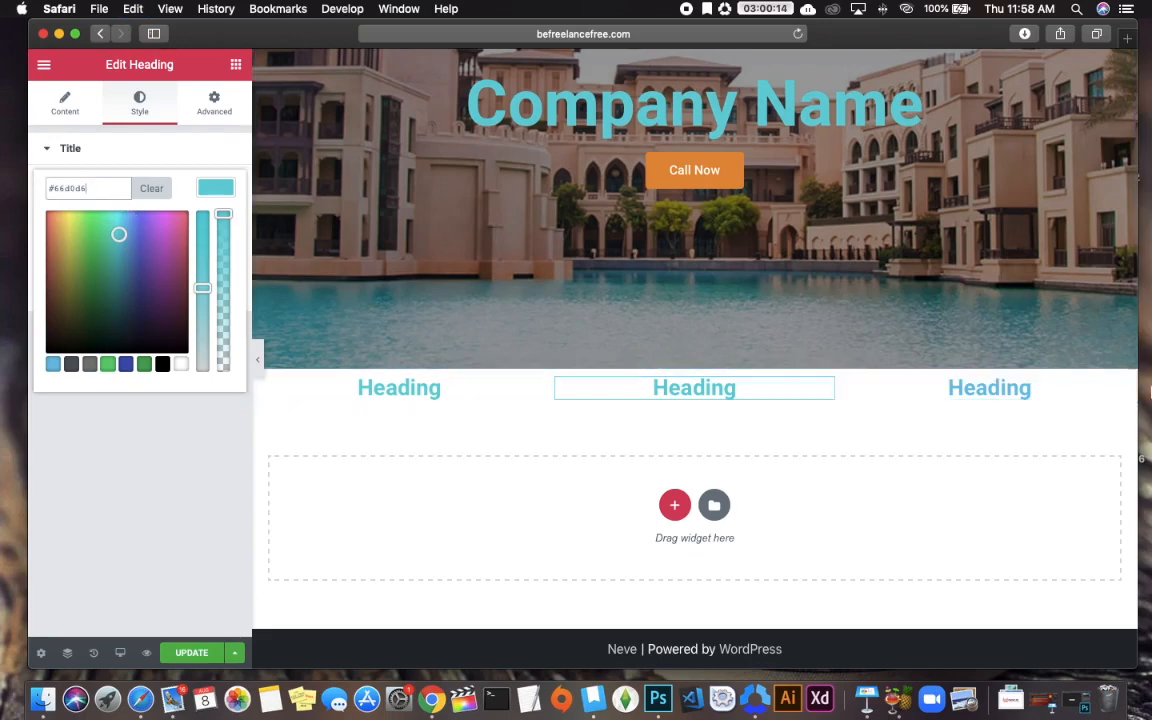
# - Set the third column heading's text color to the copied #66d0d6 and update the page
pyautogui.click(1119, 391)
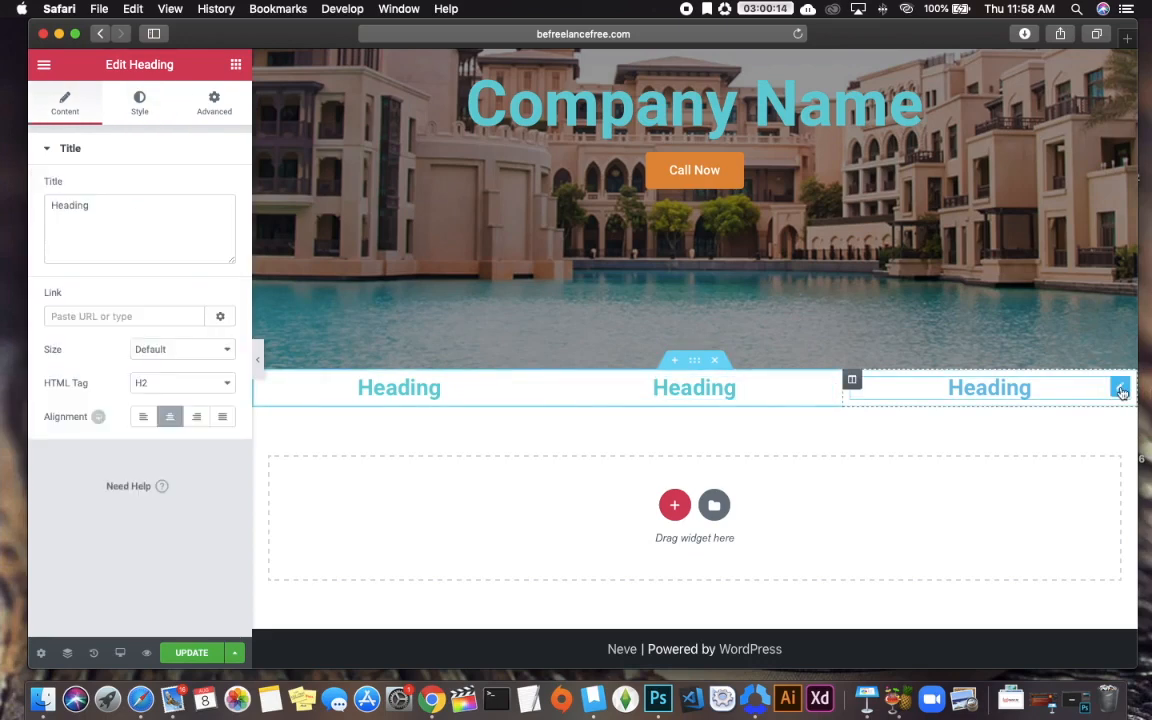
pyautogui.click(137, 104)
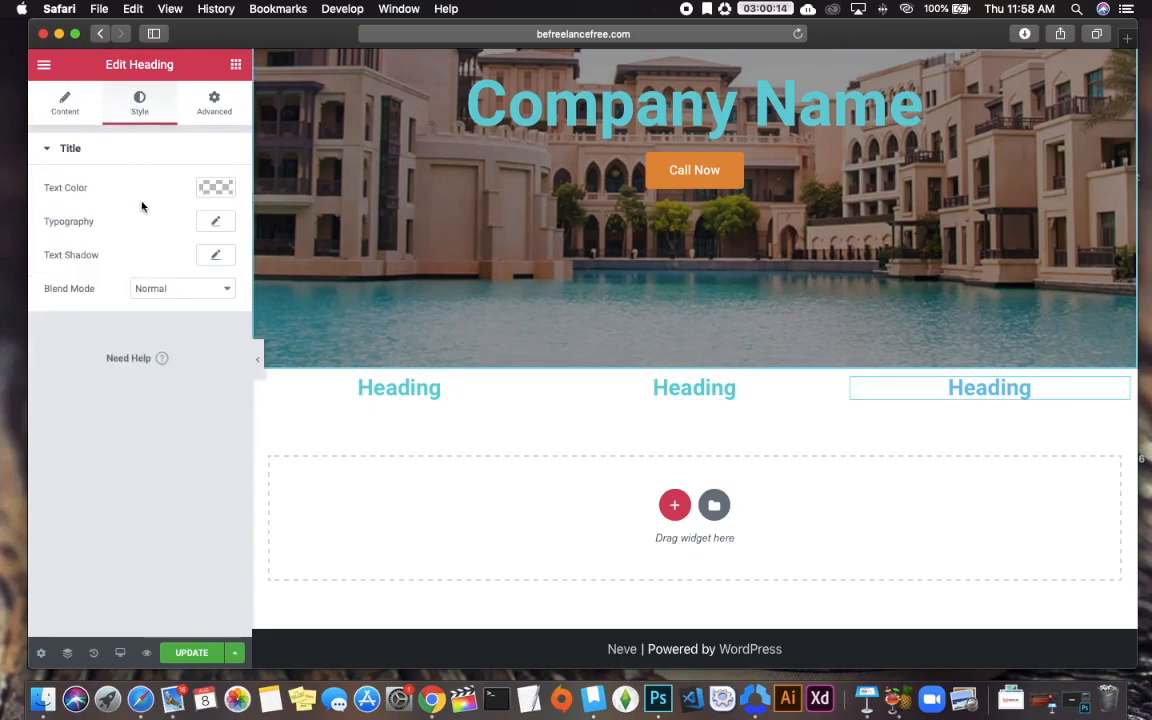
pyautogui.click(216, 187)
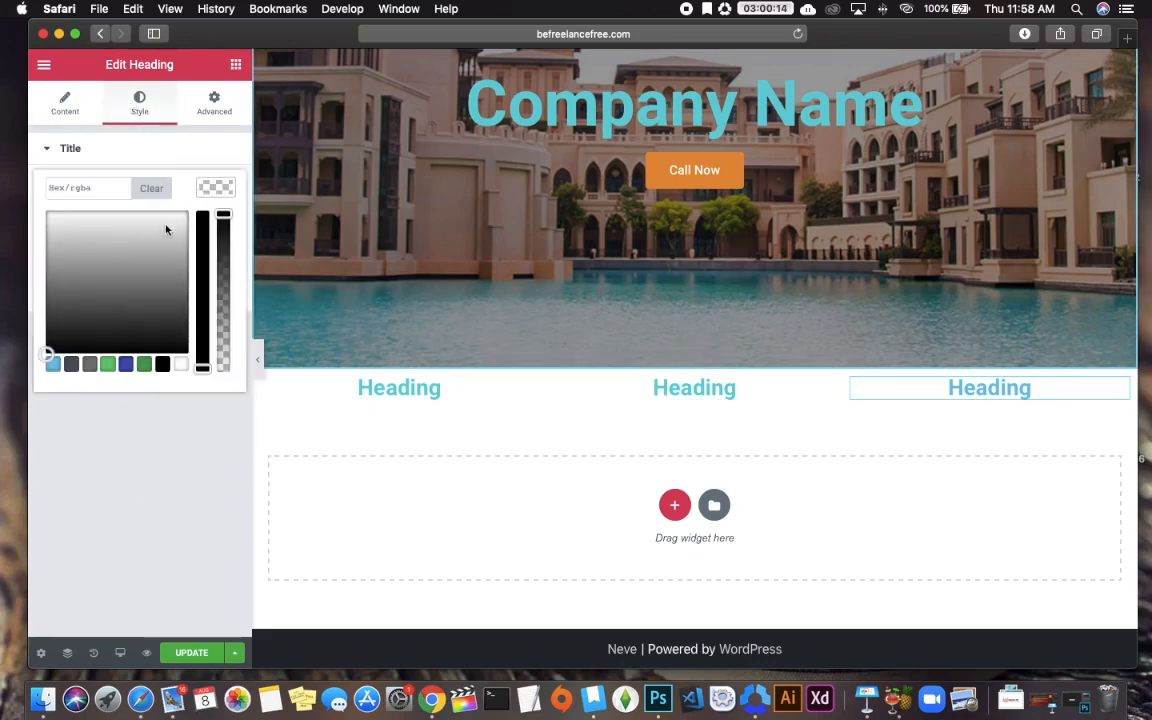
pyautogui.click(86, 187)
pyautogui.press('Return')
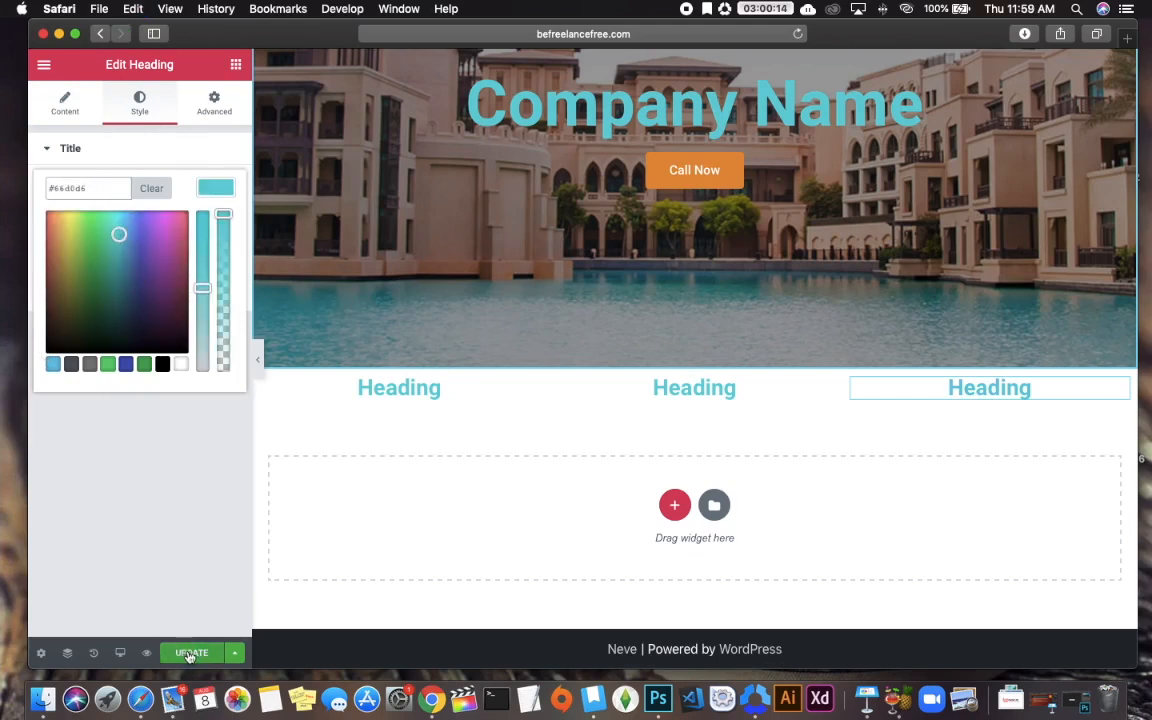
pyautogui.click(166, 460)
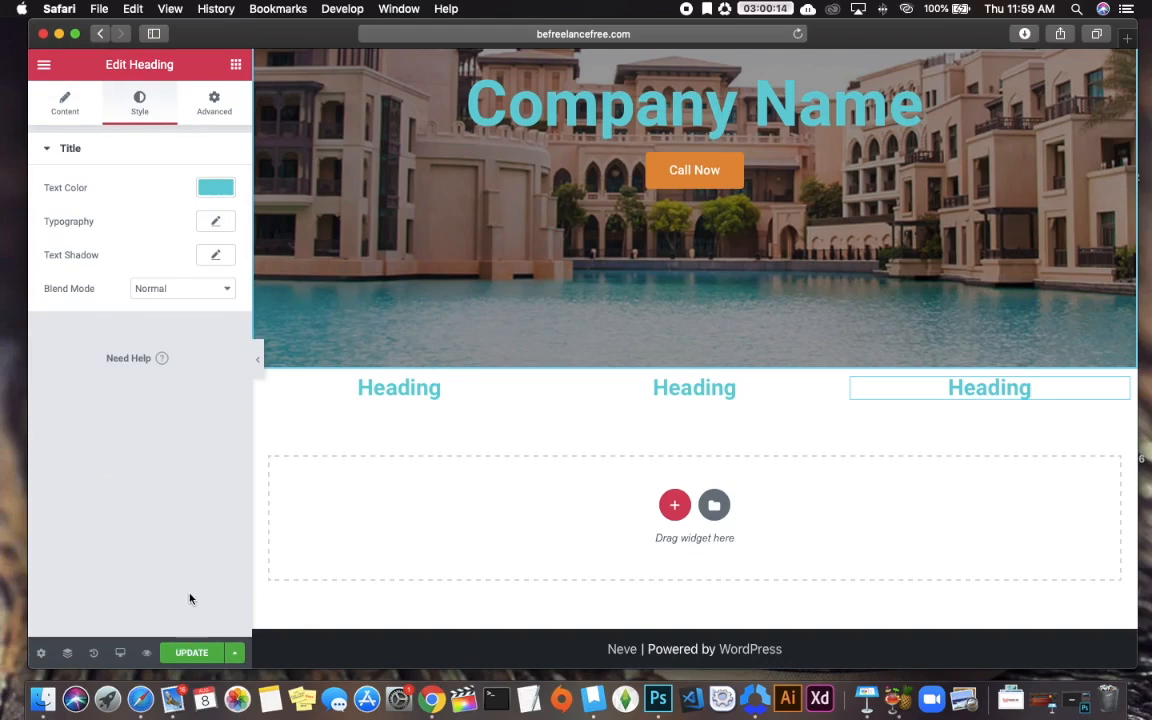
pyautogui.click(191, 652)
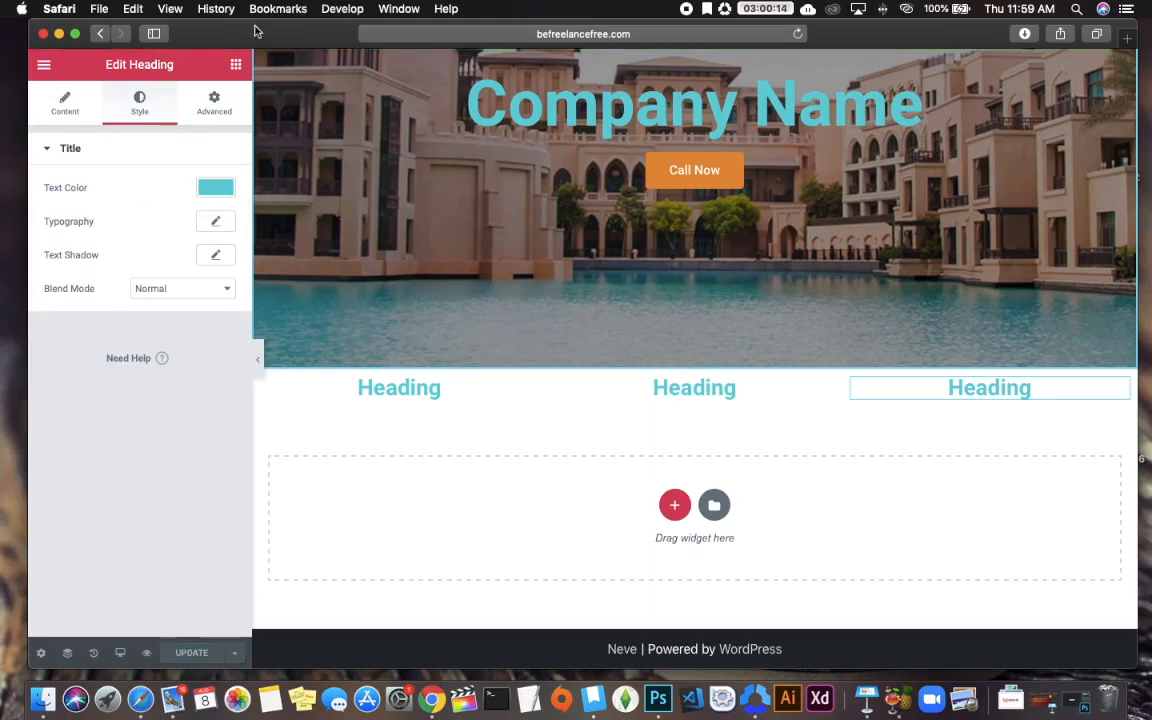
# - Add a Text Editor widget below the heading in each of the three columns
pyautogui.click(235, 64)
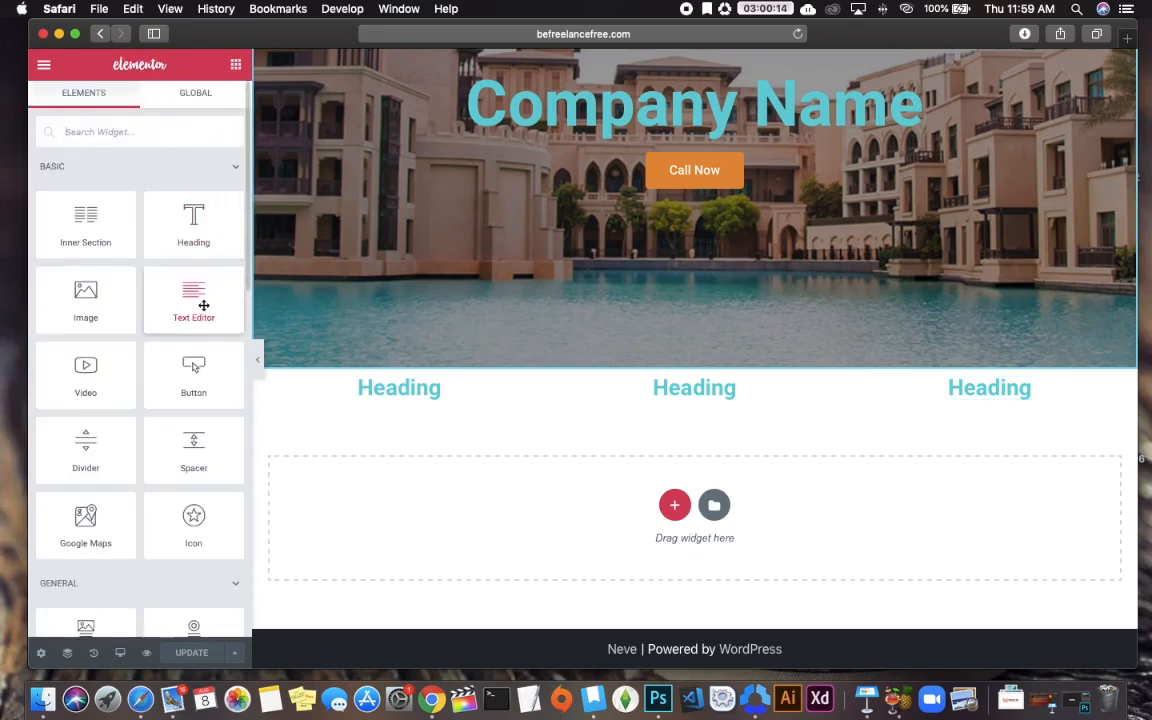
pyautogui.moveTo(202, 310); pyautogui.dragTo(400, 405)
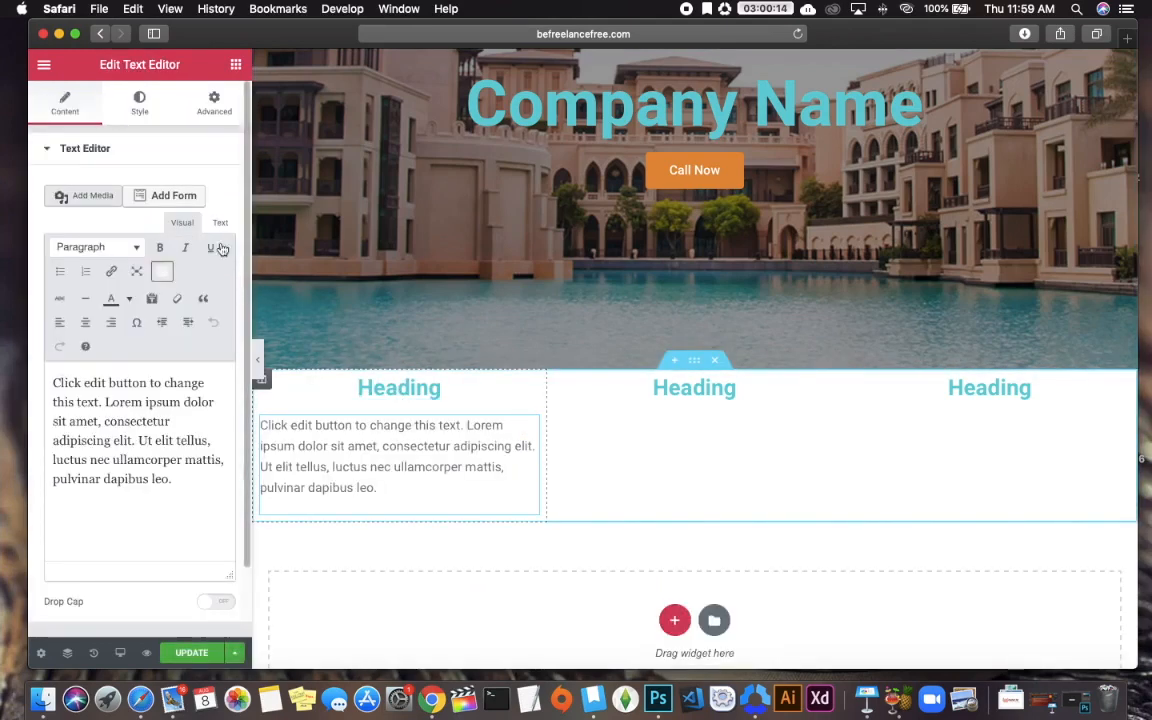
pyautogui.click(236, 64)
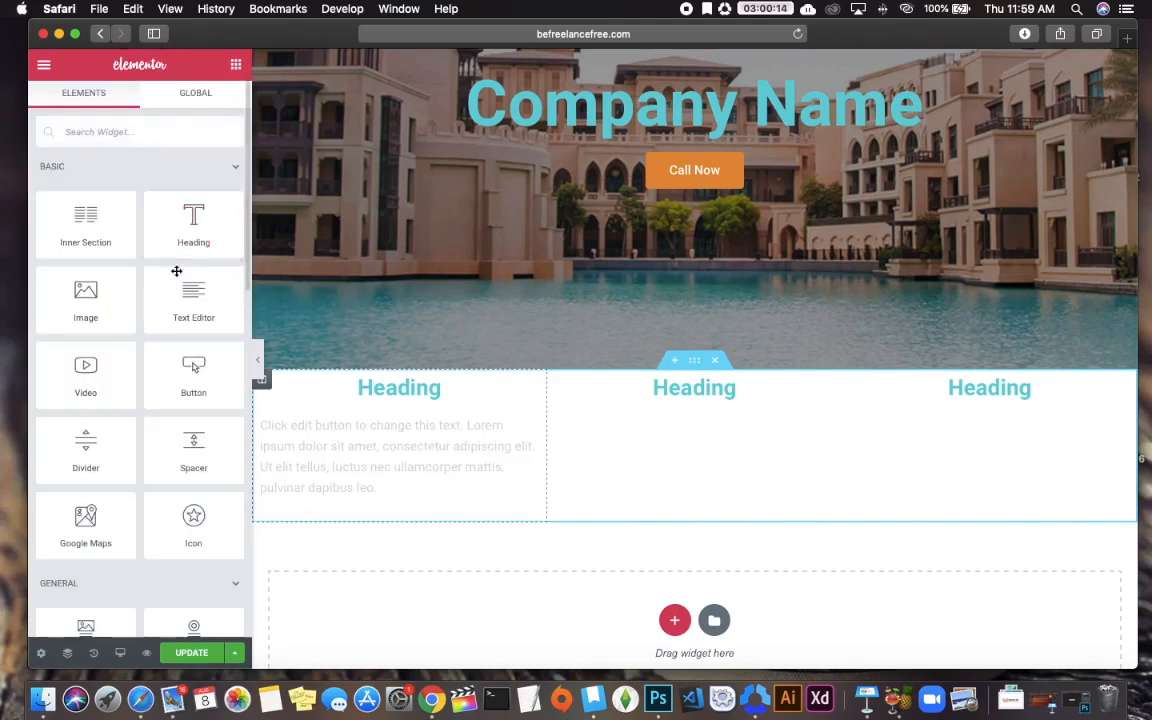
pyautogui.moveTo(188, 296); pyautogui.dragTo(707, 430)
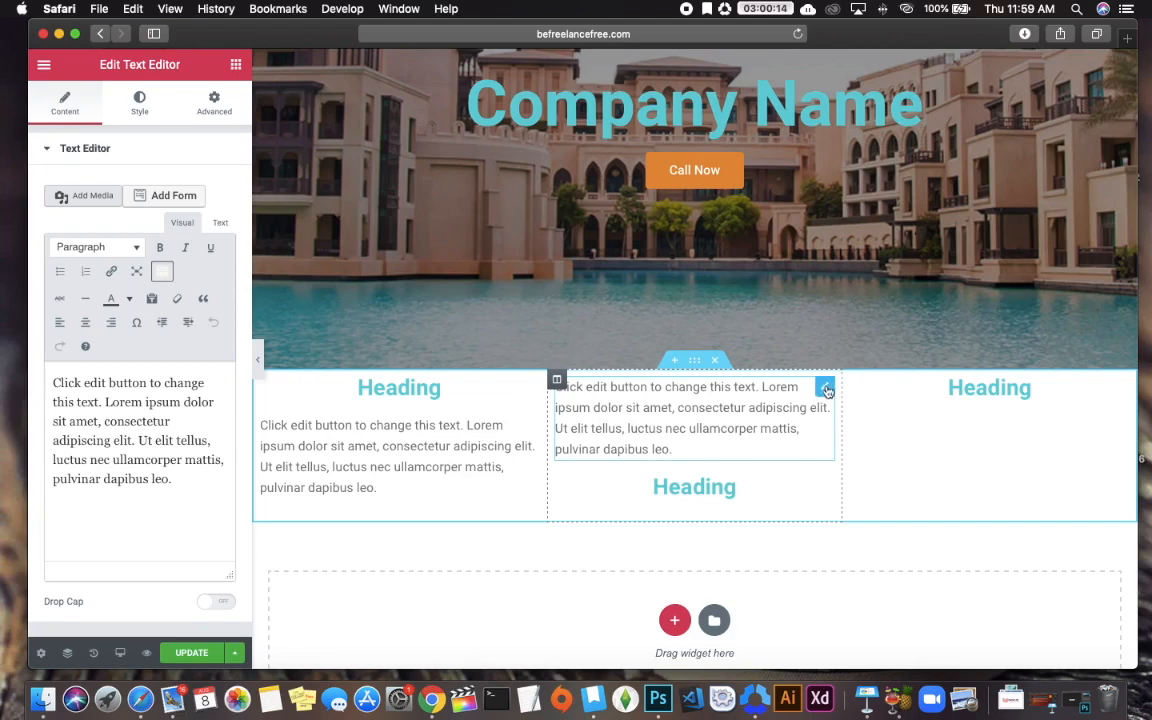
pyautogui.moveTo(825, 391); pyautogui.dragTo(687, 443)
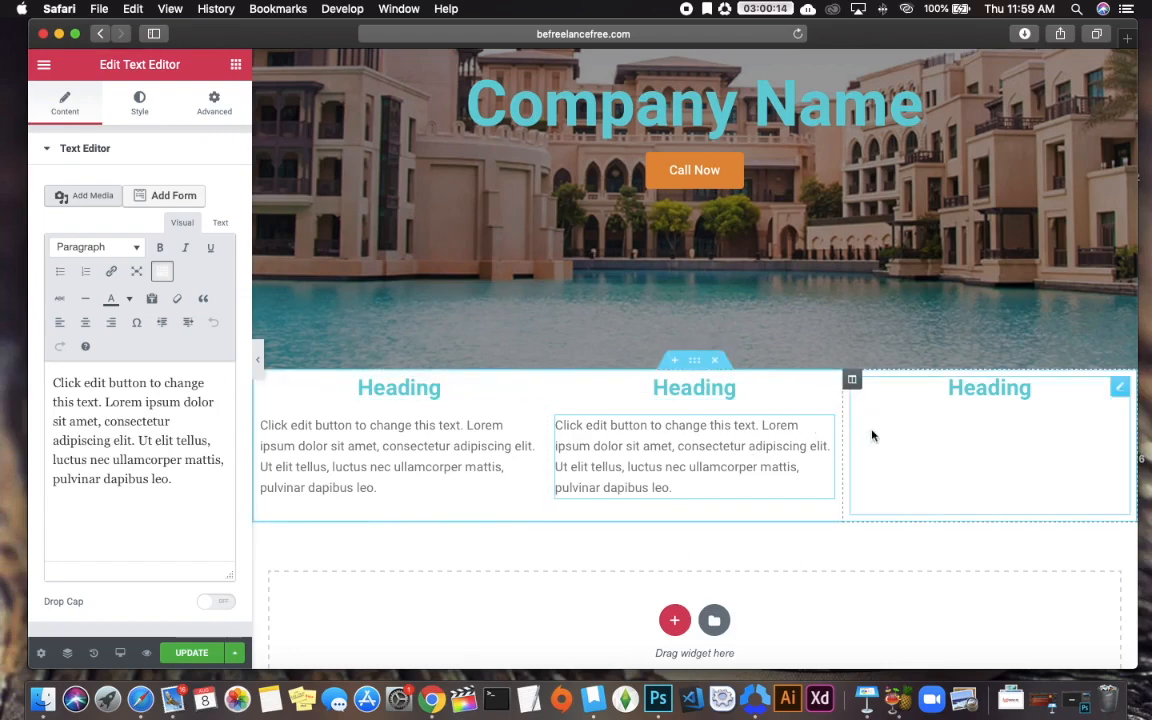
pyautogui.click(234, 64)
pyautogui.moveTo(193, 293); pyautogui.dragTo(1048, 452)
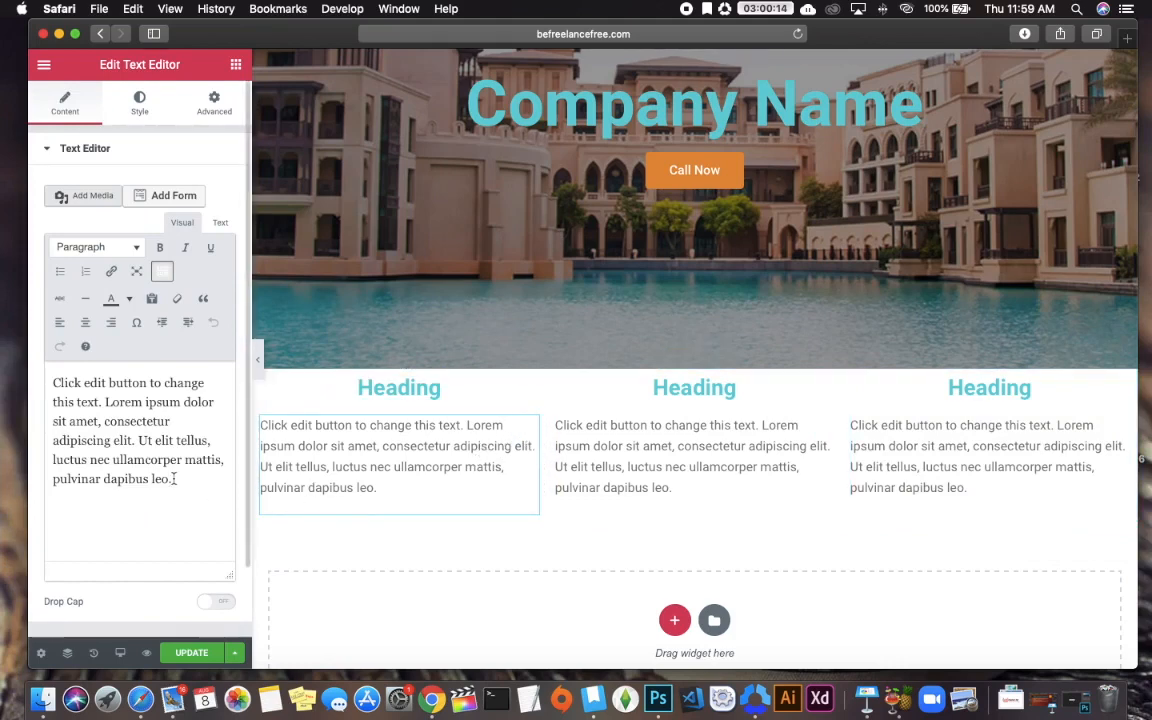
# - Change first-column text to "You can add anything you want in here. You can also edit anything so that it looks the way that you want it to."
pyautogui.moveTo(175, 480); pyautogui.dragTo(32, 376)
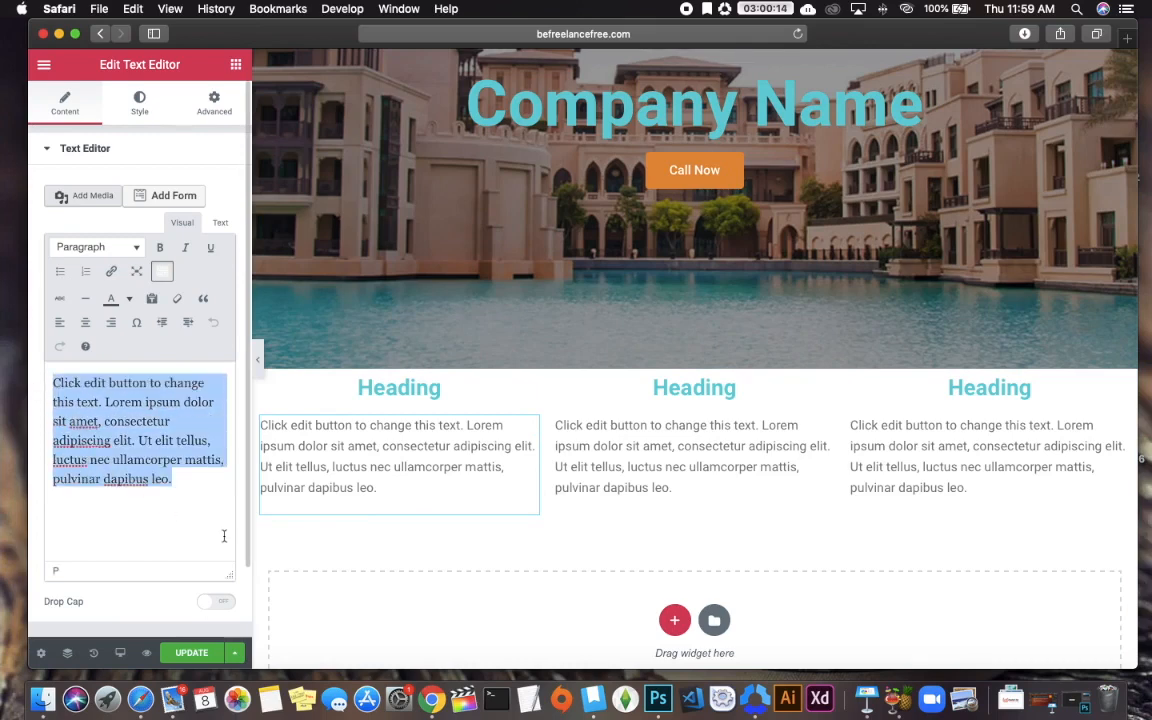
pyautogui.write('You can add')
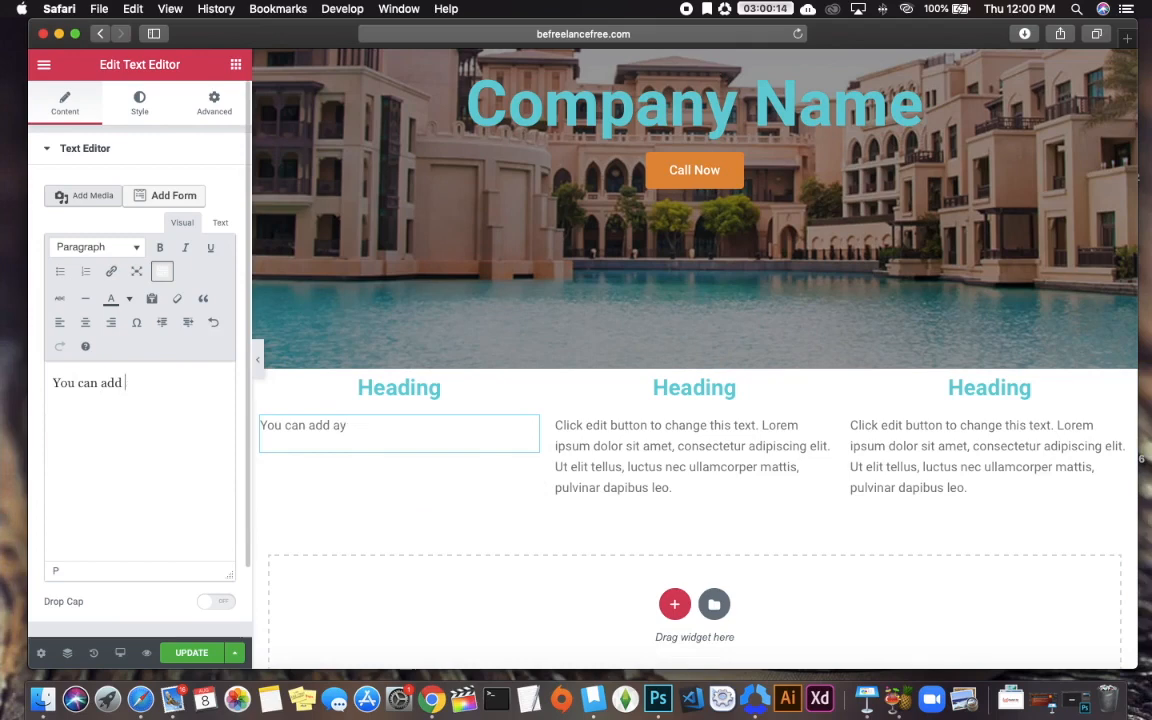
pyautogui.write(' anything you w')
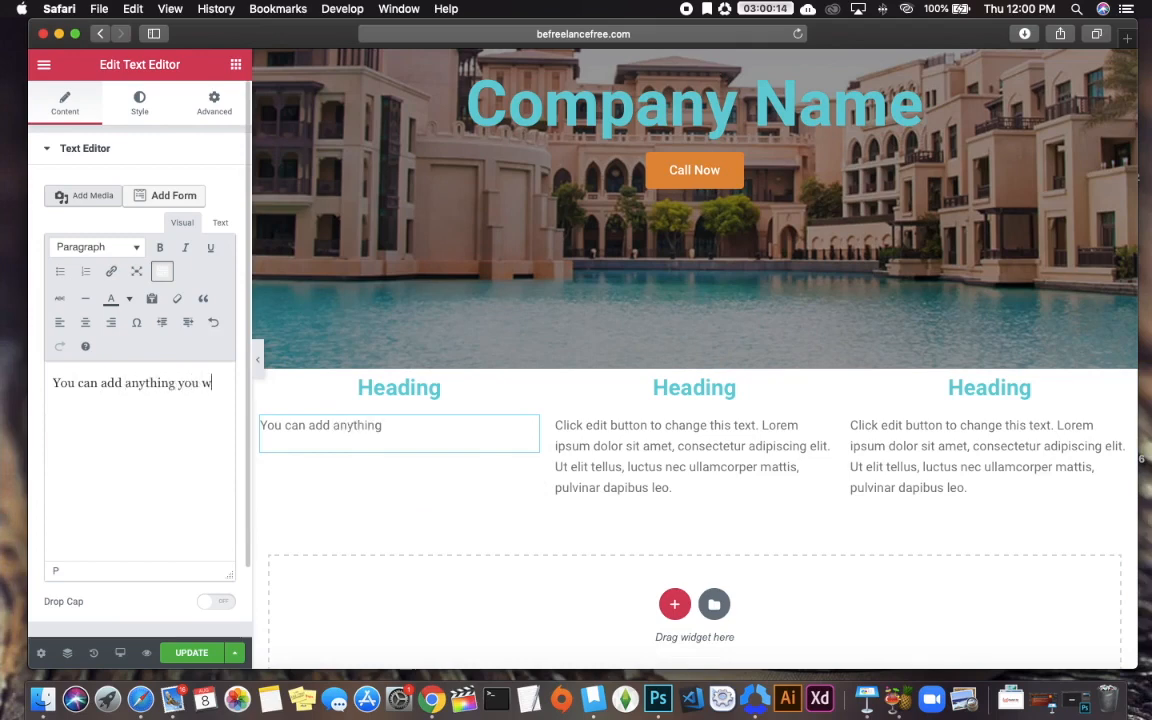
pyautogui.write('ant in here')
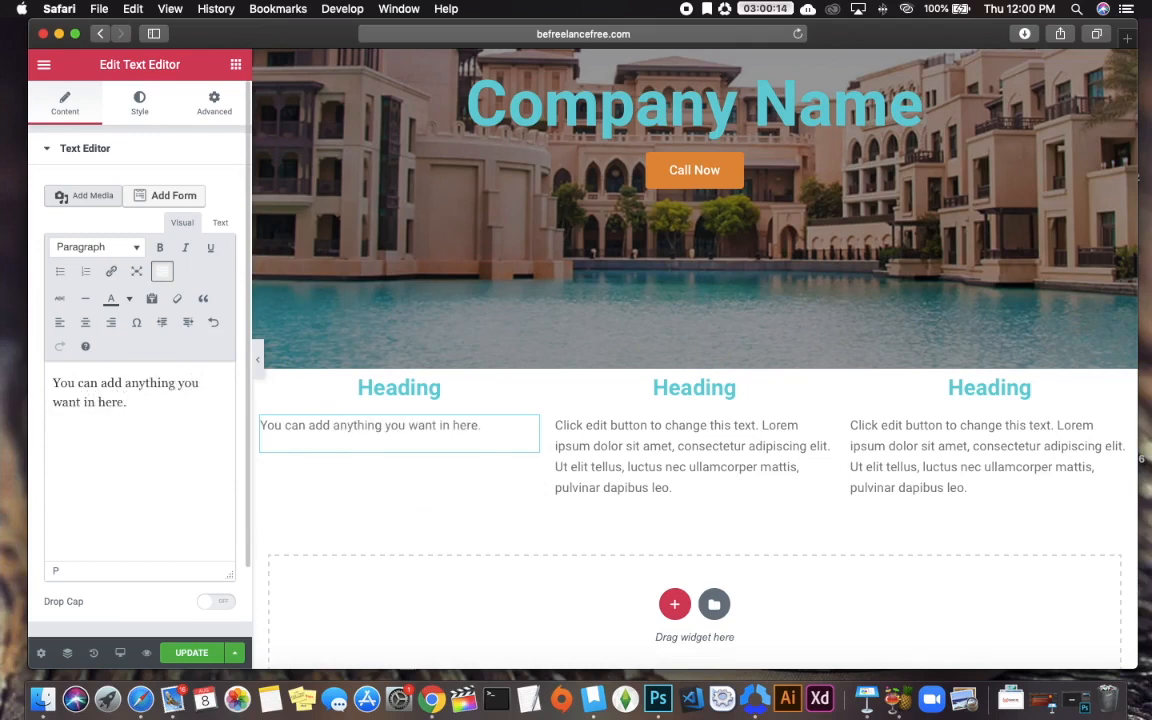
pyautogui.write('. You can also edi')
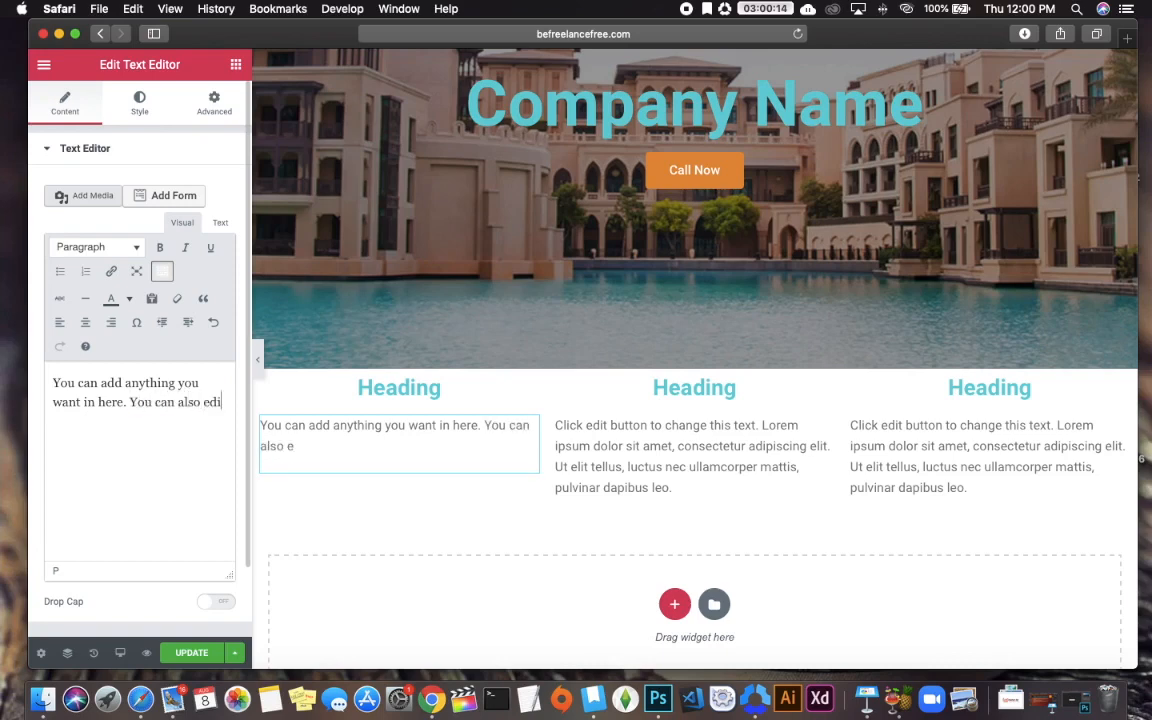
pyautogui.write('t anything ')
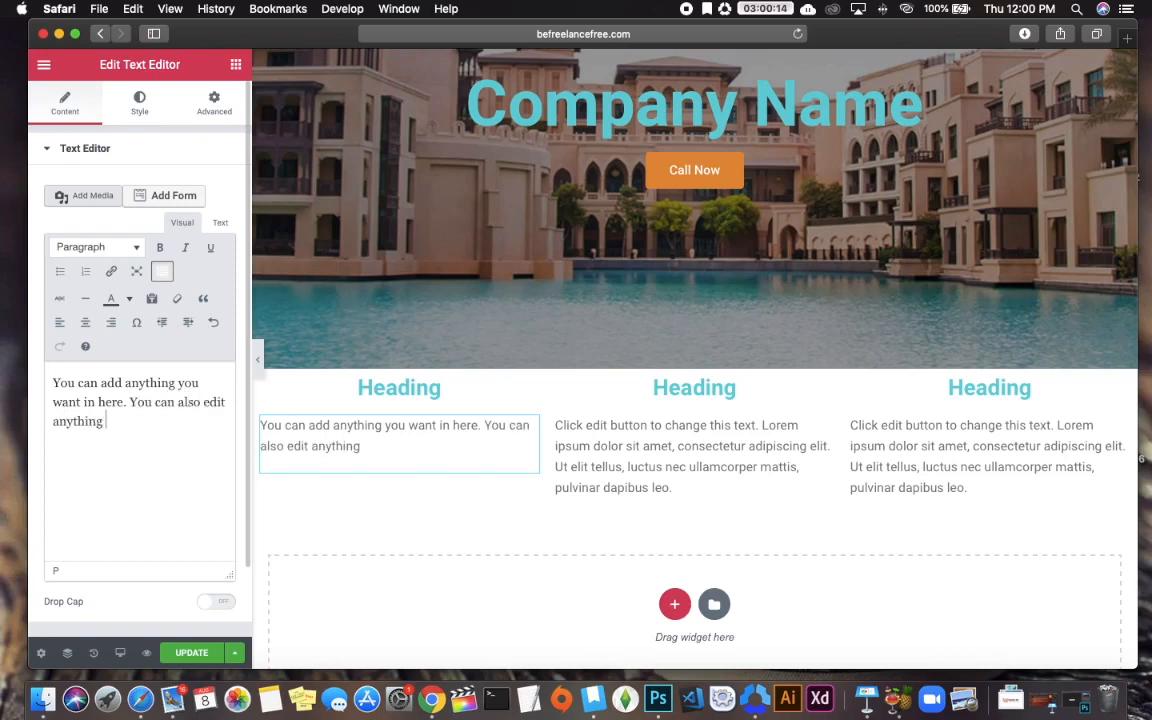
pyautogui.write('so that it')
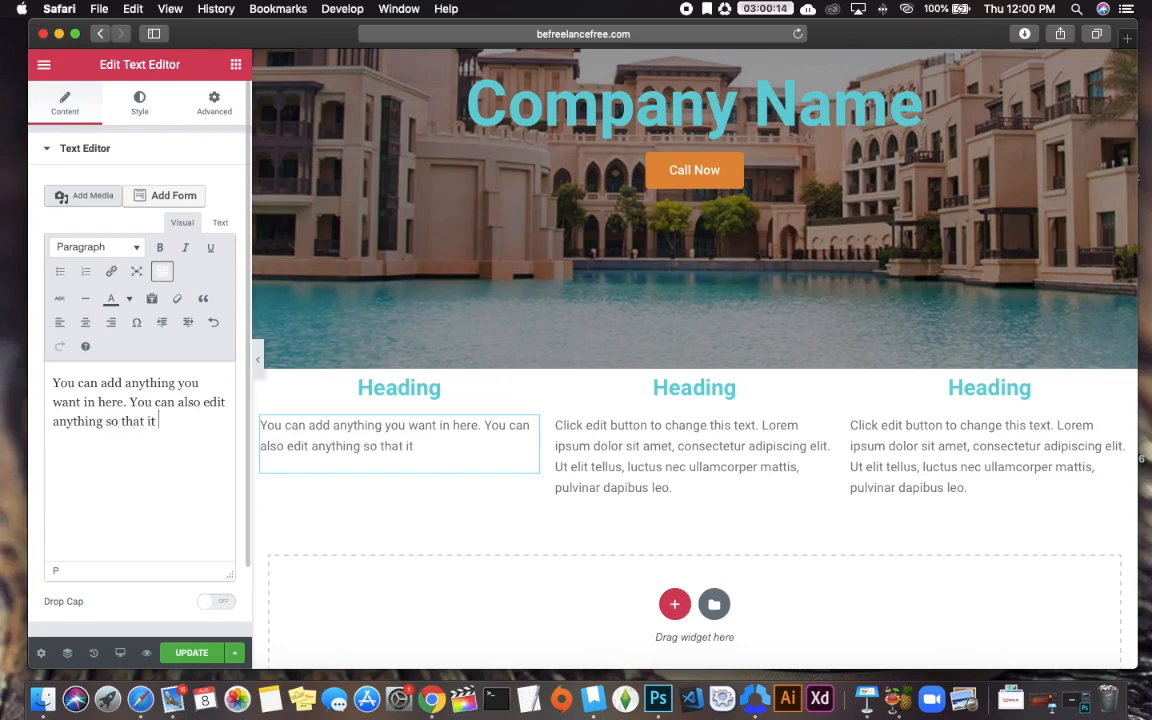
pyautogui.write(' looks the way that')
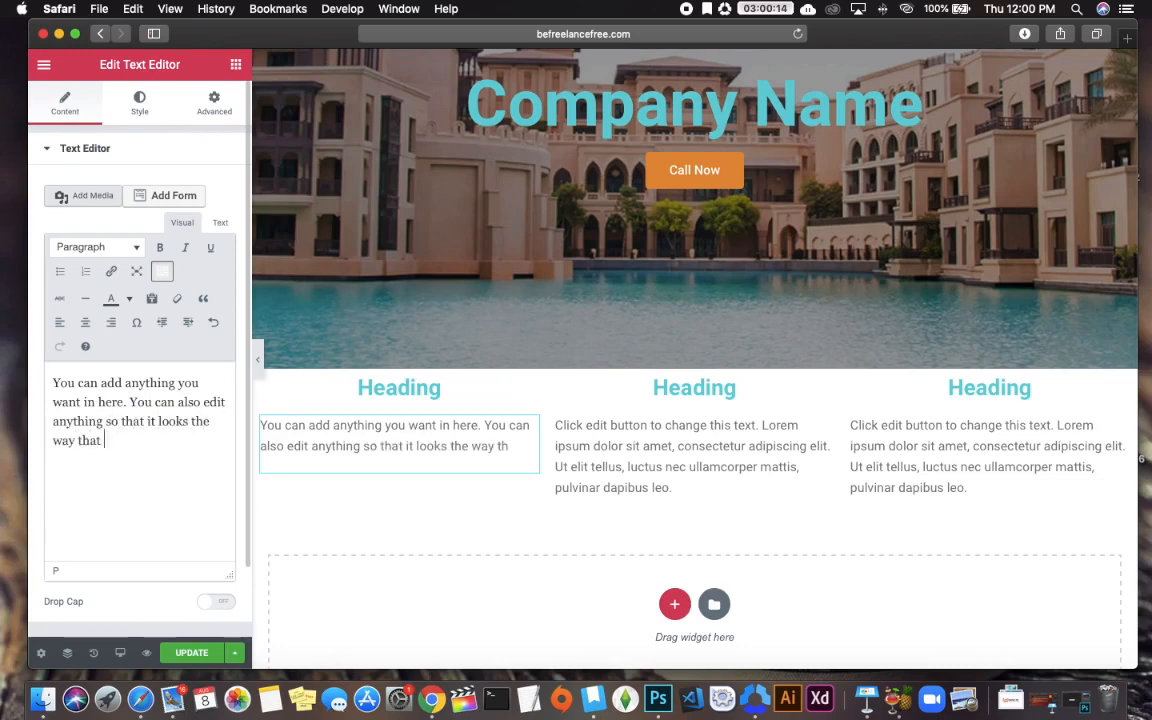
pyautogui.write(' you want it to')
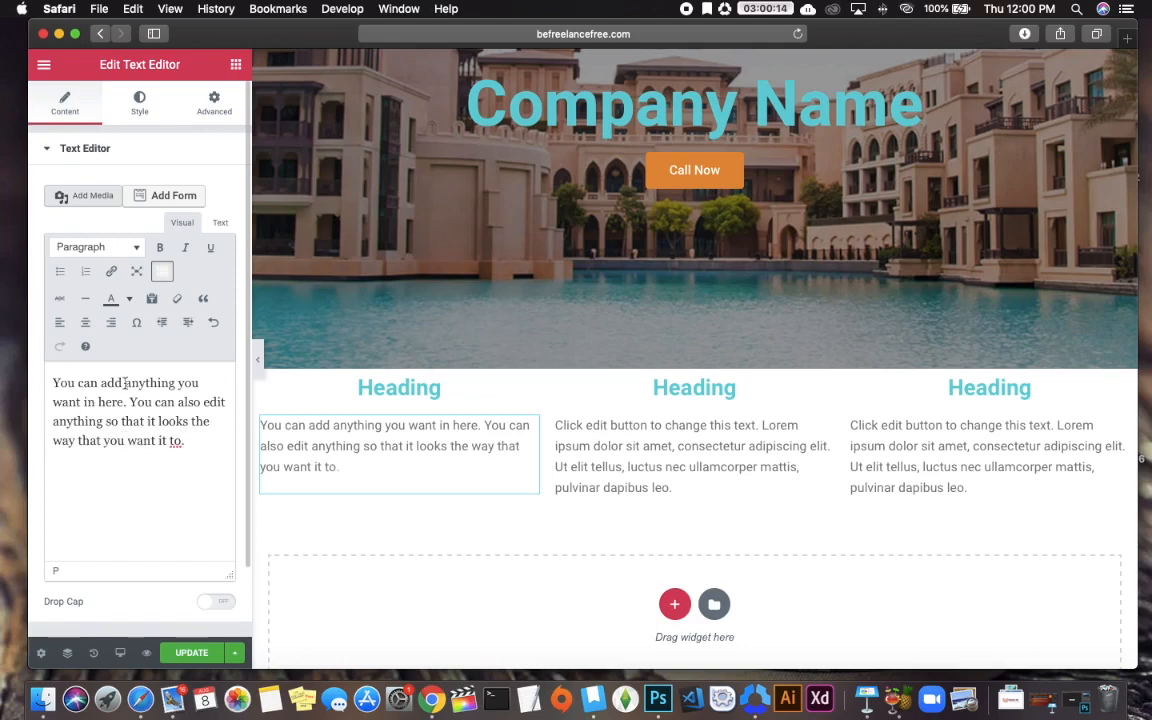
# - Make the first "anything" in the first-column text bold and red, and preview the updated page
pyautogui.moveTo(125, 382); pyautogui.dragTo(174, 383)
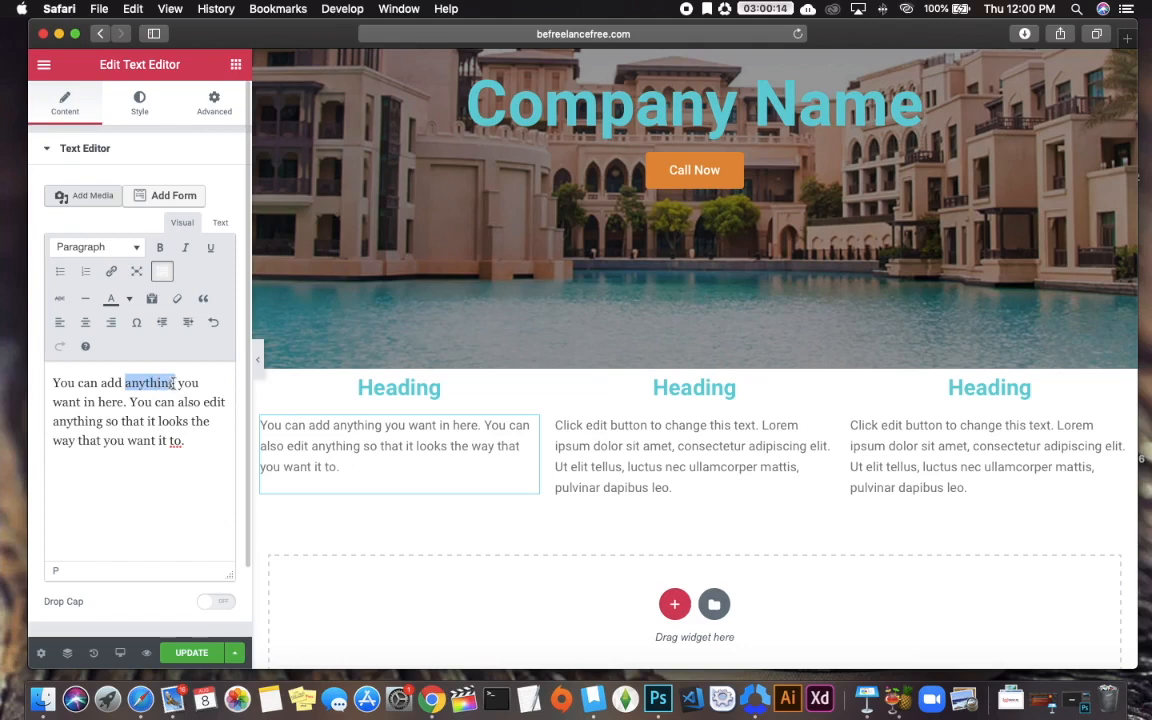
pyautogui.click(159, 247)
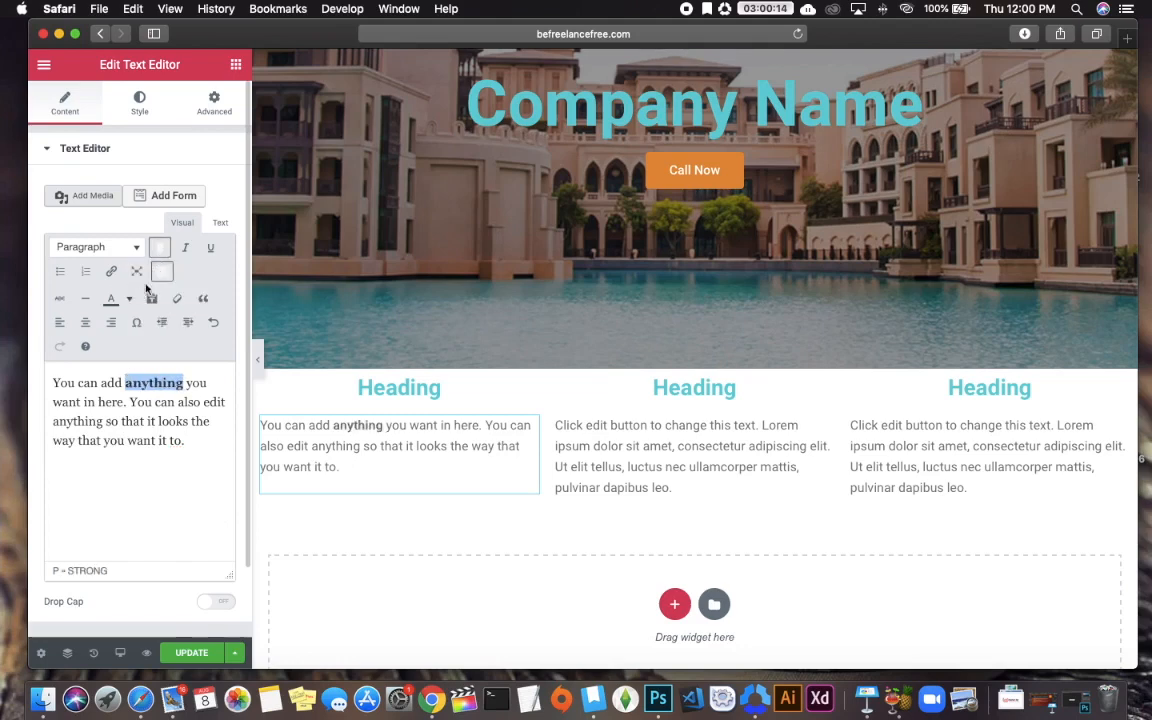
pyautogui.click(130, 299)
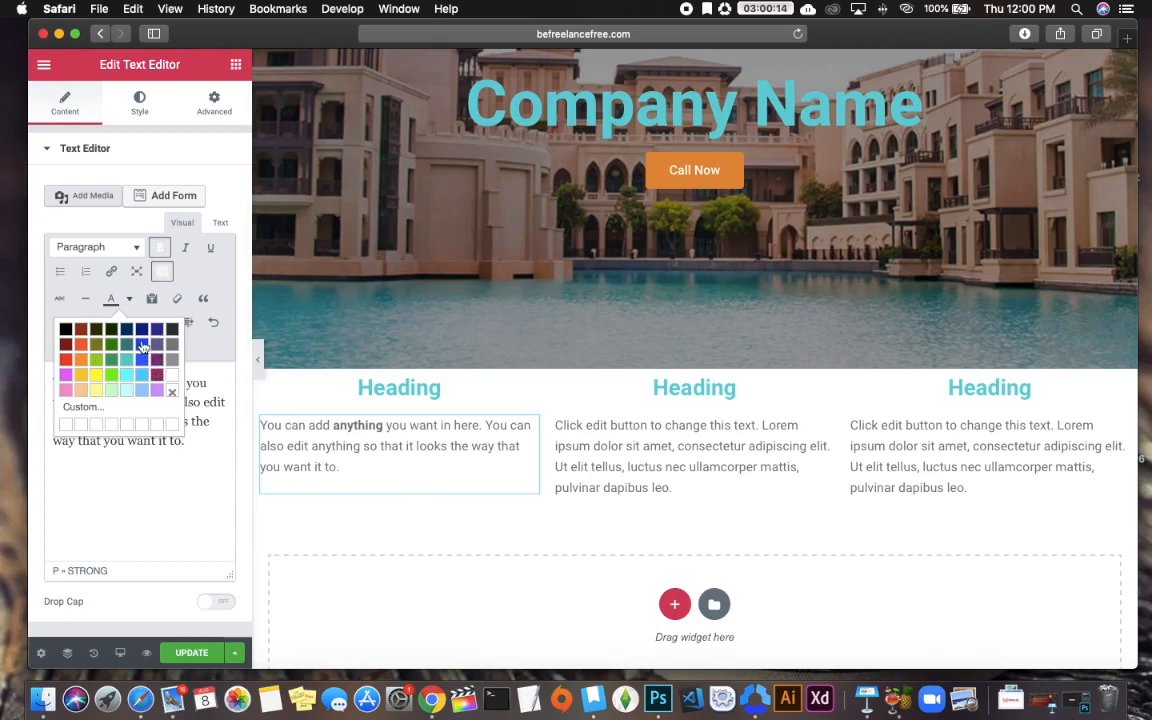
pyautogui.click(67, 361)
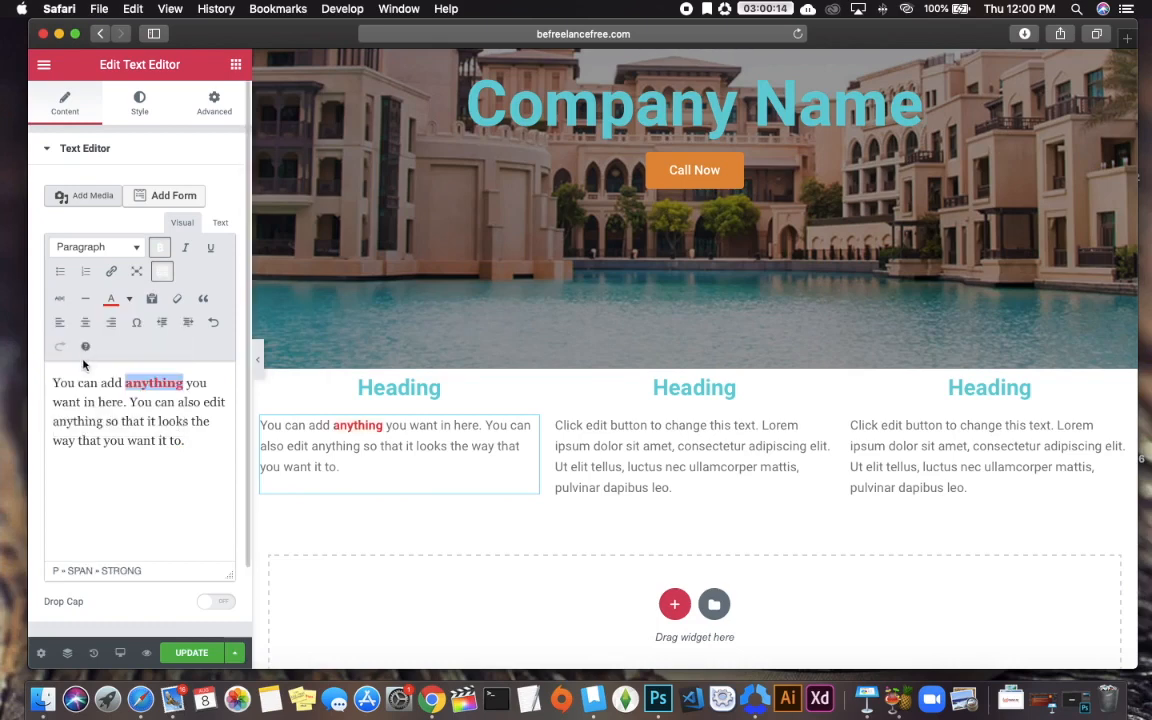
pyautogui.click(680, 446)
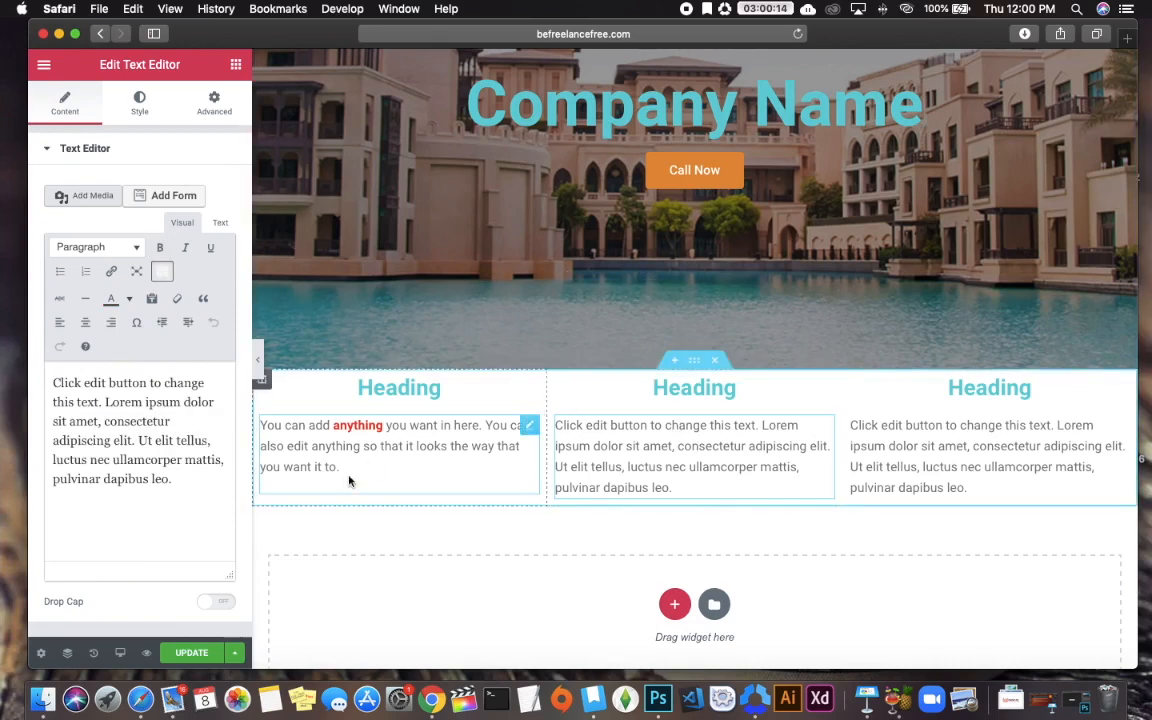
pyautogui.click(198, 650)
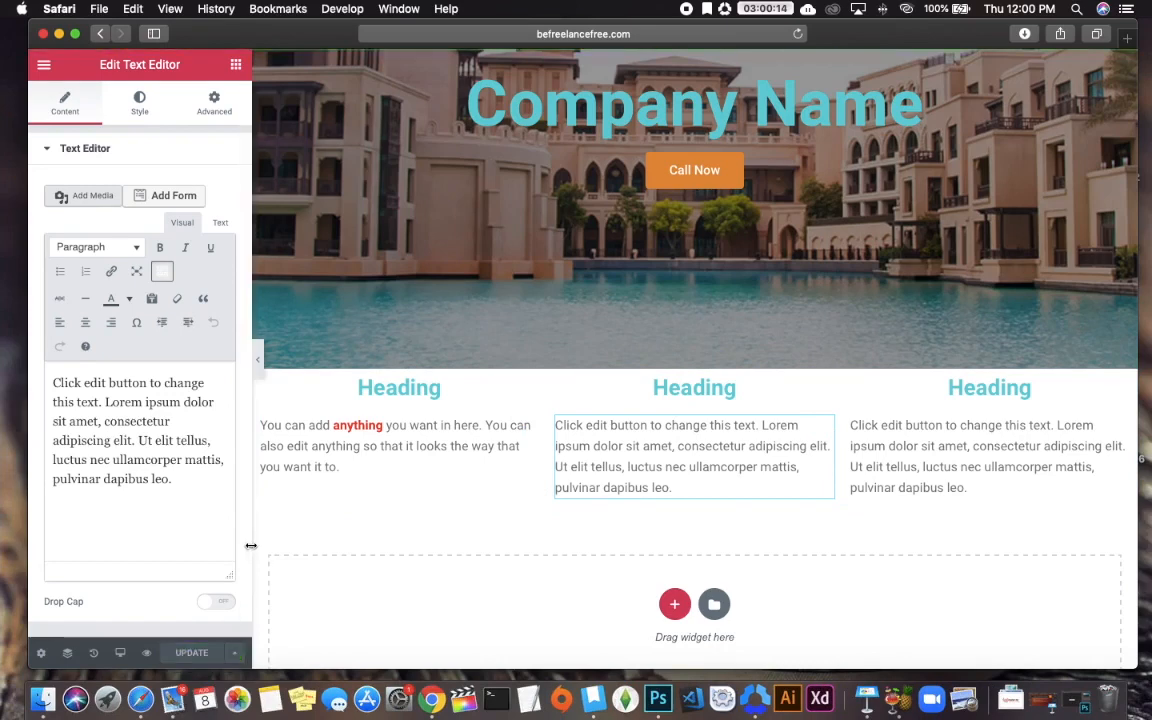
pyautogui.click(258, 360)
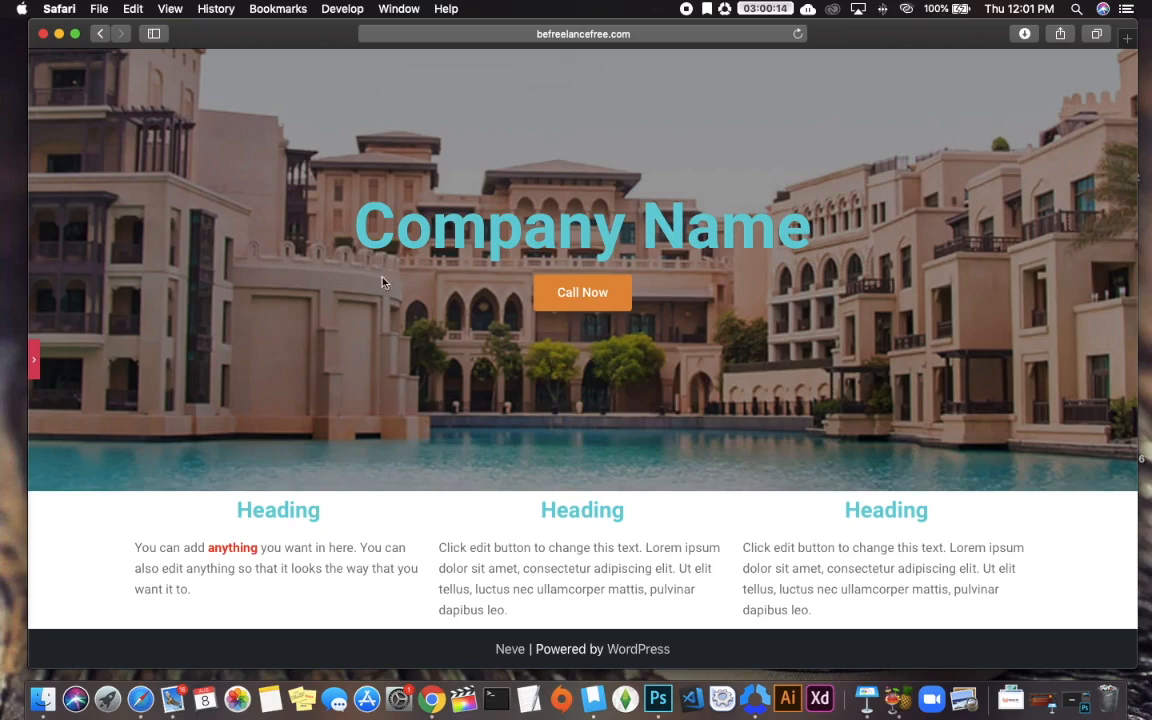
pyautogui.click(35, 365)
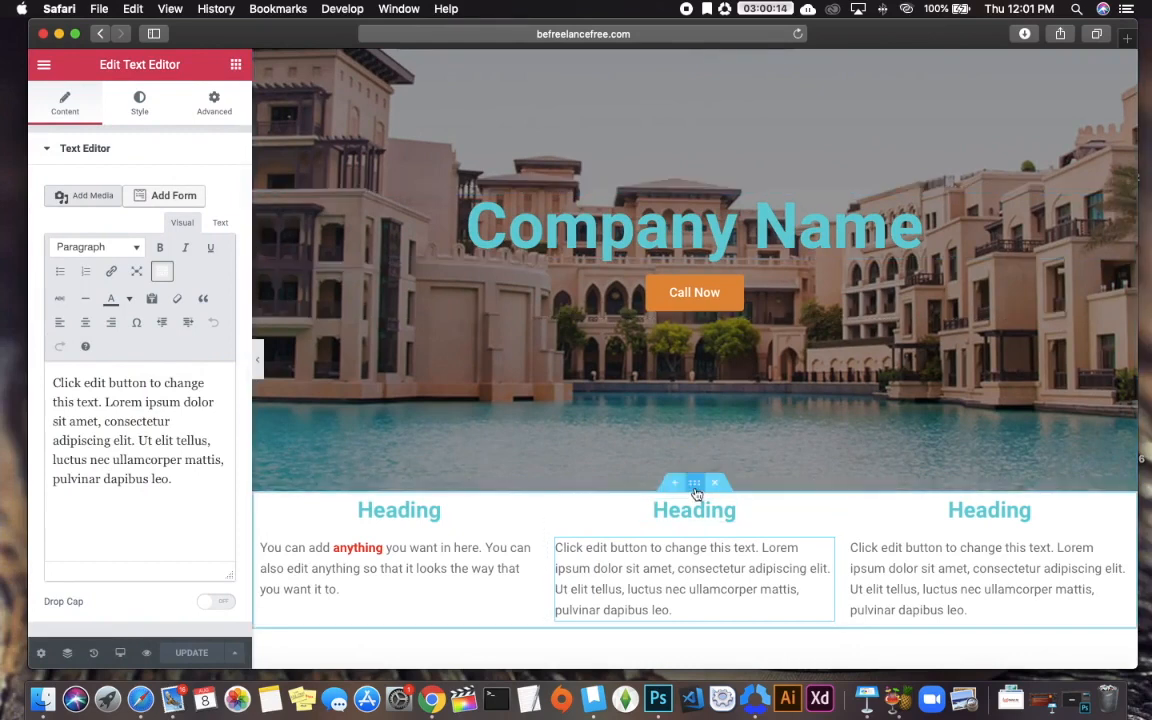
# - Unlink the three-column section's margins, set its top margin to 36 px, and update the page
pyautogui.click(698, 485)
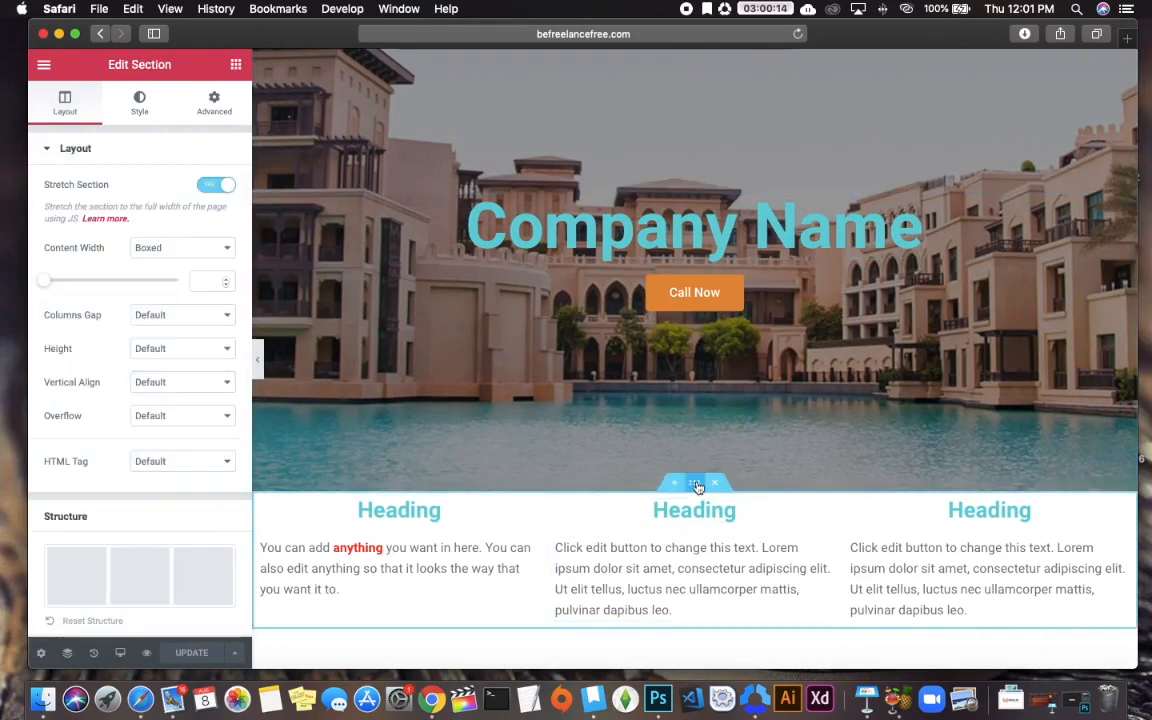
pyautogui.click(214, 106)
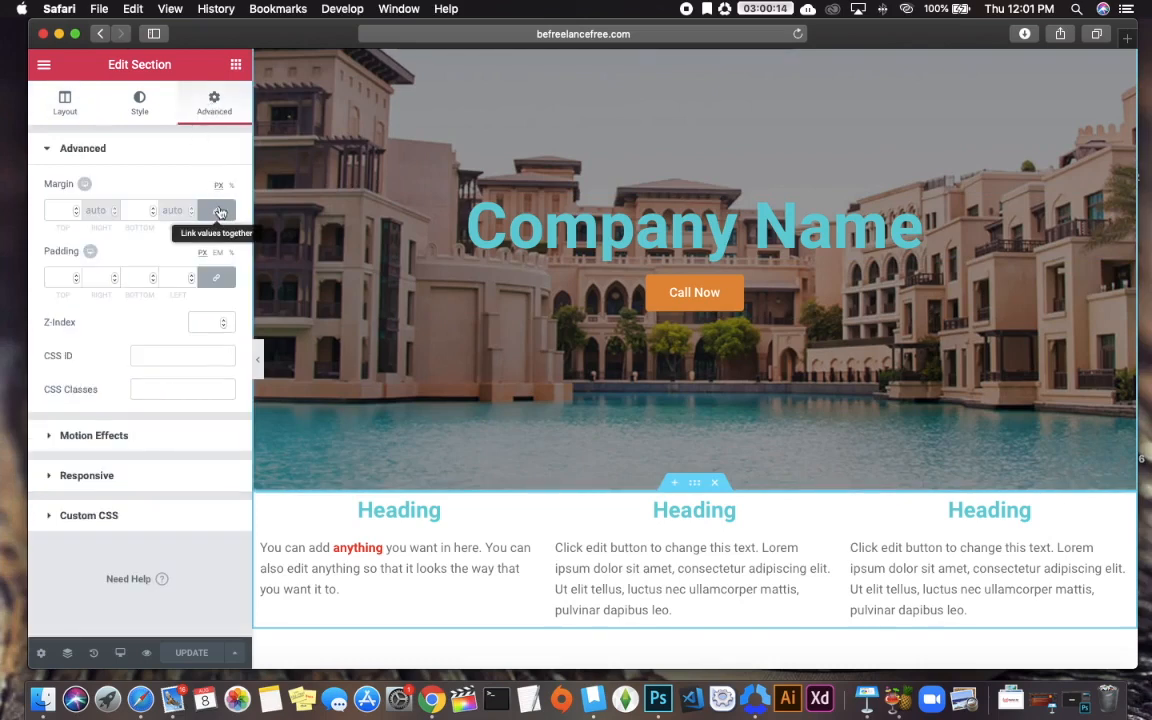
pyautogui.click(218, 212)
pyautogui.click(76, 209)
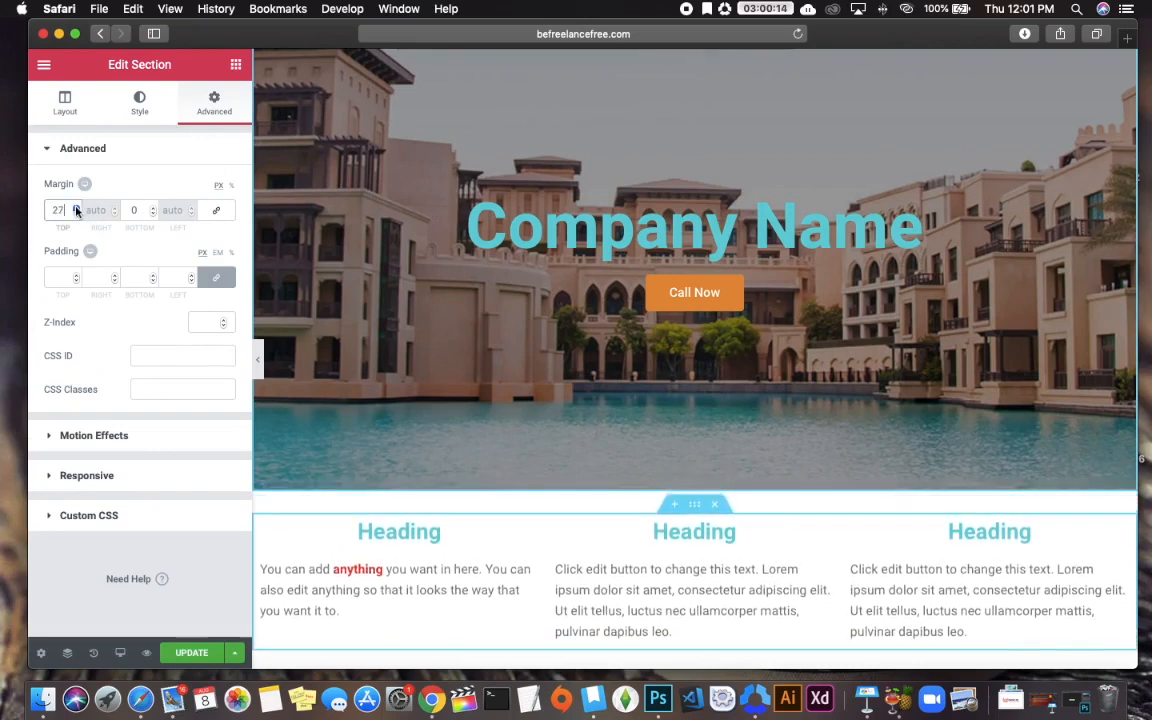
pyautogui.click(190, 652)
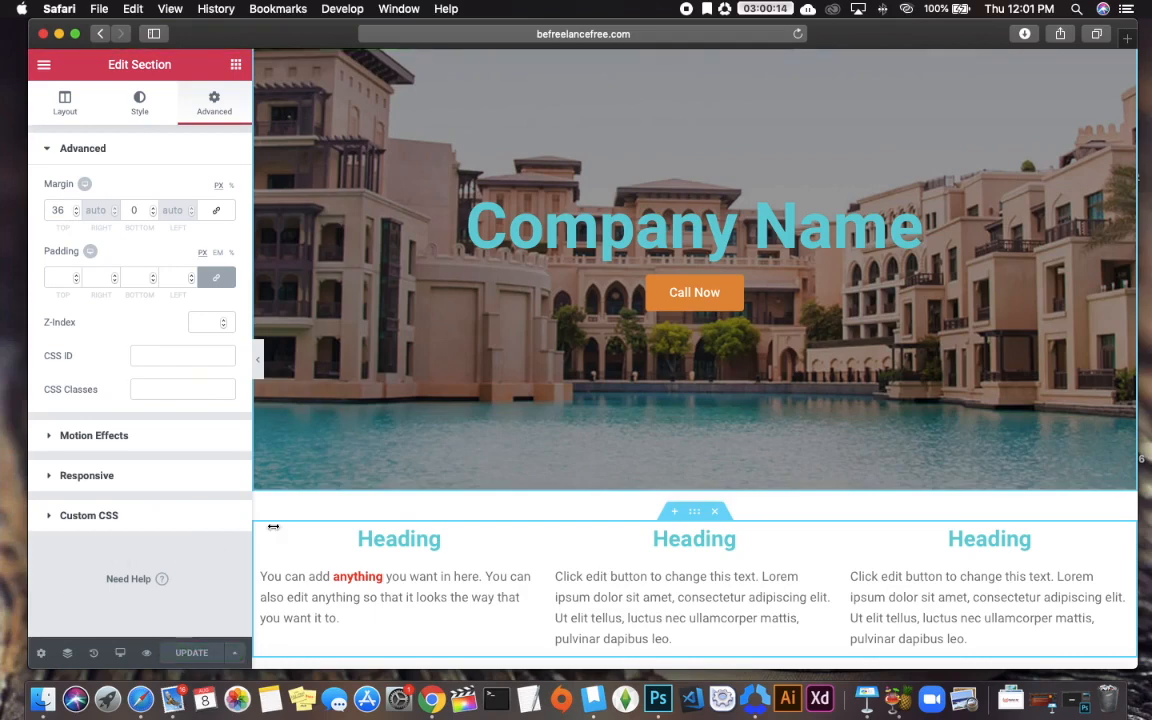
# - Add a single-column section below the three columns, enable Stretch Section for it, and update the page
pyautogui.scroll(-5, 321, 378)
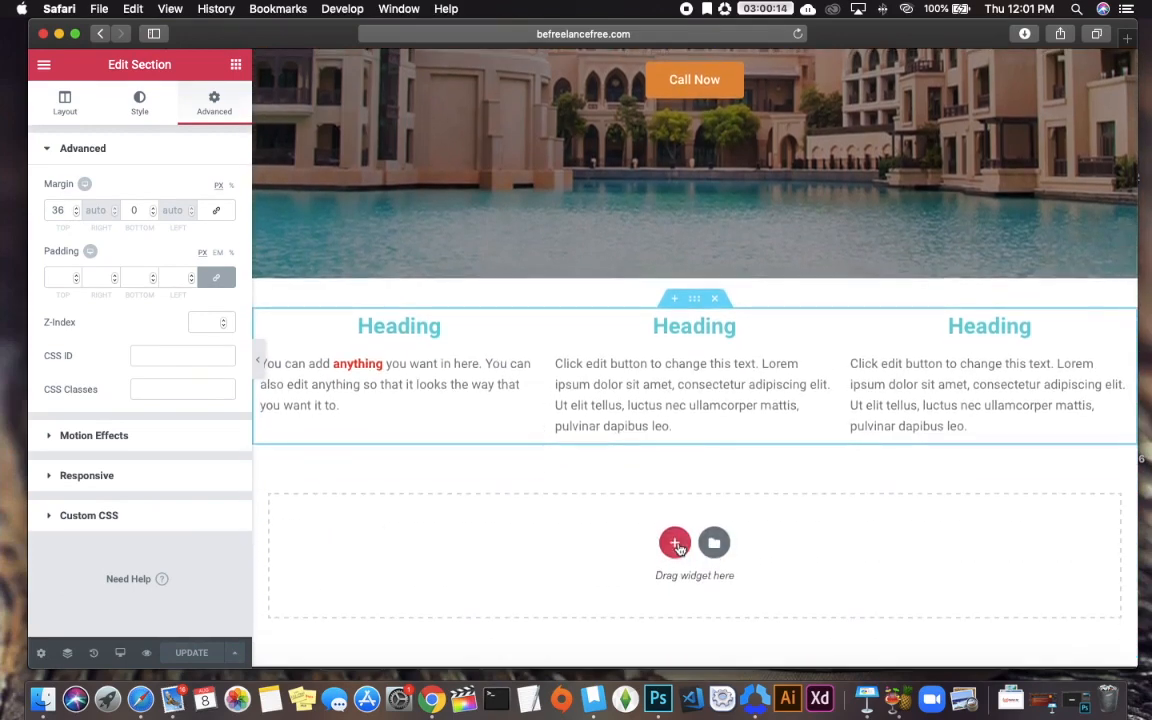
pyautogui.click(674, 542)
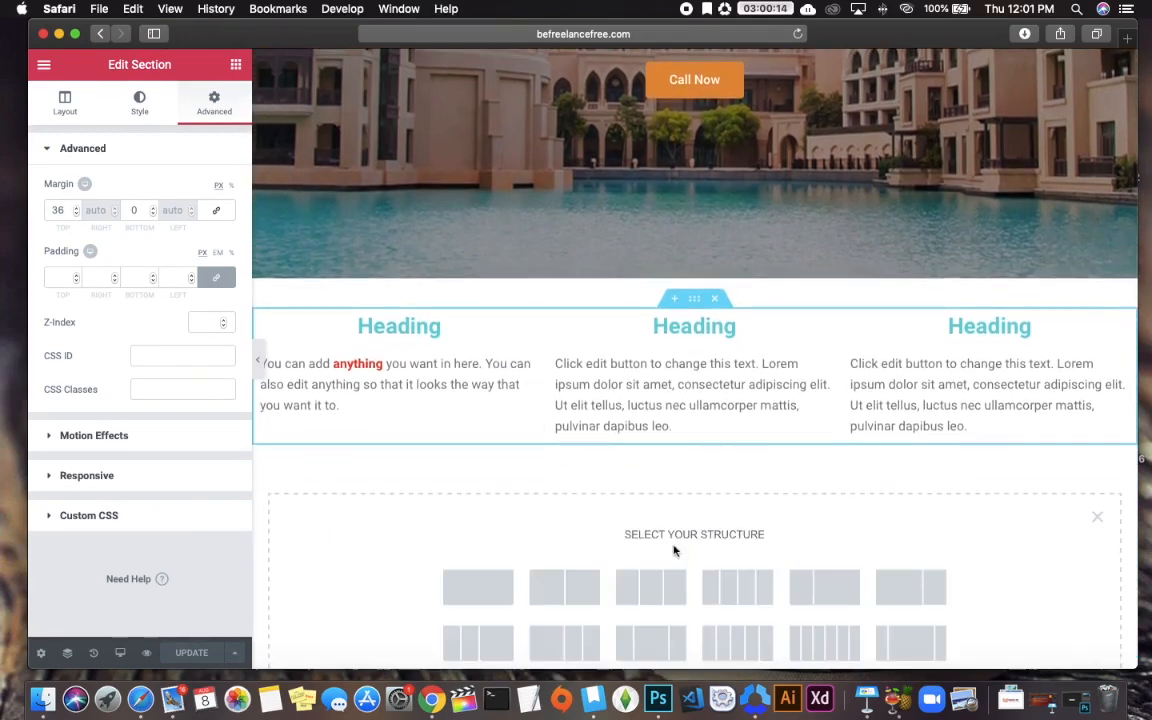
pyautogui.click(488, 589)
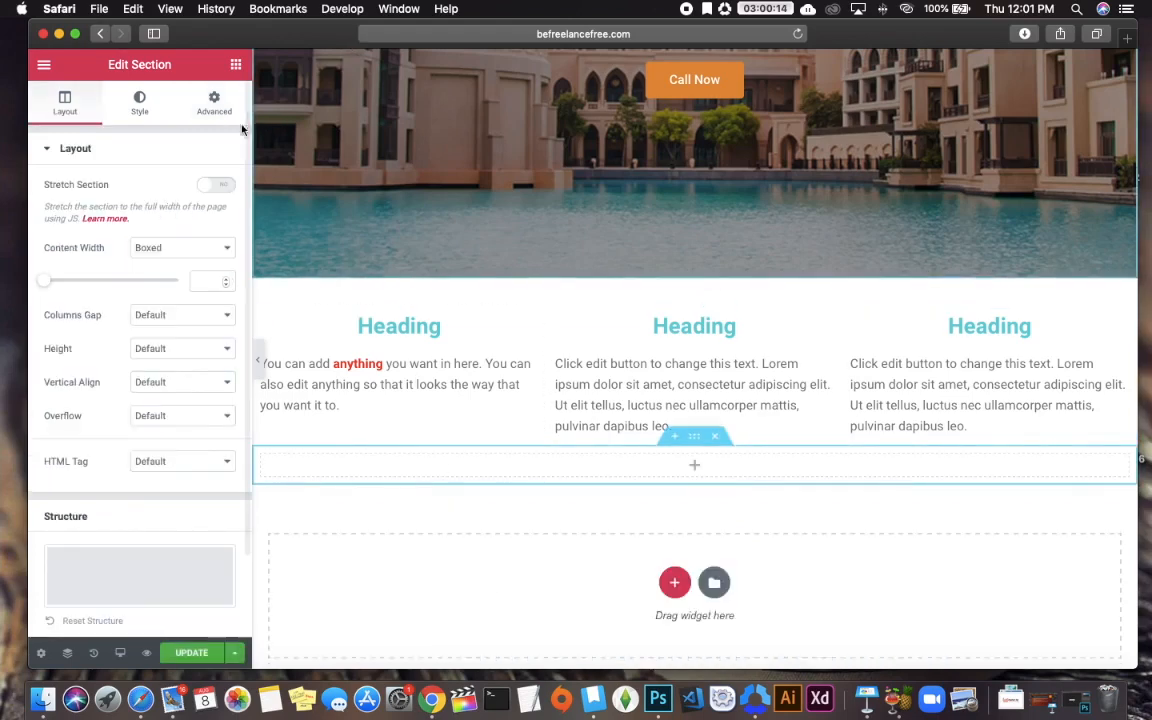
pyautogui.click(212, 185)
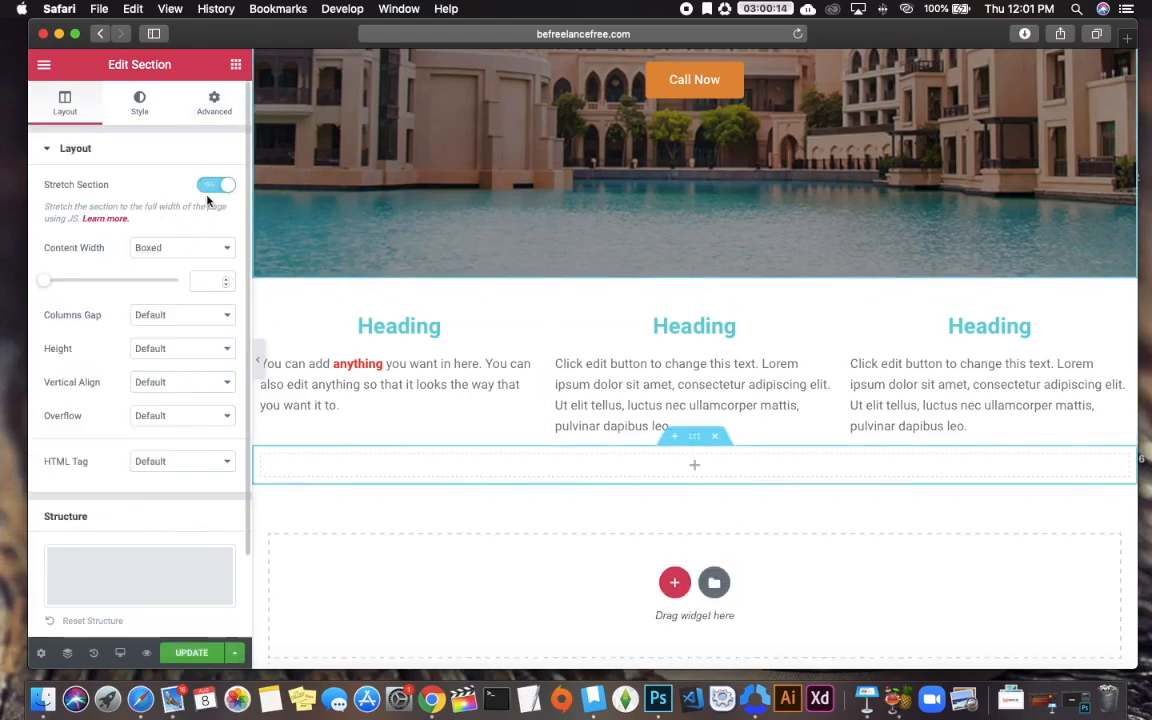
pyautogui.click(192, 656)
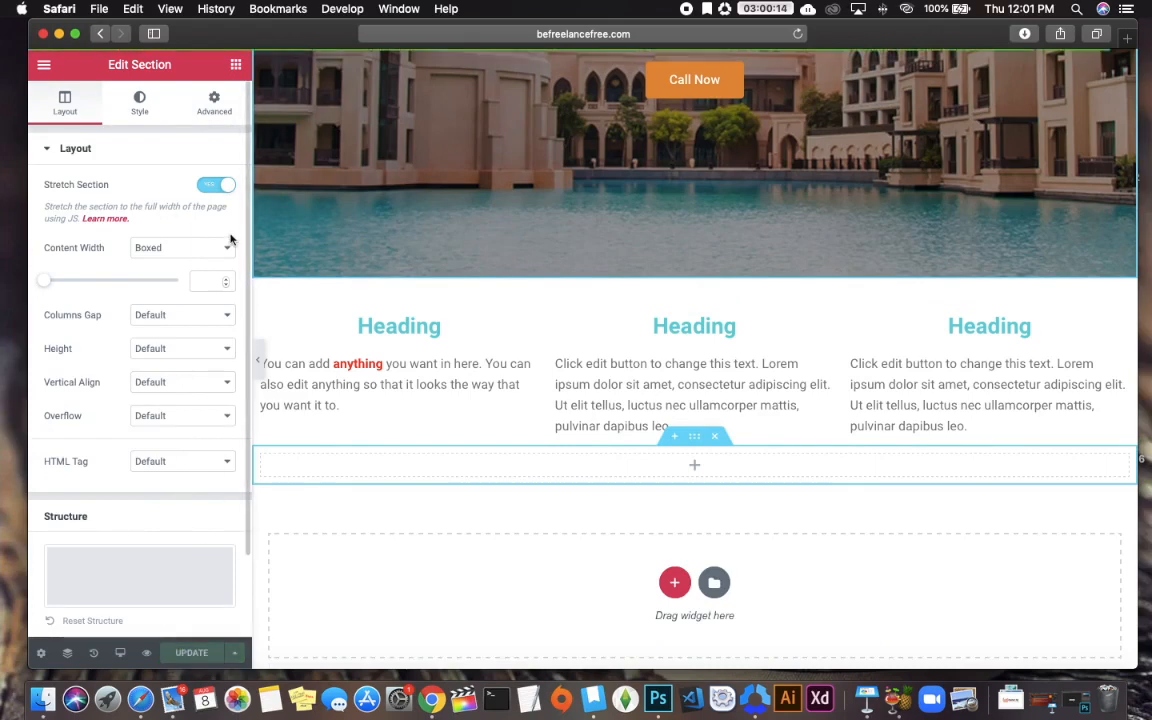
# - Add a Text Editor widget to the new single-column section
pyautogui.click(237, 64)
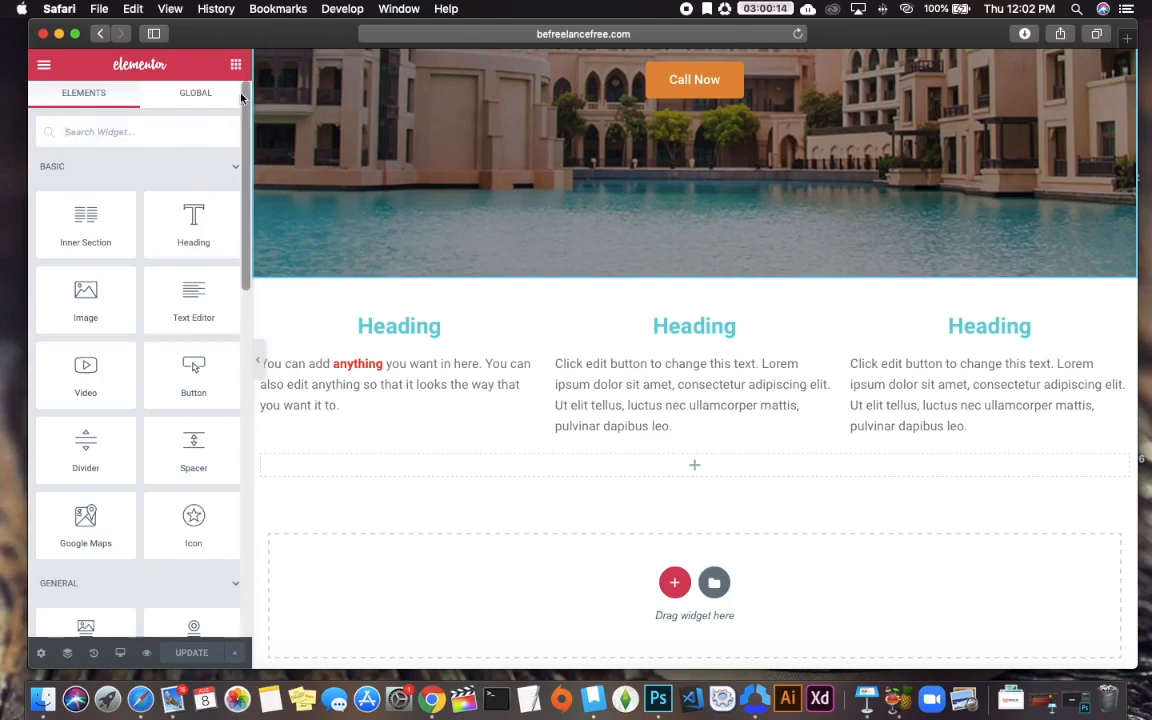
pyautogui.scroll(-10, 178, 335)
pyautogui.scroll(10, 178, 335)
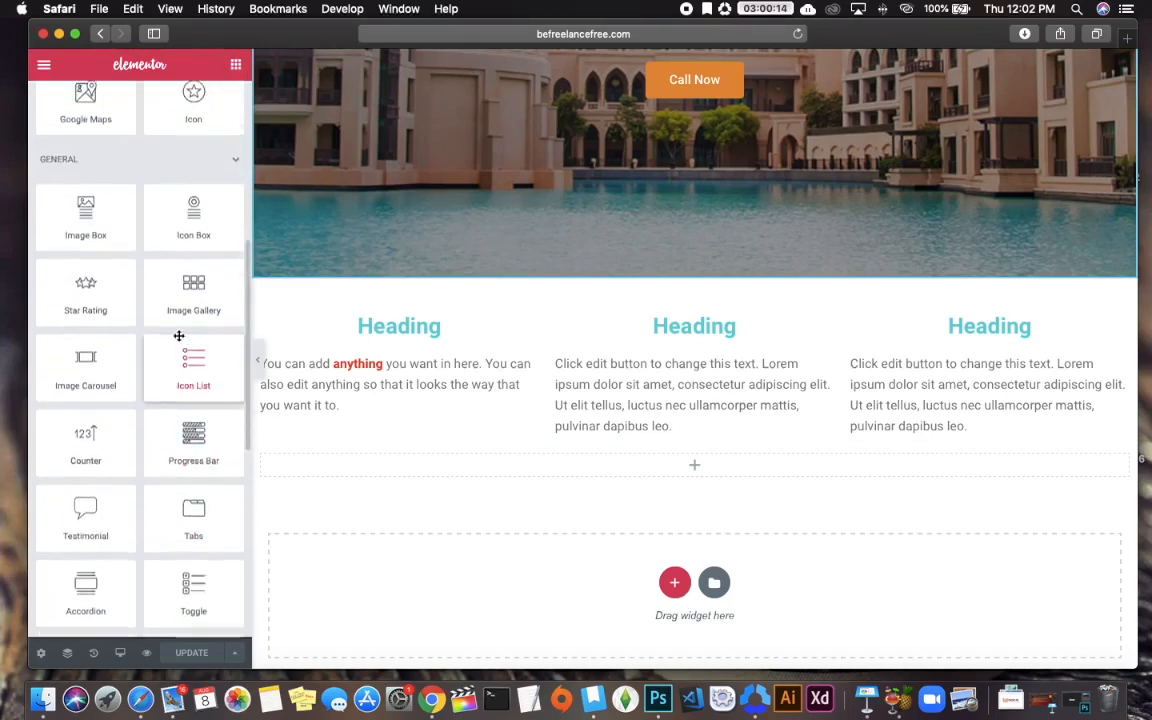
pyautogui.scroll(2, 178, 335)
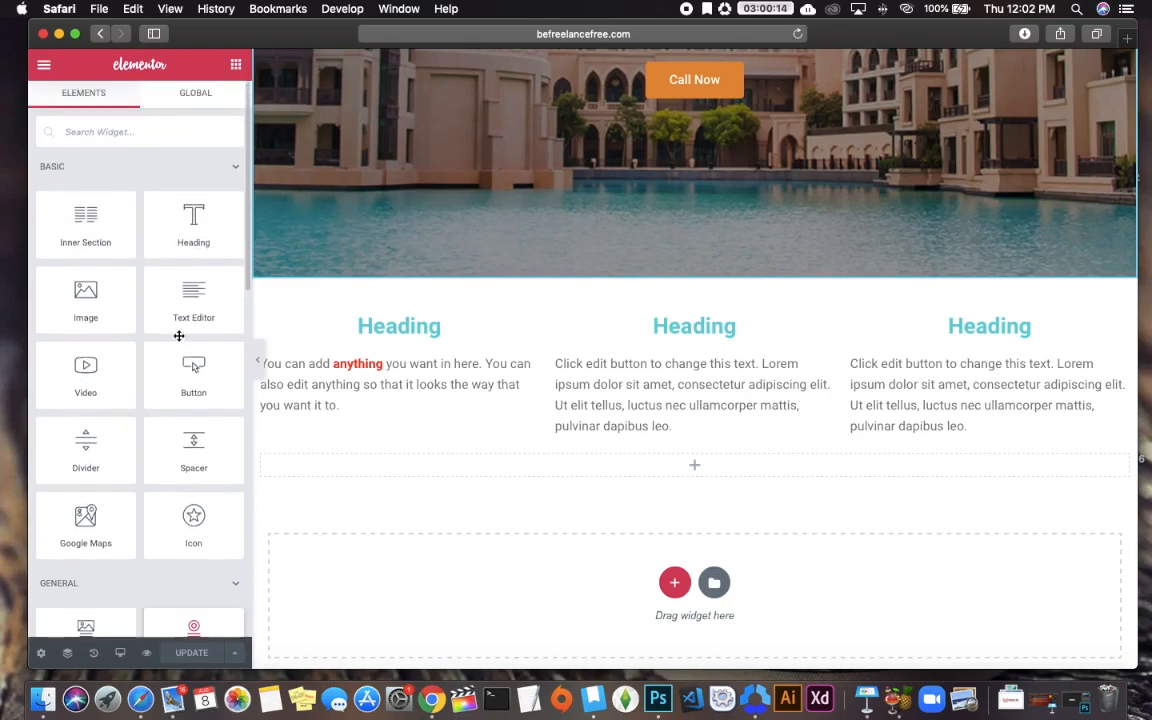
pyautogui.moveTo(190, 301); pyautogui.dragTo(658, 470)
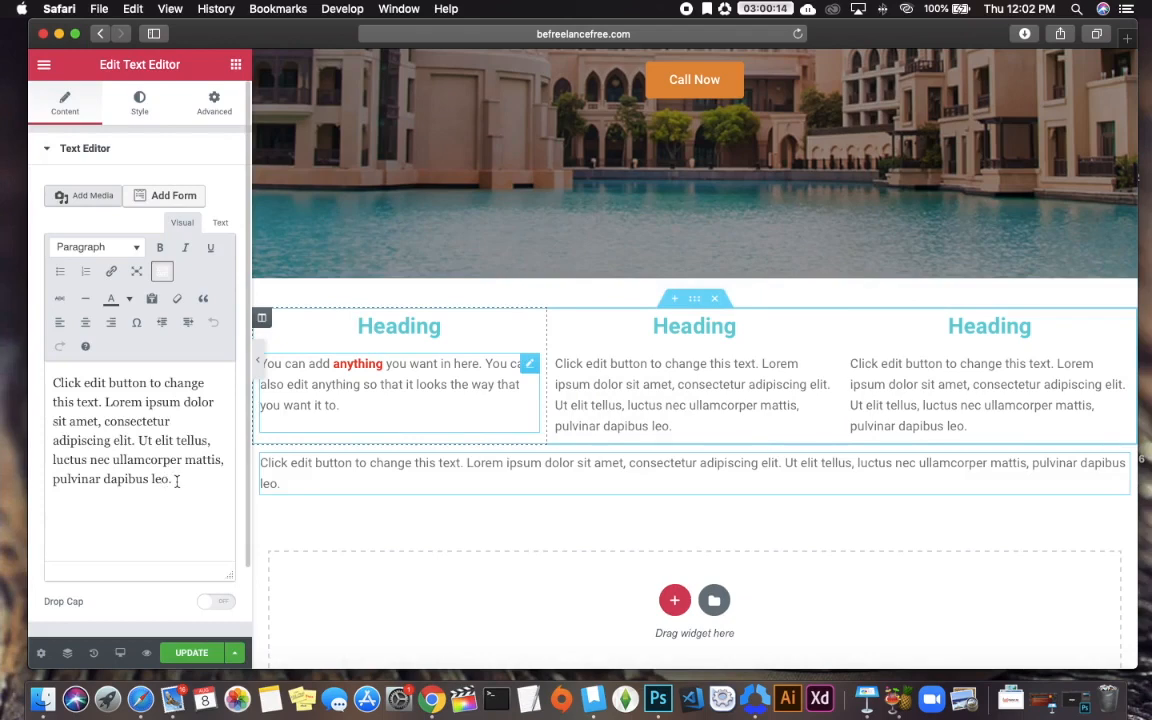
# - Fill the new text block with the placeholder text five times in one paragraph and twice in a second, and update the page
pyautogui.moveTo(176, 481); pyautogui.dragTo(26, 373)
pyautogui.press('cmd+c')
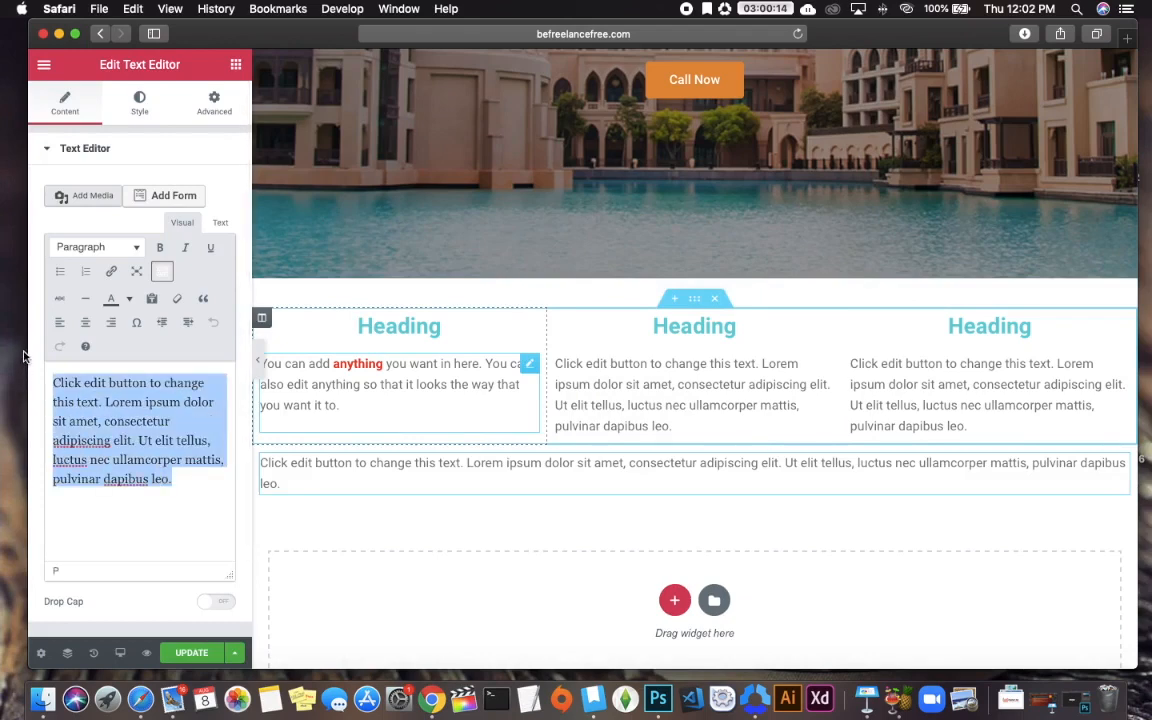
pyautogui.click(198, 482)
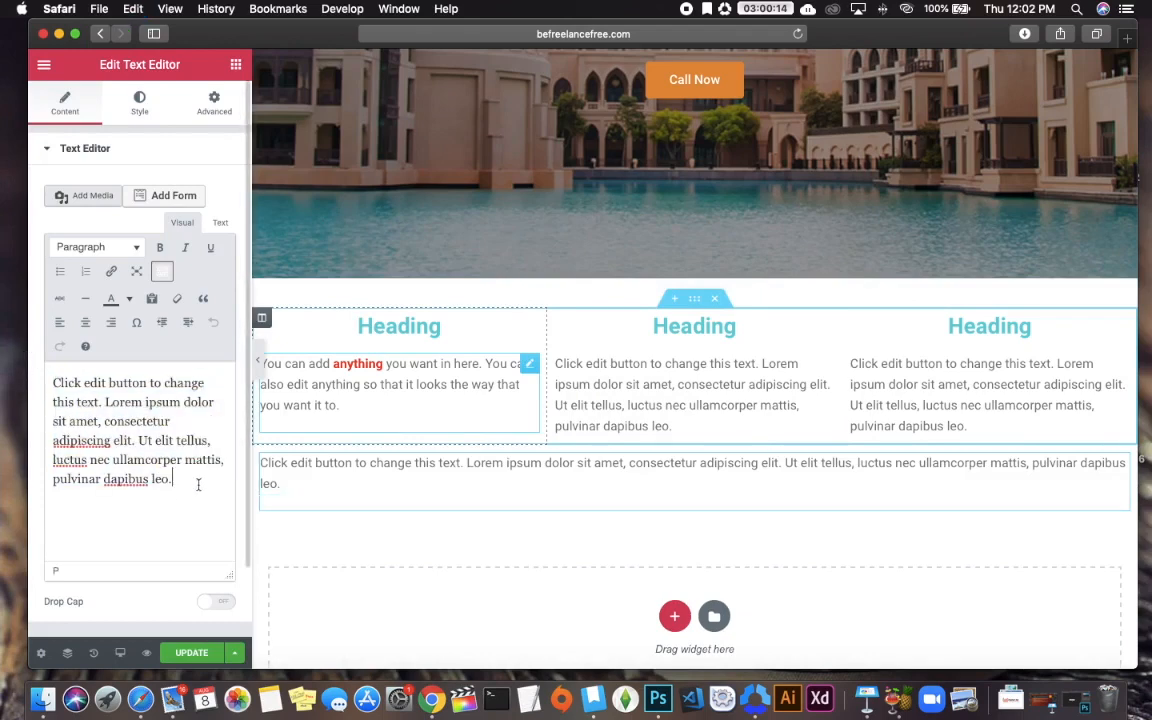
pyautogui.press('cmd+v')
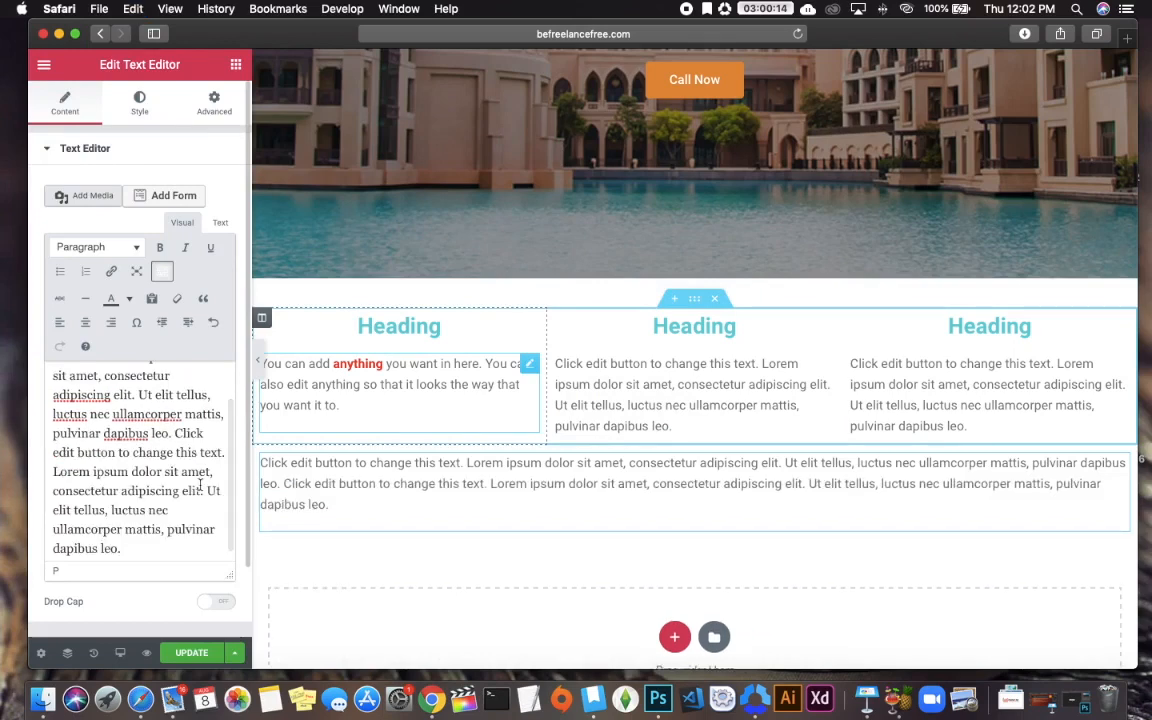
pyautogui.press('cmd+v')
pyautogui.press('super+v')
pyautogui.press('super+v')
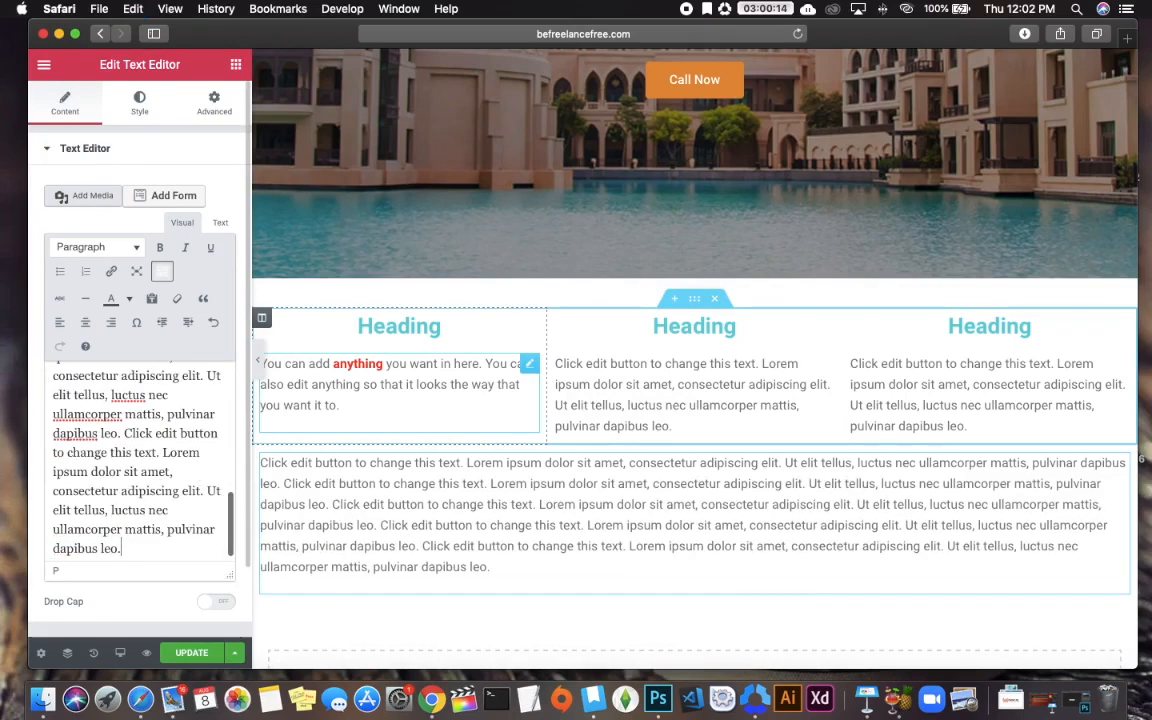
pyautogui.press('Return')
pyautogui.press('super+v')
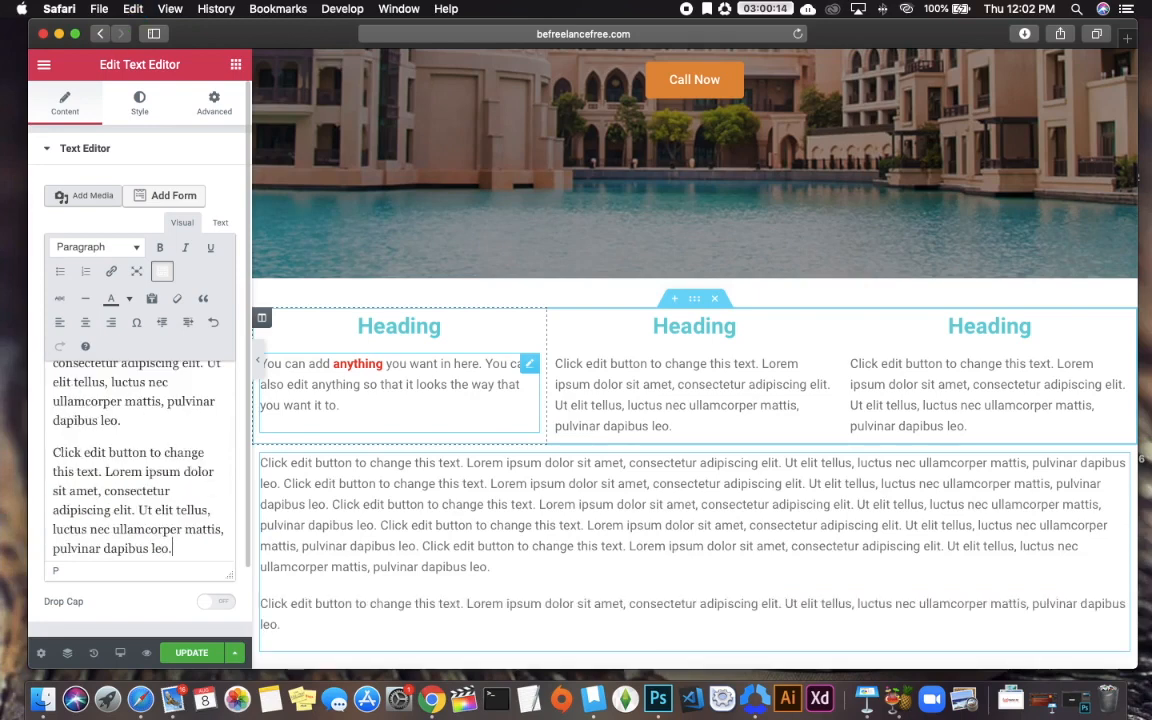
pyautogui.press('super+v')
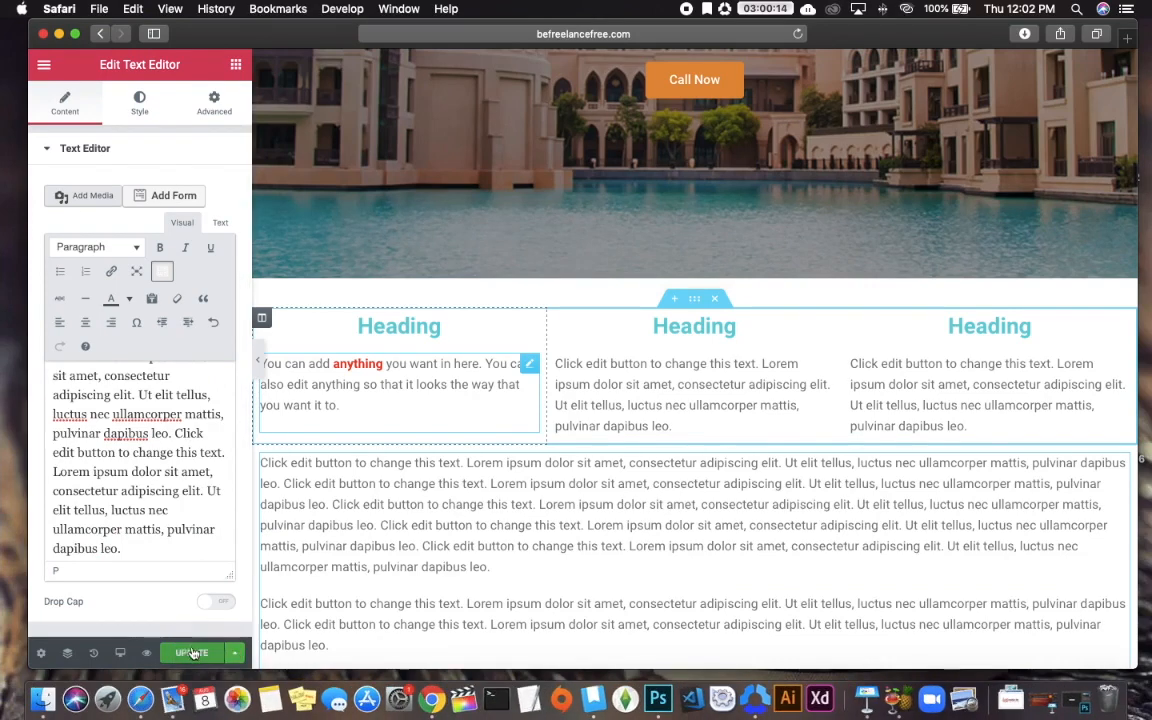
pyautogui.click(193, 655)
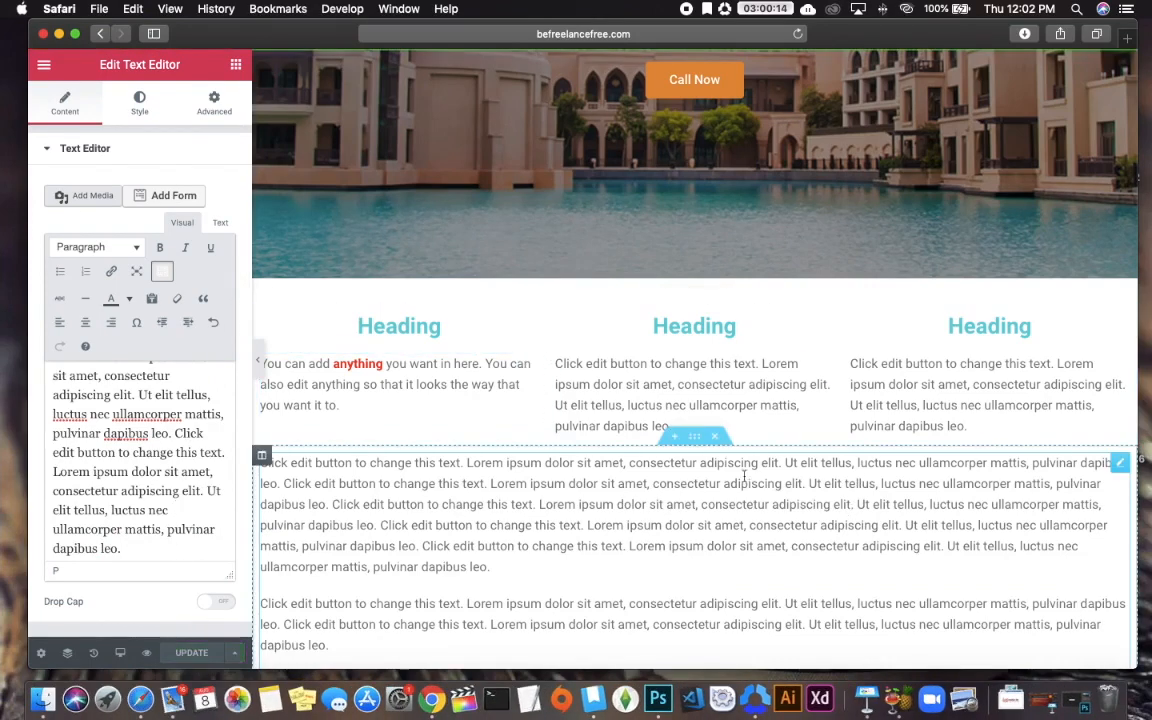
# - Unlink the single-column text section's margins, set its top margin to 36 px, and preview the updated page
pyautogui.click(693, 438)
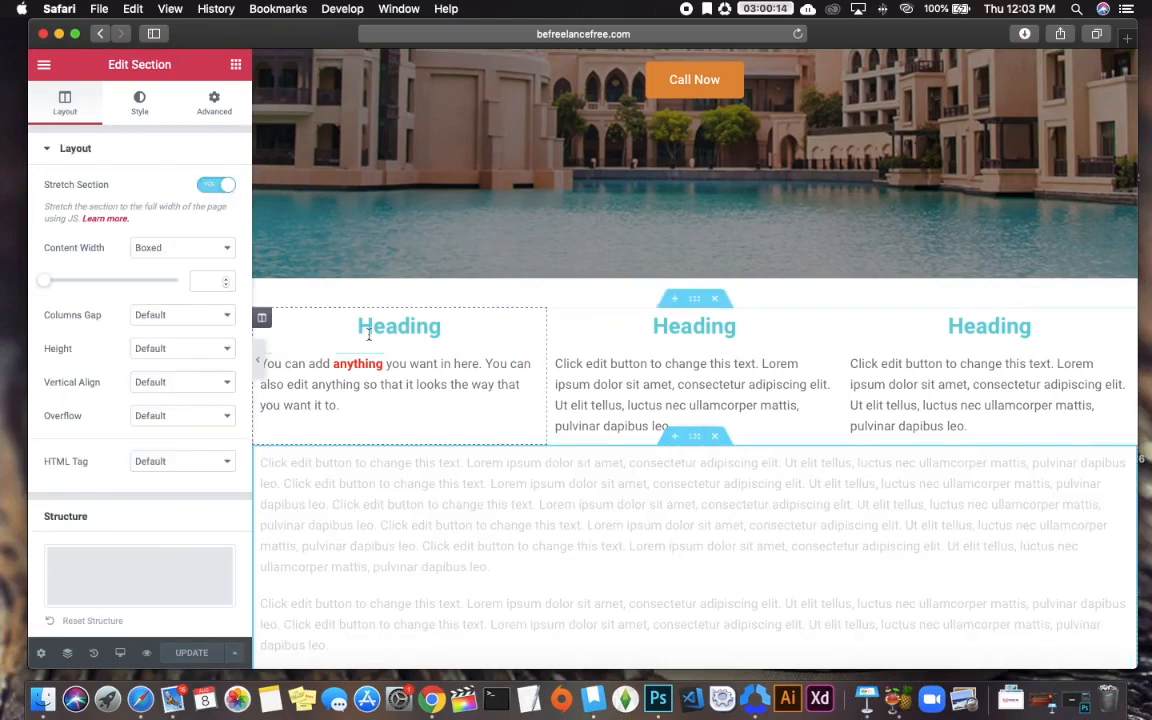
pyautogui.click(200, 104)
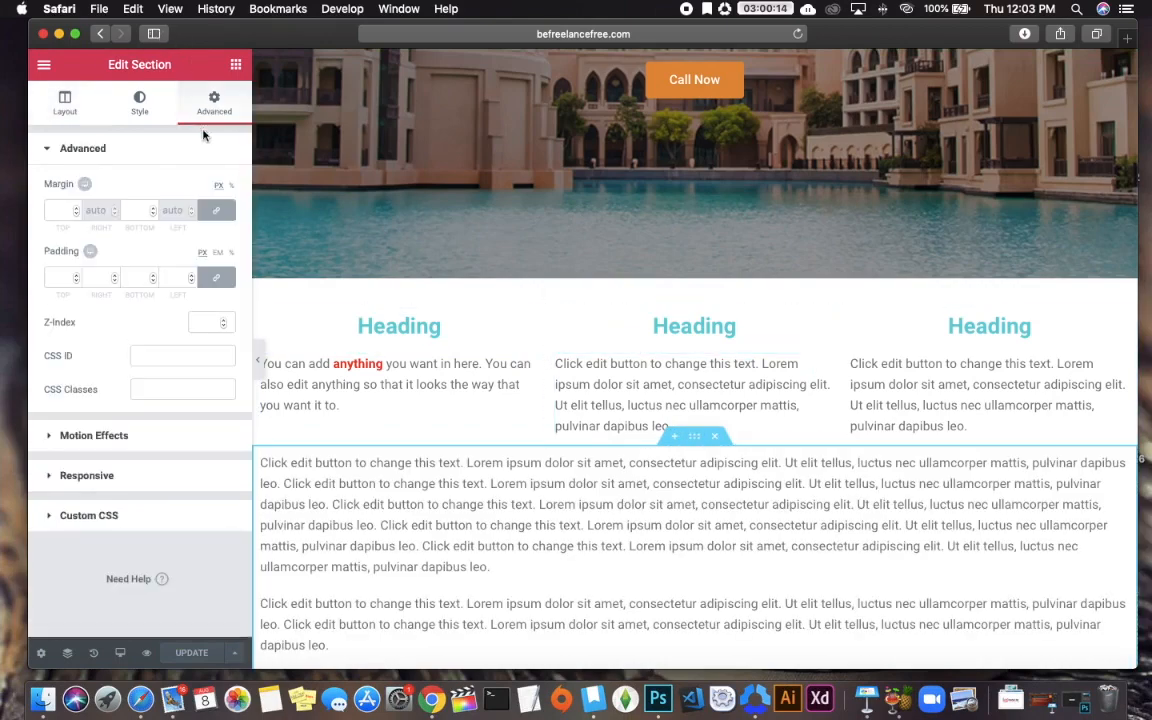
pyautogui.click(216, 210)
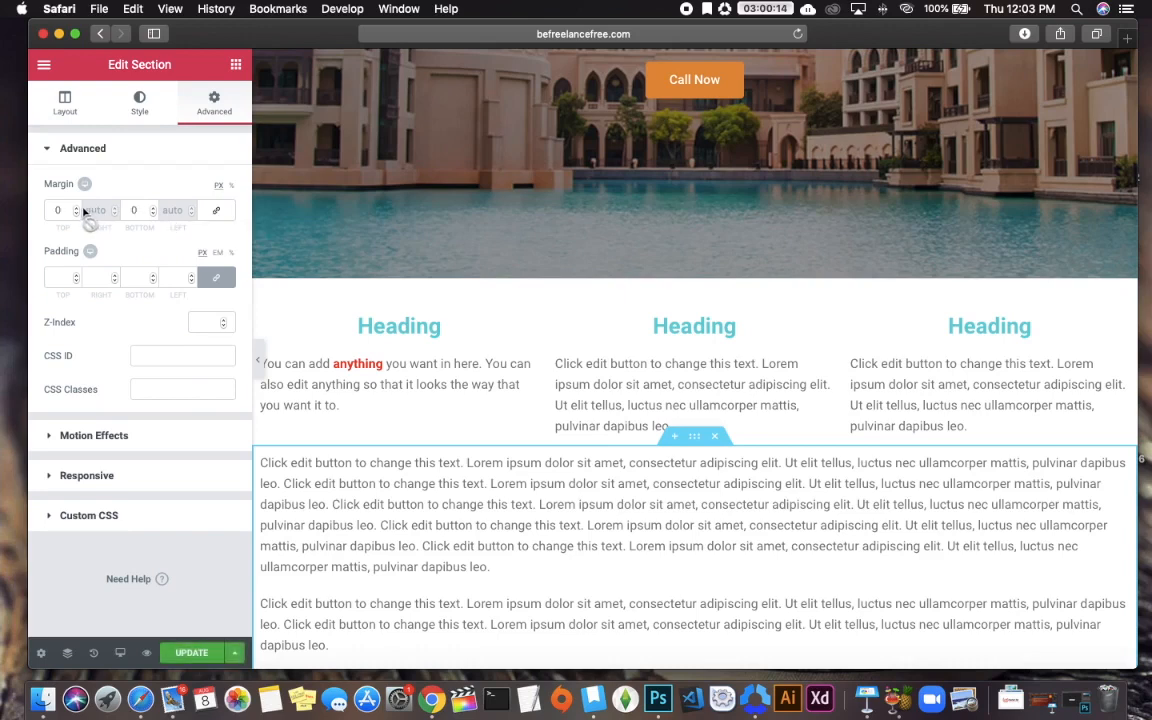
pyautogui.moveTo(75, 210); pyautogui.dragTo(75, 210)
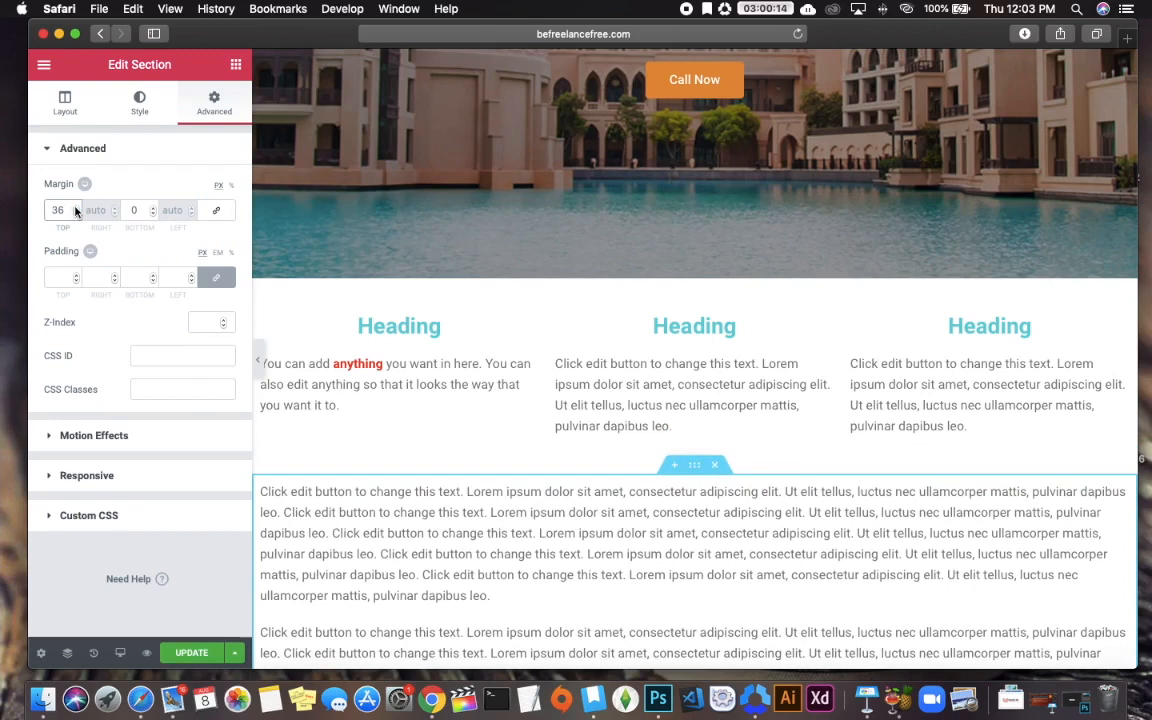
pyautogui.click(191, 652)
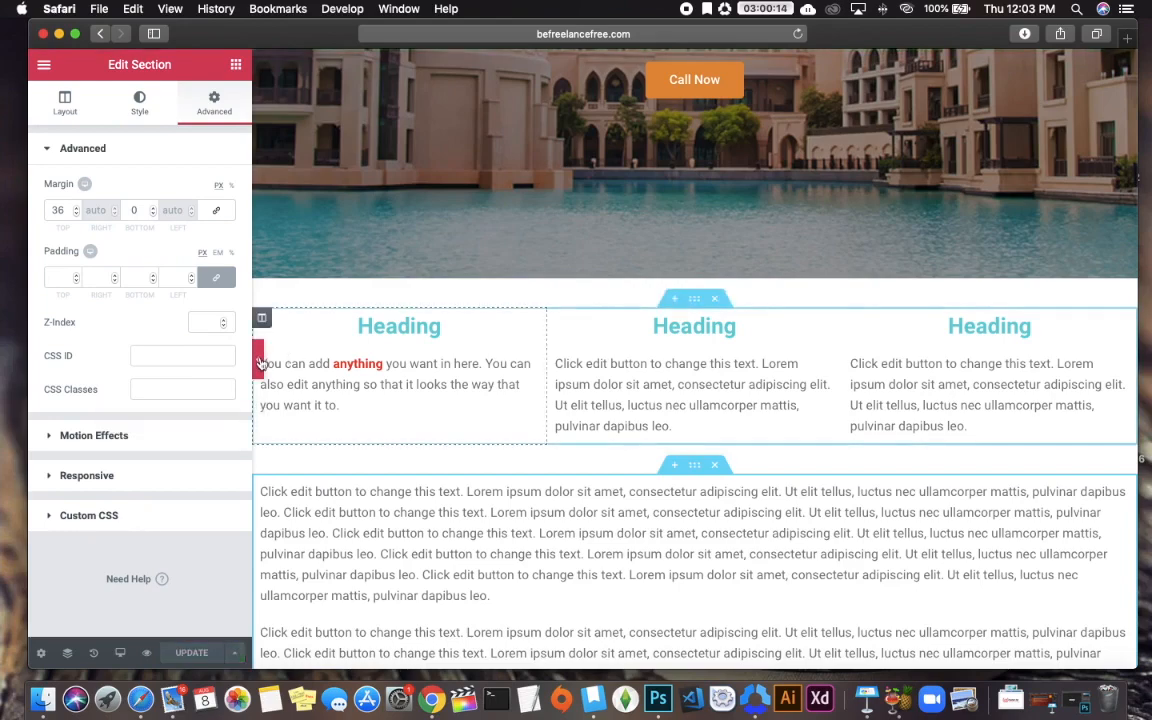
pyautogui.scroll(-6, 386, 500)
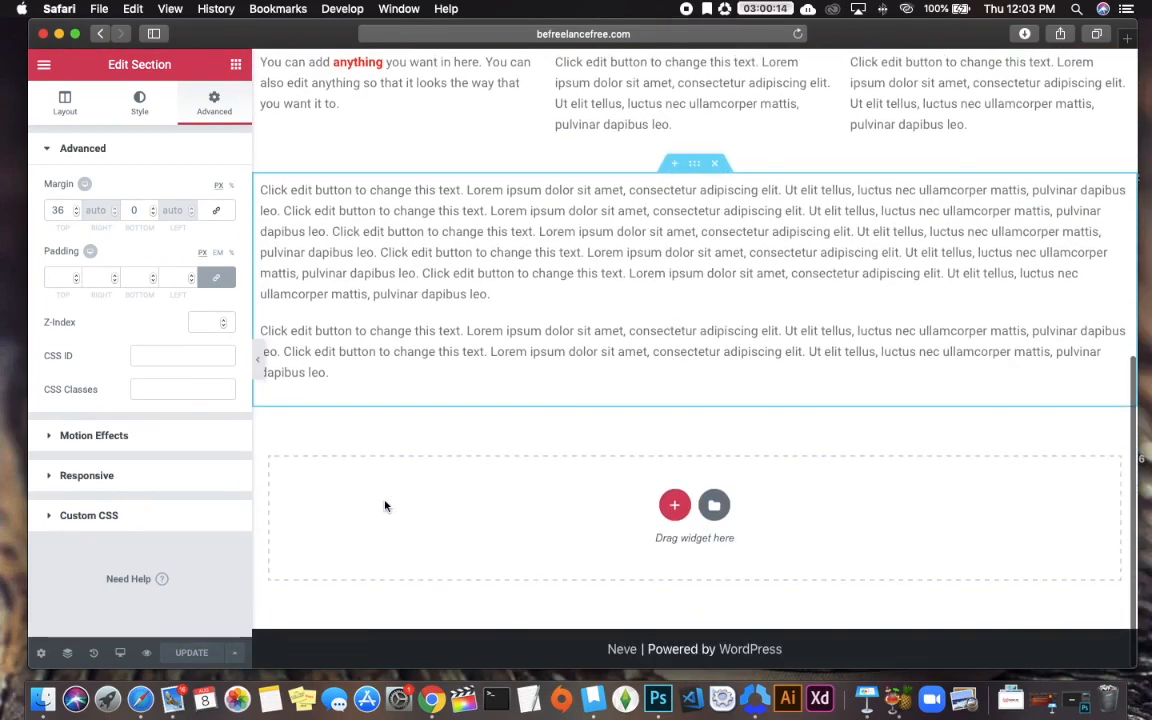
pyautogui.click(257, 358)
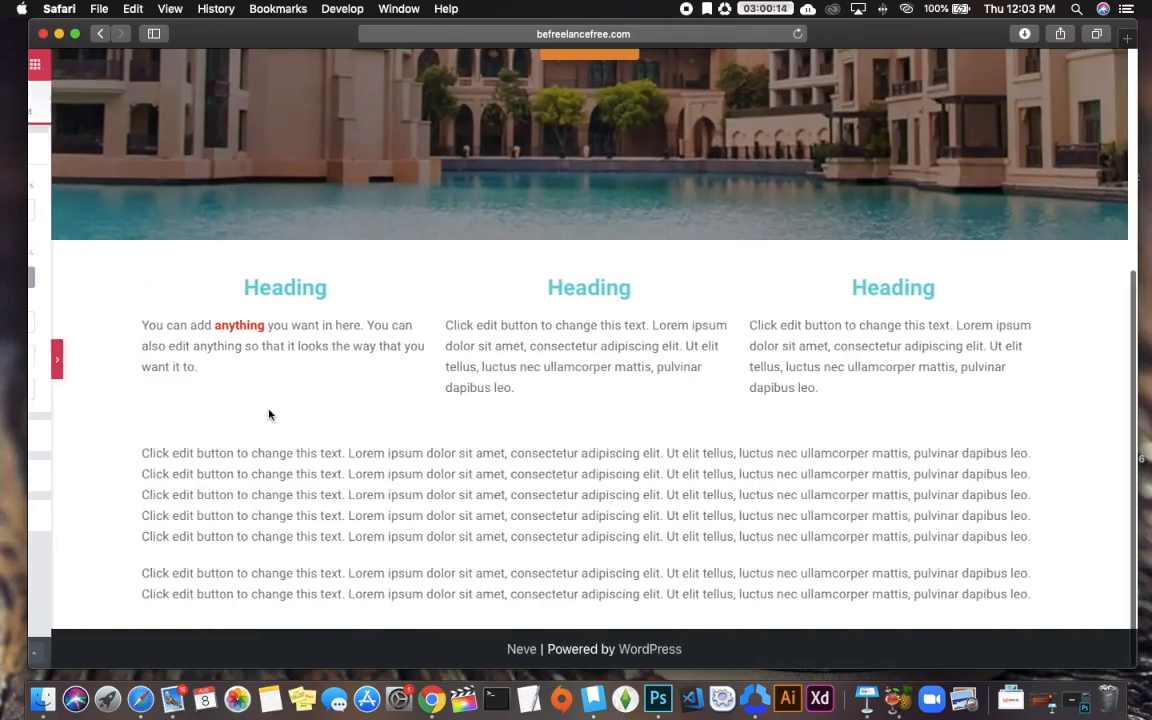
# - Add a three-column section with a wide middle column below the text section and enable Stretch Section for it
pyautogui.scroll(7, 400, 405)
pyautogui.scroll(-7, 408, 401)
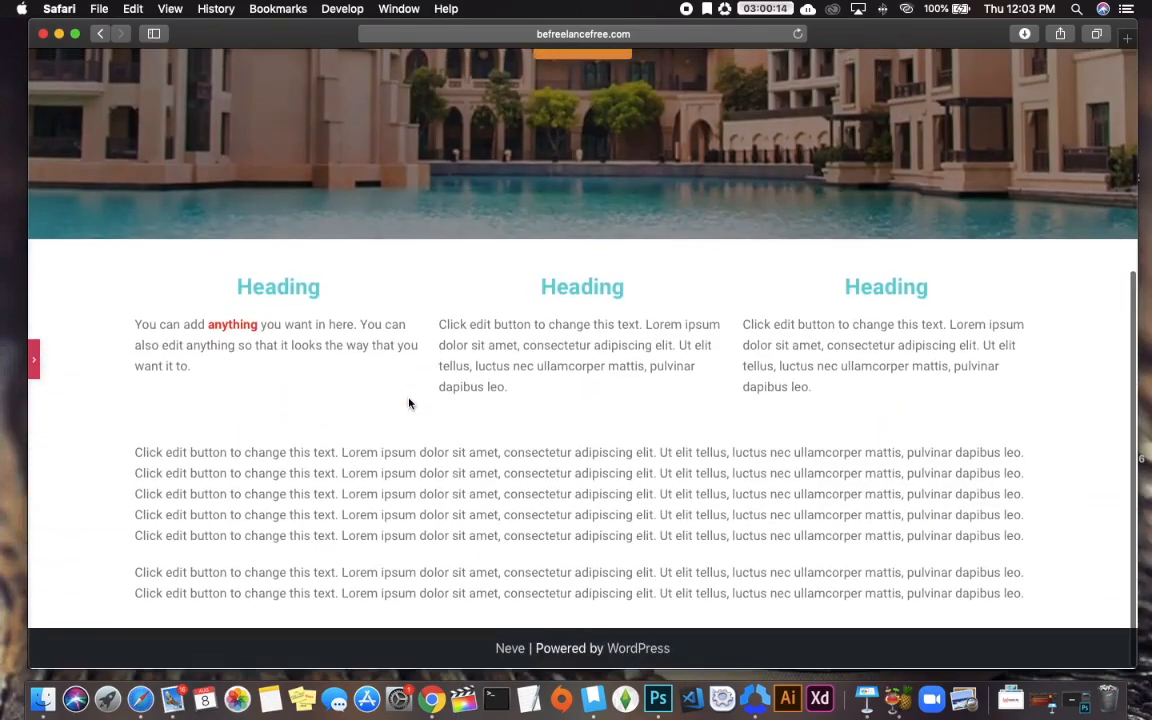
pyautogui.click(34, 350)
pyautogui.scroll(-5, 610, 404)
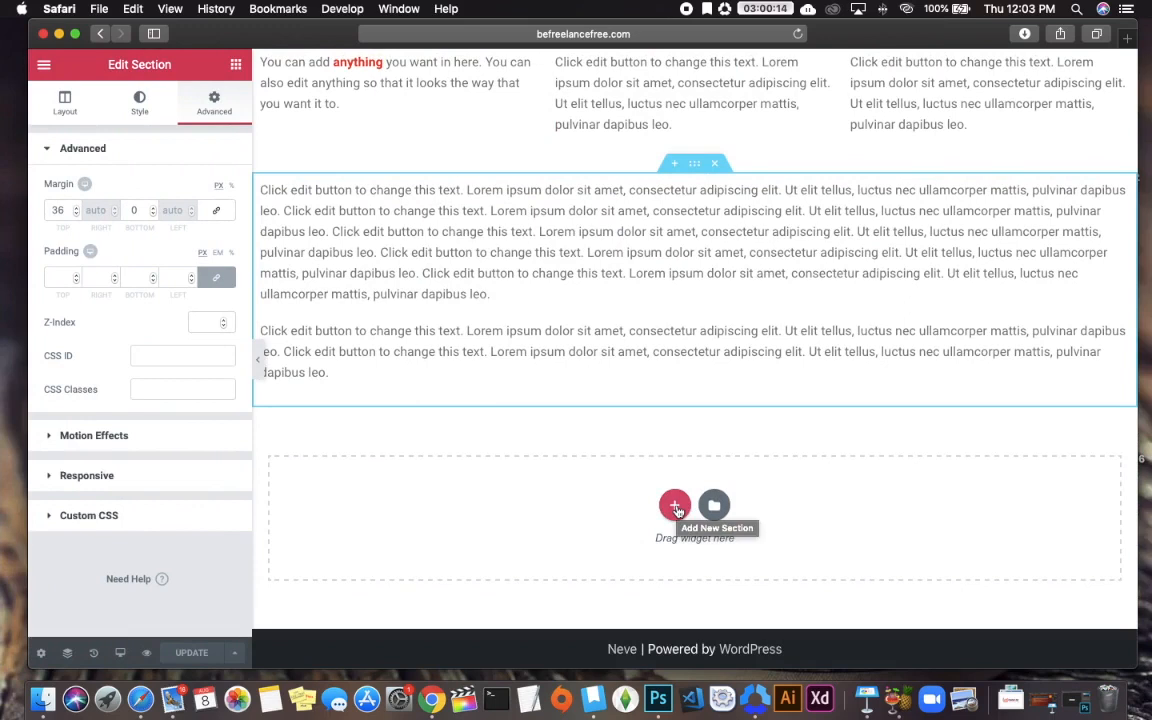
pyautogui.click(675, 506)
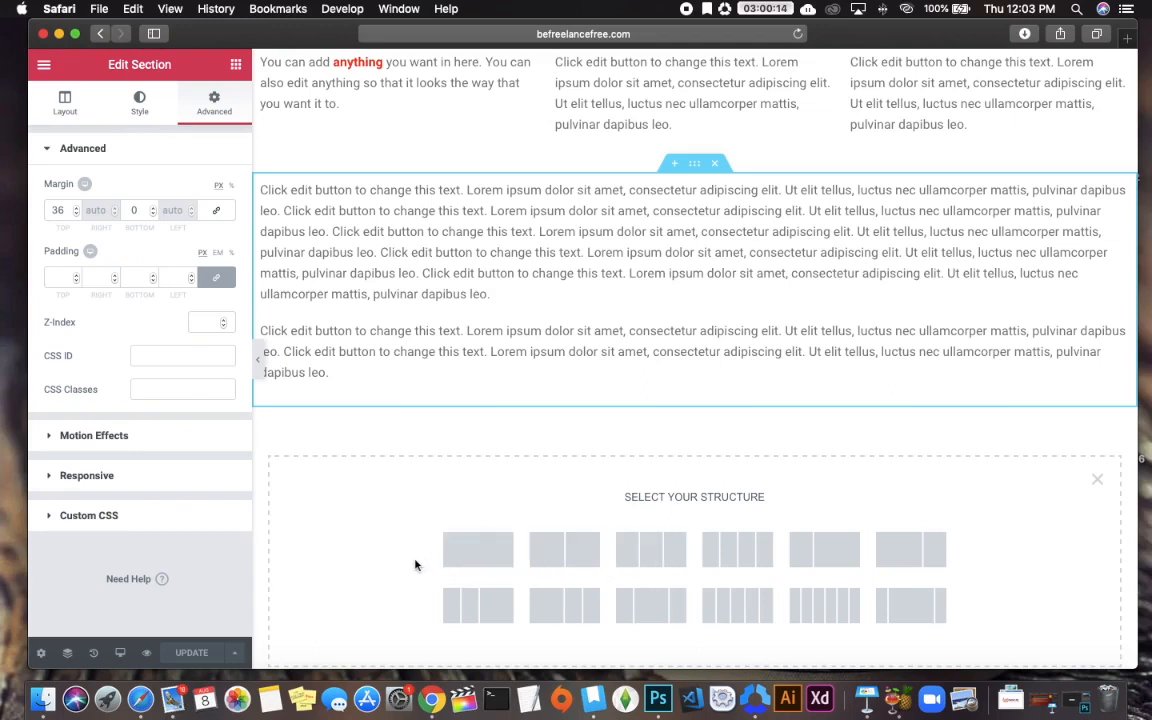
pyautogui.scroll(-2, 414, 566)
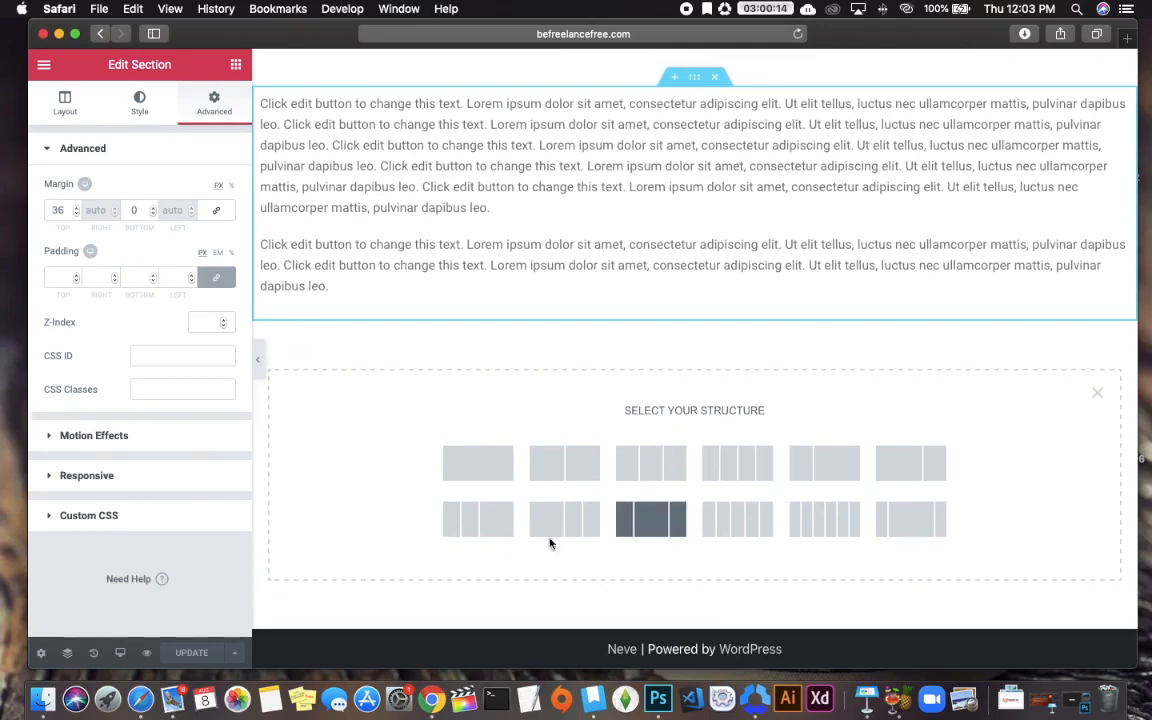
pyautogui.click(651, 519)
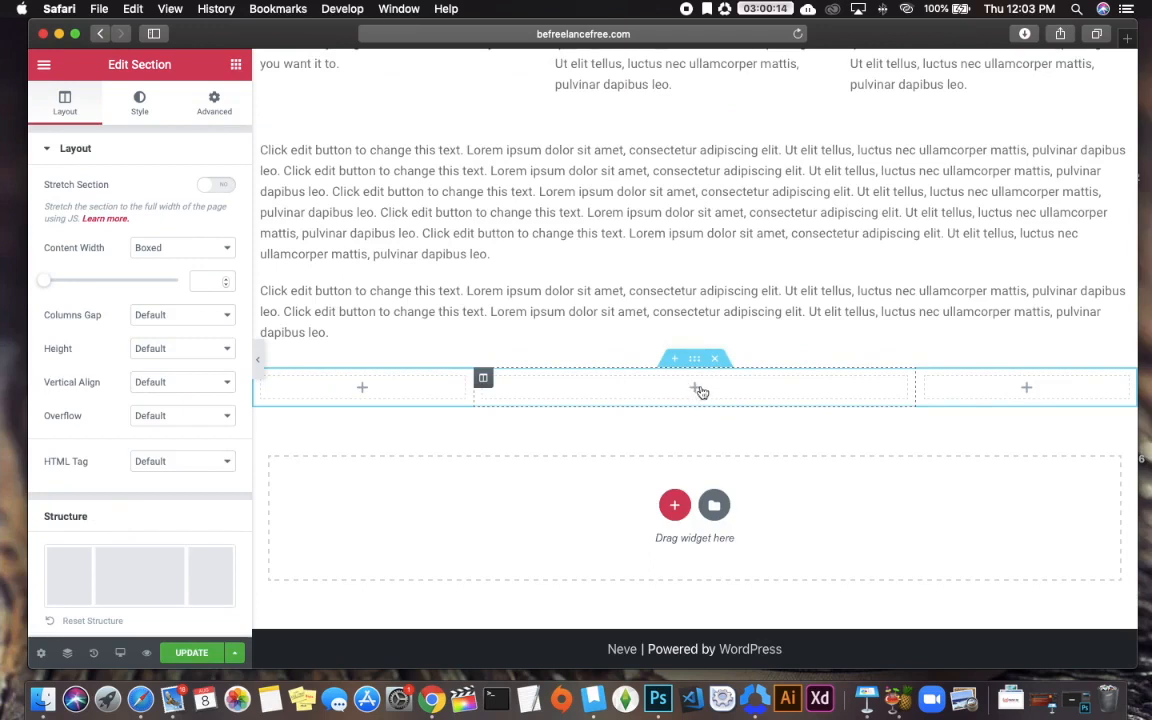
pyautogui.click(218, 186)
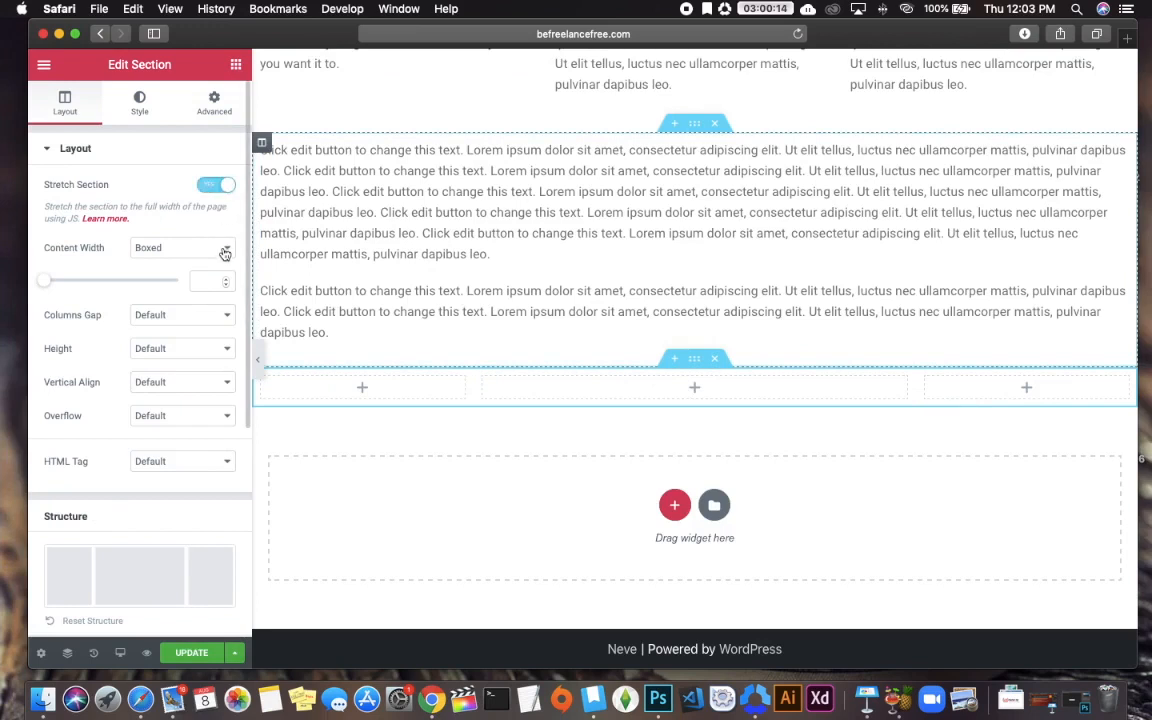
# - Place a WPForms widget in the new section's wide middle column and set its form to Simple Contact Form
pyautogui.click(698, 390)
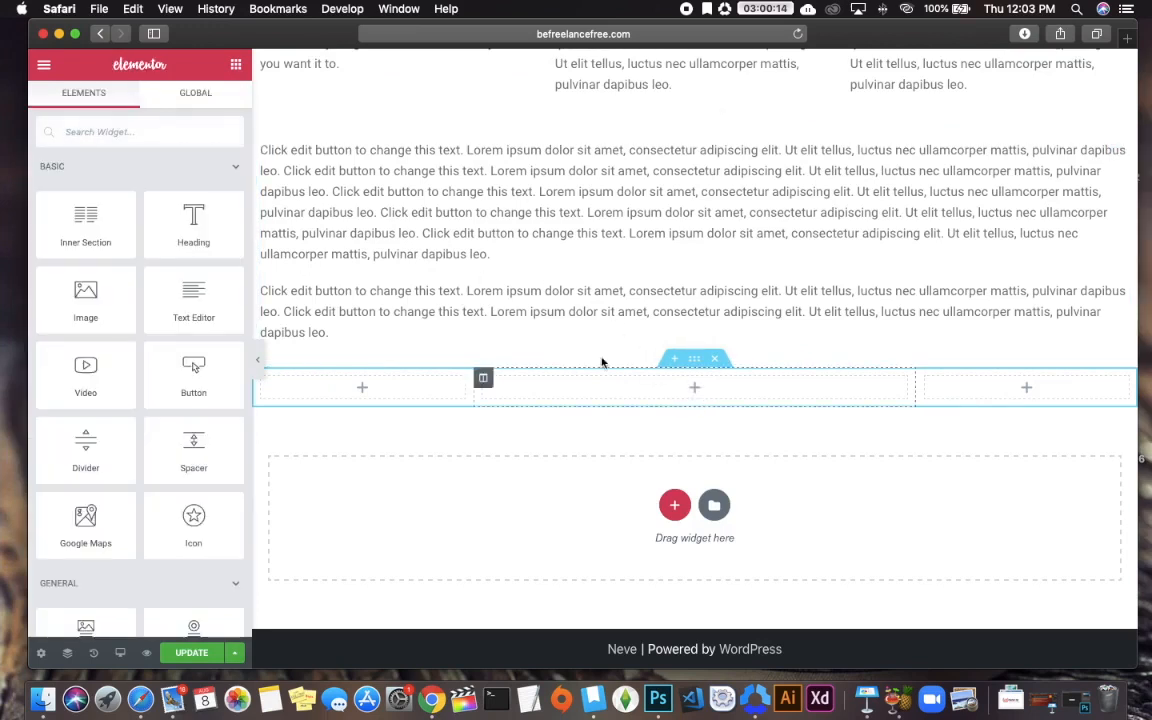
pyautogui.scroll(-2, 207, 334)
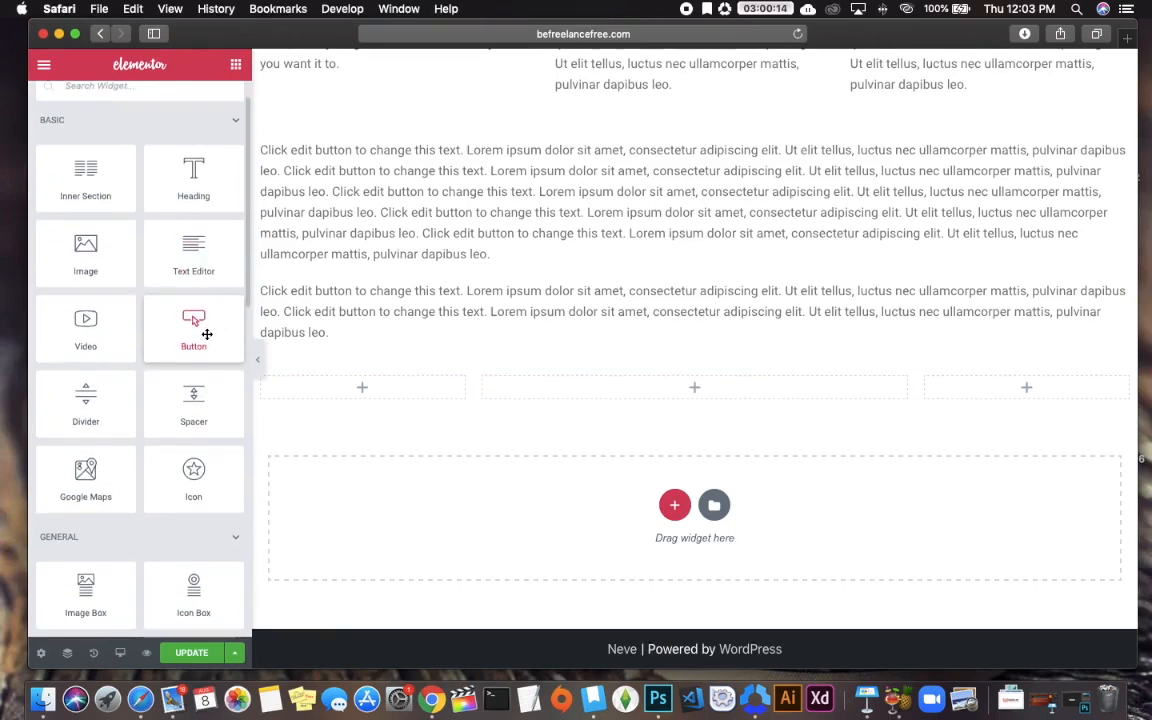
pyautogui.scroll(-20, 206, 334)
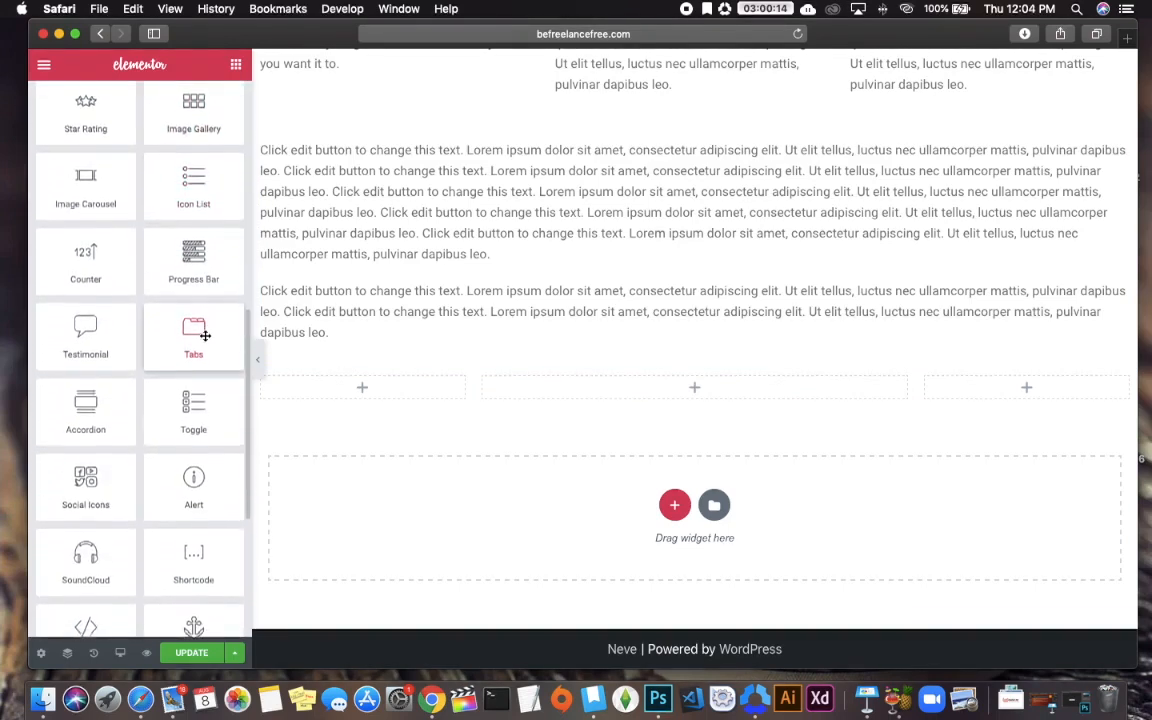
pyautogui.scroll(-10, 205, 336)
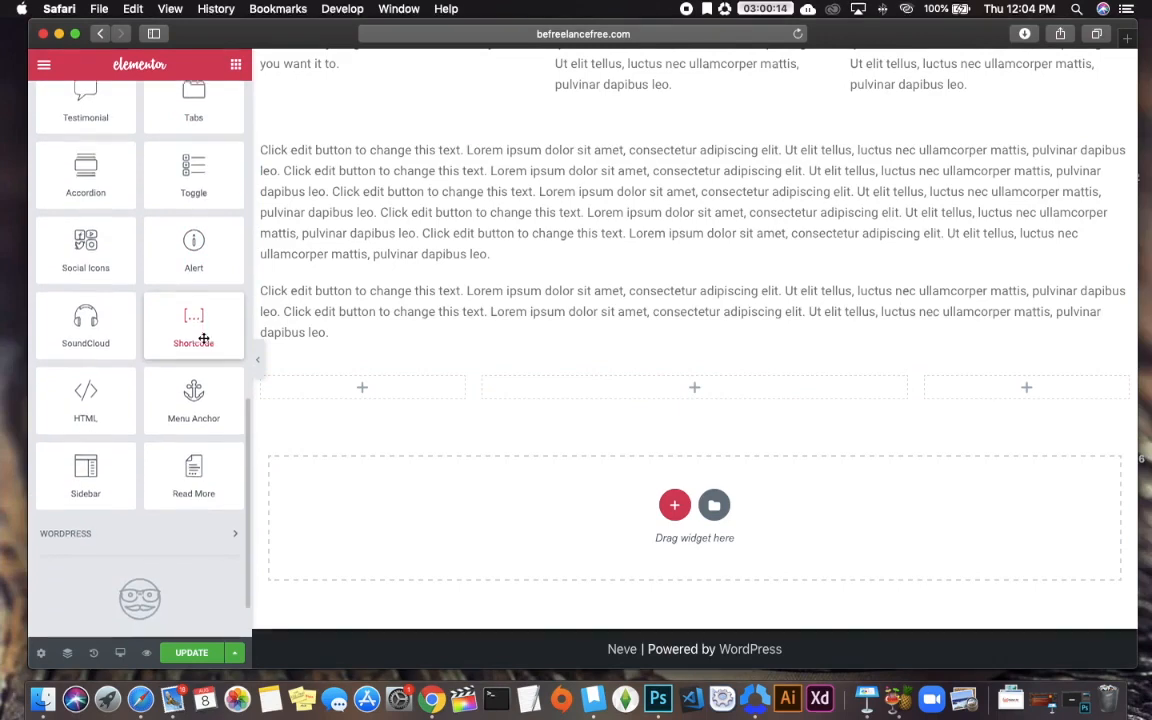
pyautogui.scroll(-3, 203, 337)
pyautogui.click(223, 466)
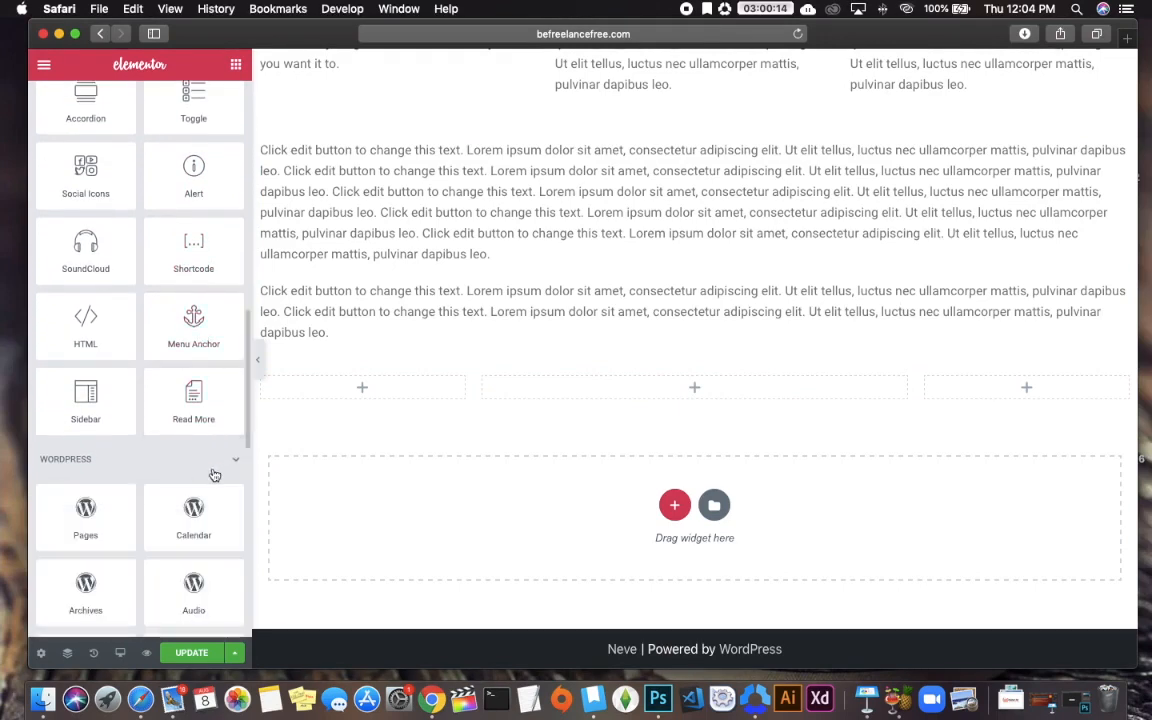
pyautogui.scroll(-15, 205, 474)
pyautogui.scroll(-2, 200, 473)
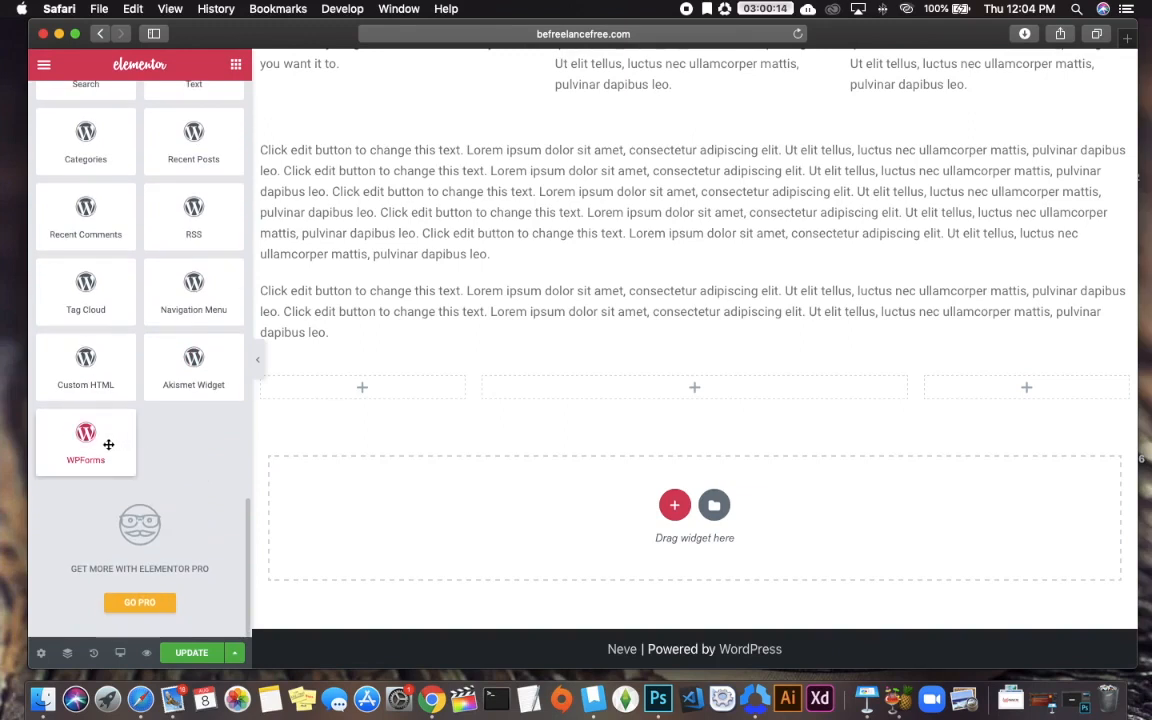
pyautogui.moveTo(70, 449); pyautogui.dragTo(730, 397)
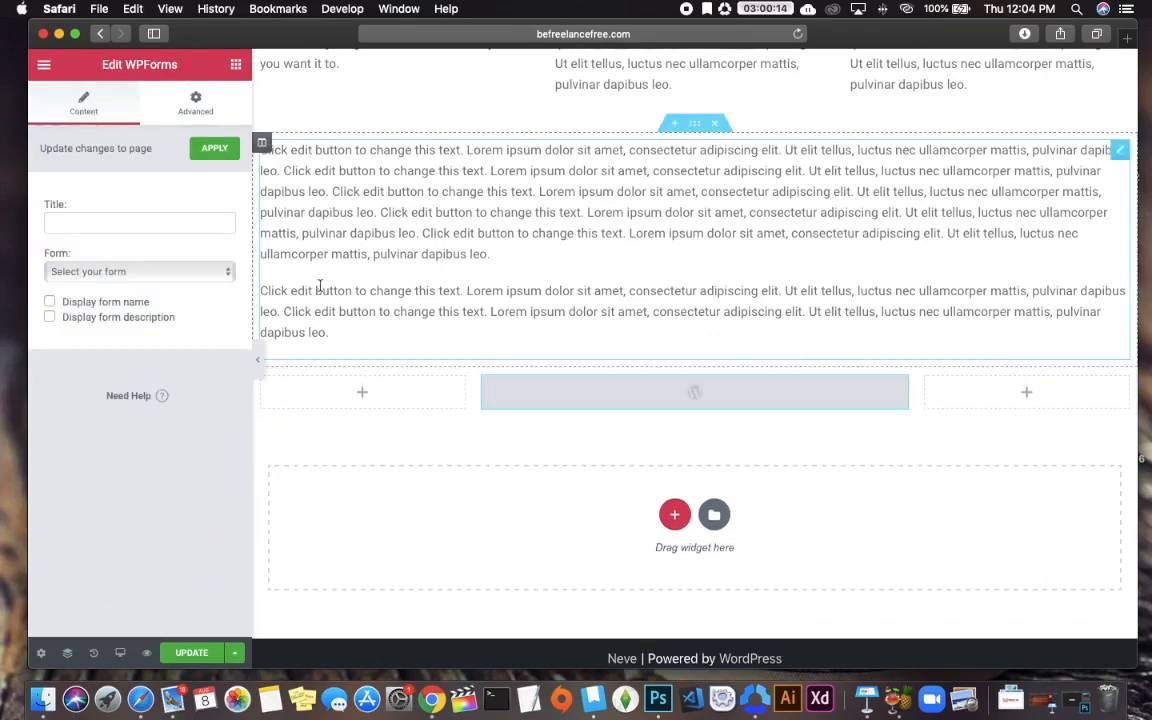
pyautogui.click(224, 276)
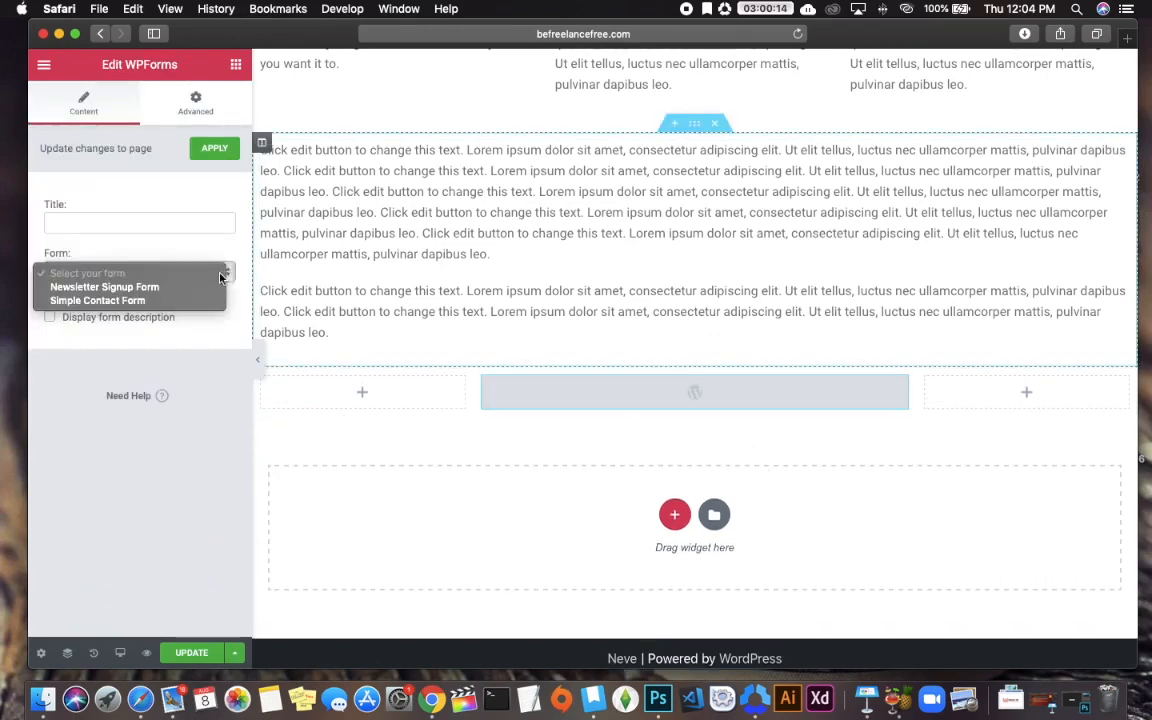
pyautogui.click(190, 300)
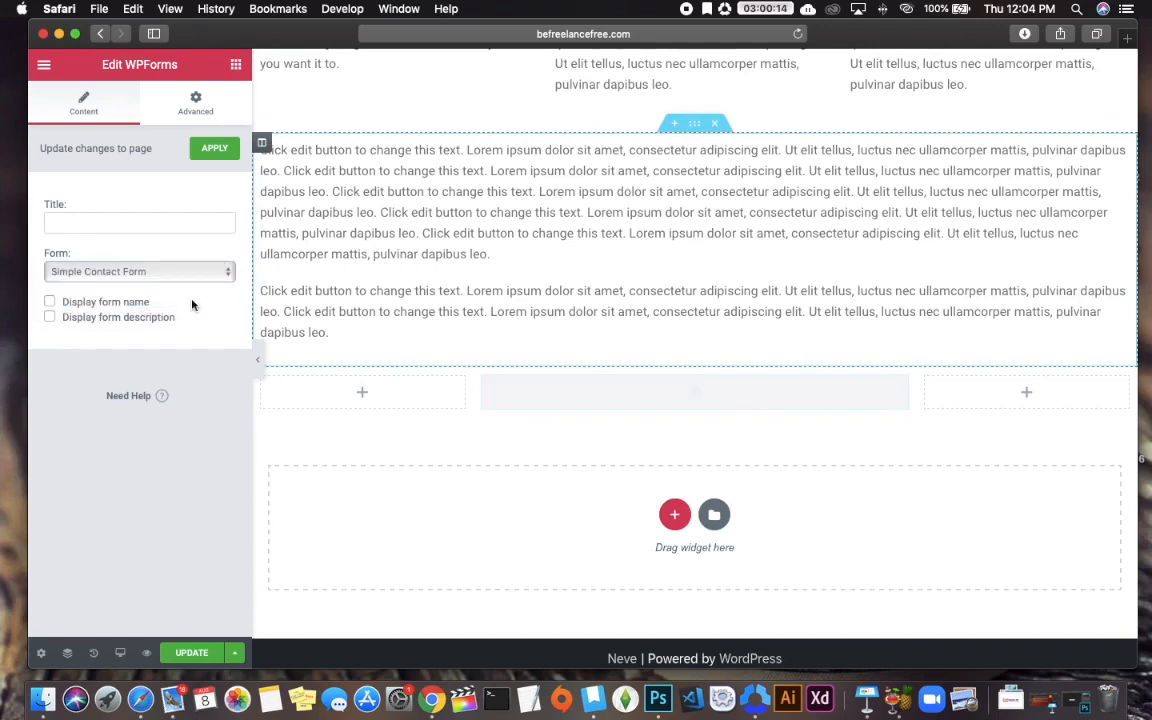
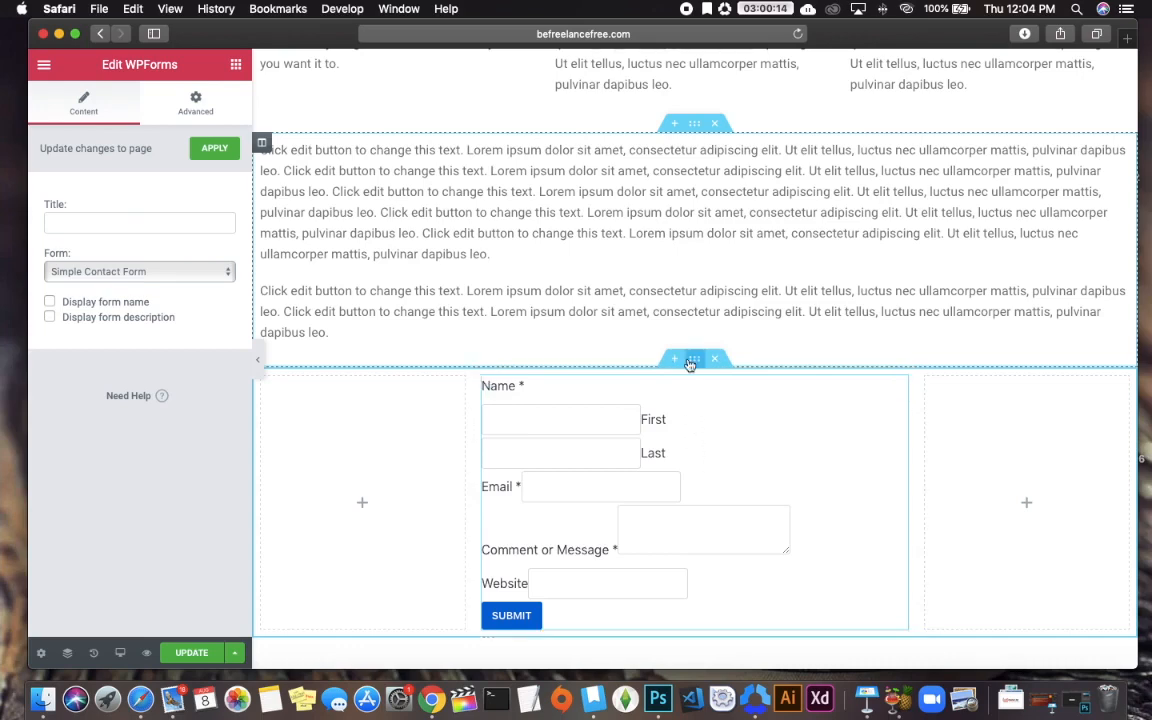
# - Unlink the contact form section's margins, set its top margin to 26 px, and update the page
pyautogui.scroll(1, 692, 362)
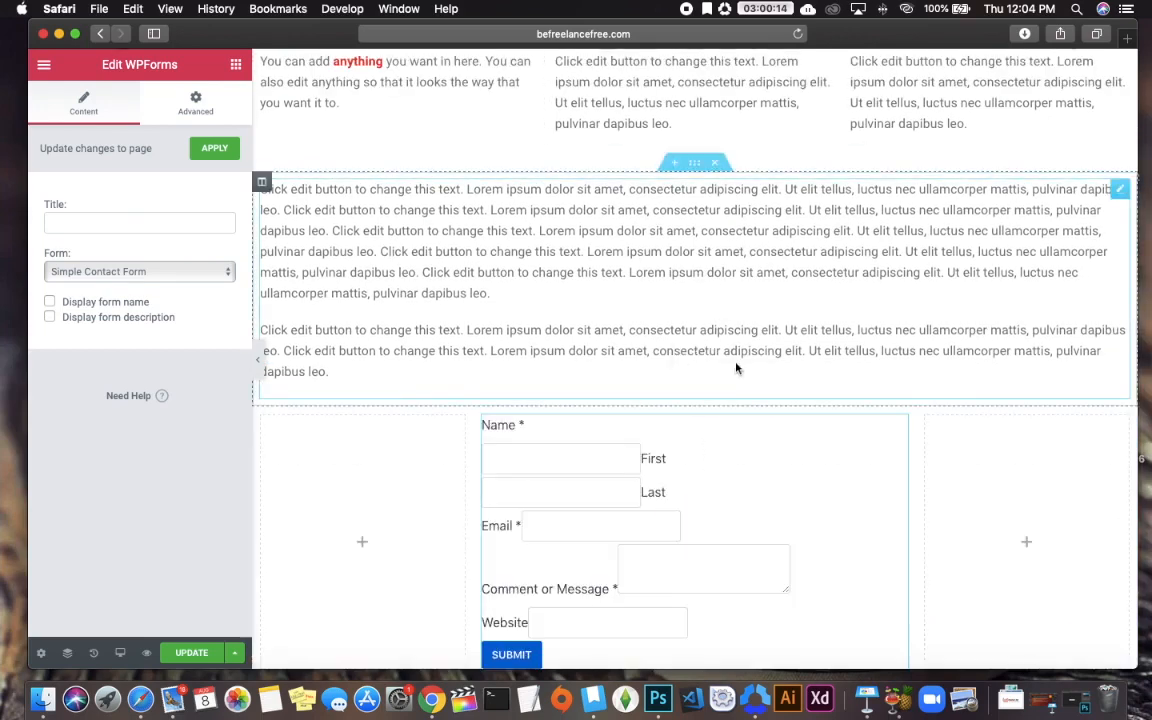
pyautogui.click(684, 399)
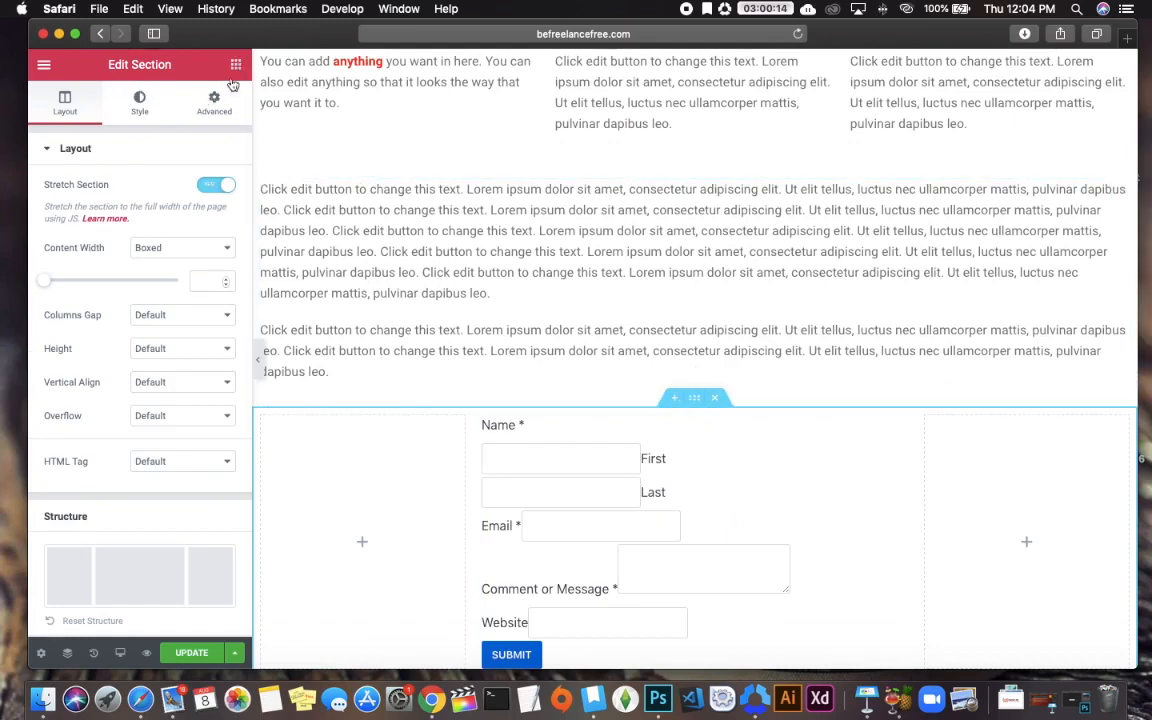
pyautogui.click(203, 96)
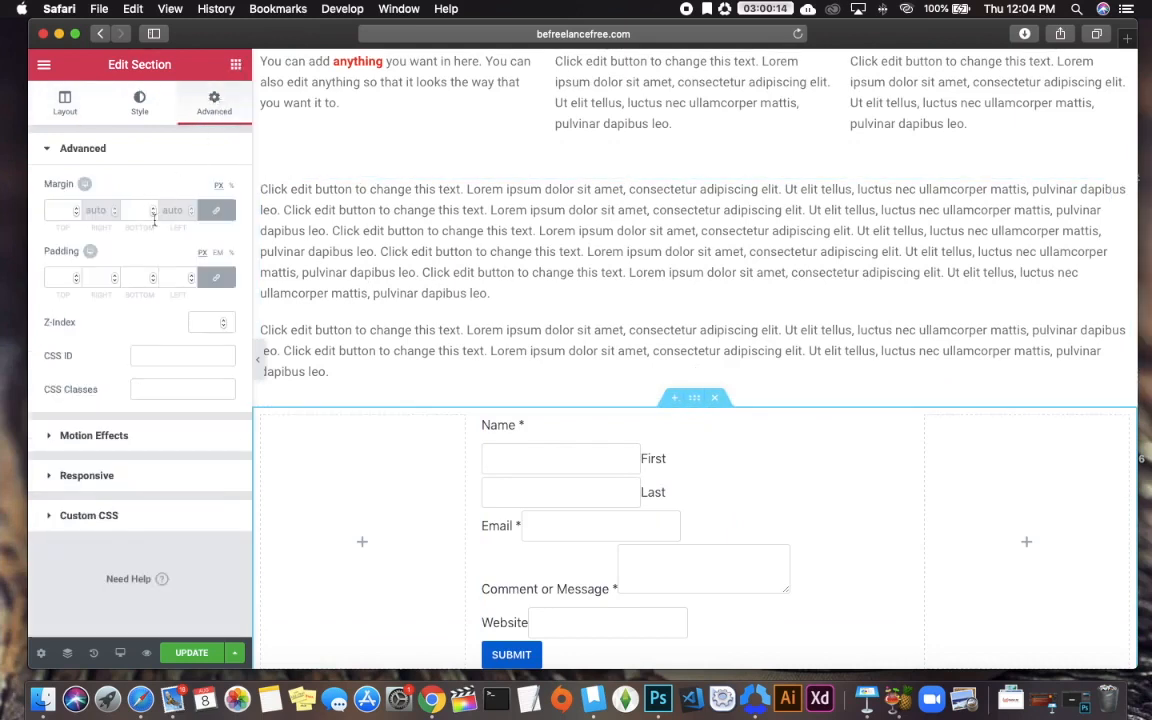
pyautogui.click(216, 210)
pyautogui.click(77, 211)
pyautogui.click(77, 211)
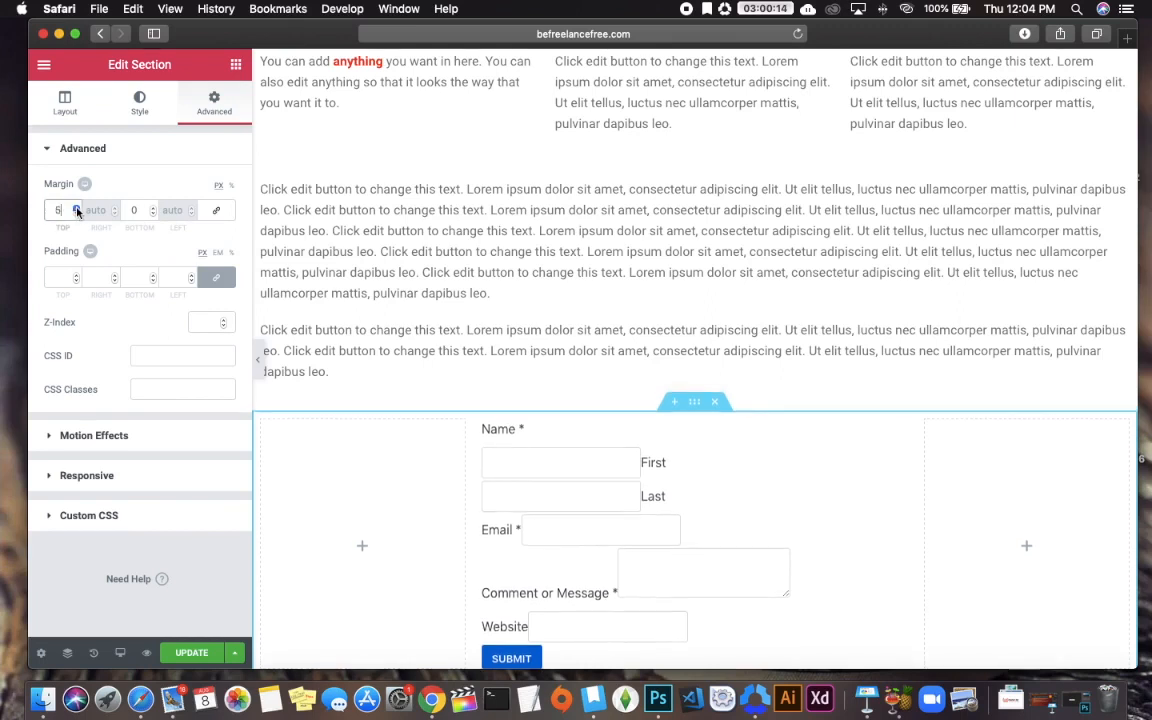
pyautogui.click(77, 211)
pyautogui.click(77, 211)
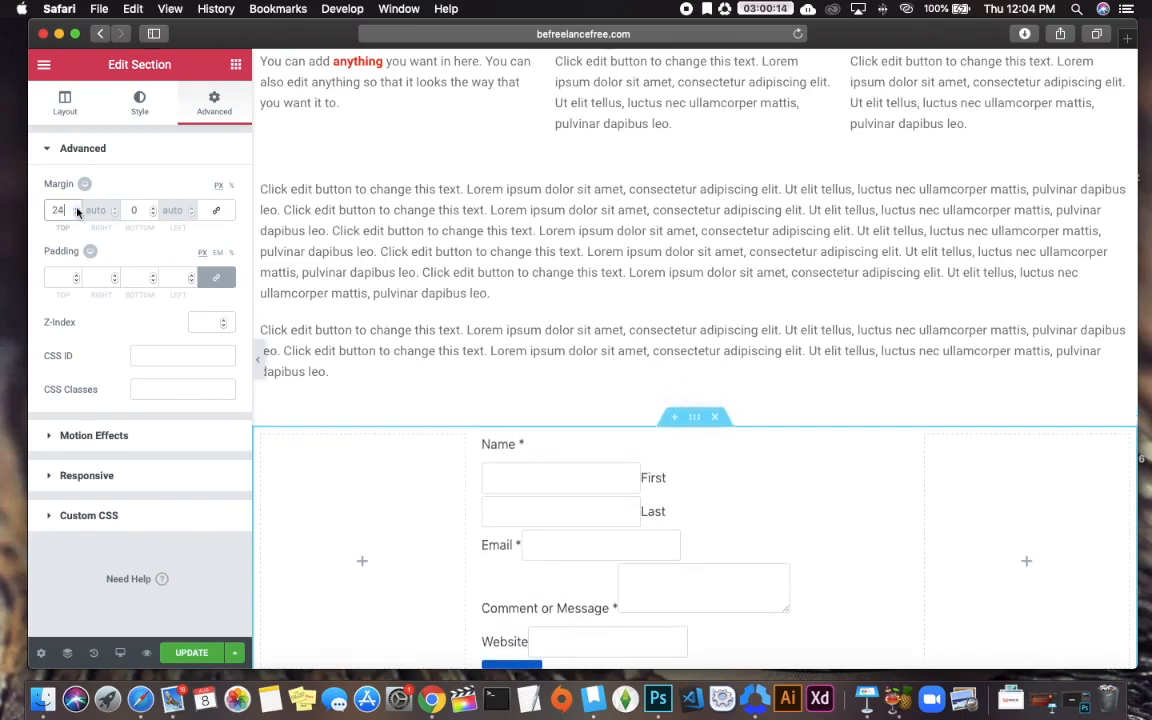
pyautogui.click(77, 211)
pyautogui.click(77, 211)
pyautogui.click(77, 211)
pyautogui.click(77, 211)
pyautogui.click(77, 211)
pyautogui.click(77, 211)
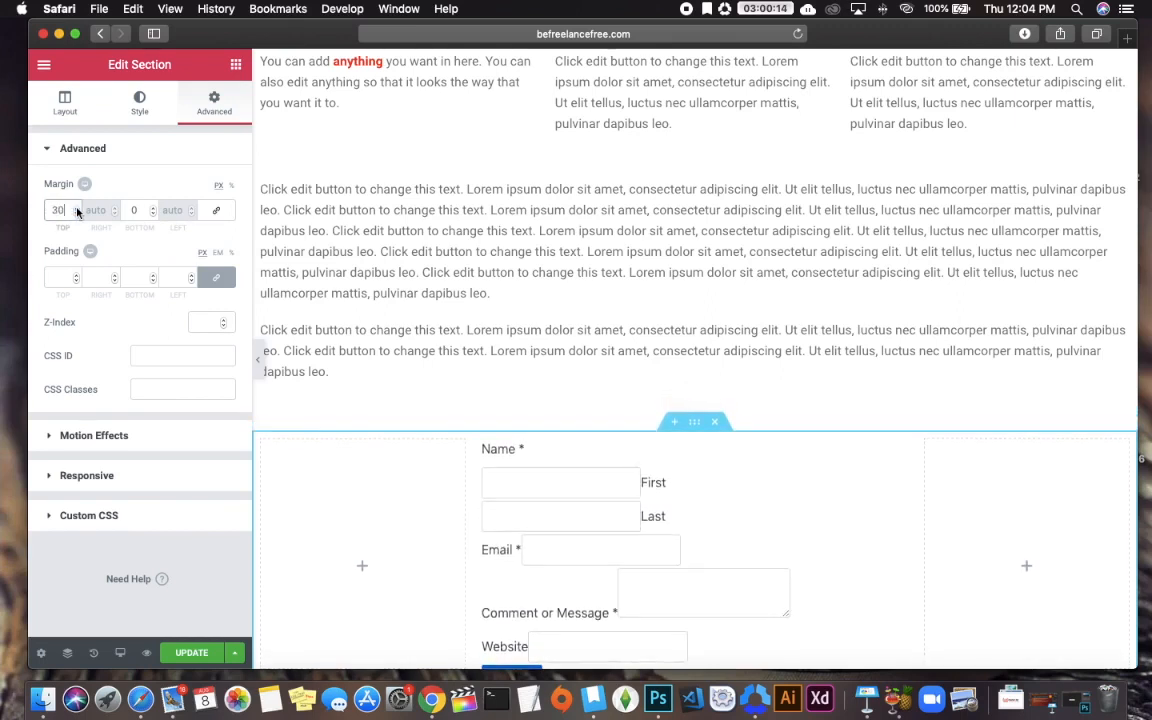
pyautogui.click(77, 214)
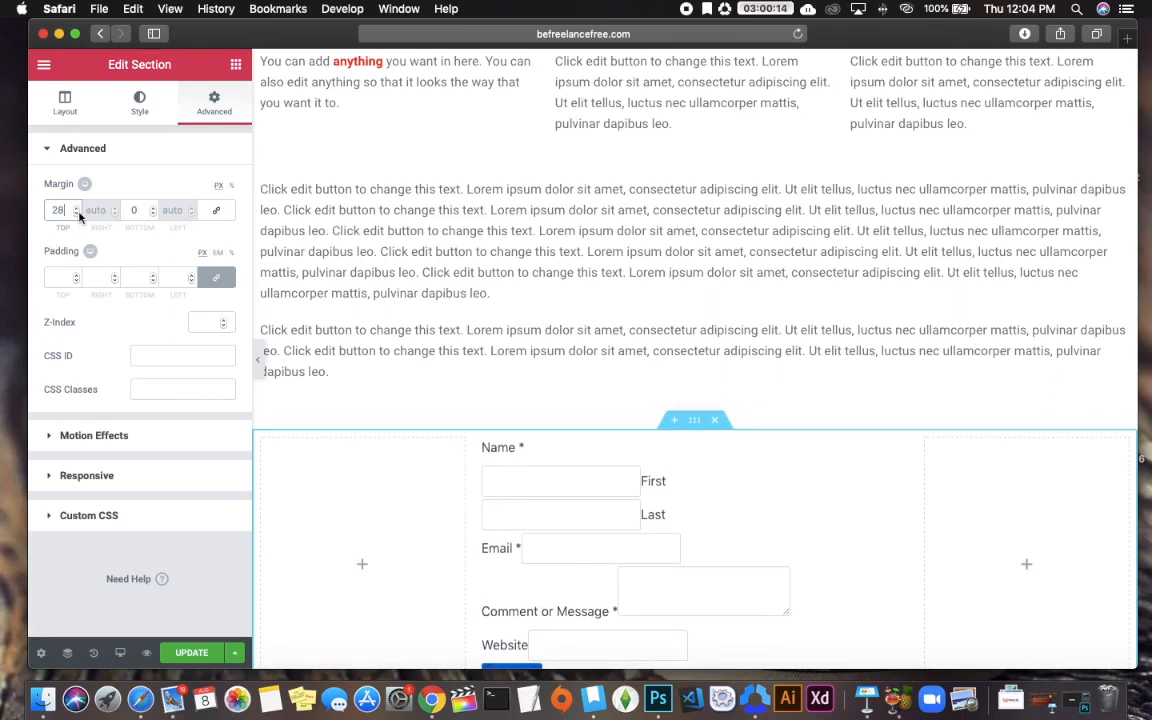
pyautogui.click(77, 214)
pyautogui.click(77, 214)
pyautogui.click(77, 214)
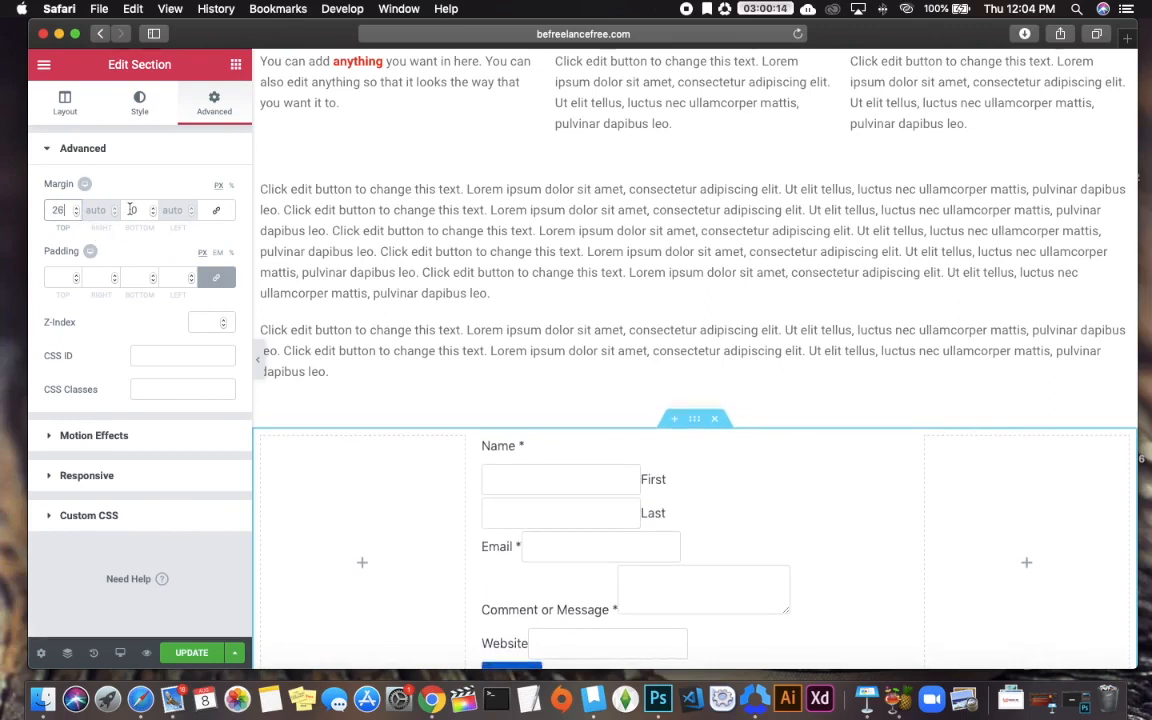
pyautogui.click(188, 651)
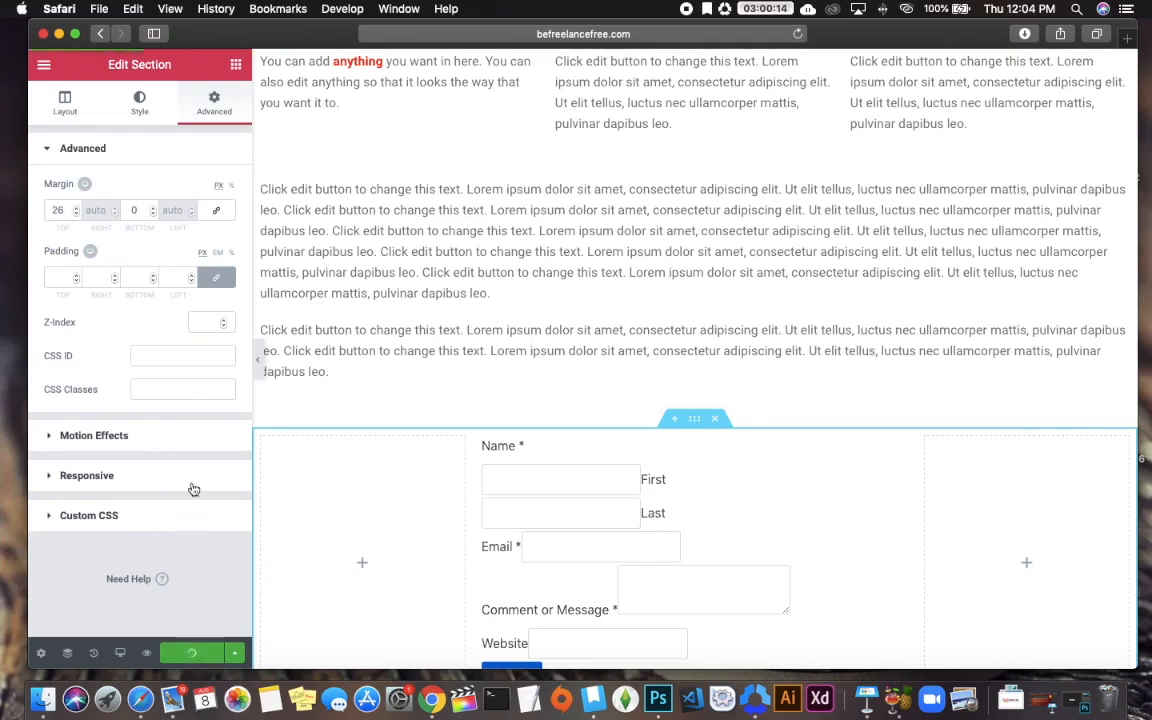
# - Preview the contact form section at full width with the editor panel hidden, and bring the panel back
pyautogui.scroll(-5, 345, 505)
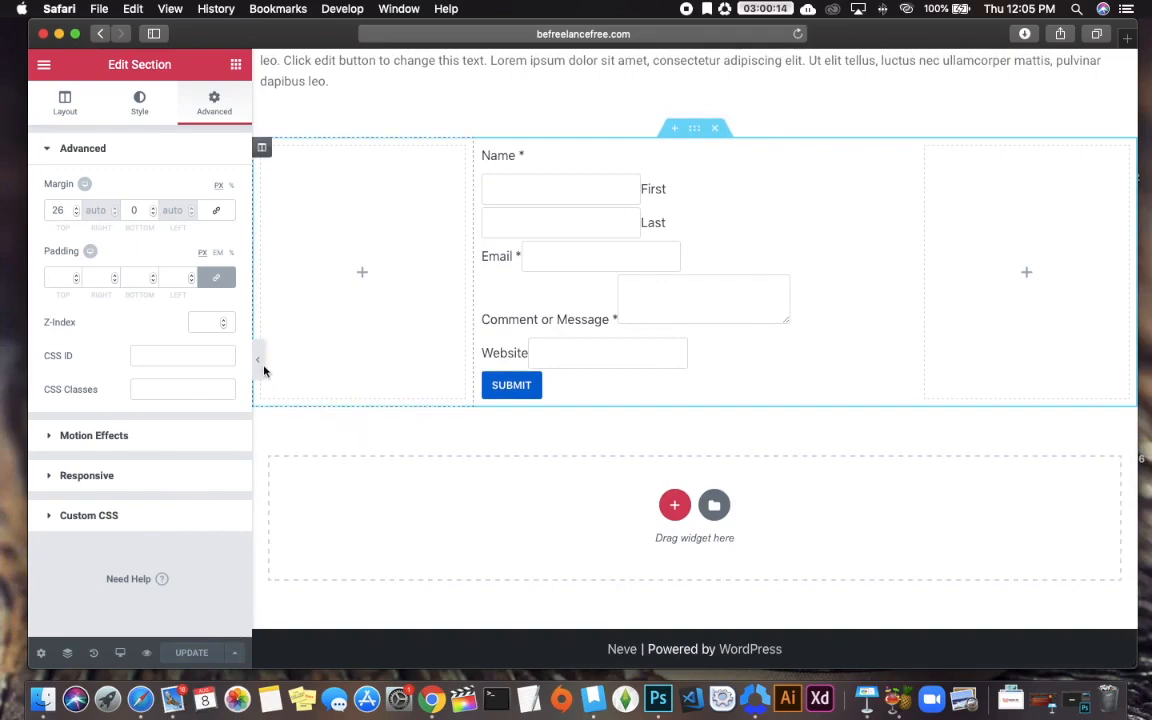
pyautogui.moveTo(264, 371); pyautogui.dragTo(242, 366)
pyautogui.click(224, 545)
pyautogui.click(258, 362)
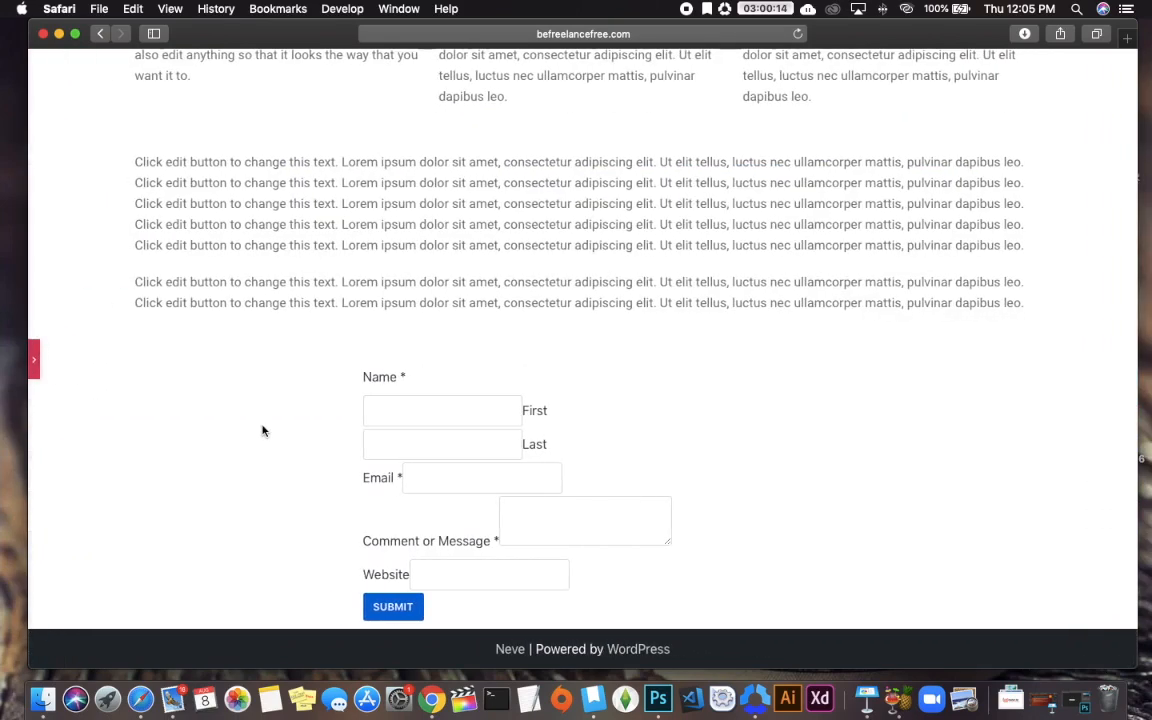
pyautogui.click(35, 359)
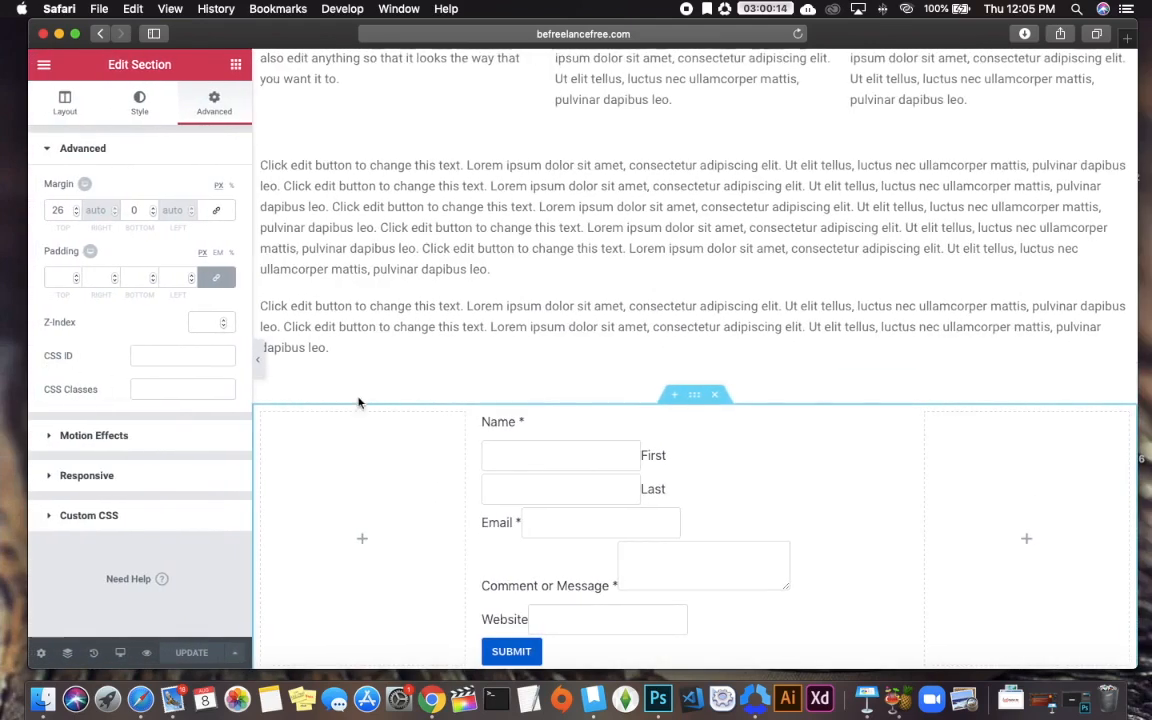
# - View the live page, examine it from the hero down to the contact form, and reopen it in Elementor
pyautogui.scroll(-5, 670, 477)
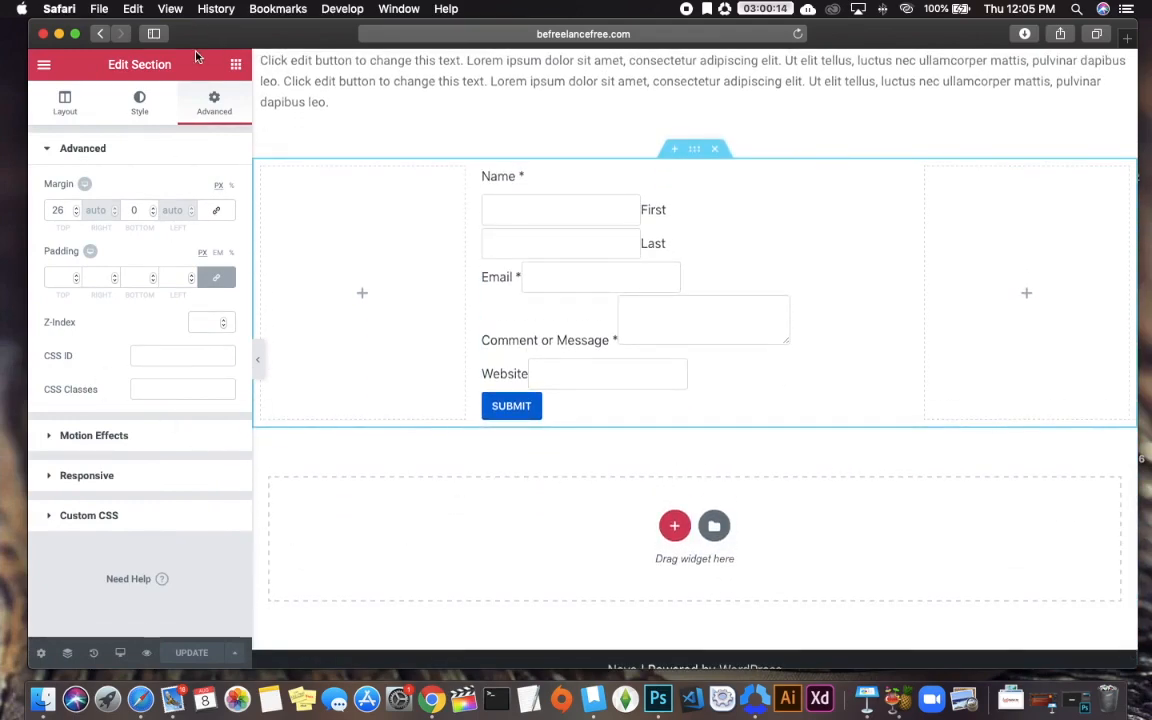
pyautogui.click(43, 64)
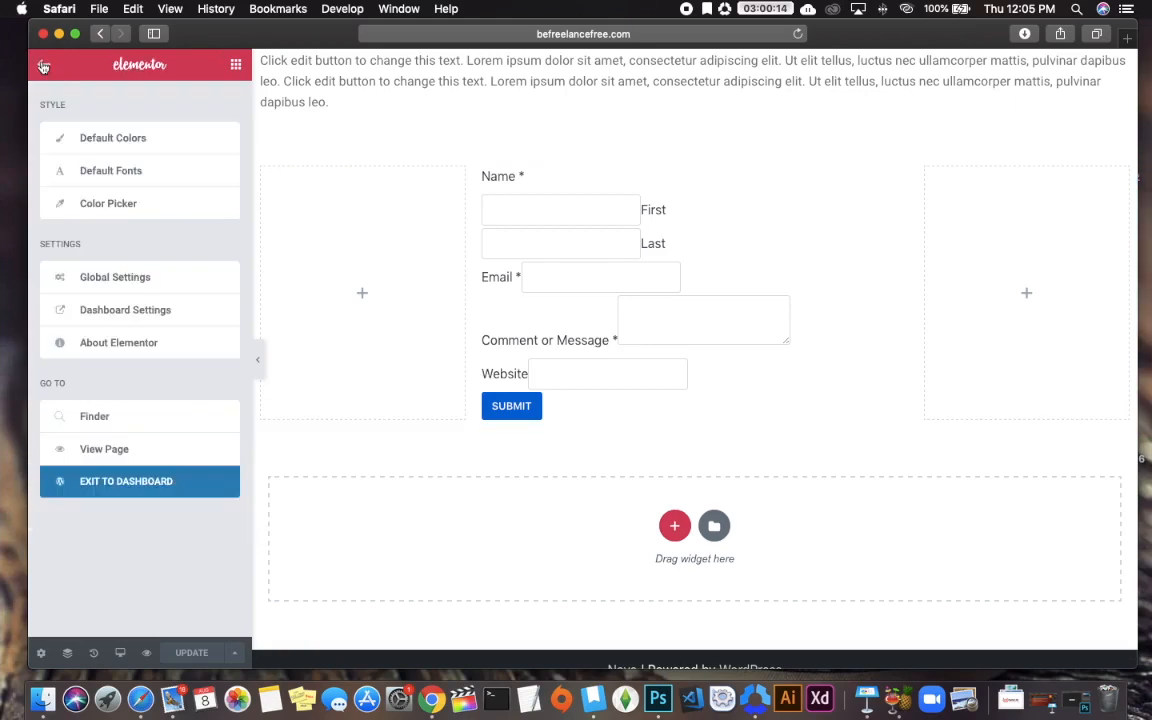
pyautogui.click(110, 449)
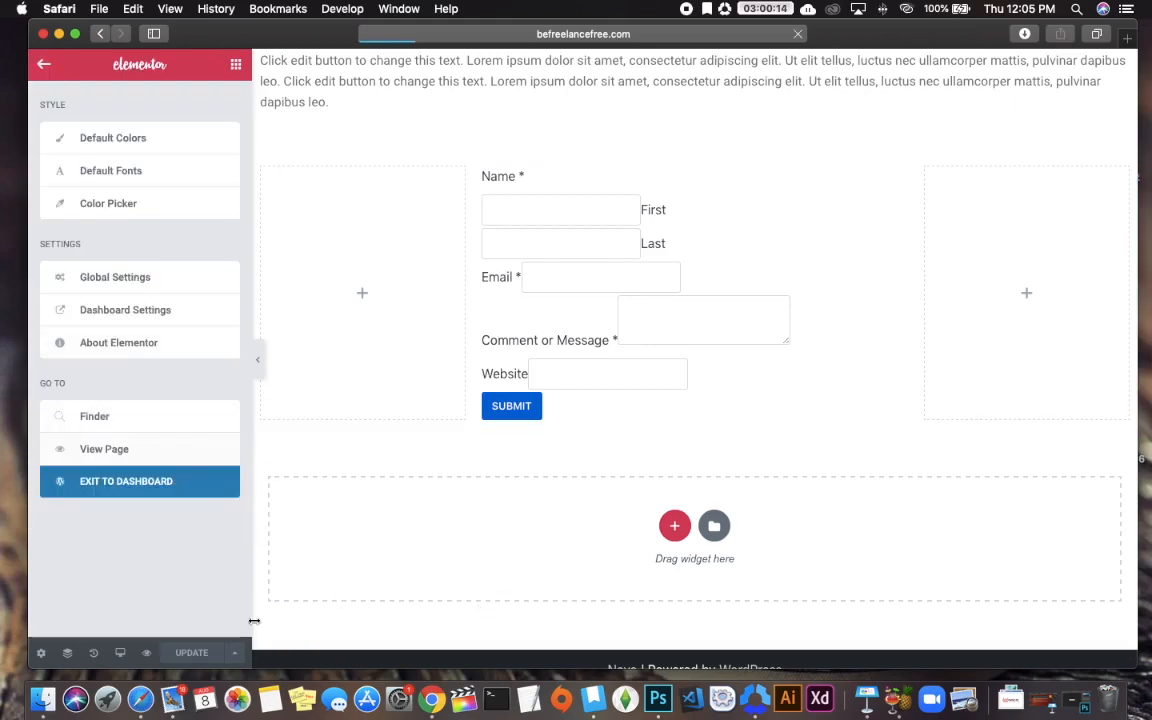
pyautogui.scroll(-15, 722, 490)
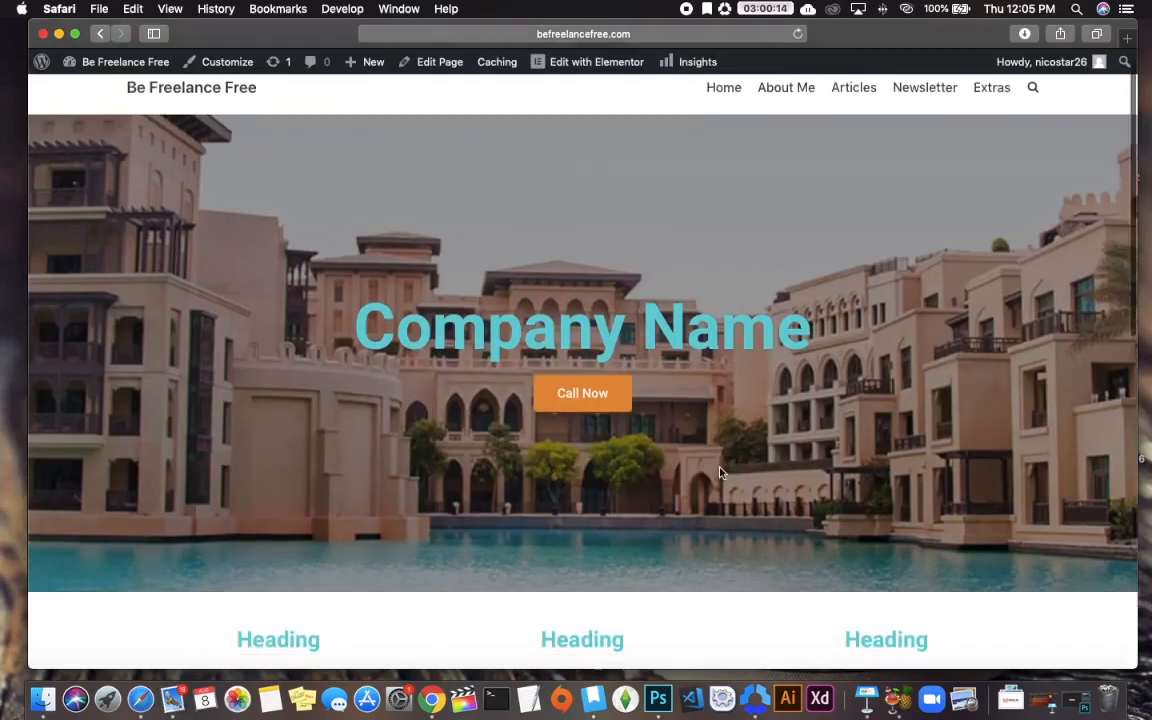
pyautogui.scroll(-1, 720, 471)
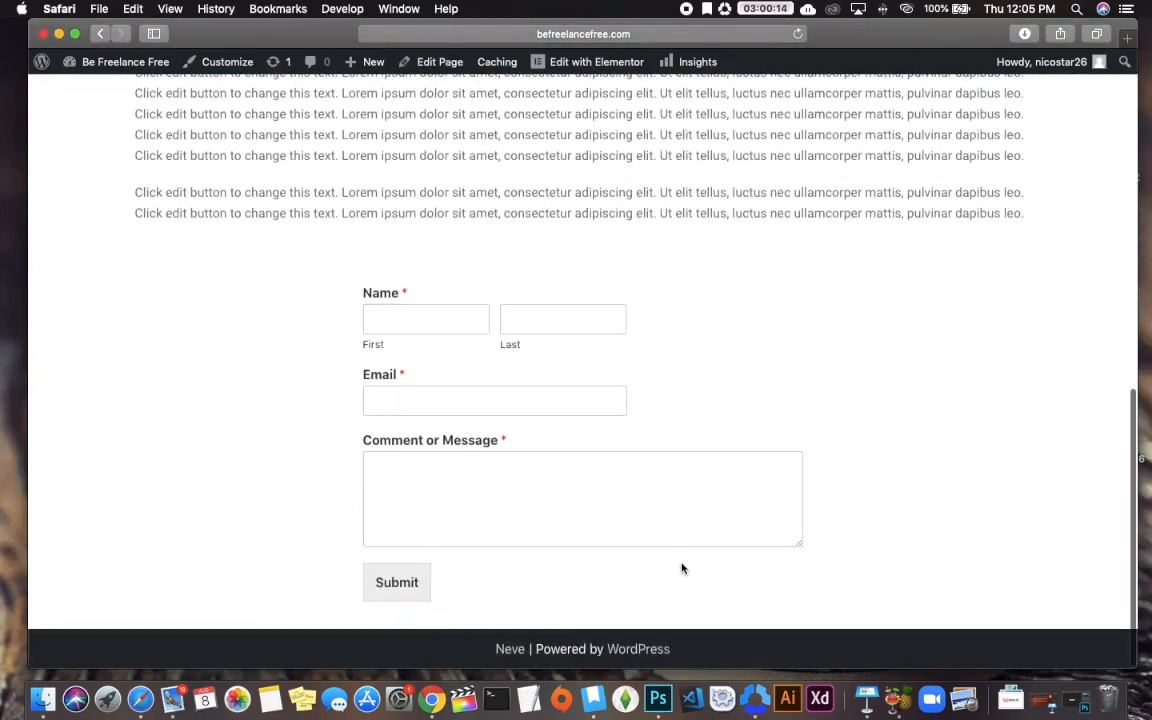
pyautogui.scroll(15, 681, 558)
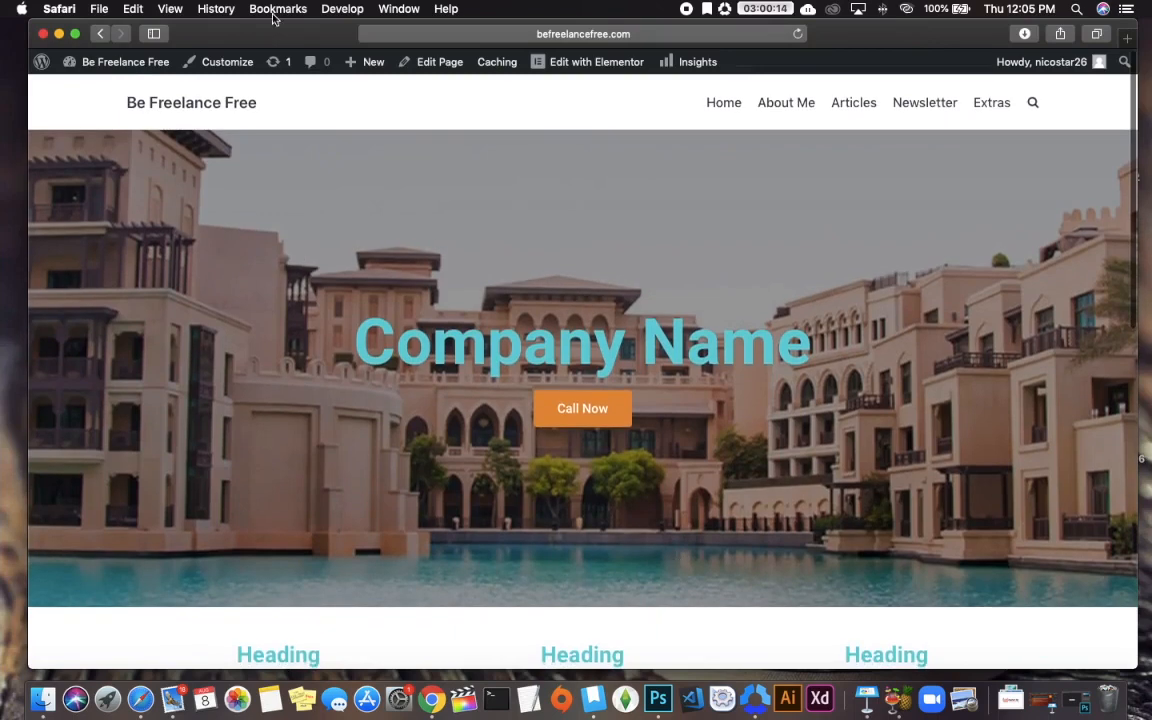
pyautogui.click(597, 63)
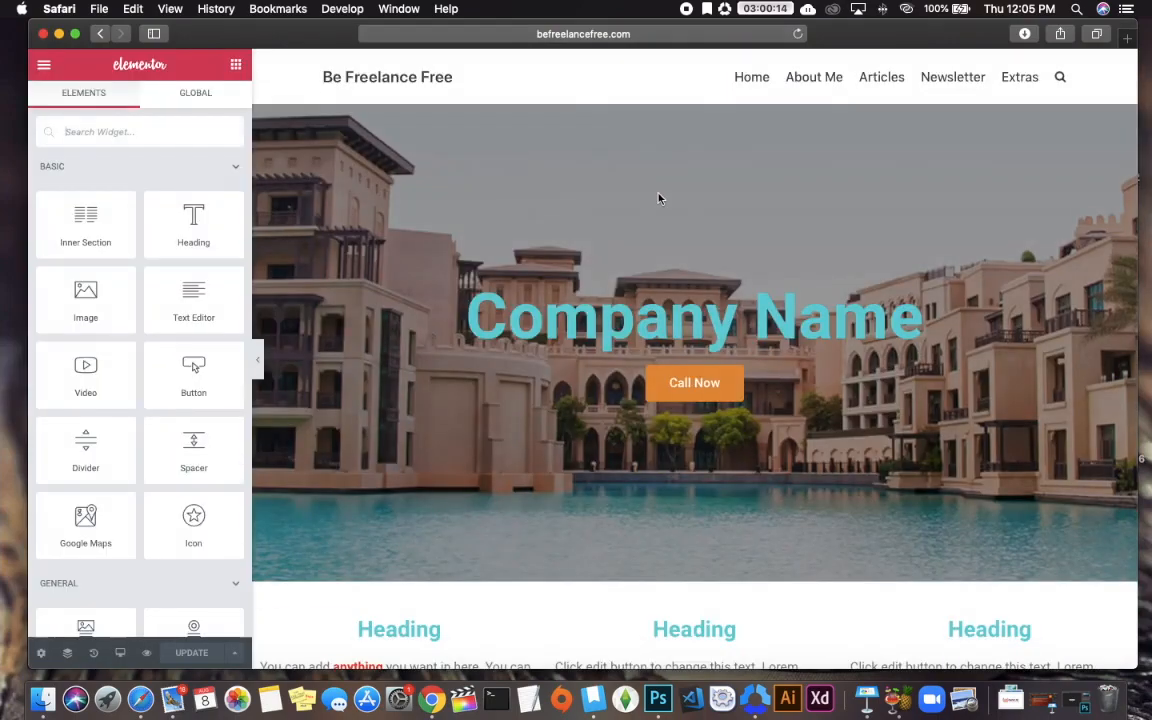
# - Add a three-column section with a 16, 66, 16 structure below the contact form, stretch it to full width, and update the page
pyautogui.scroll(-10, 661, 198)
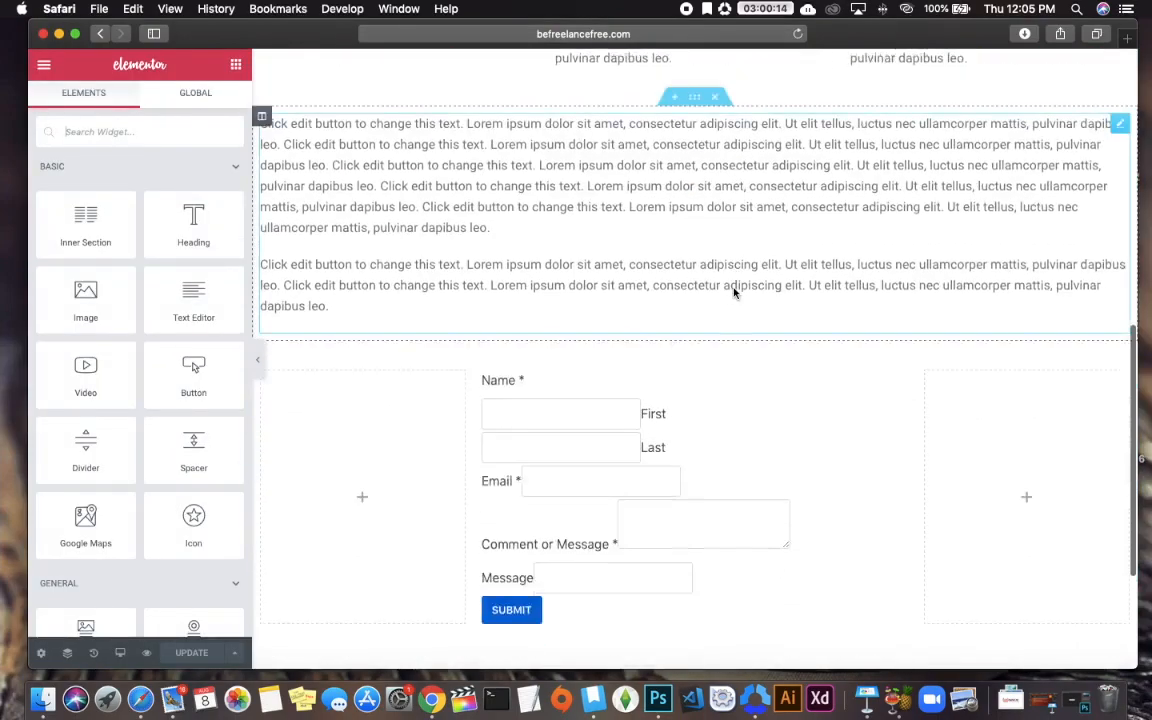
pyautogui.scroll(-3, 733, 291)
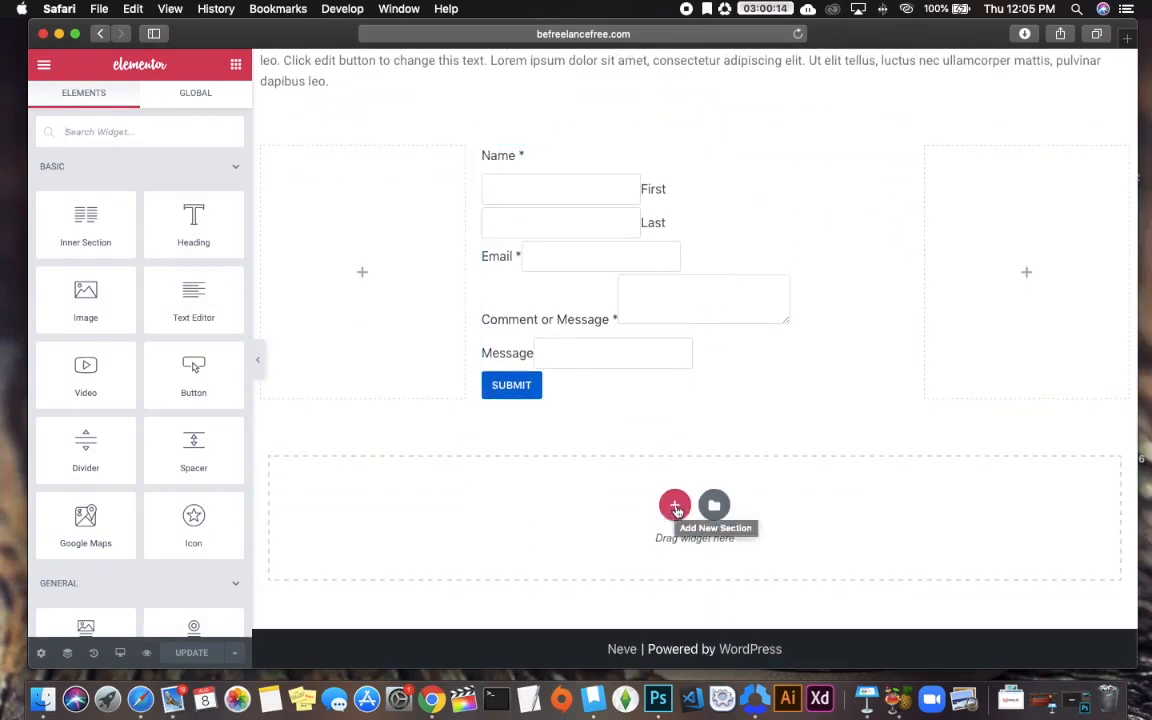
pyautogui.click(675, 506)
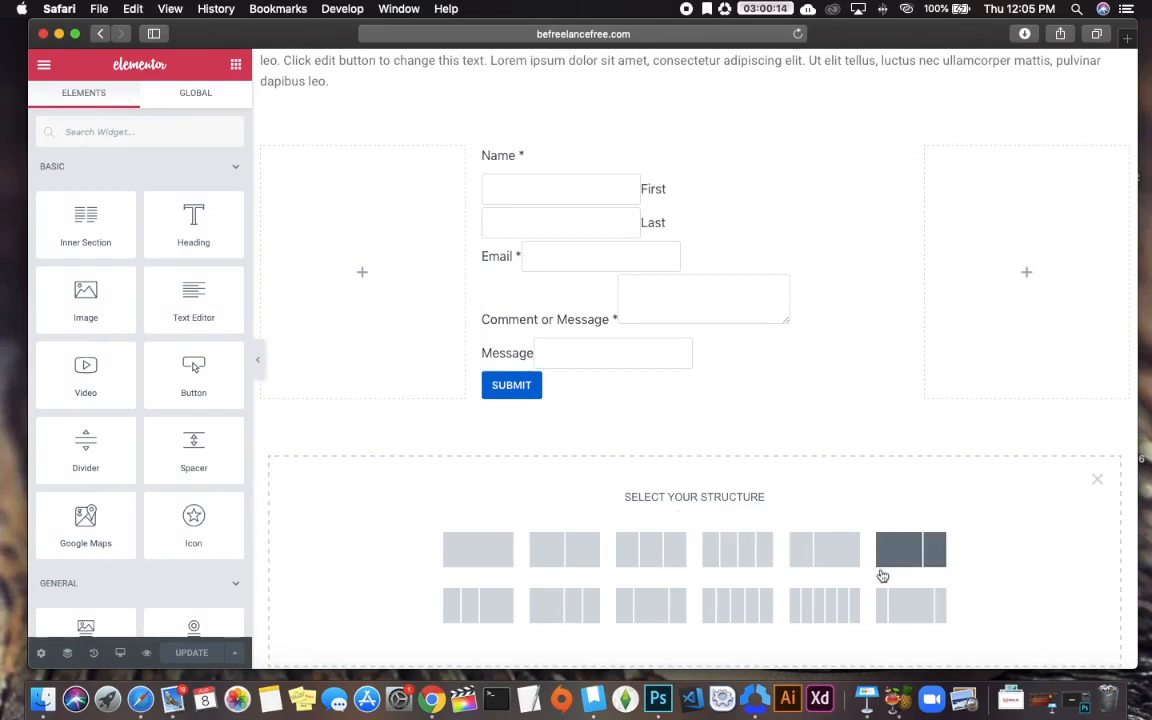
pyautogui.click(905, 606)
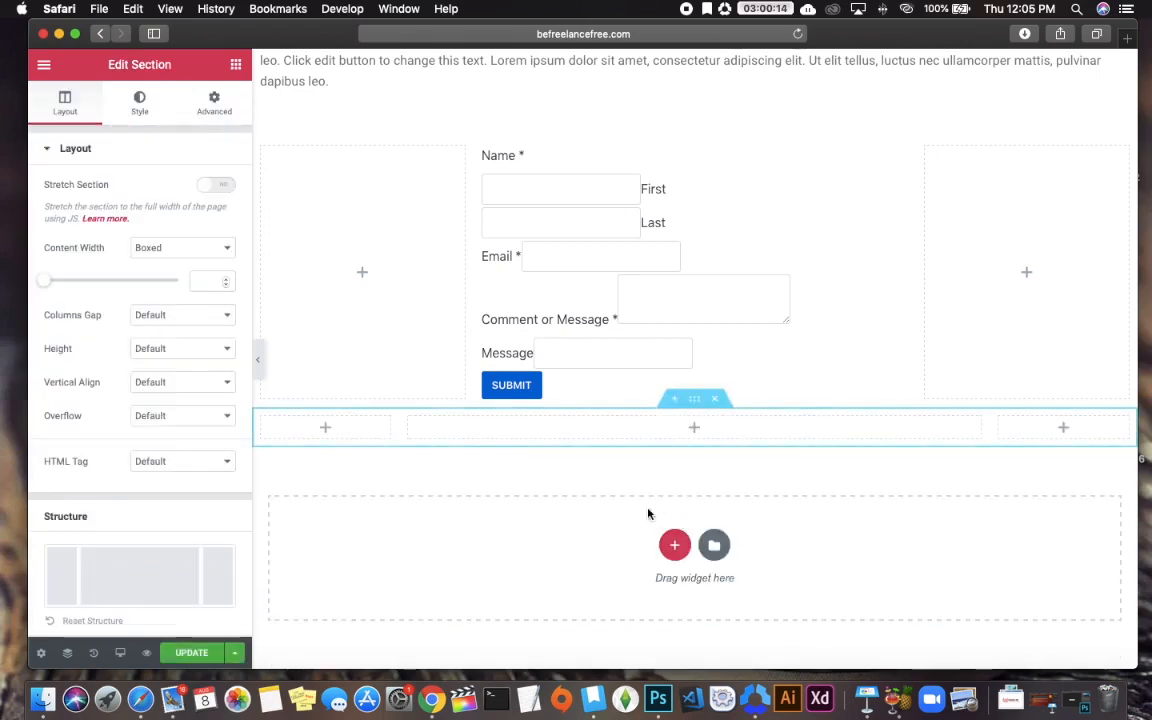
pyautogui.click(216, 186)
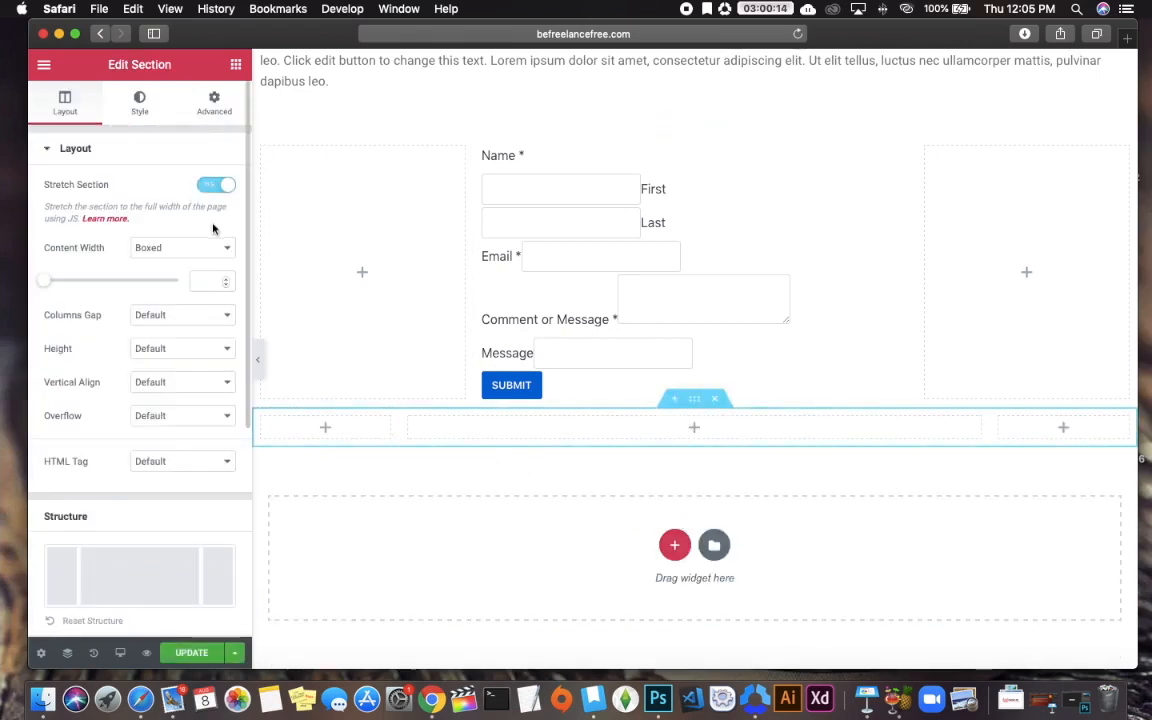
pyautogui.click(191, 652)
pyautogui.scroll(-5, 180, 535)
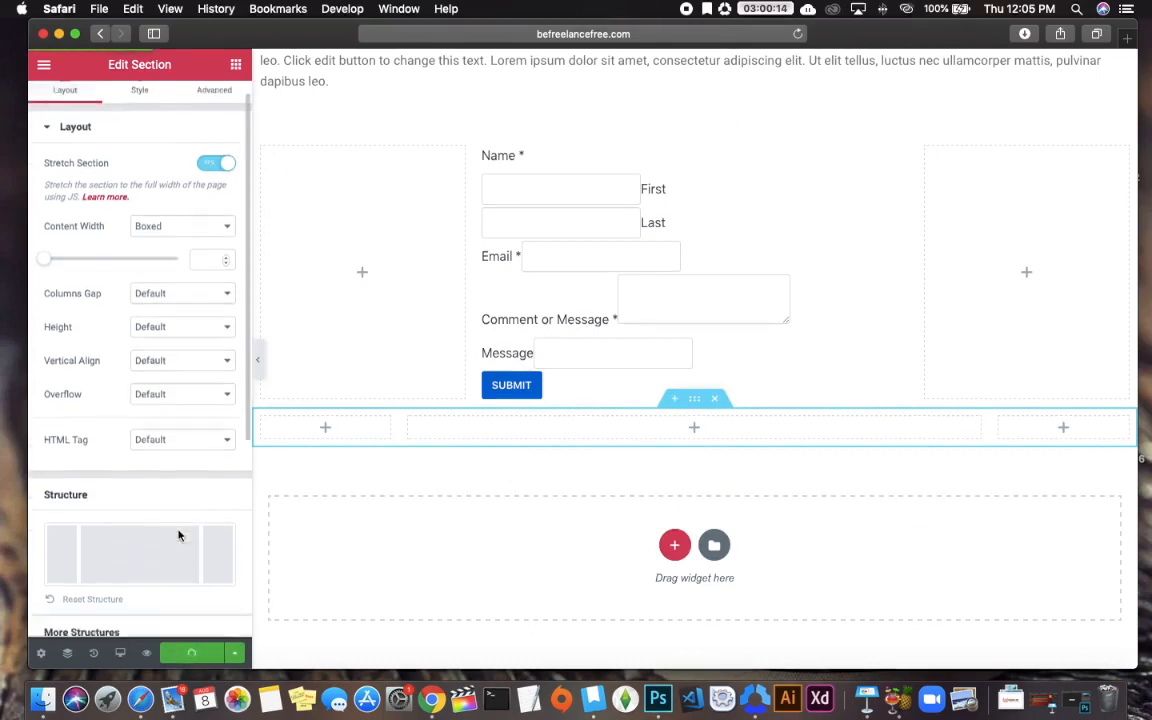
pyautogui.scroll(-2, 180, 535)
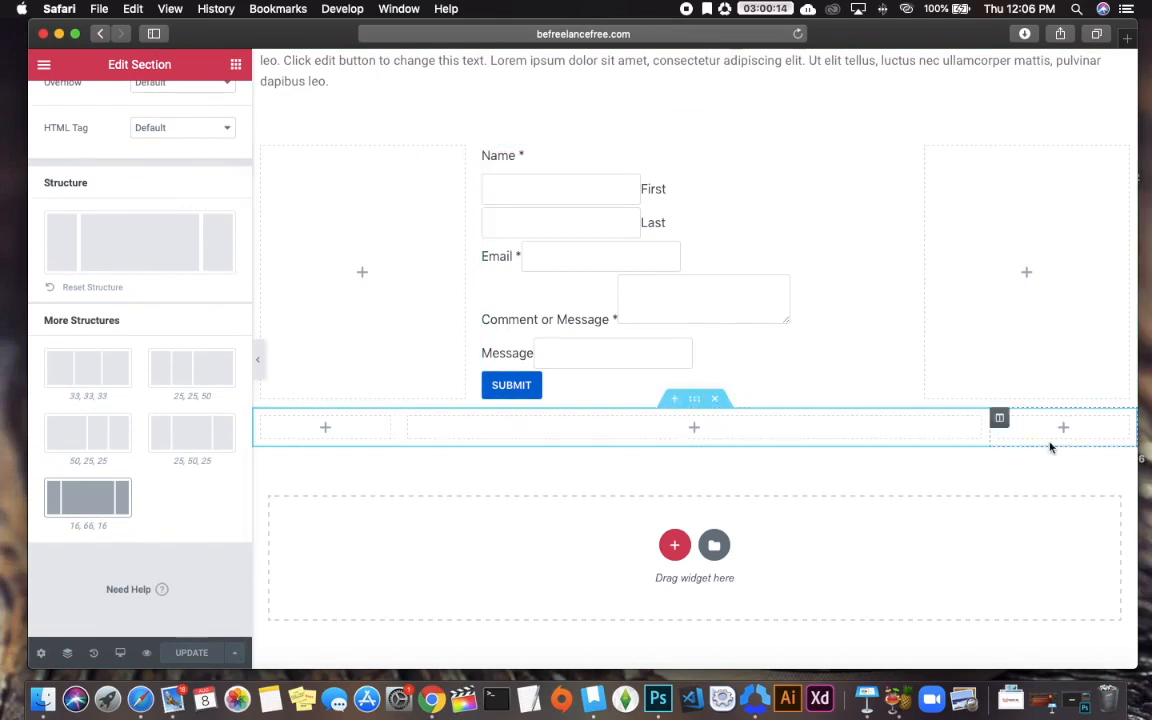
pyautogui.scroll(4, 121, 256)
pyautogui.scroll(-4, 121, 256)
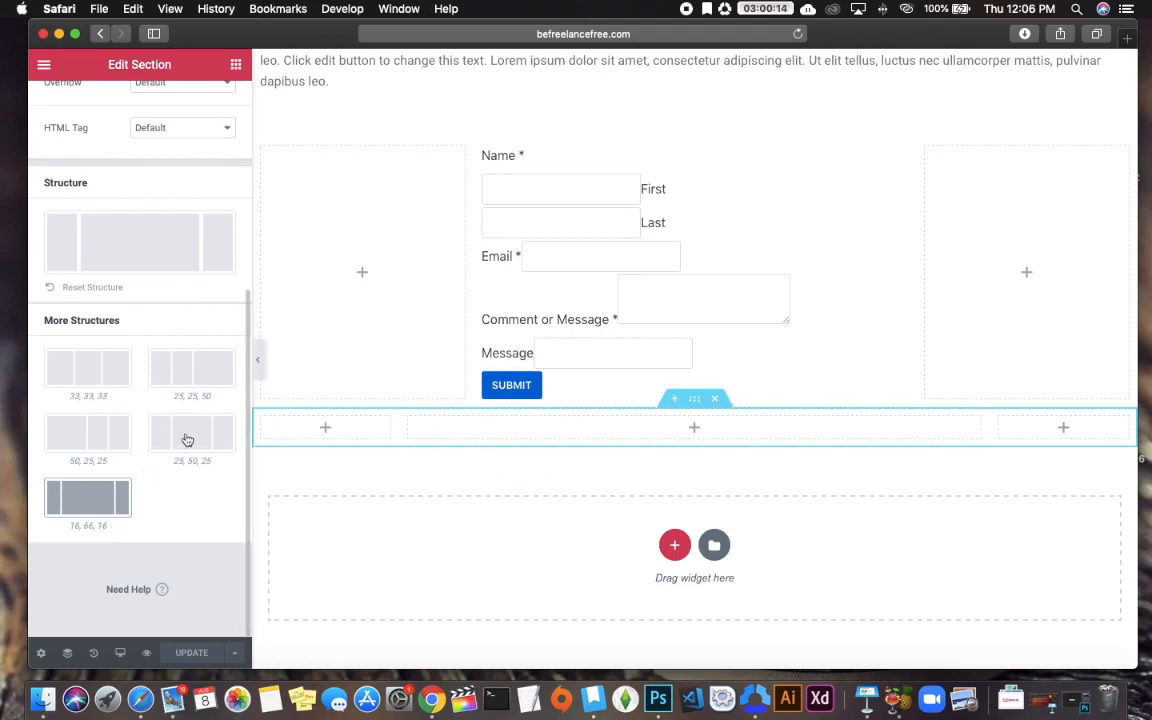
# - Place an Image widget in the new section's wide middle column, insert the family beach photo from the media library, and update the page
pyautogui.click(694, 427)
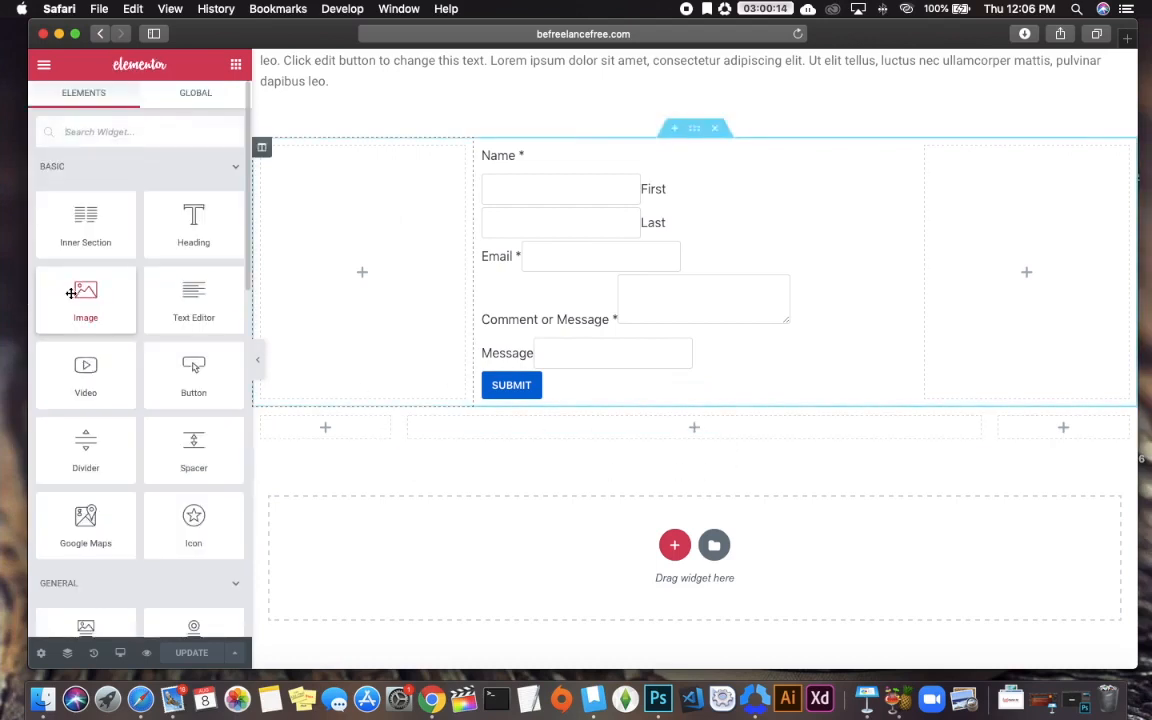
pyautogui.moveTo(78, 290); pyautogui.dragTo(694, 465)
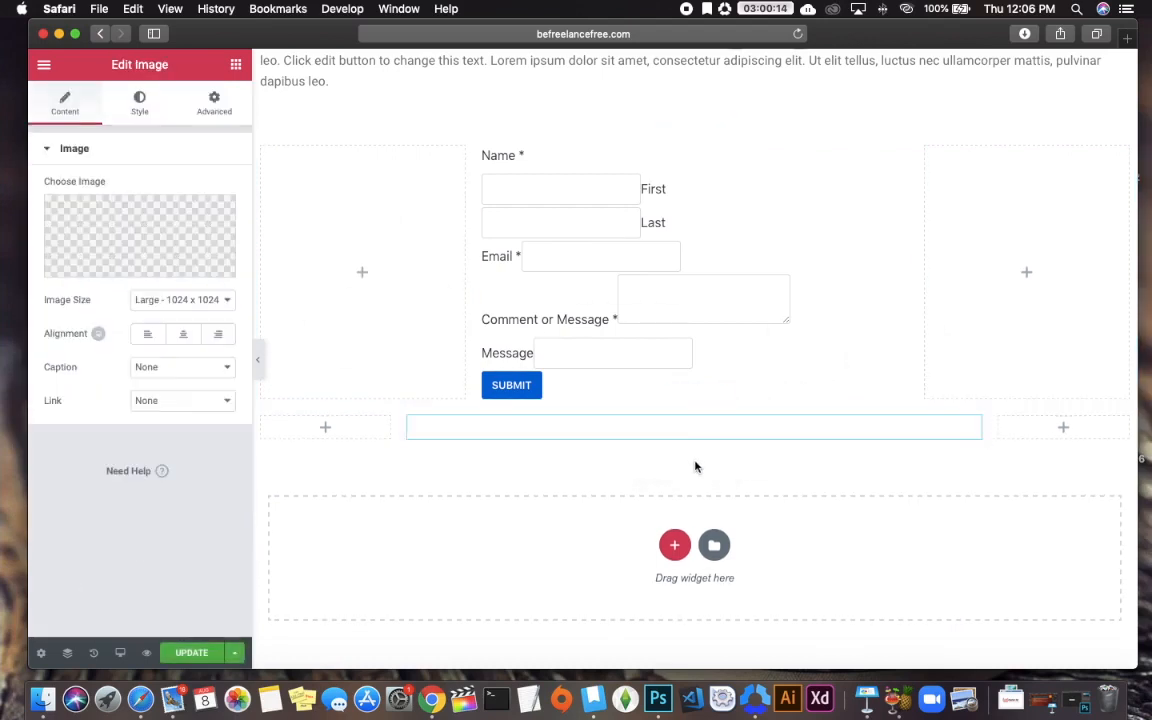
pyautogui.click(141, 258)
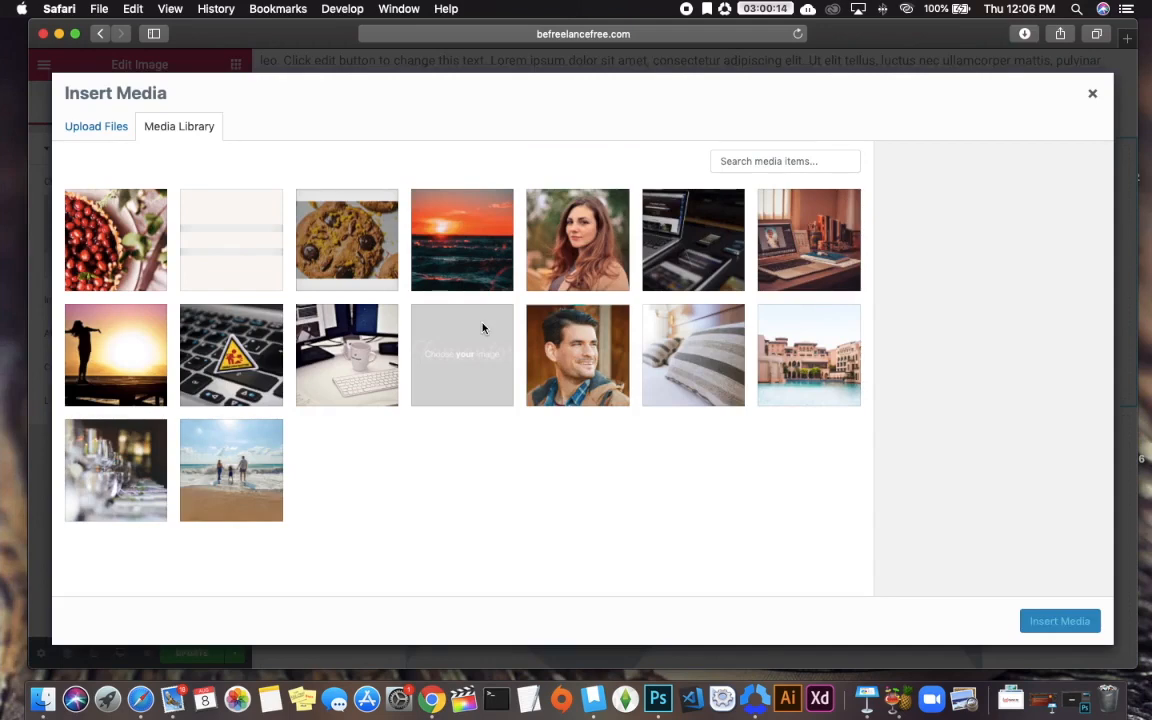
pyautogui.click(256, 440)
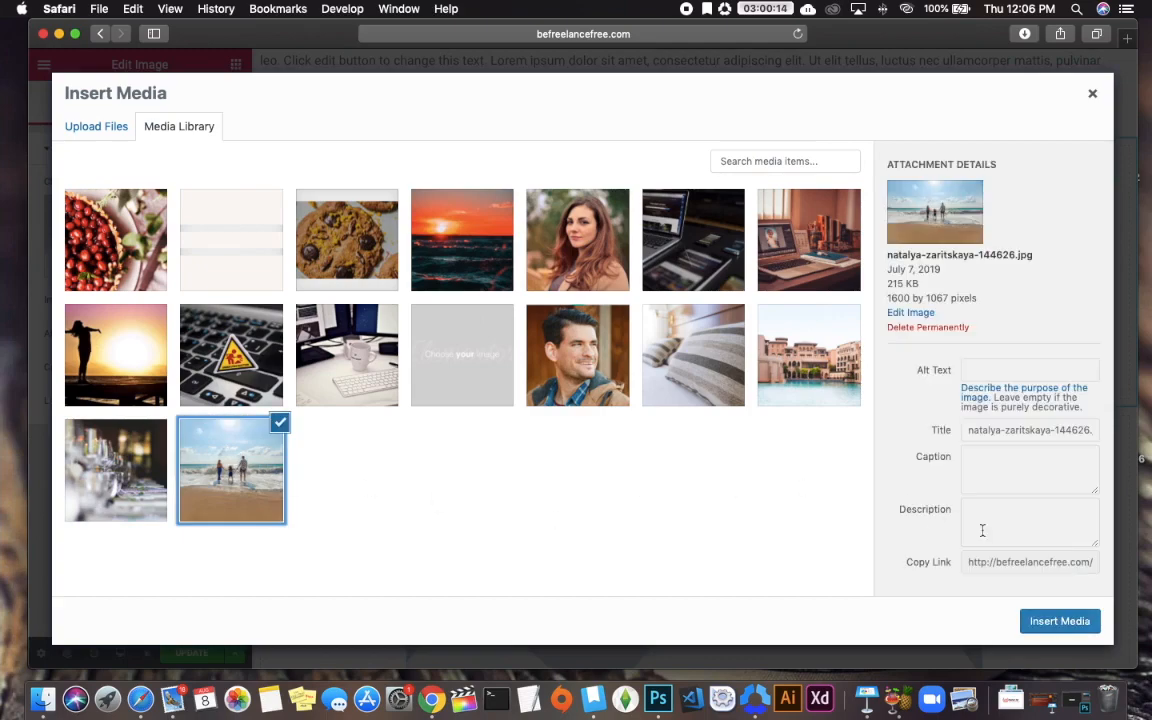
pyautogui.click(1048, 622)
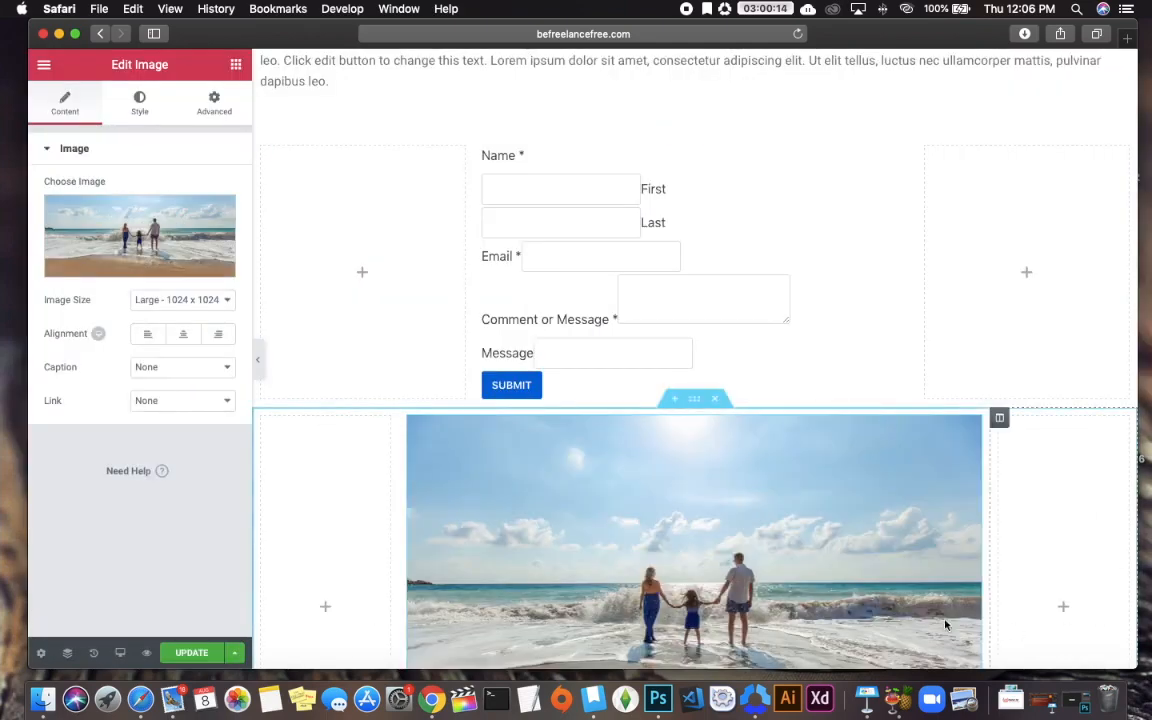
pyautogui.scroll(-3, 631, 520)
pyautogui.scroll(-2, 631, 520)
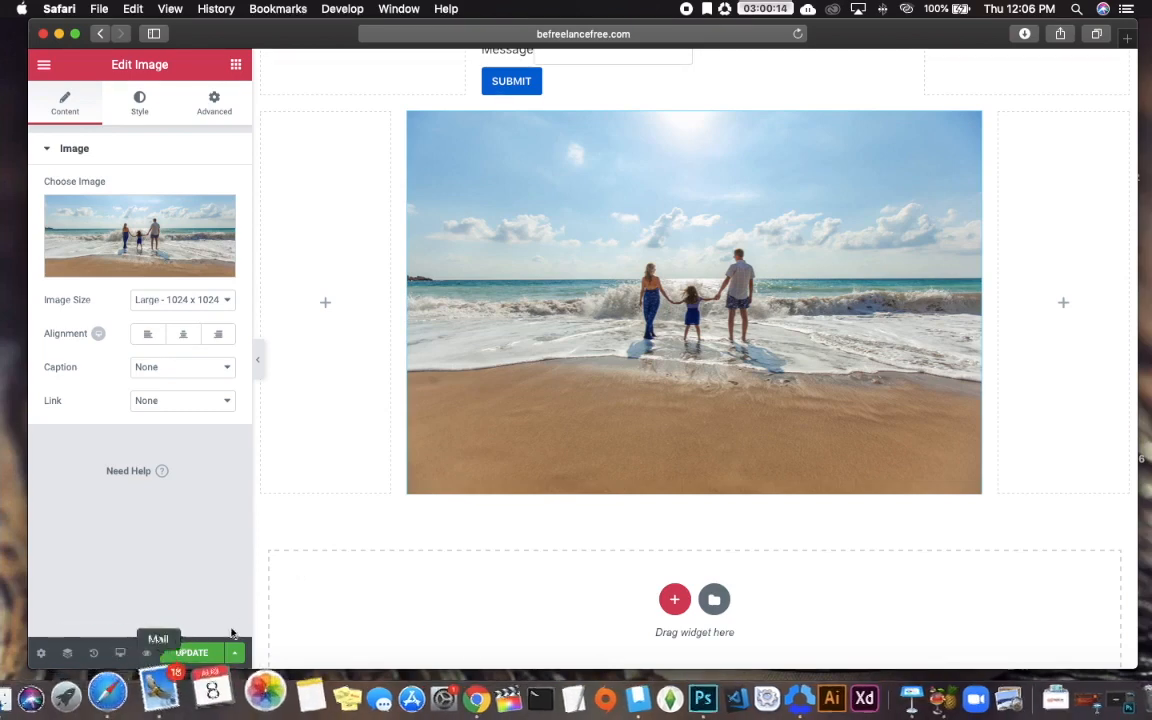
pyautogui.click(192, 653)
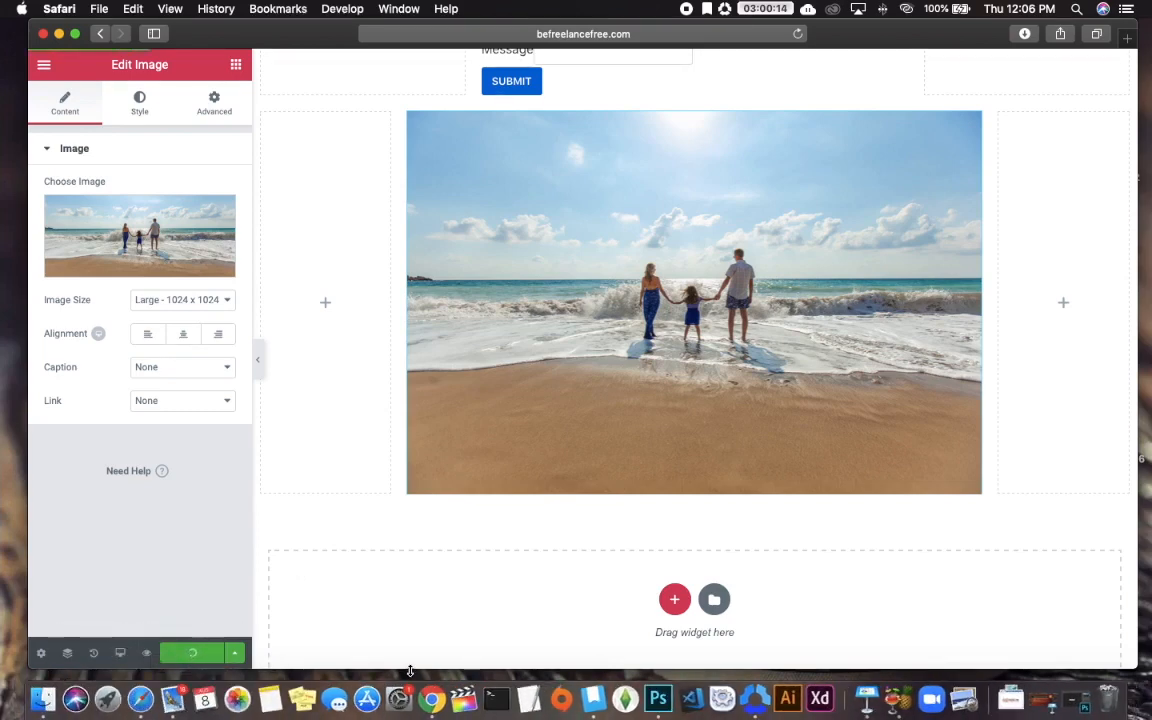
# - Preview the whole page with the editor panel hidden, examine it from the hero down to the beach photo, and bring the panel back
pyautogui.click(258, 360)
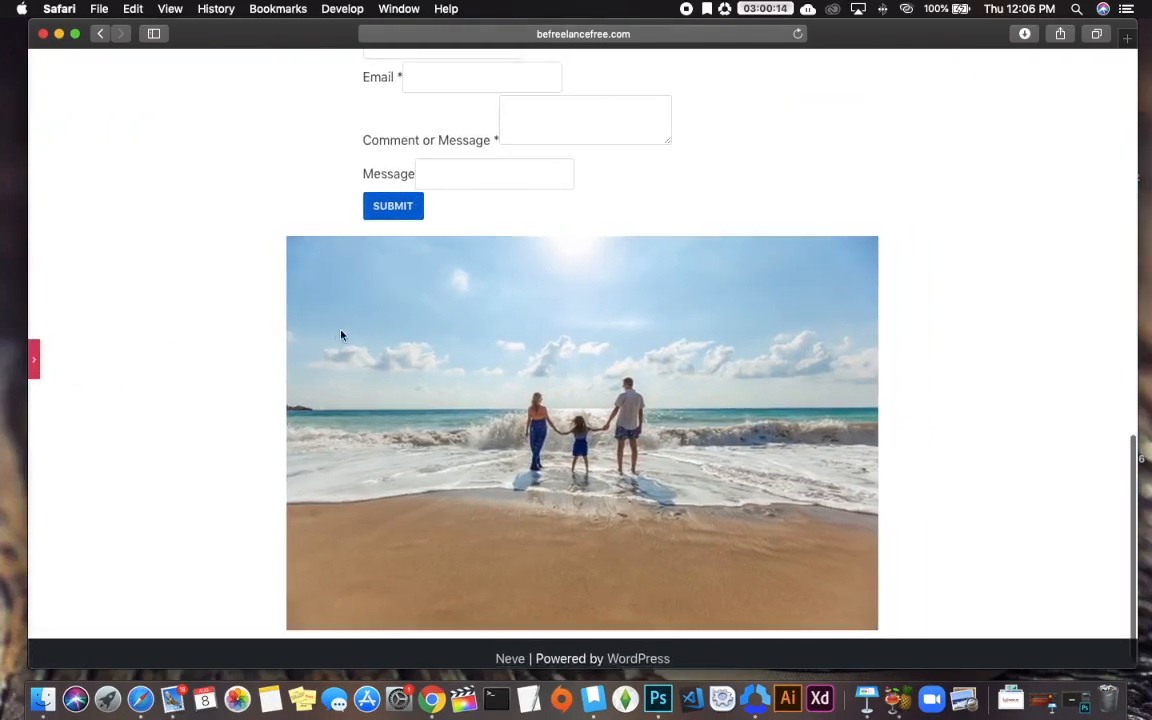
pyautogui.scroll(15, 341, 335)
pyautogui.scroll(-5, 342, 334)
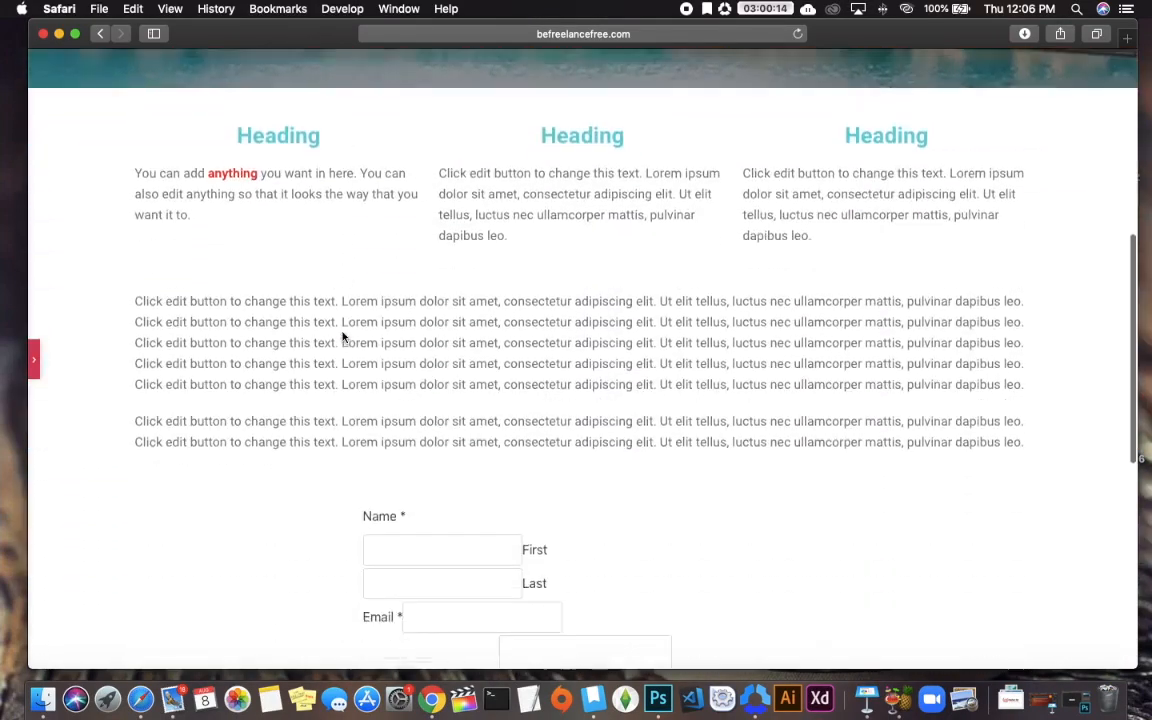
pyautogui.scroll(-10, 342, 337)
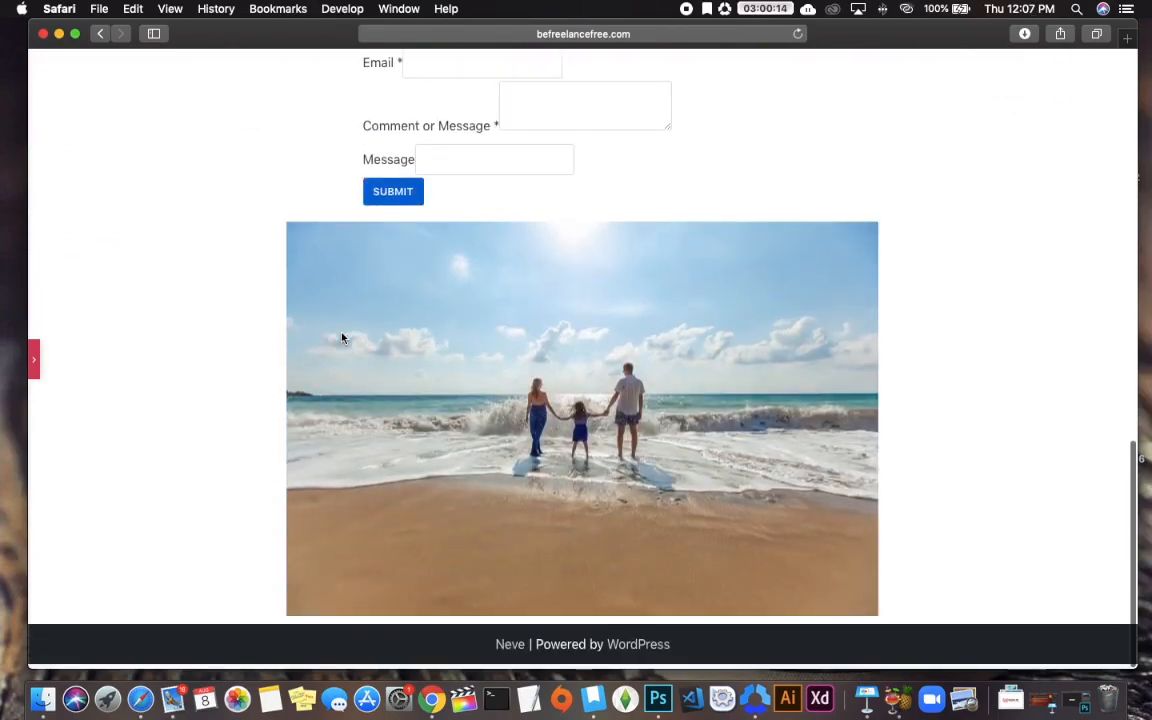
pyautogui.scroll(15, 341, 338)
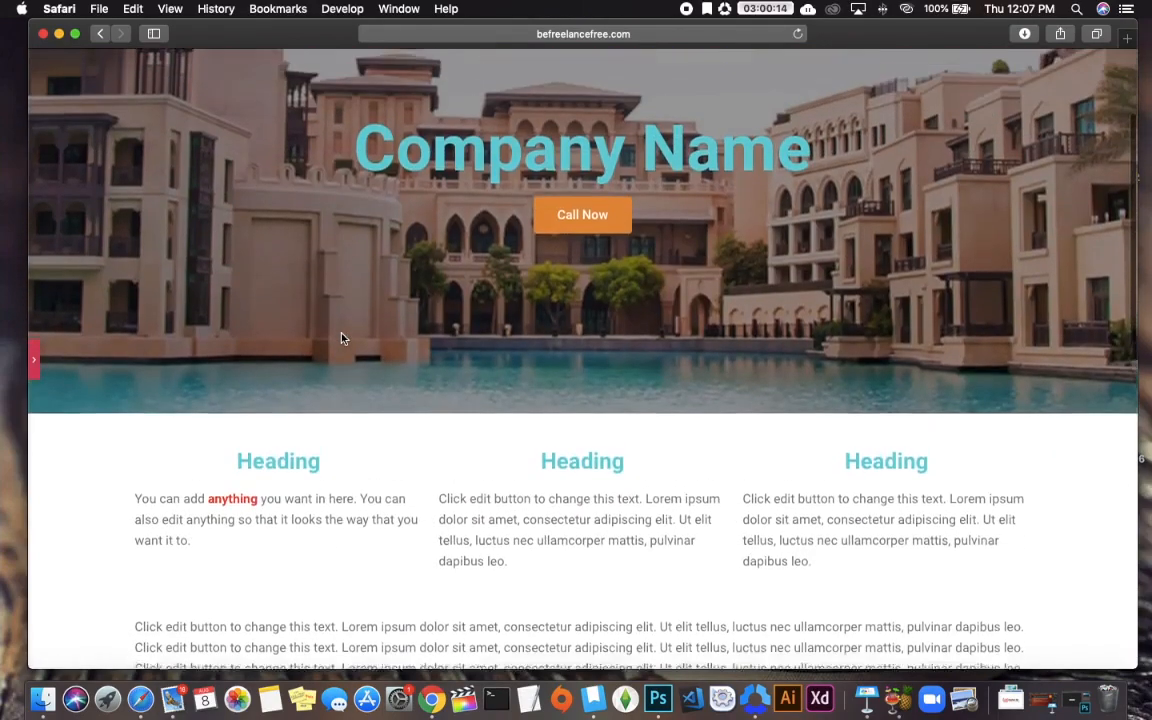
pyautogui.scroll(5, 341, 338)
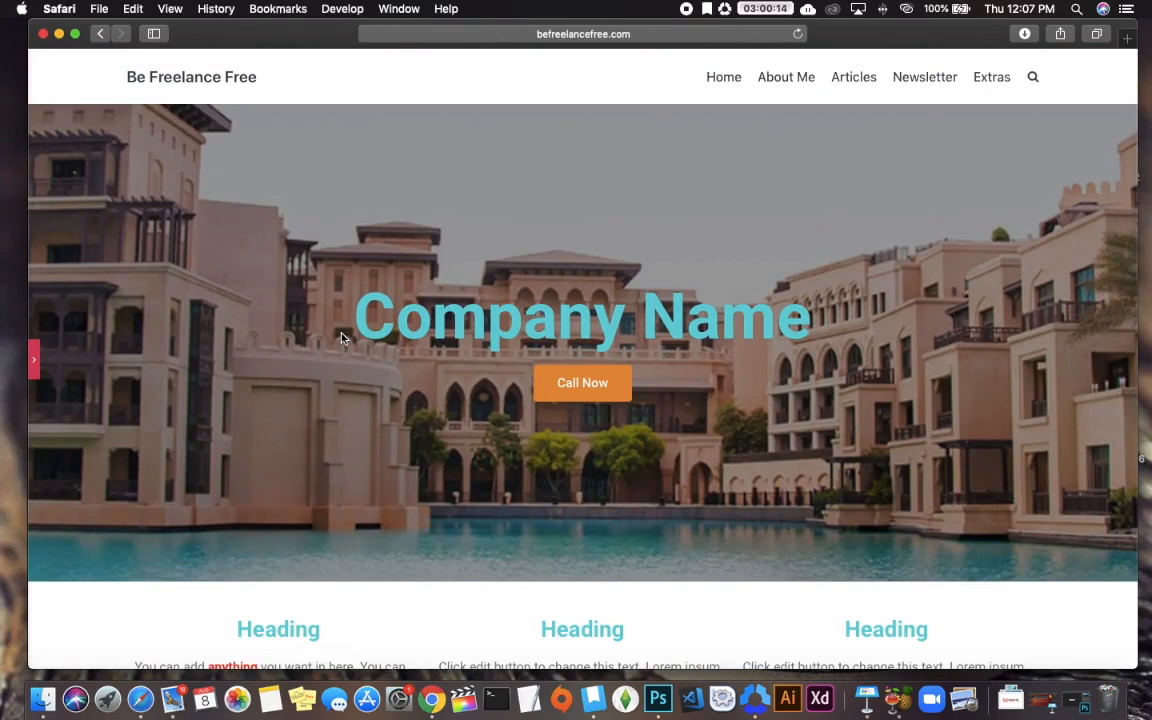
pyautogui.scroll(-15, 370, 463)
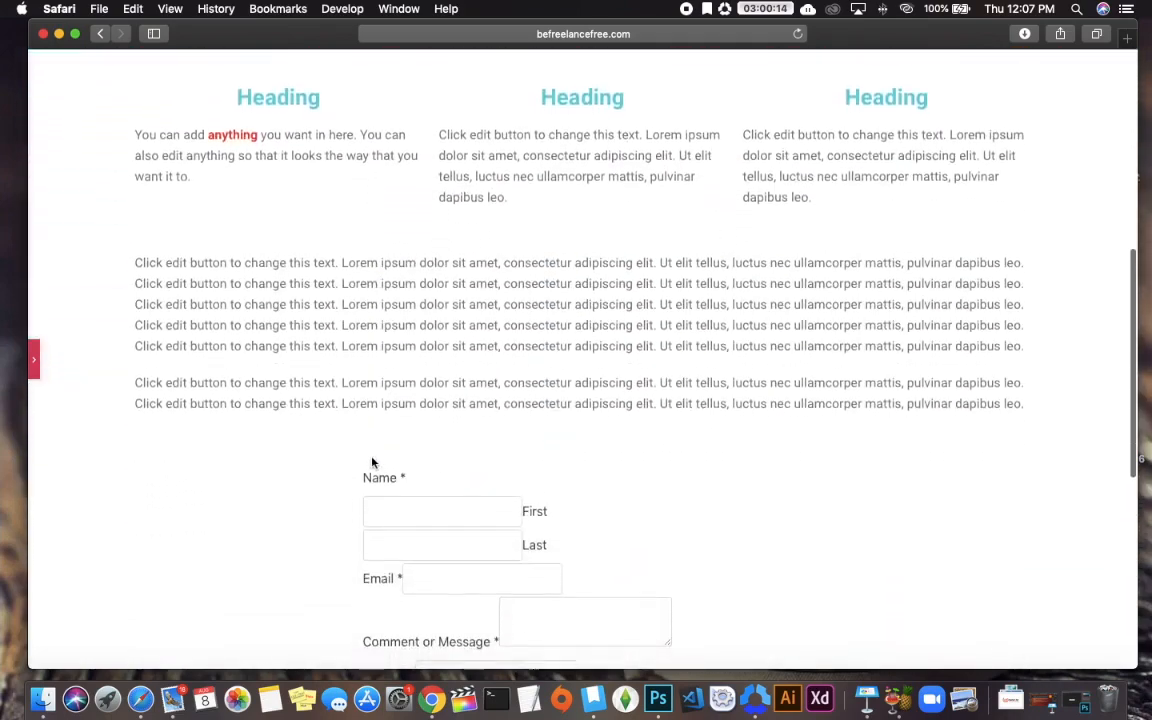
pyautogui.scroll(6, 370, 457)
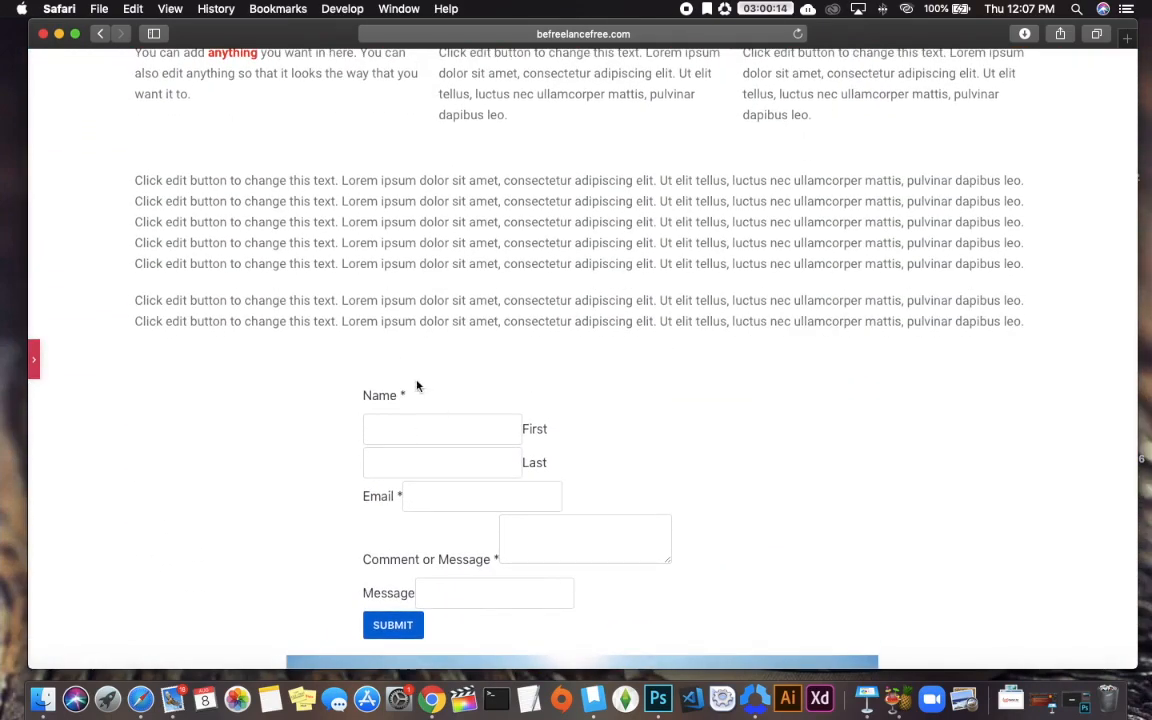
pyautogui.scroll(-5, 476, 580)
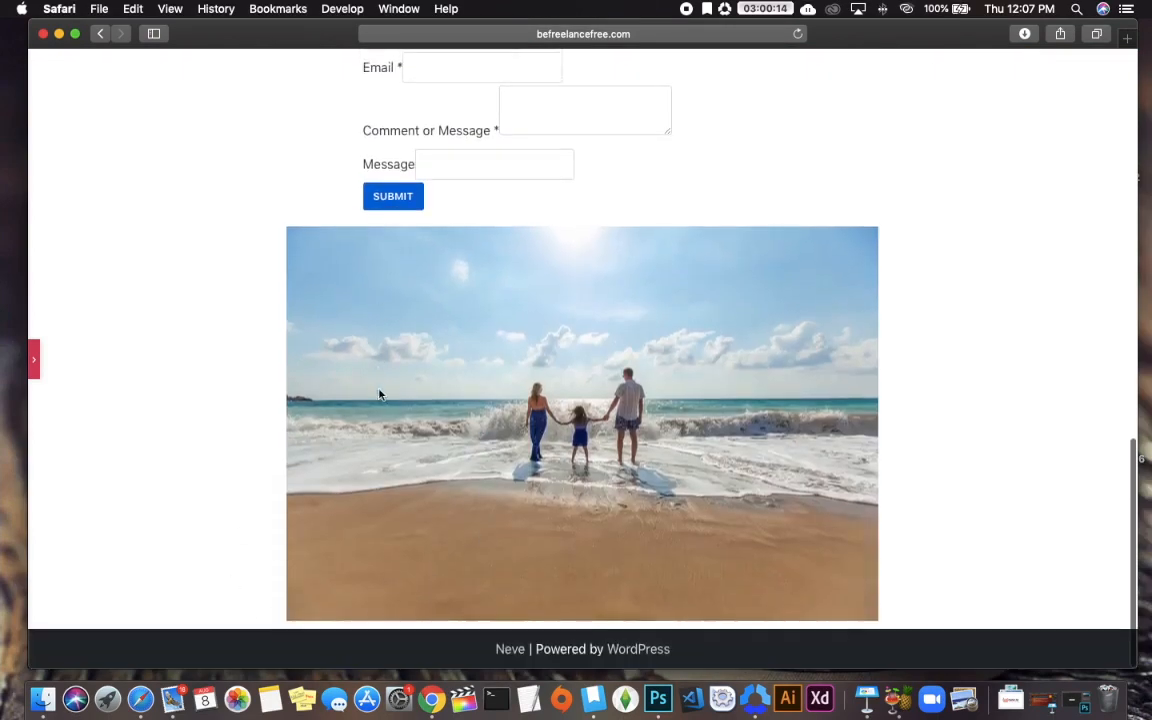
pyautogui.click(34, 356)
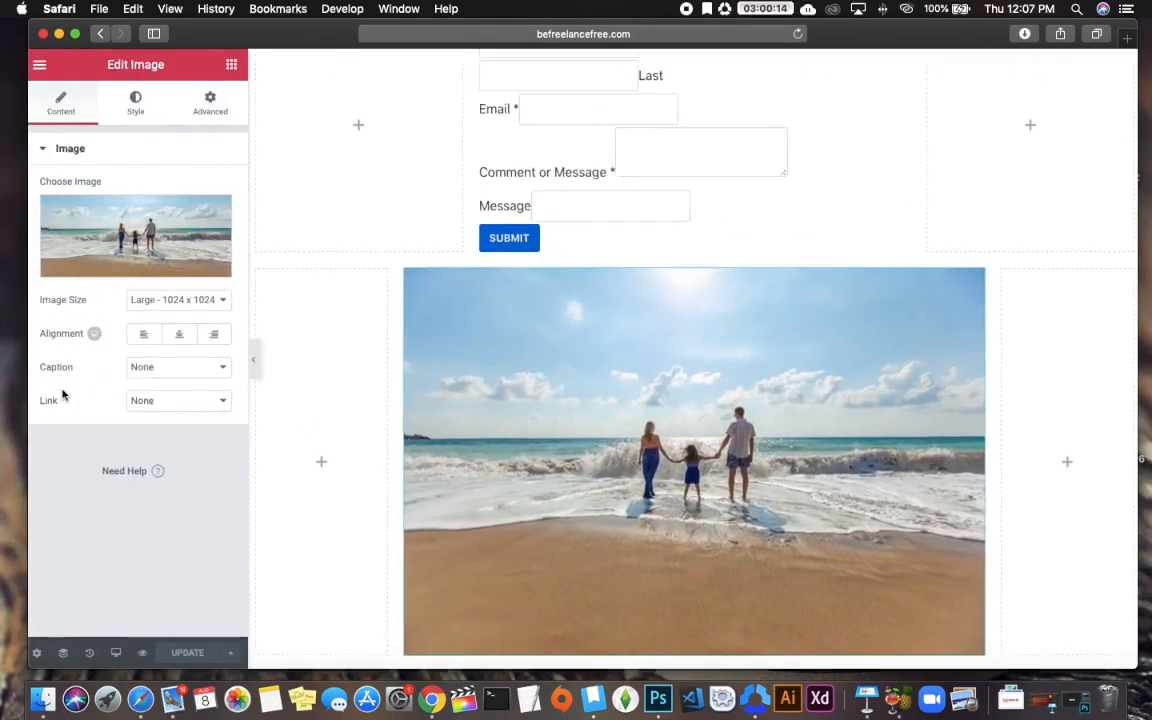
# - Delete every section of the page, from the hero through the beach photo section, and update the emptied page
pyautogui.scroll(10, 347, 321)
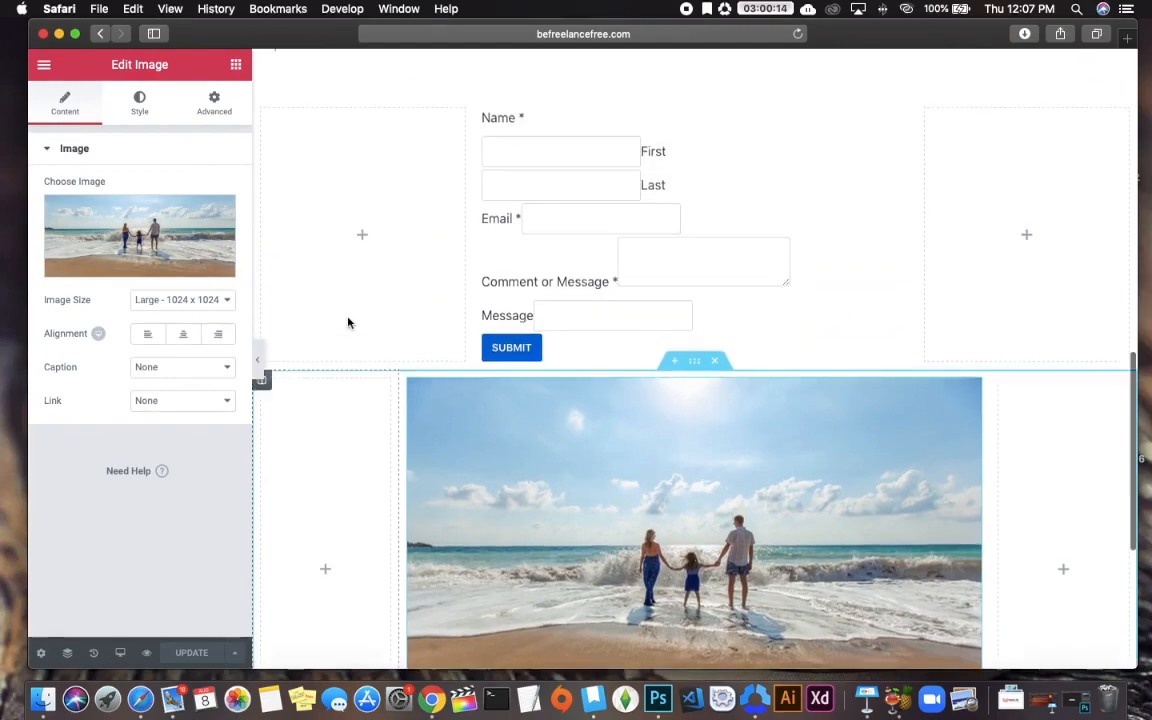
pyautogui.scroll(3, 348, 322)
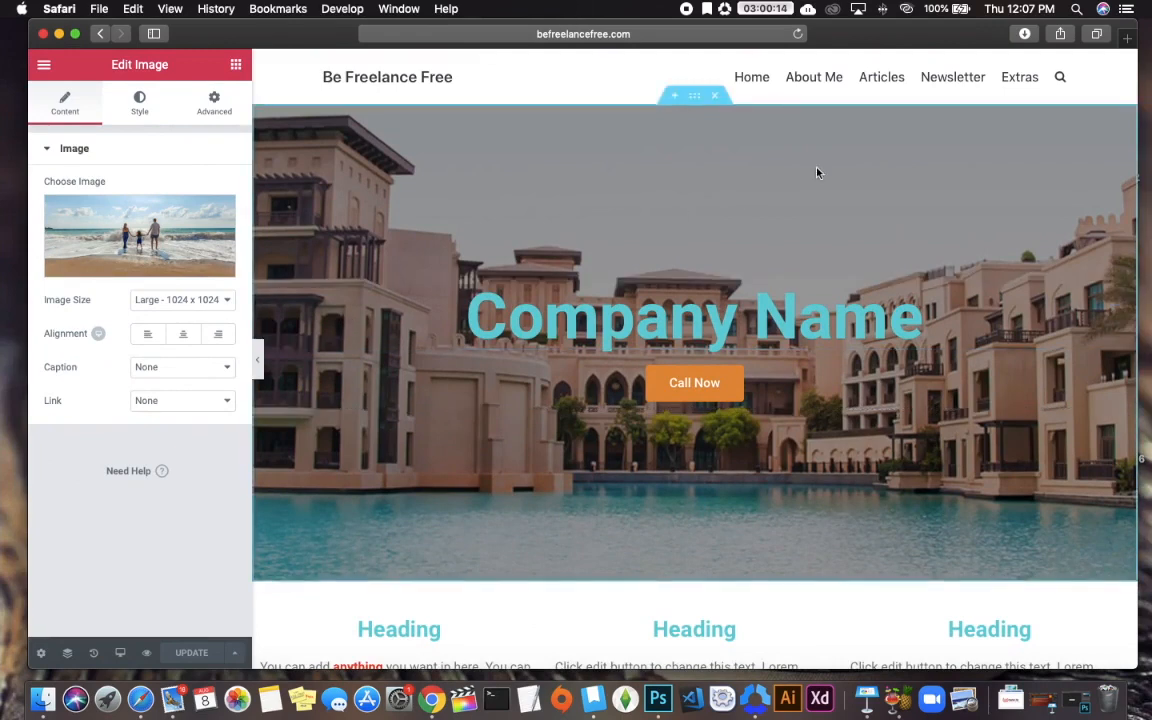
pyautogui.click(716, 100)
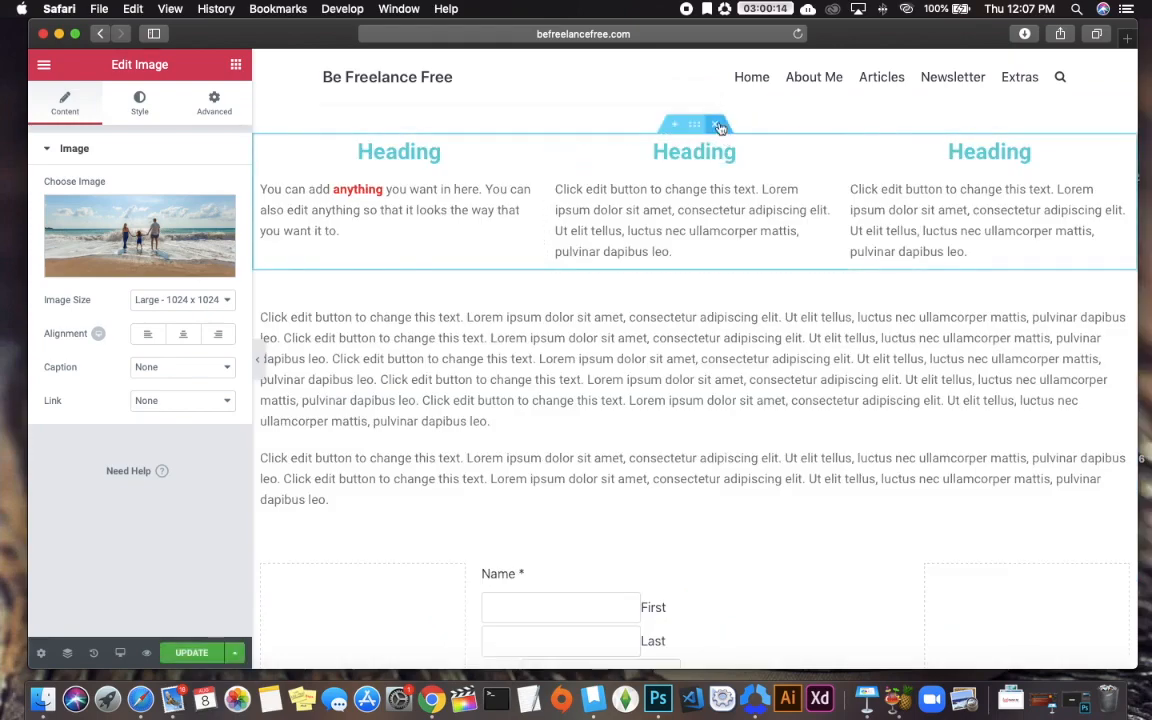
pyautogui.click(716, 123)
pyautogui.click(716, 124)
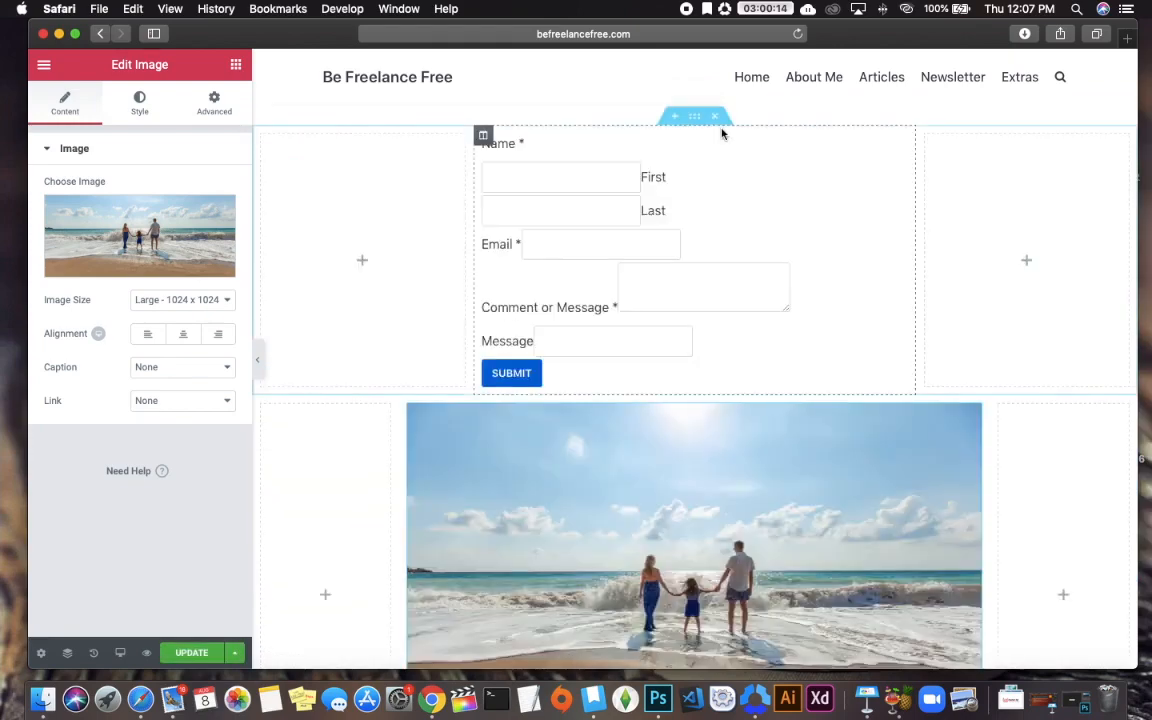
pyautogui.click(720, 118)
pyautogui.click(714, 95)
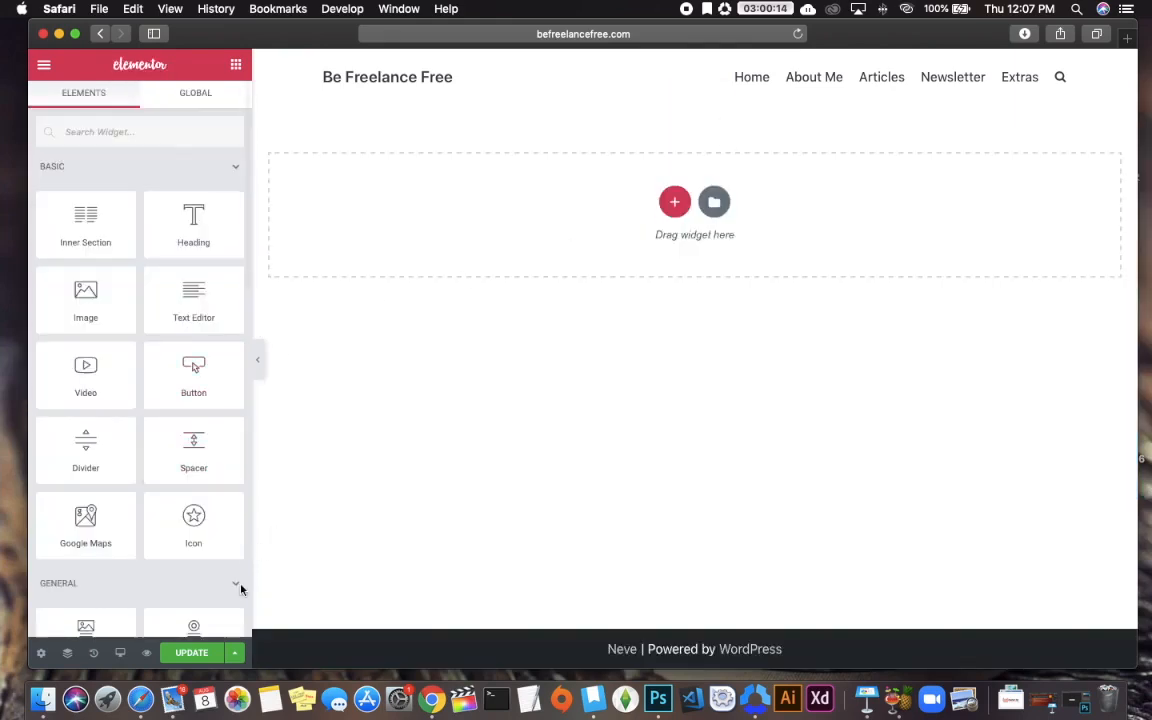
pyautogui.click(191, 652)
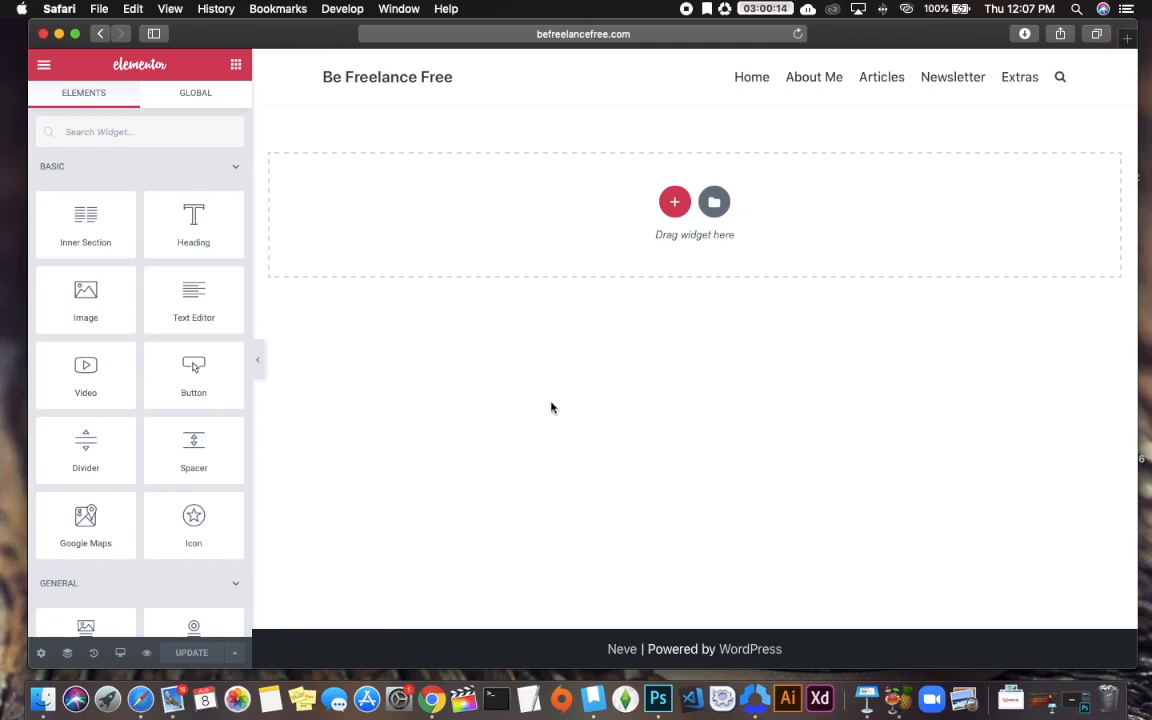
# - Insert the "We Build Websites That Really Works." phone hero block from the template library and preview it without the editor panel
pyautogui.click(722, 210)
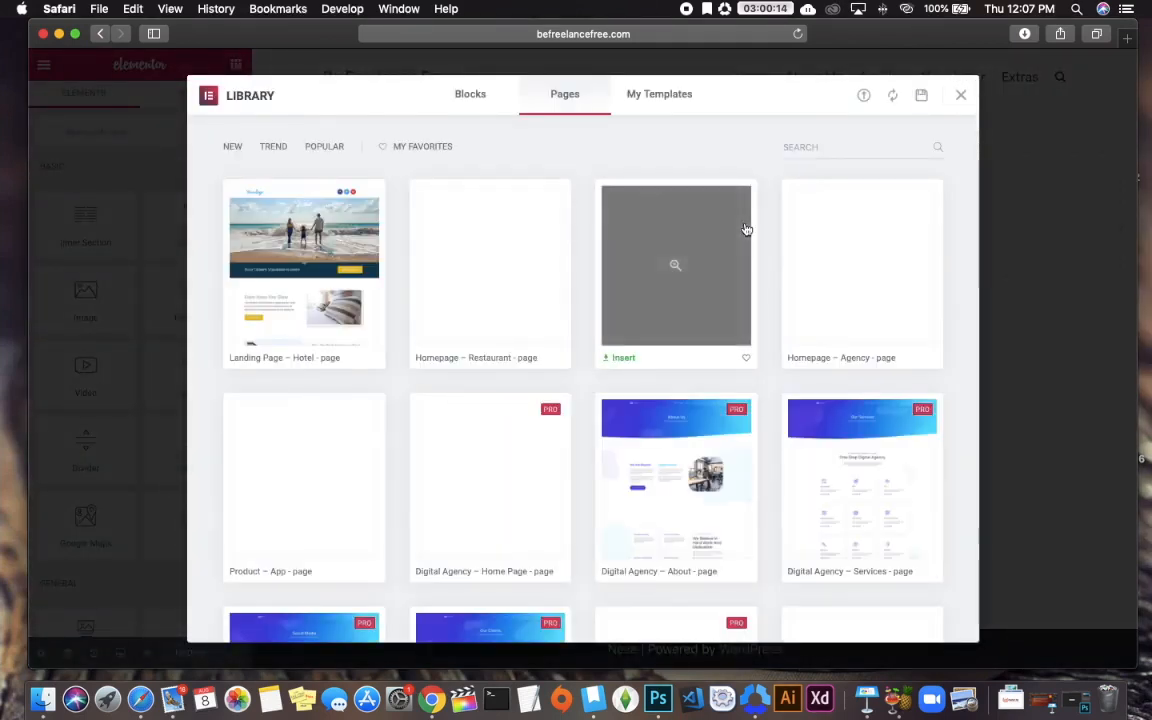
pyautogui.click(470, 92)
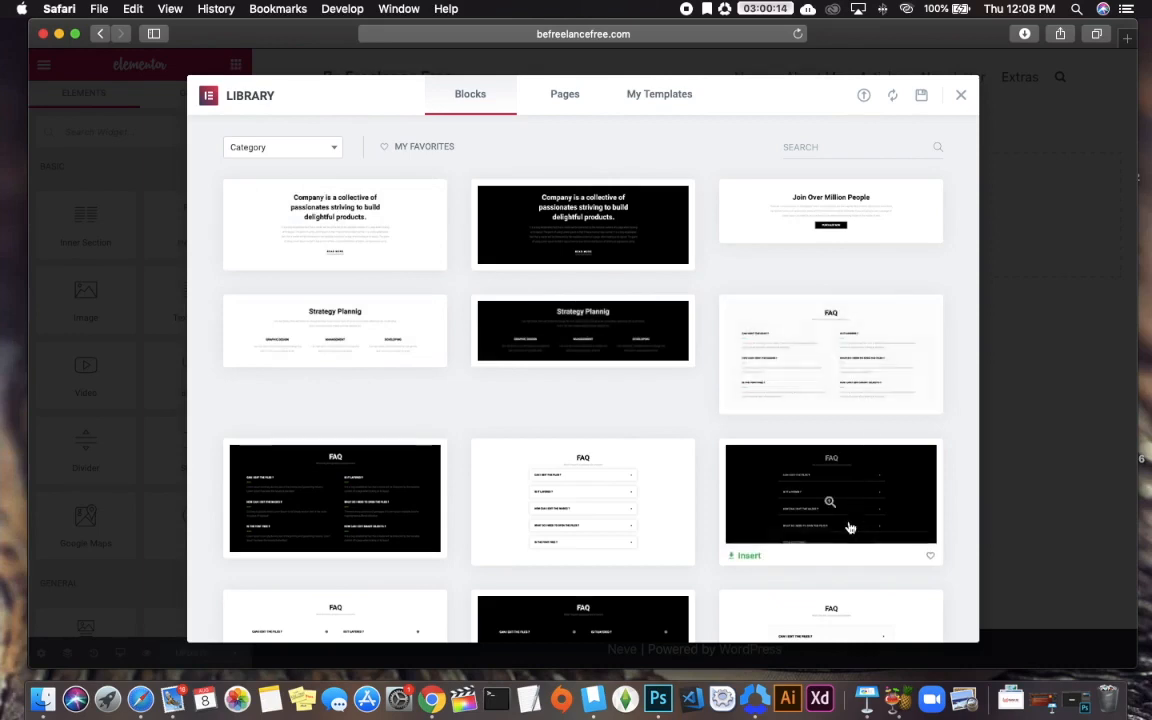
pyautogui.scroll(-5, 830, 500)
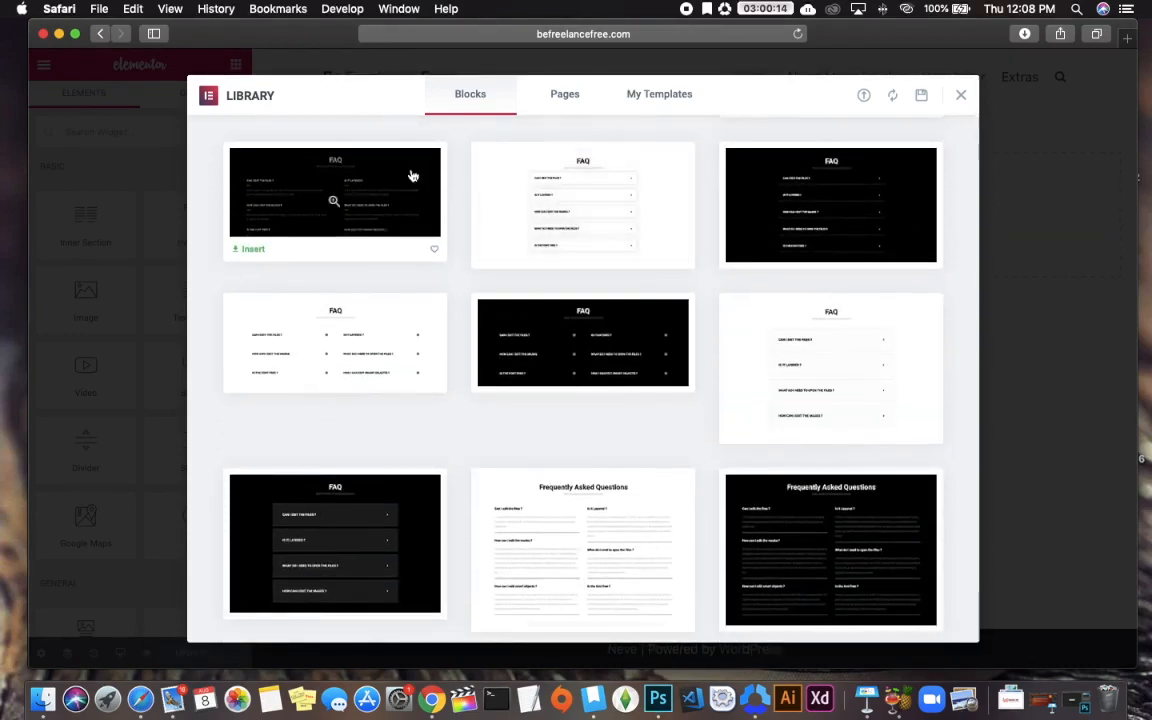
pyautogui.scroll(-5, 660, 195)
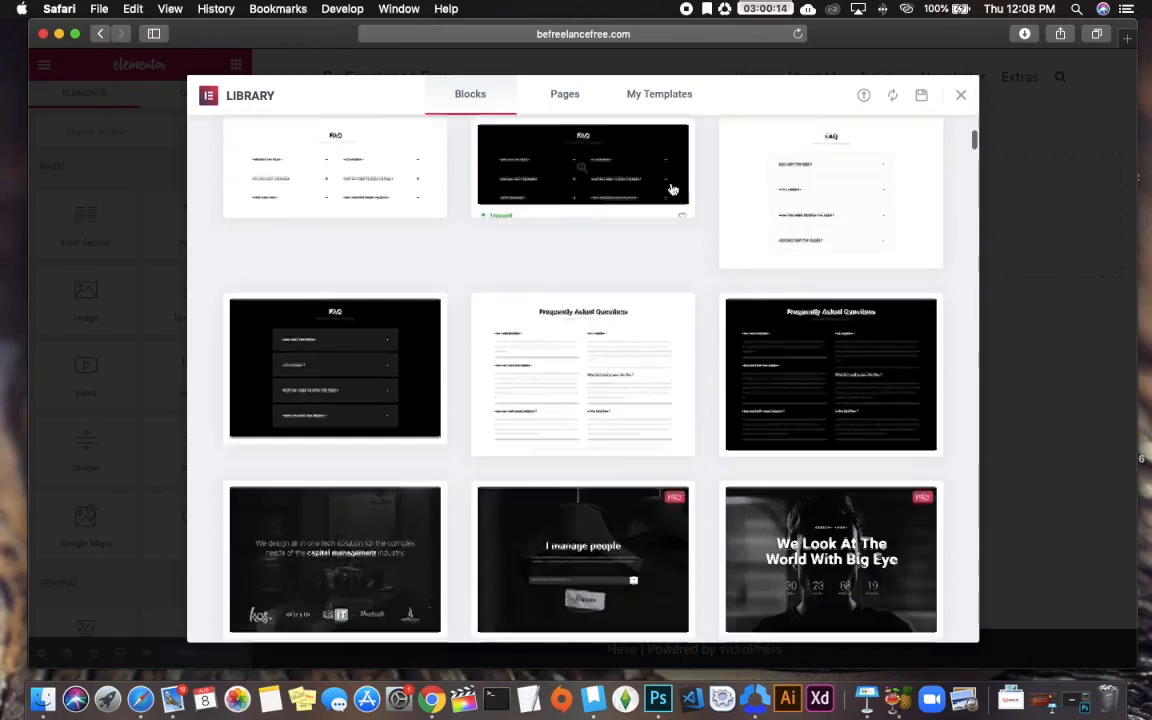
pyautogui.scroll(-4, 711, 266)
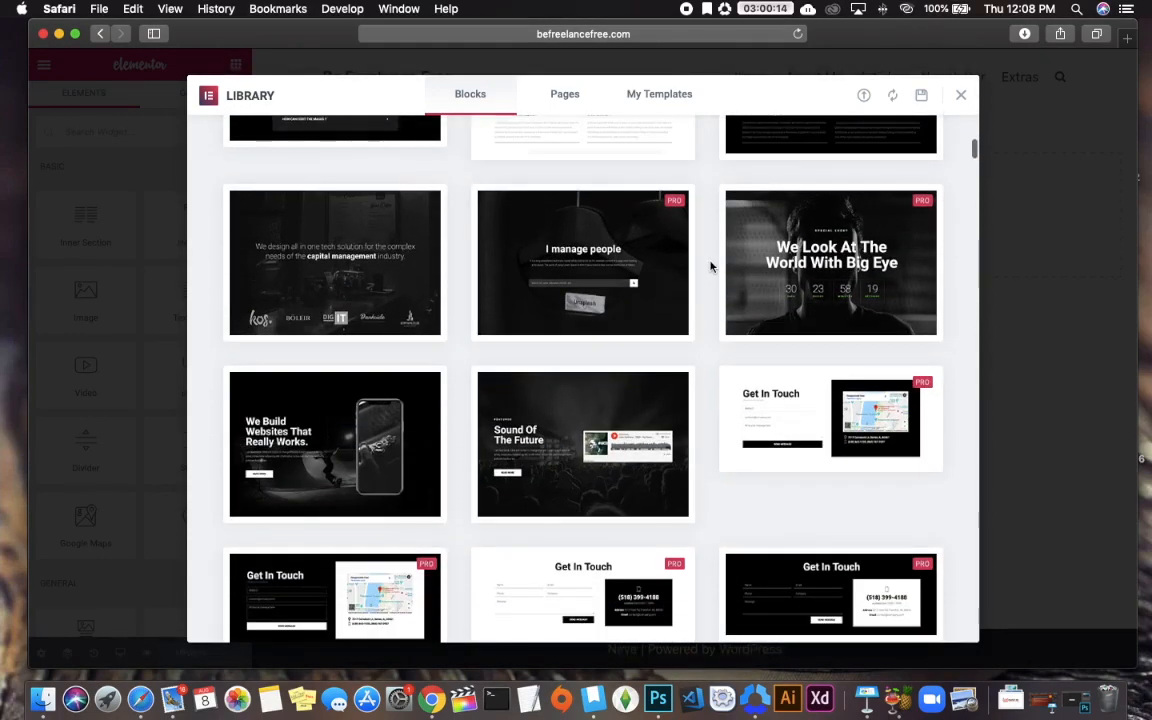
pyautogui.scroll(-8, 710, 266)
pyautogui.scroll(9, 343, 350)
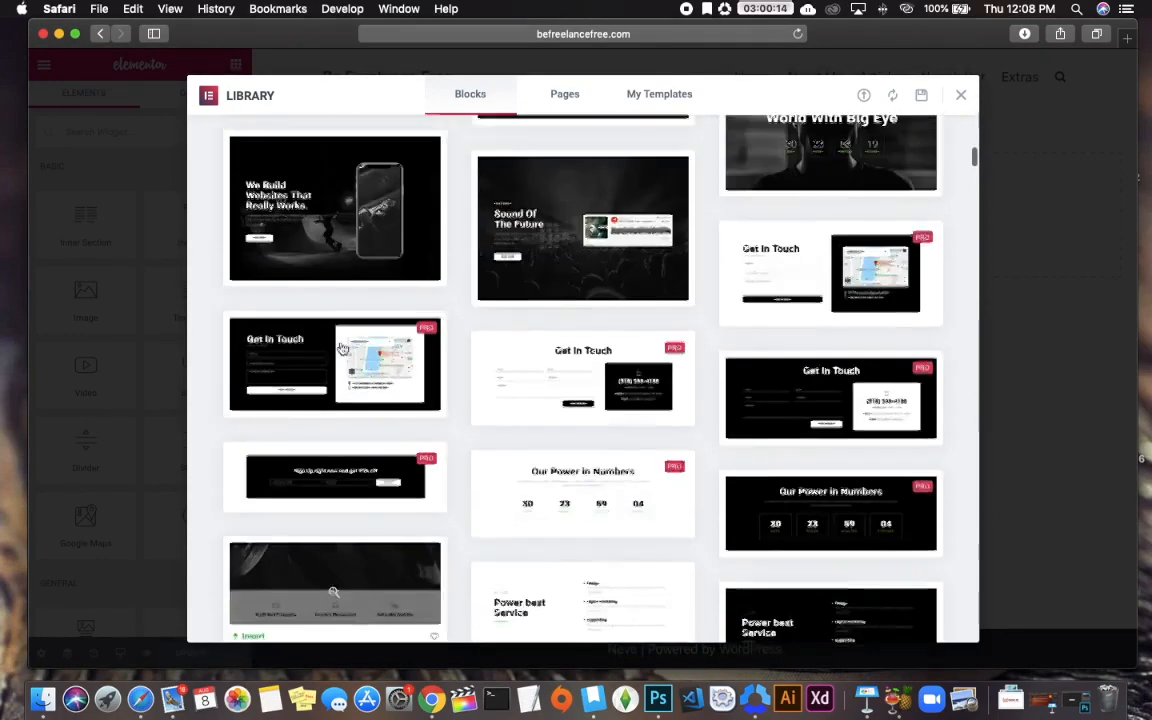
pyautogui.scroll(-2, 343, 348)
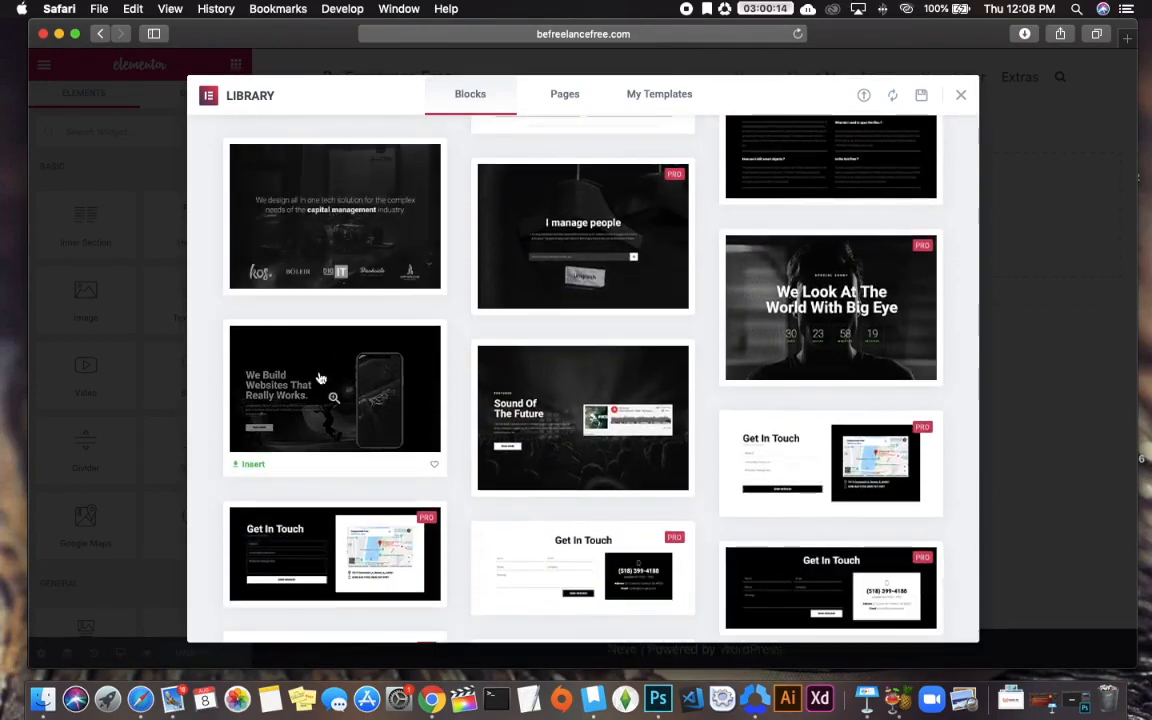
pyautogui.click(295, 342)
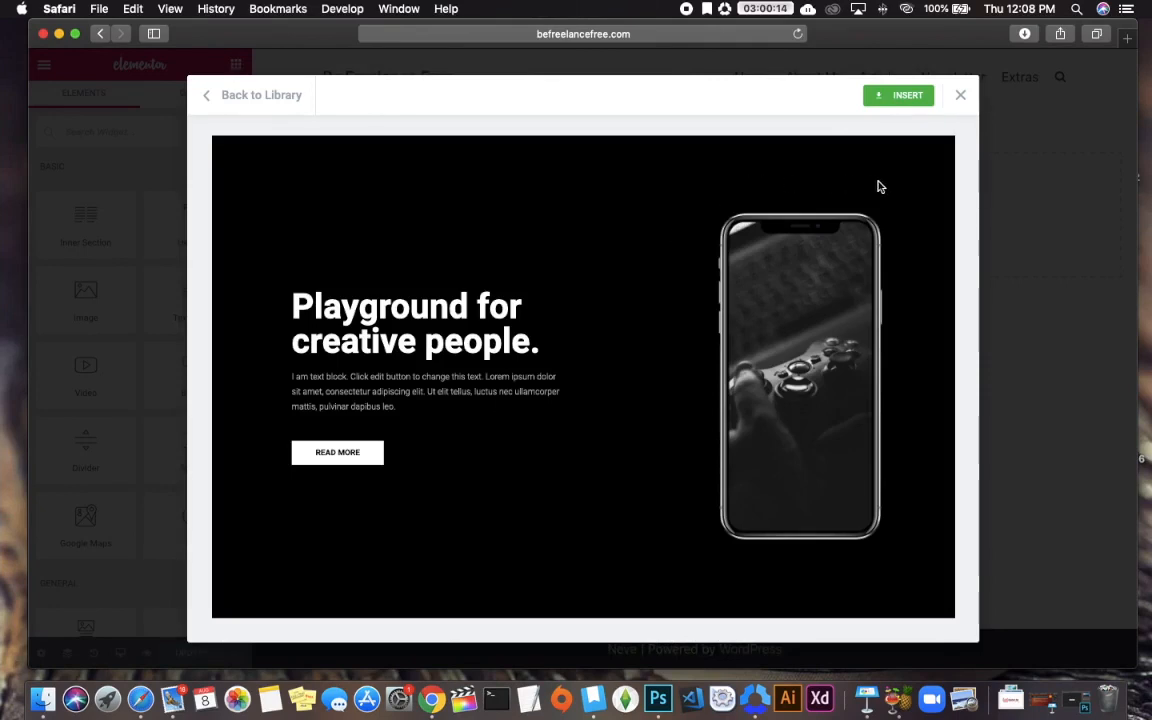
pyautogui.click(900, 99)
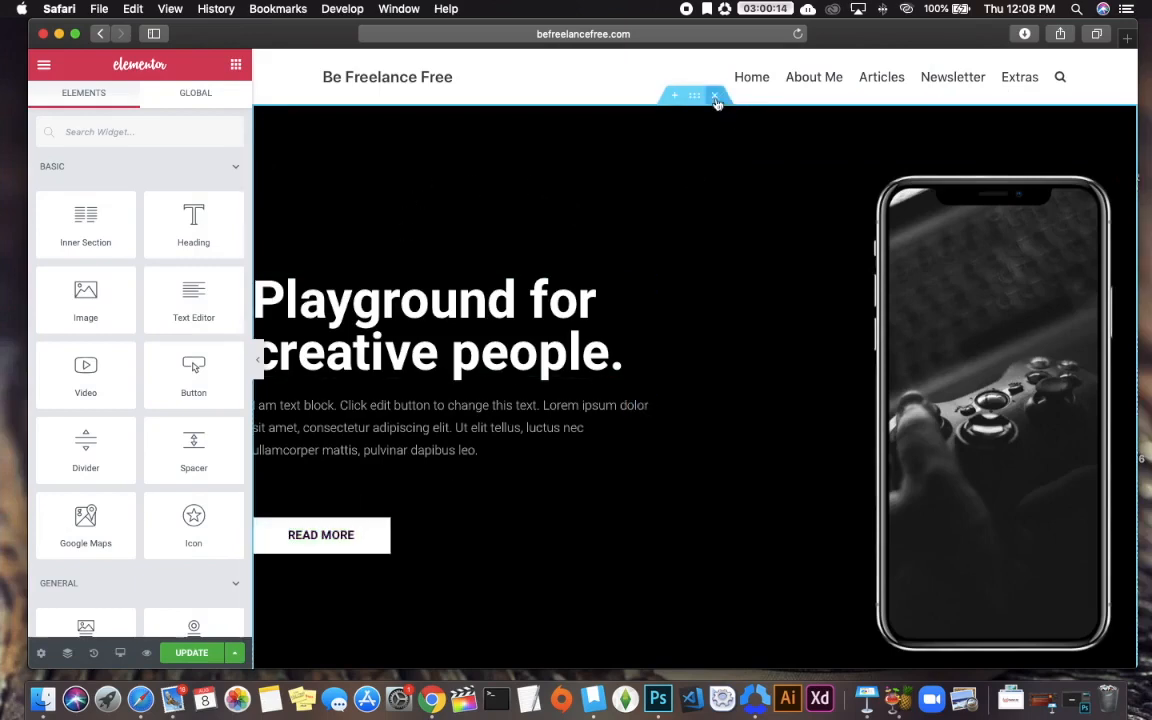
pyautogui.click(257, 358)
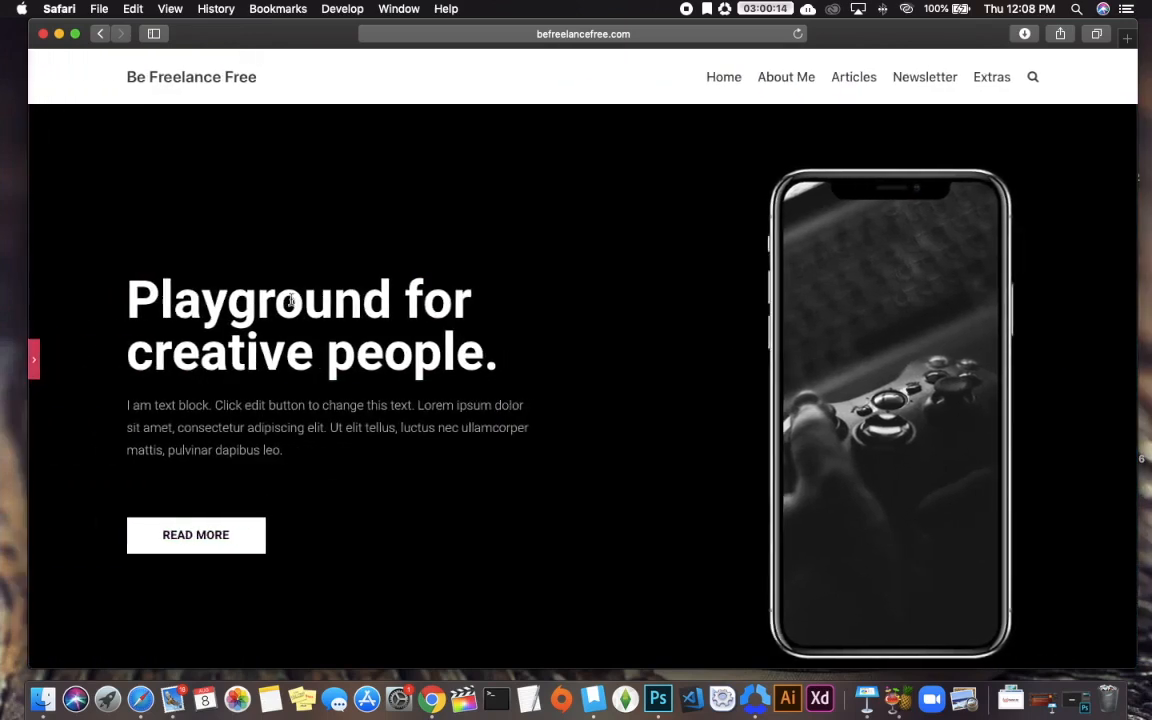
pyautogui.click(34, 360)
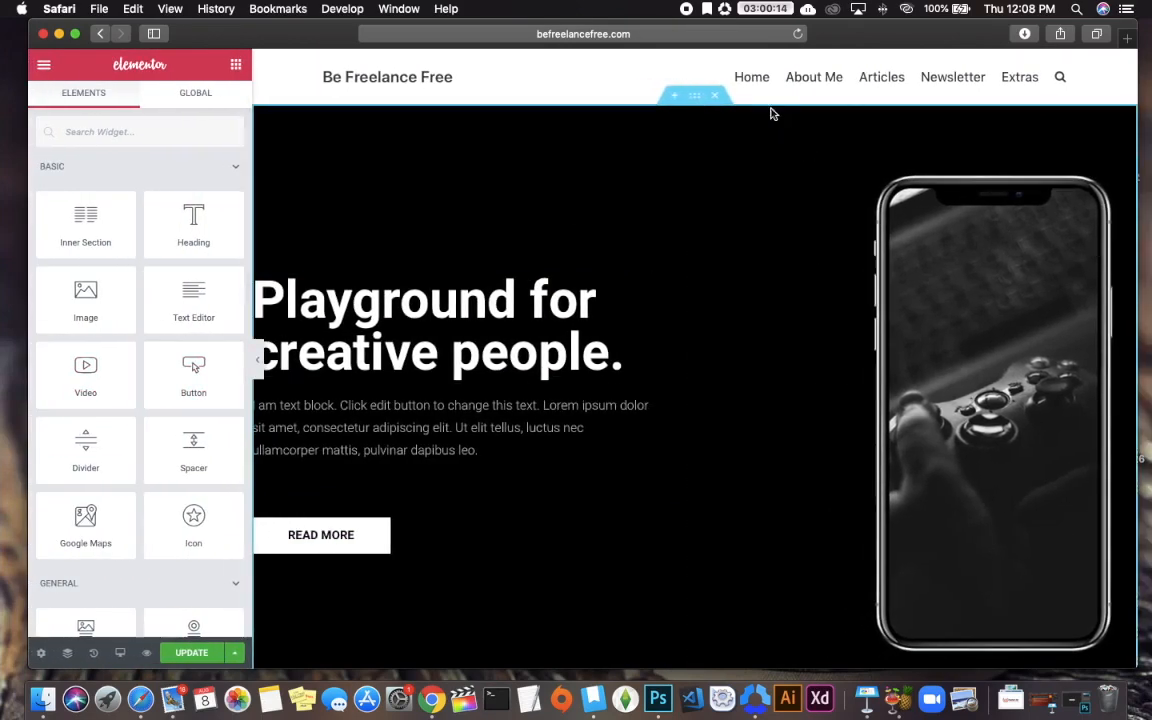
# - Stretch the phone hero section to full width, set its background color to #54595f, and preview it without the editor panel
pyautogui.click(694, 96)
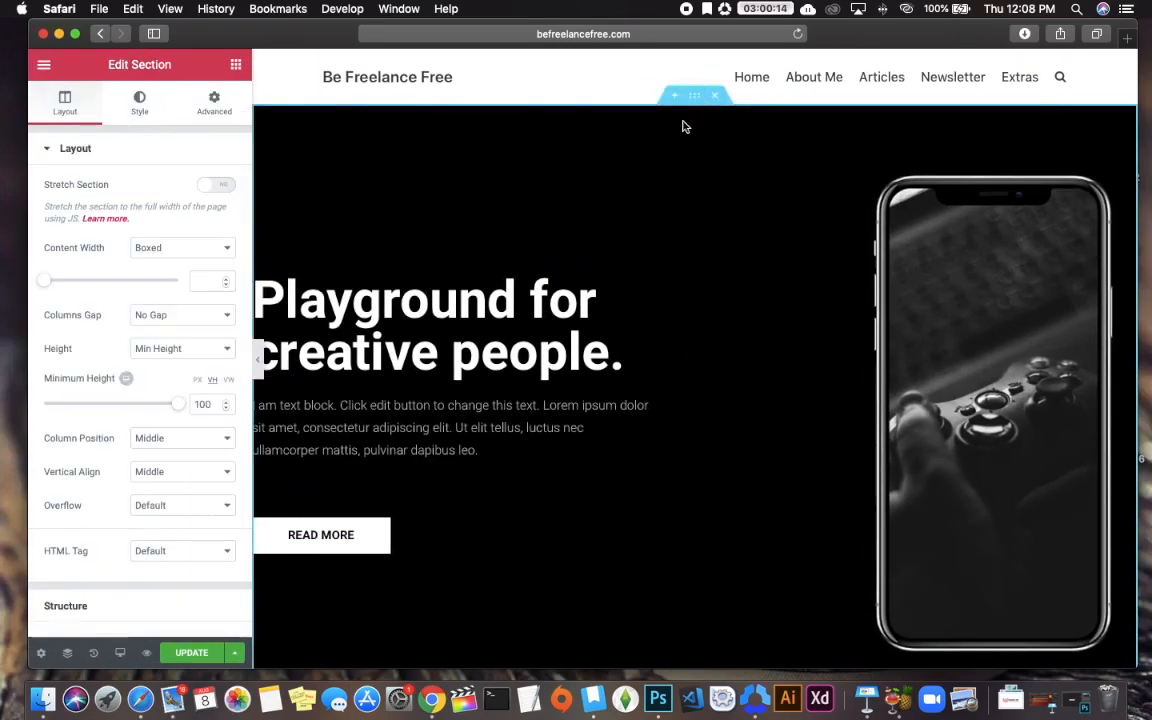
pyautogui.click(222, 190)
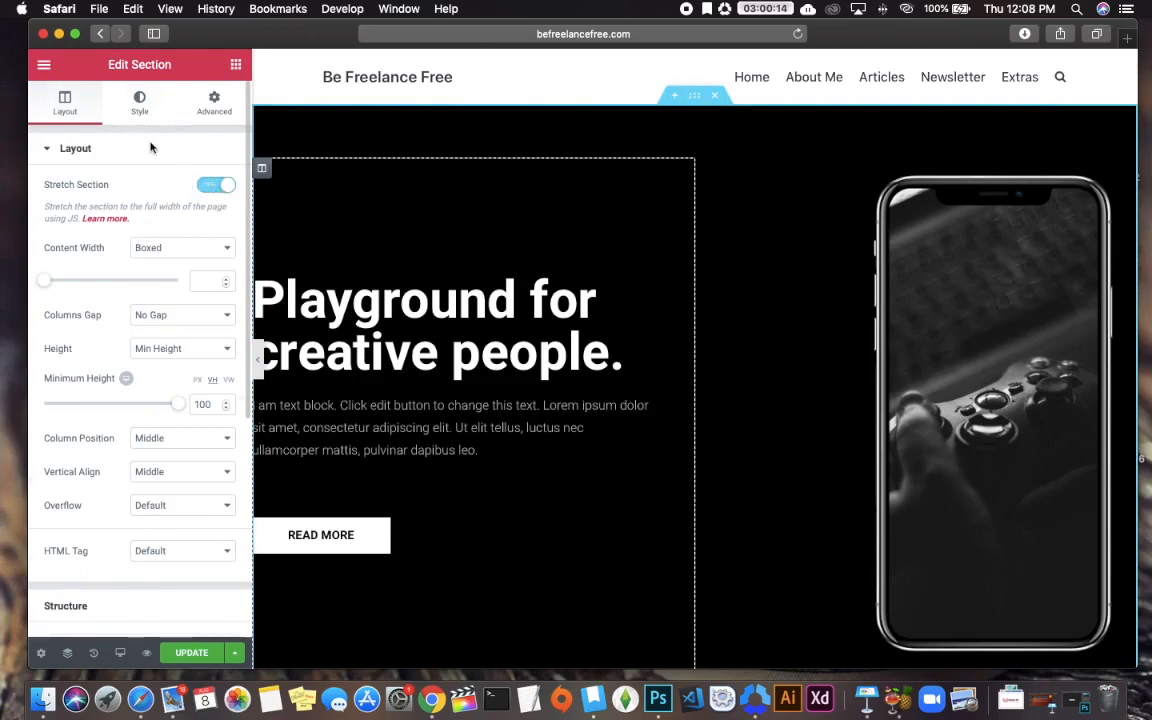
pyautogui.click(139, 100)
pyautogui.click(217, 255)
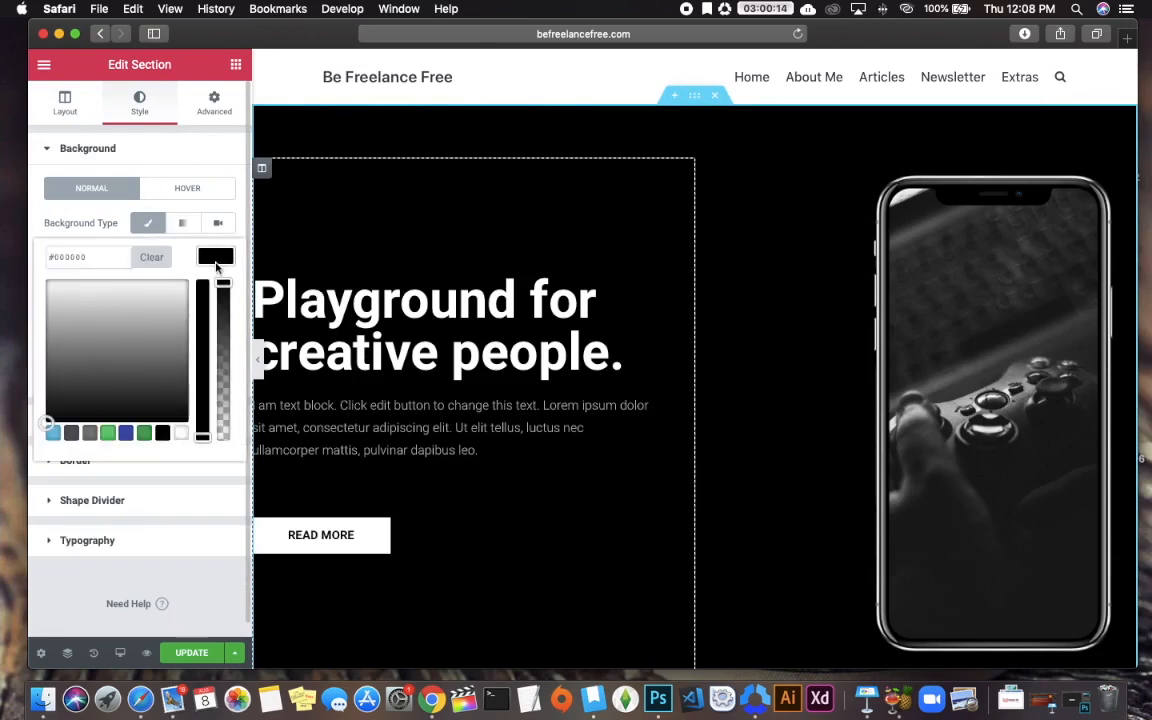
pyautogui.click(107, 432)
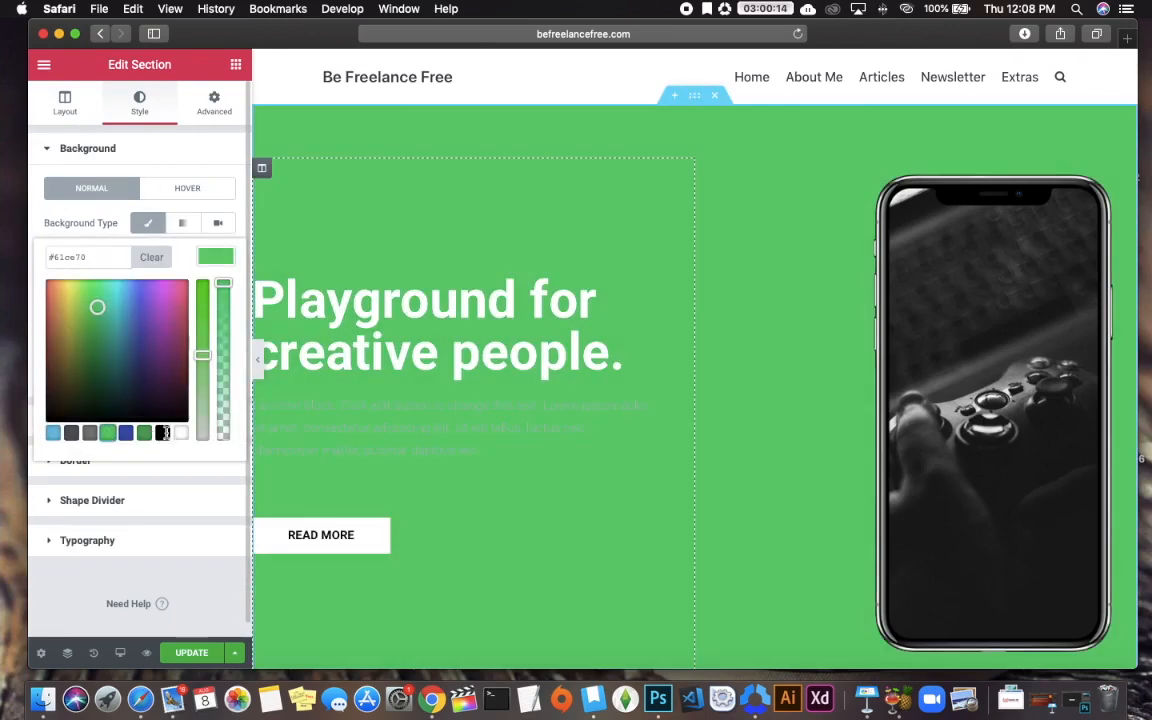
pyautogui.click(163, 432)
pyautogui.click(89, 436)
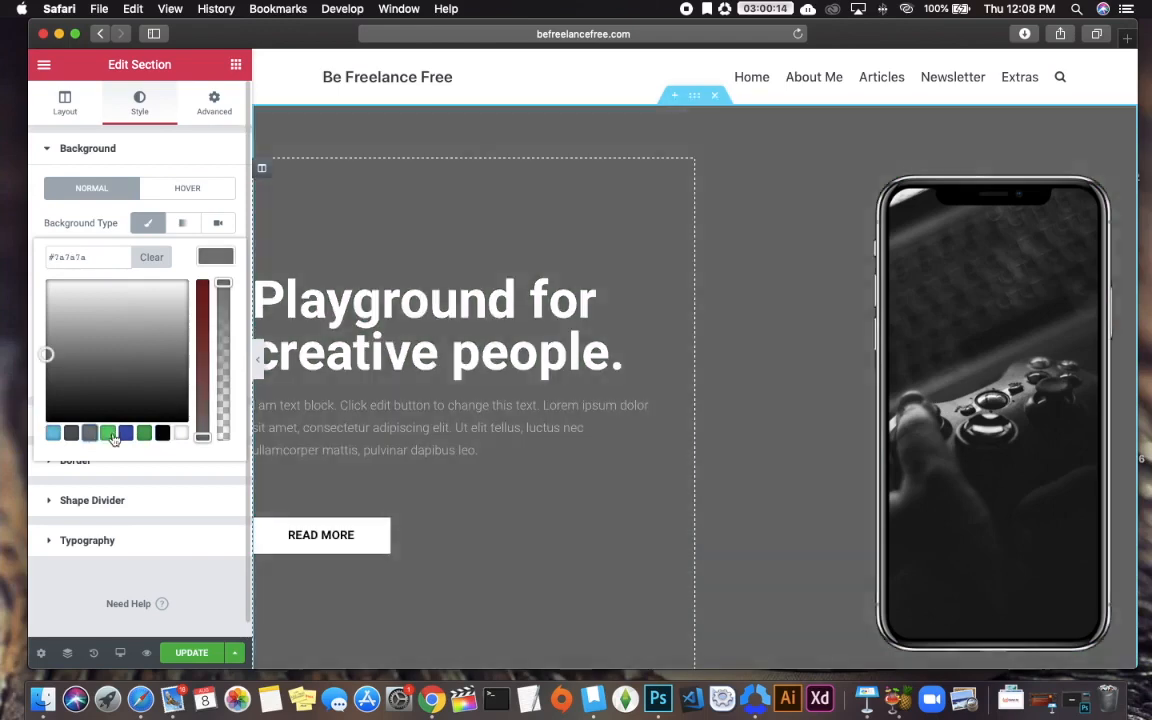
pyautogui.click(71, 436)
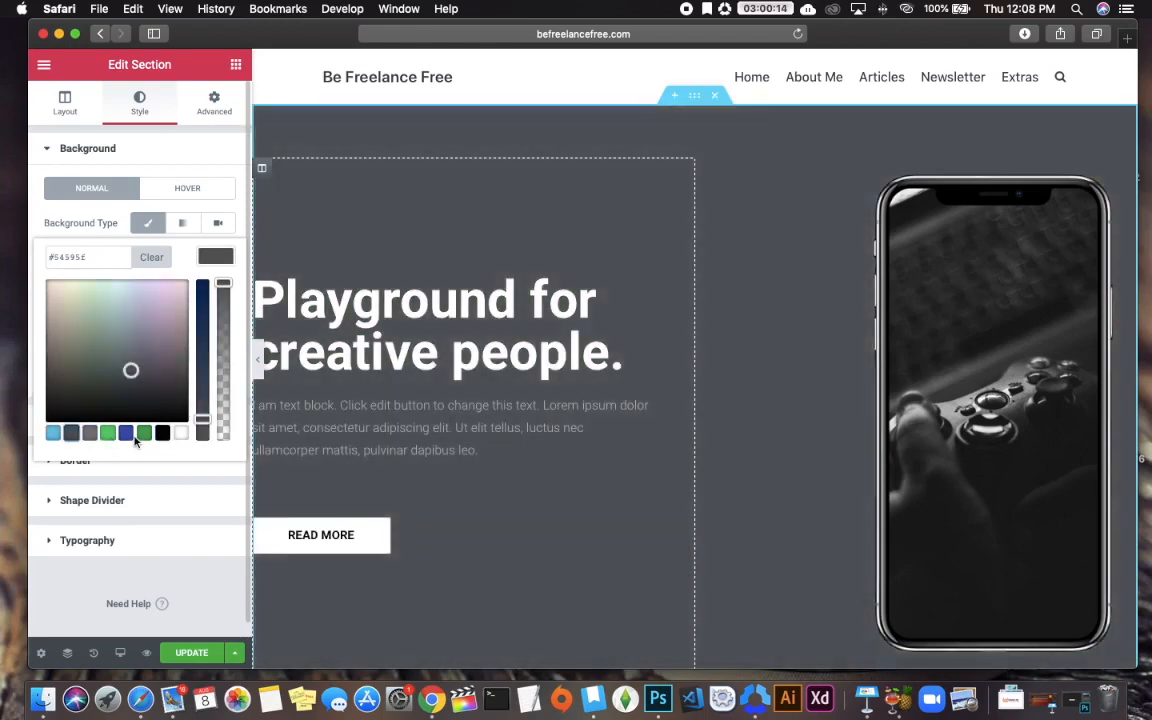
pyautogui.click(258, 366)
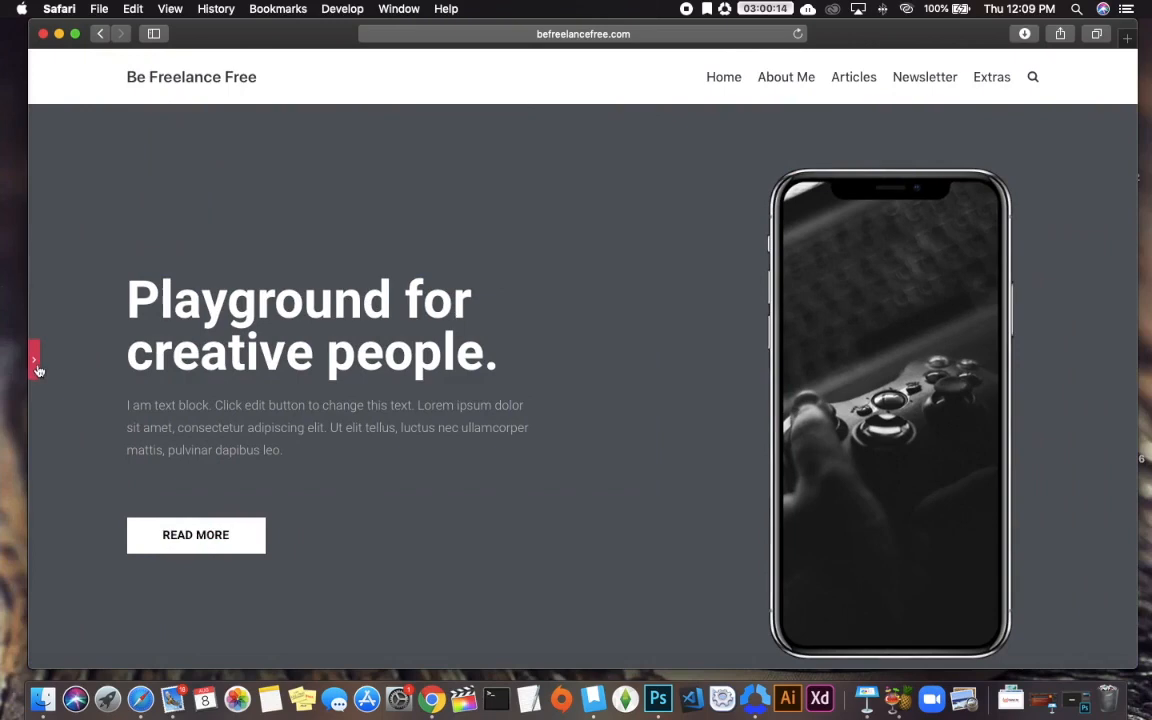
pyautogui.scroll(-3, 38, 370)
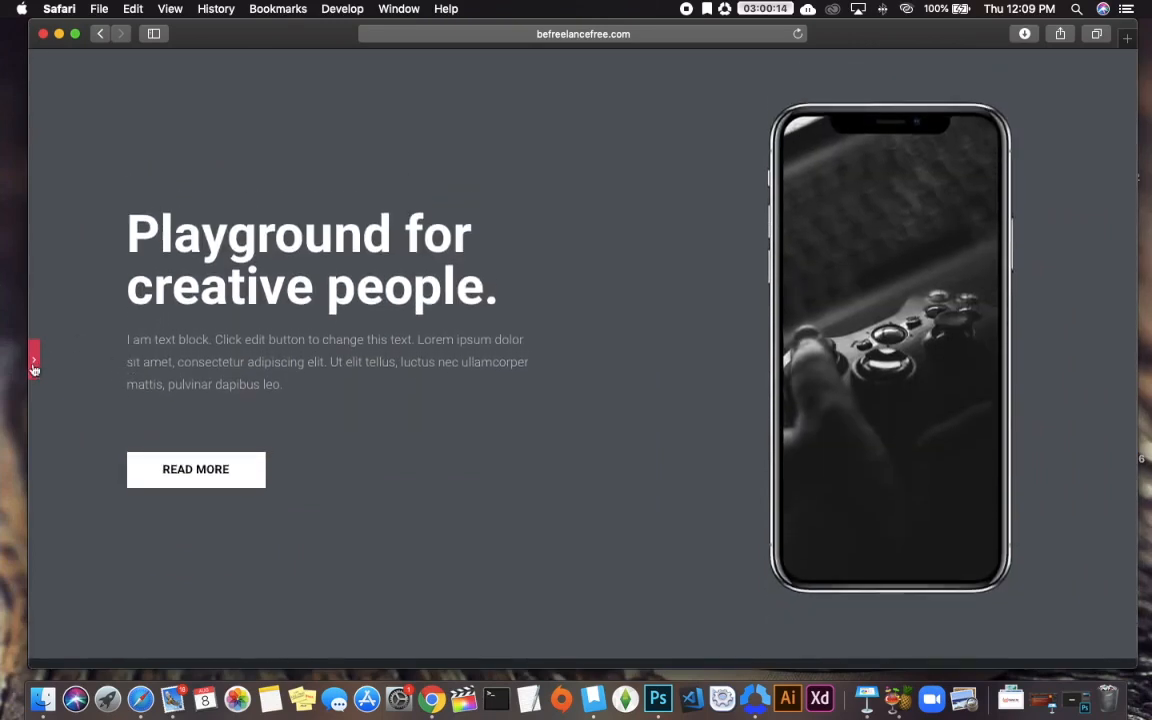
pyautogui.click(34, 362)
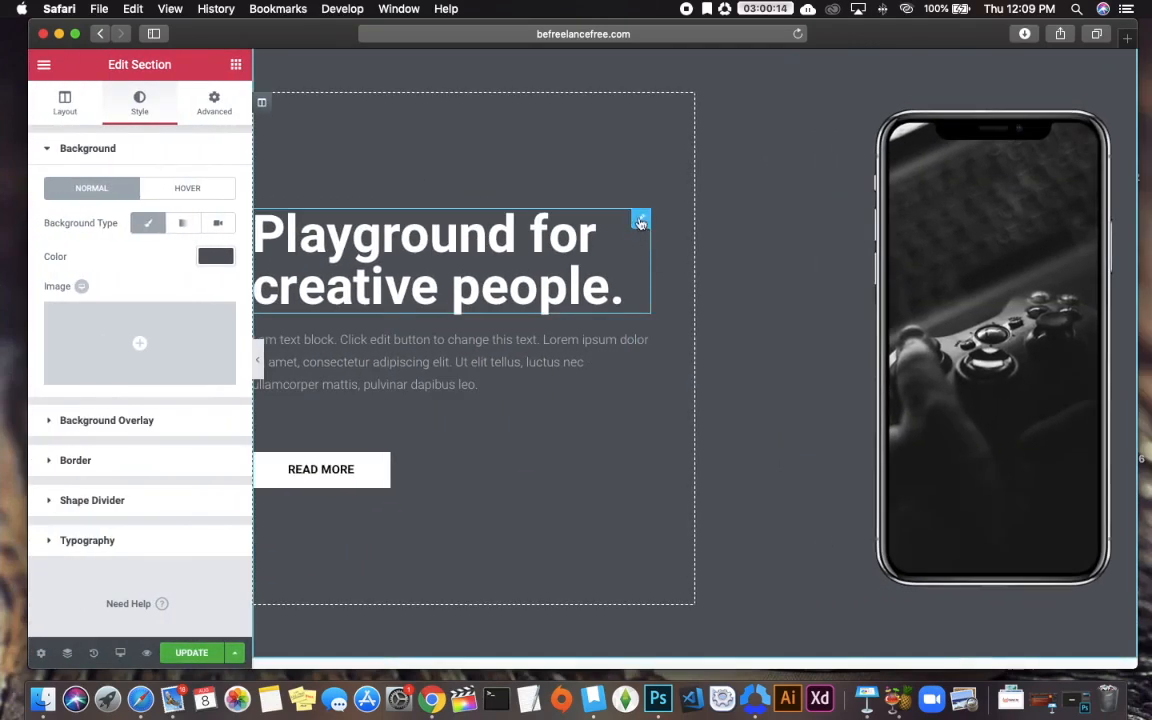
# - Change the hero heading to "Heading Goes Here", update the page, and preview it without the editor panel
pyautogui.click(641, 222)
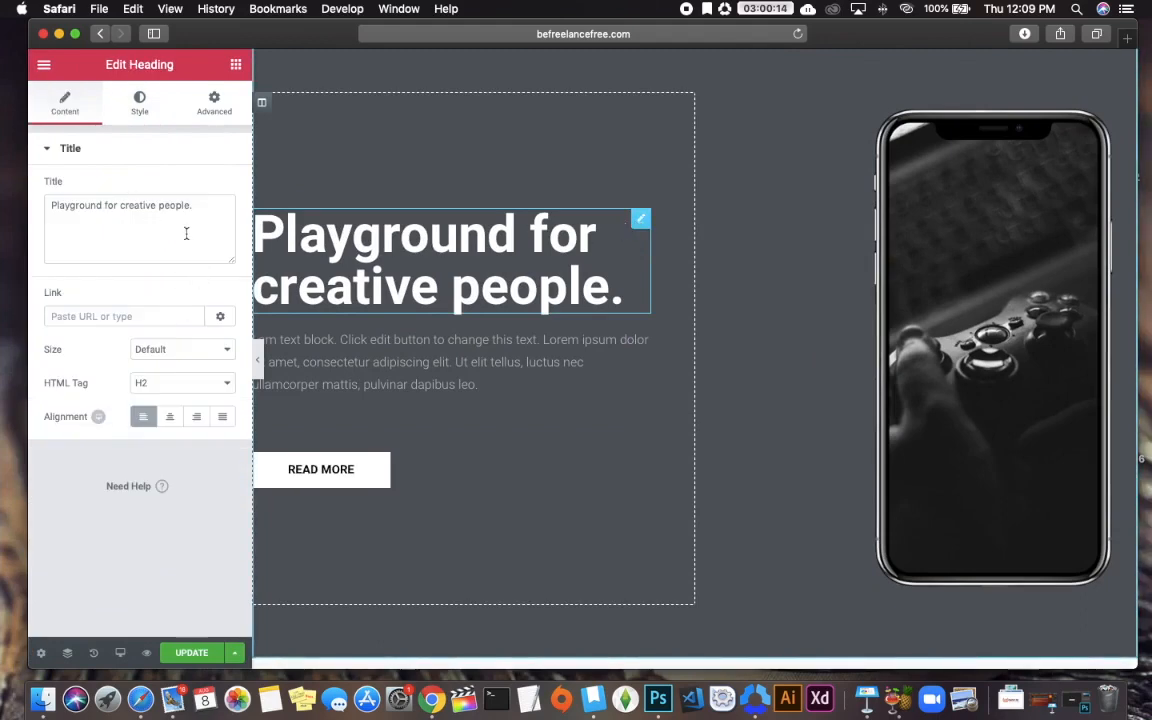
pyautogui.moveTo(203, 208); pyautogui.dragTo(14, 211)
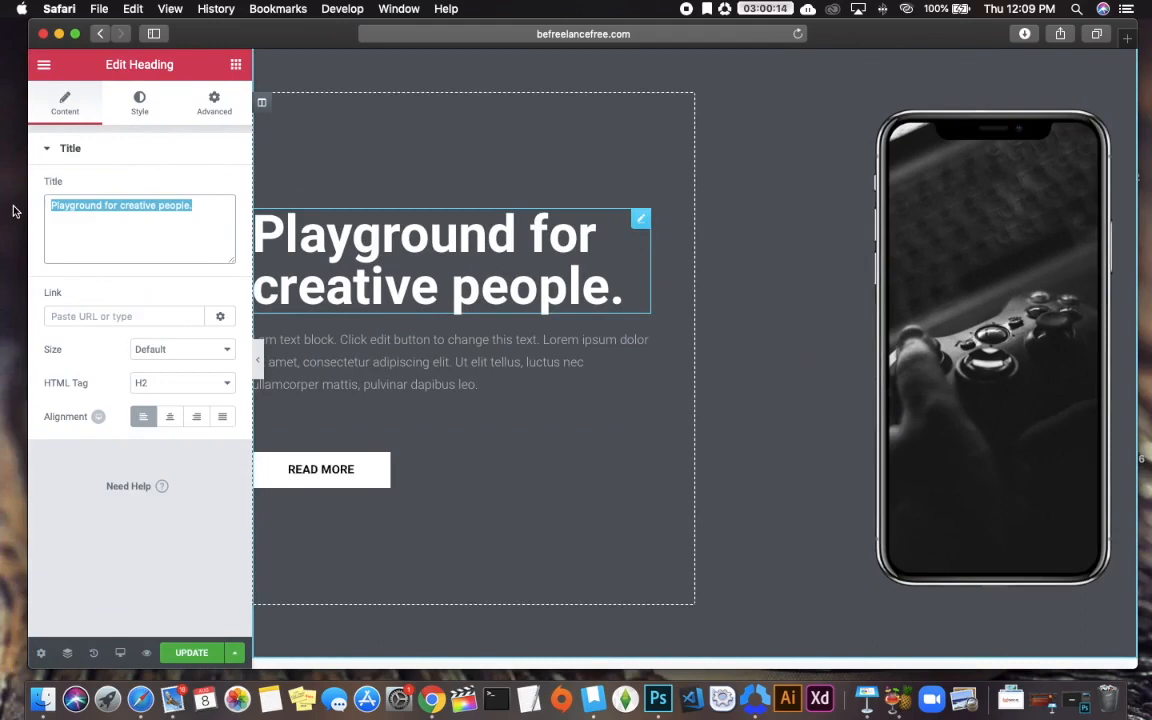
pyautogui.write('Heading Goes ')
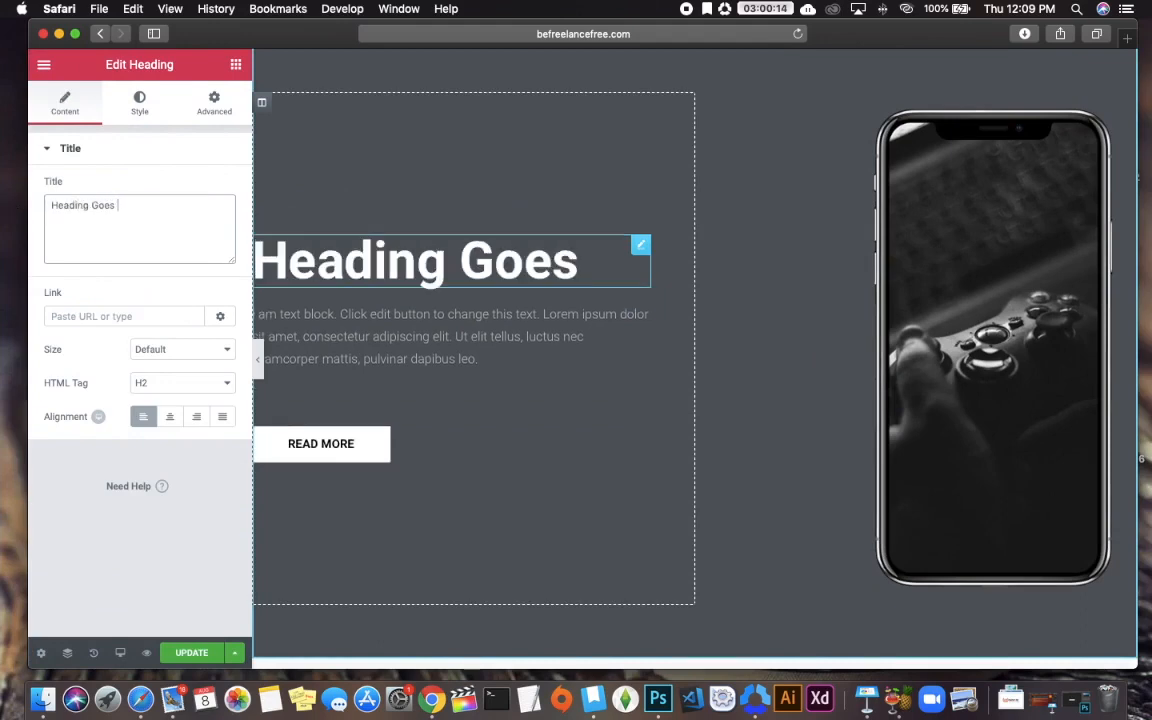
pyautogui.write('Here')
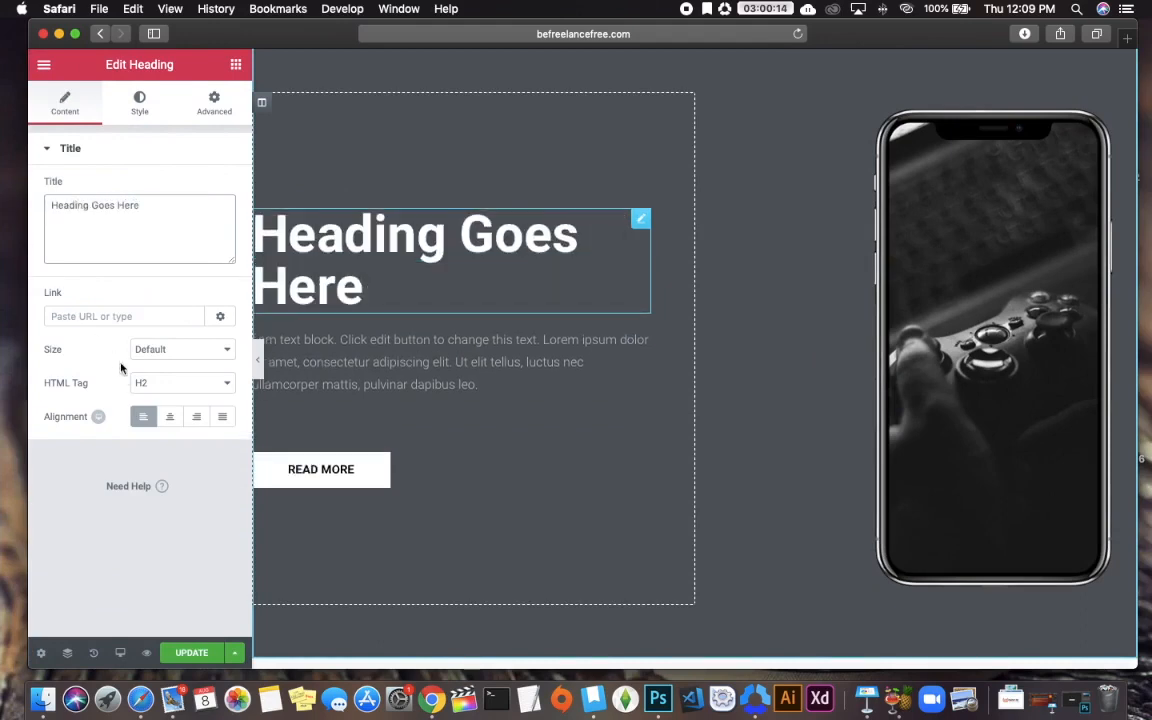
pyautogui.click(191, 652)
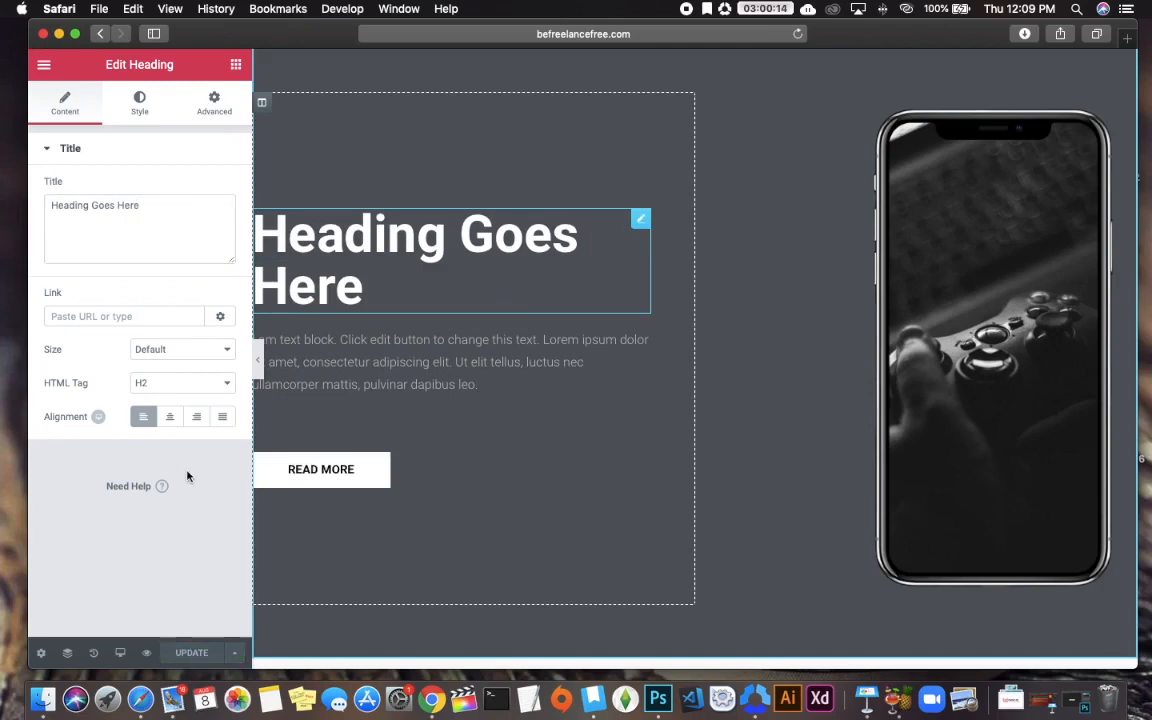
pyautogui.click(258, 360)
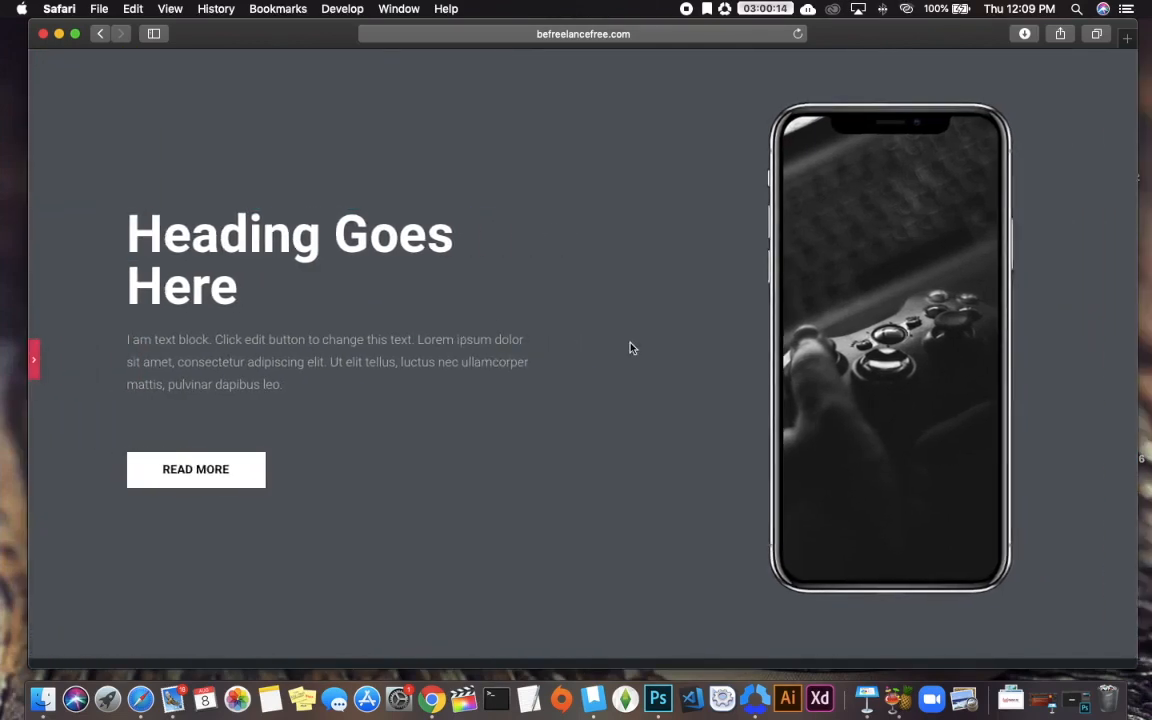
pyautogui.click(36, 368)
# - Insert the black "Team Section Slide" block from the template library below the phone hero section
pyautogui.scroll(-5, 700, 450)
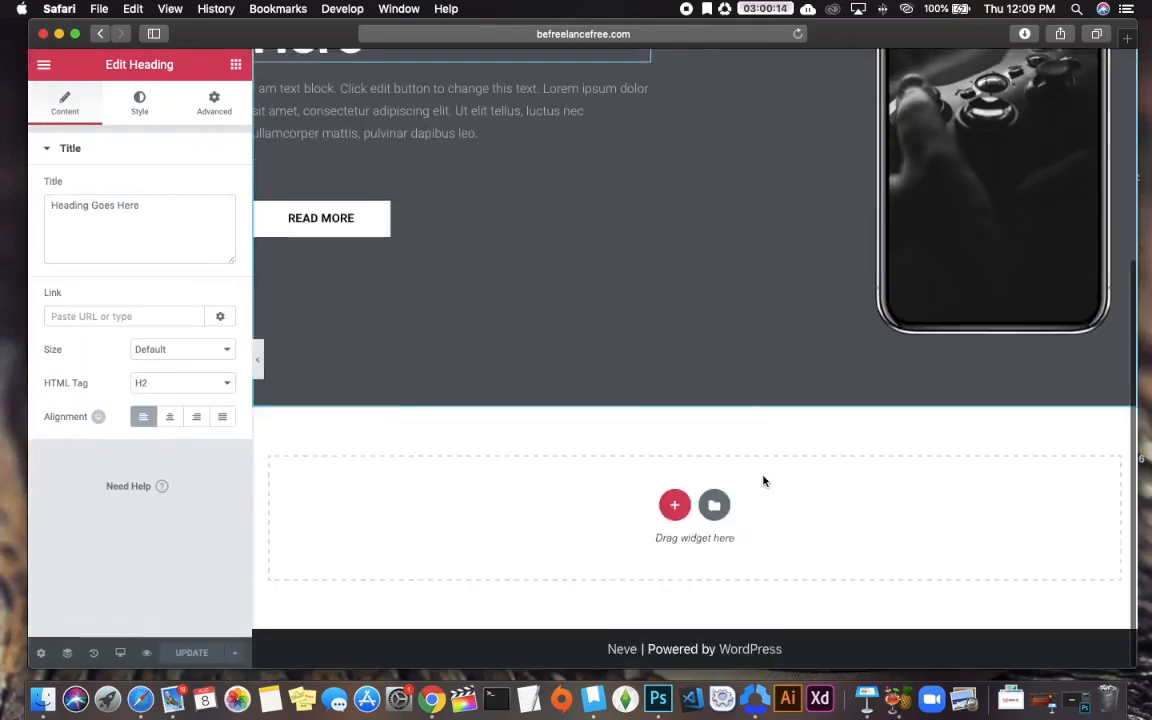
pyautogui.click(716, 506)
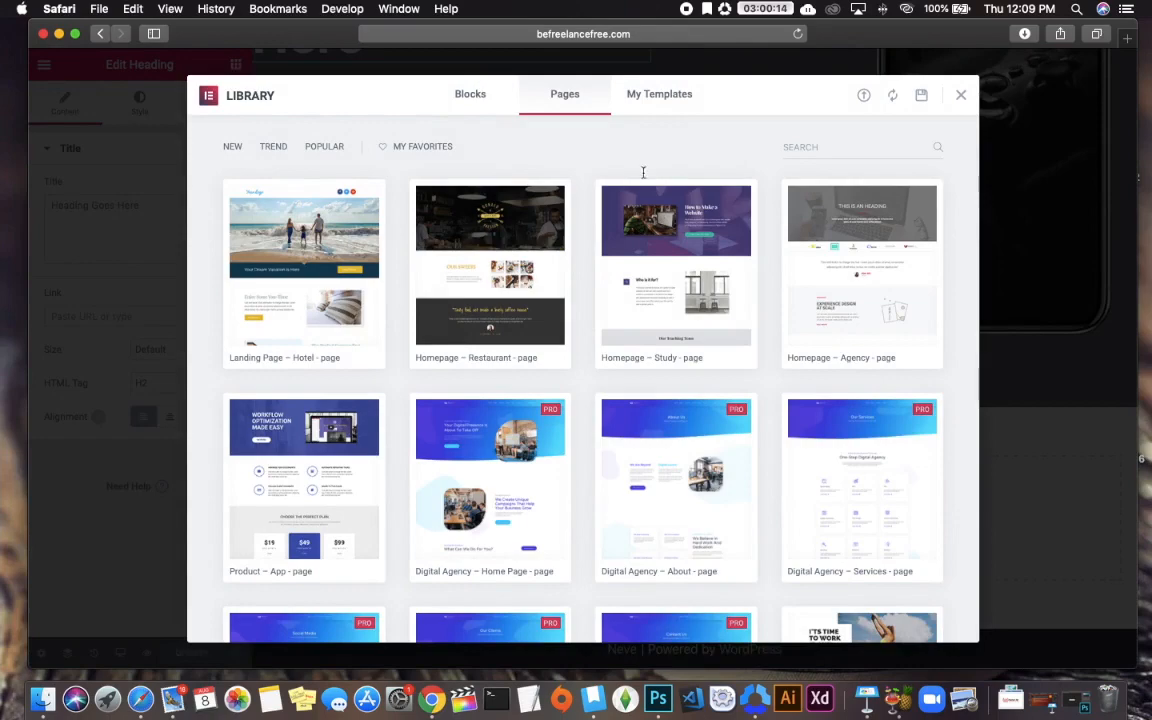
pyautogui.scroll(-15, 677, 253)
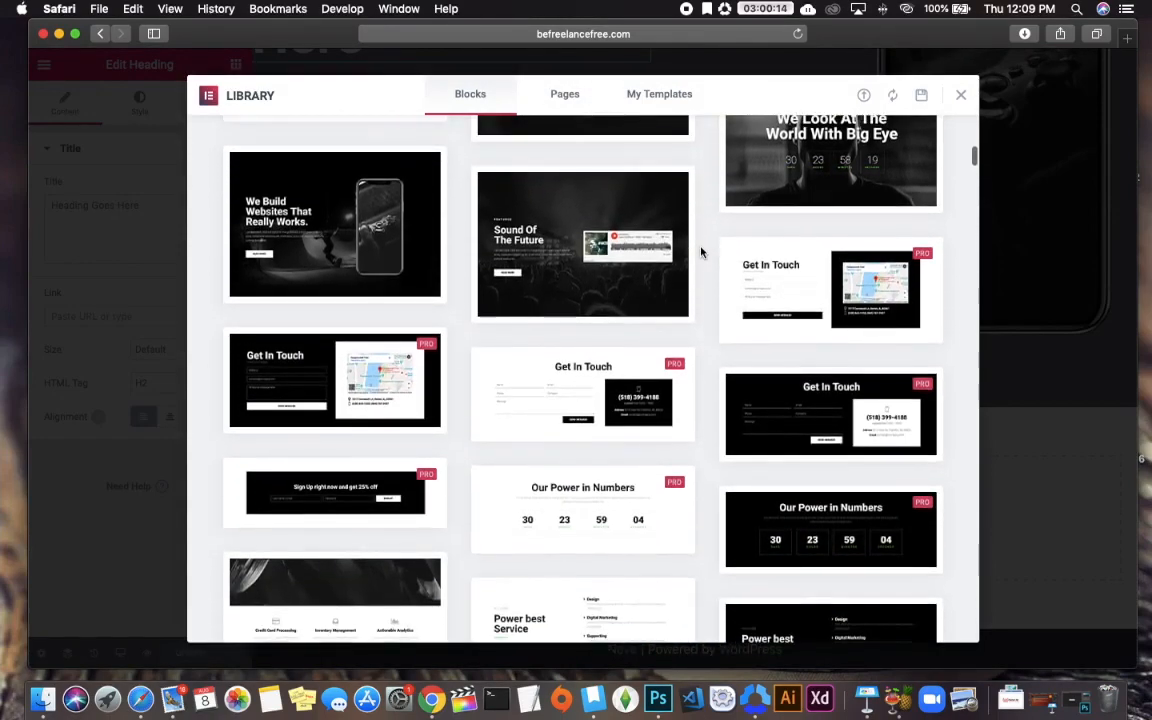
pyautogui.scroll(-5, 701, 252)
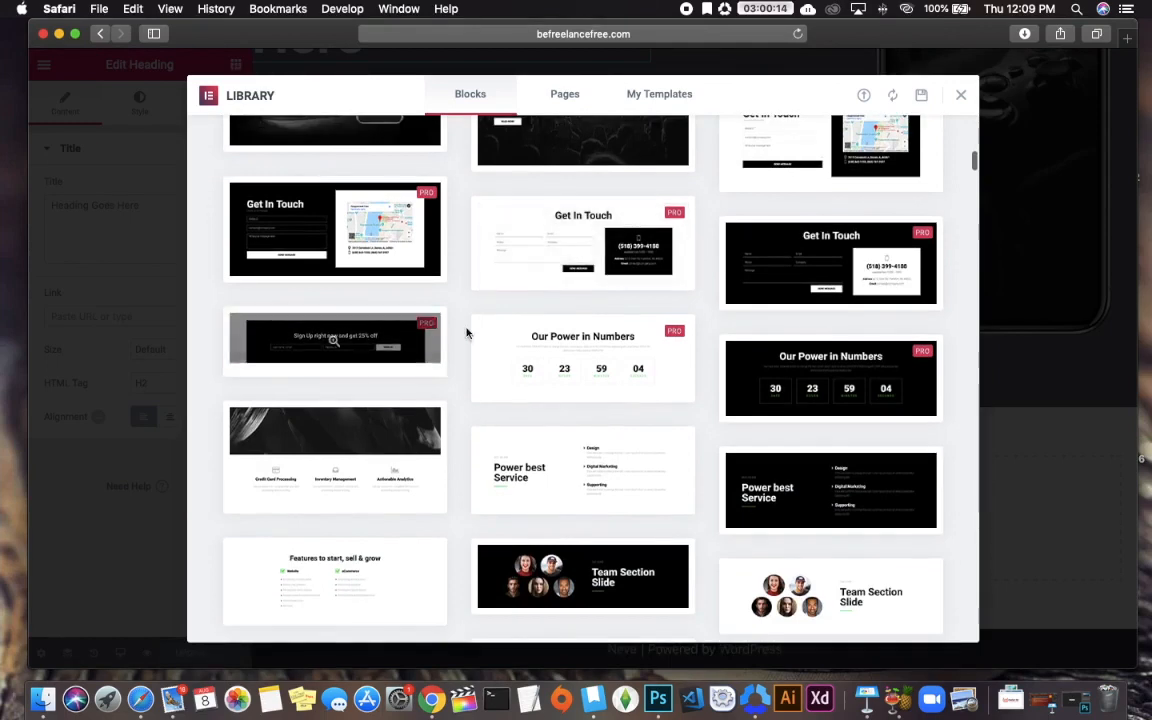
pyautogui.moveTo(429, 327)
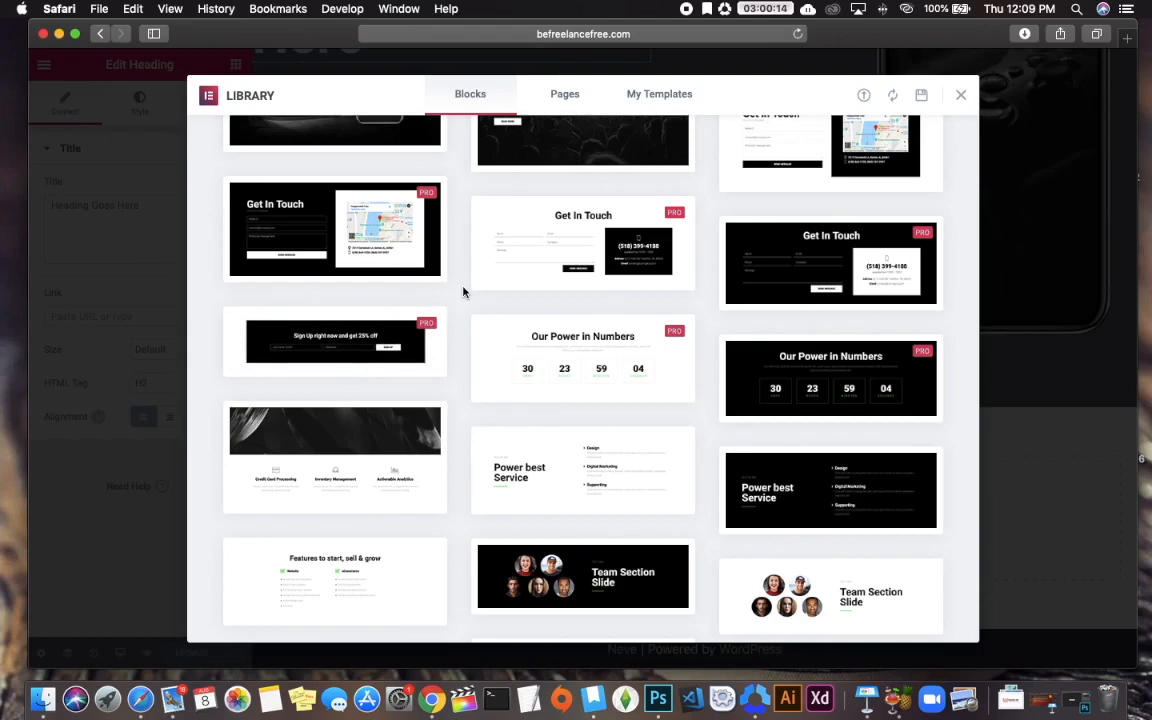
pyautogui.scroll(5, 463, 291)
pyautogui.scroll(-3, 463, 291)
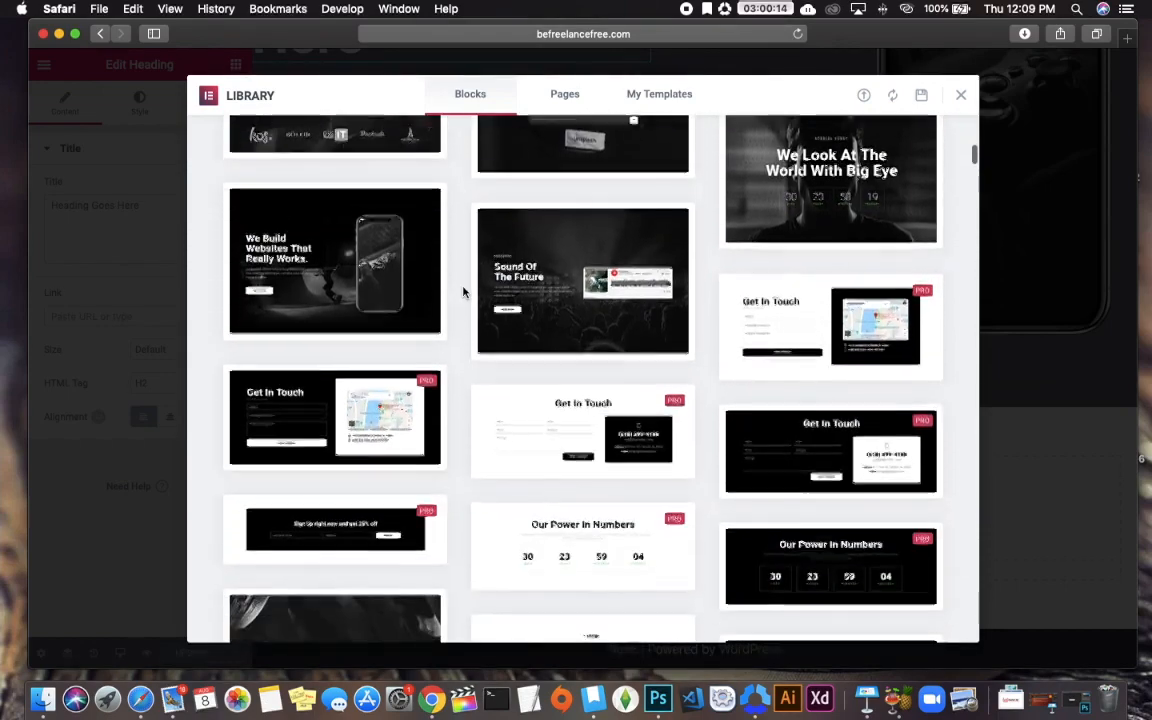
pyautogui.scroll(-4, 463, 291)
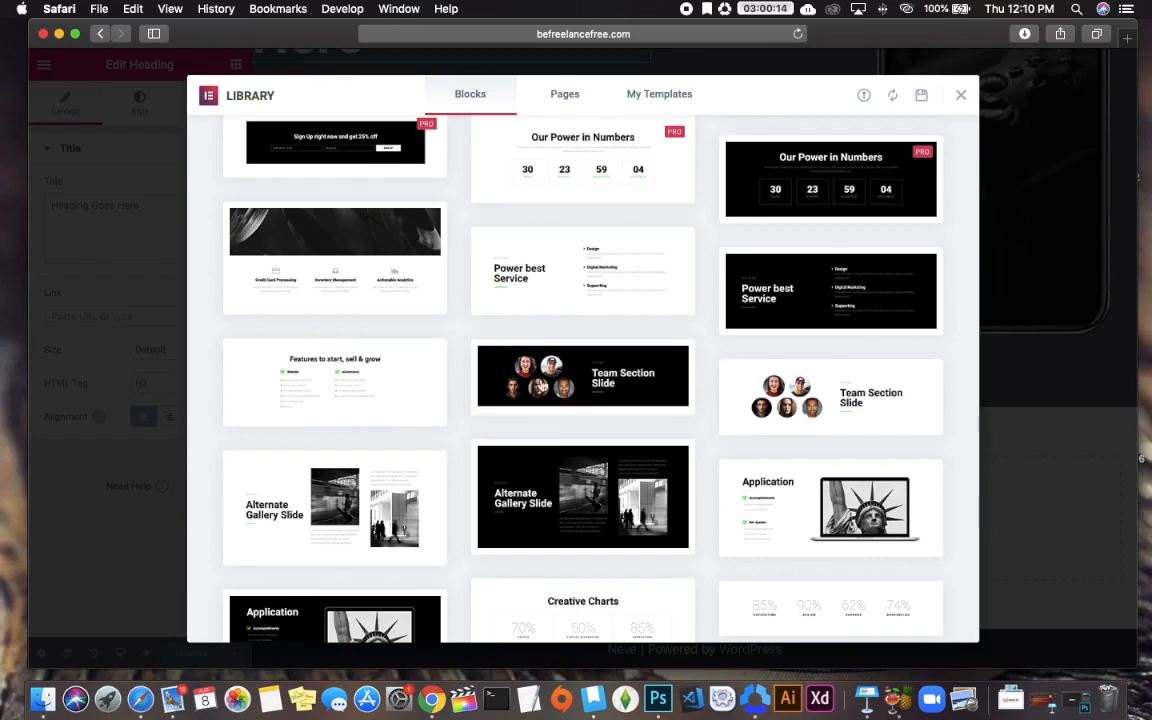
pyautogui.click(596, 380)
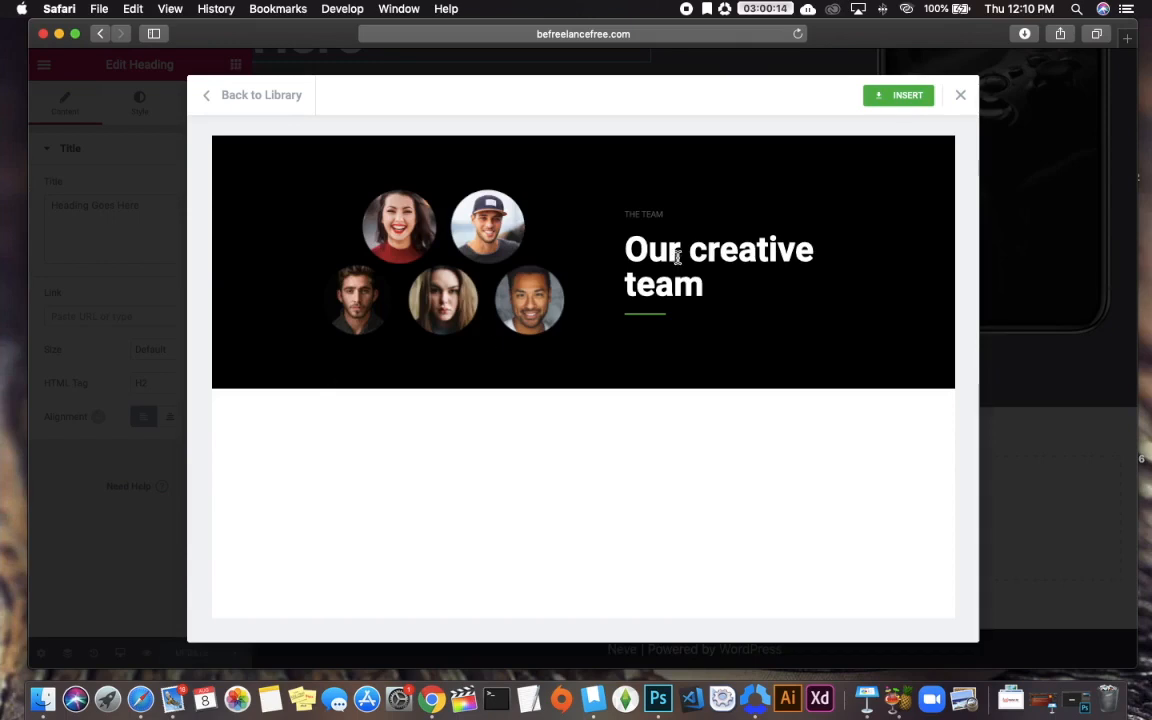
pyautogui.click(897, 95)
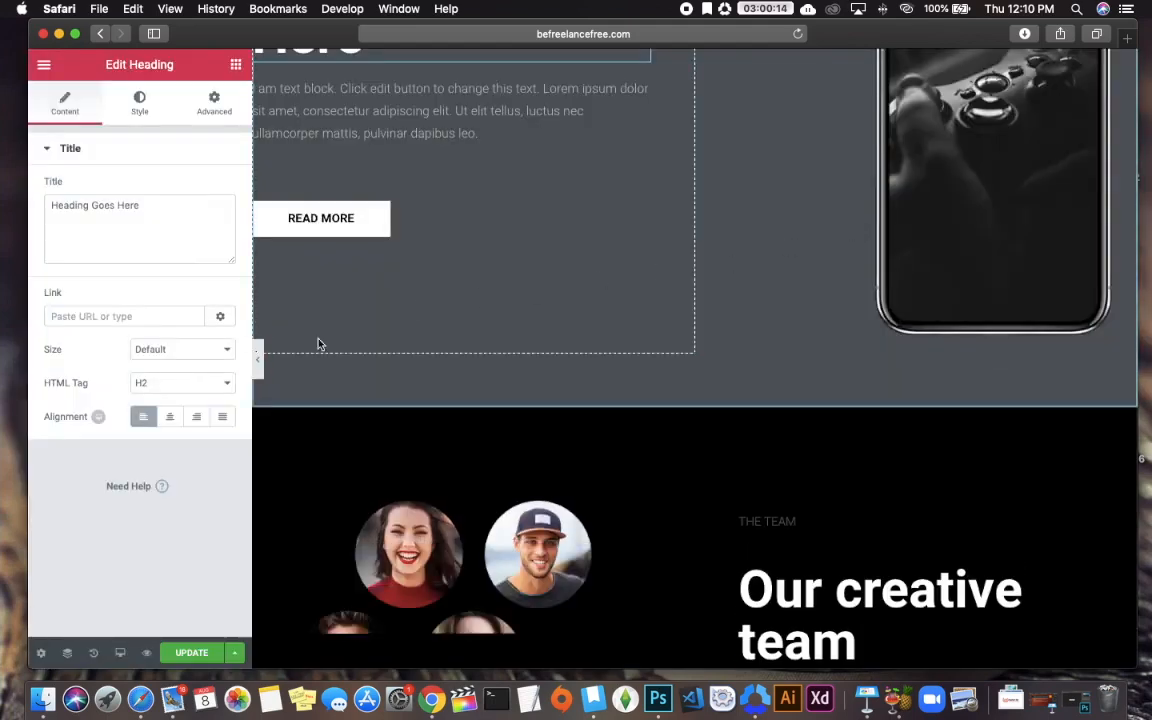
# - Replace the first team member photo in the black team section with 9-1.jpg from the media library
pyautogui.scroll(-1, 531, 422)
pyautogui.scroll(-5, 531, 422)
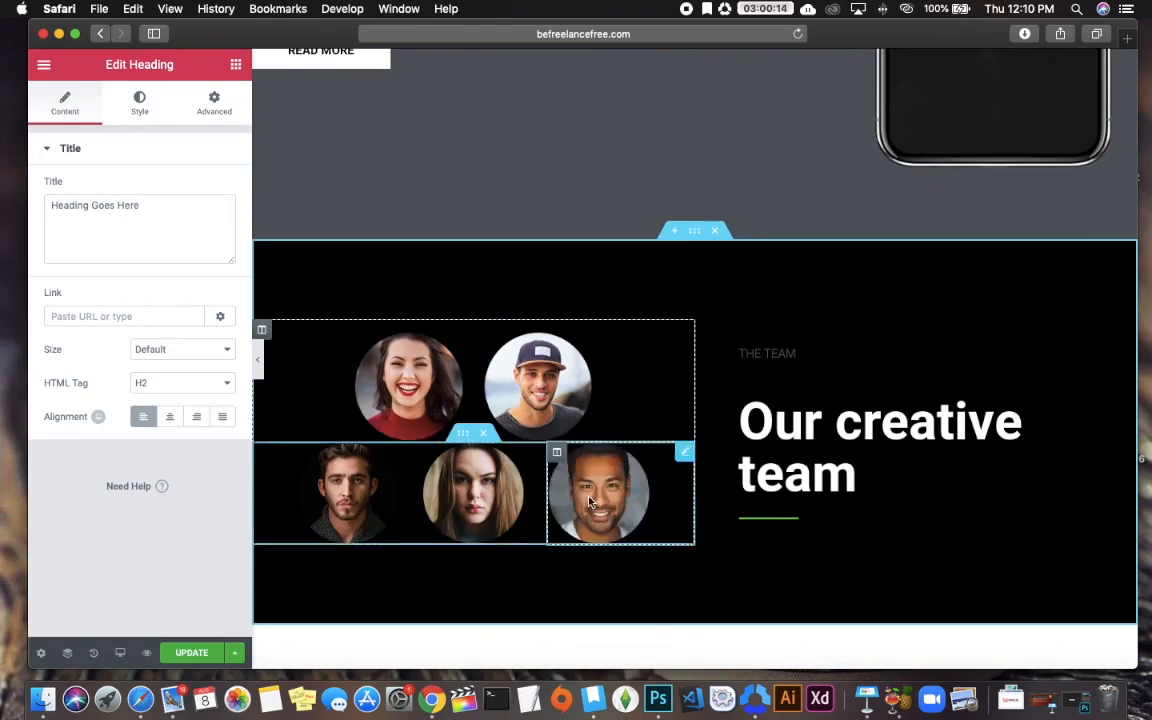
pyautogui.click(445, 428)
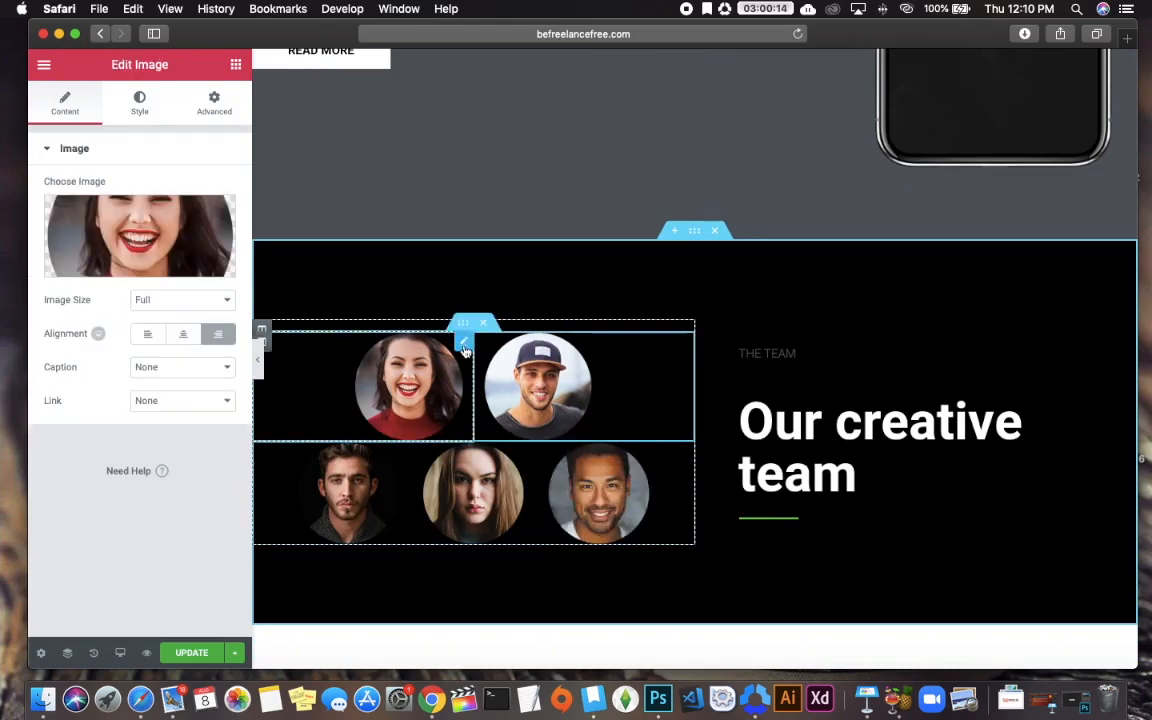
pyautogui.click(133, 223)
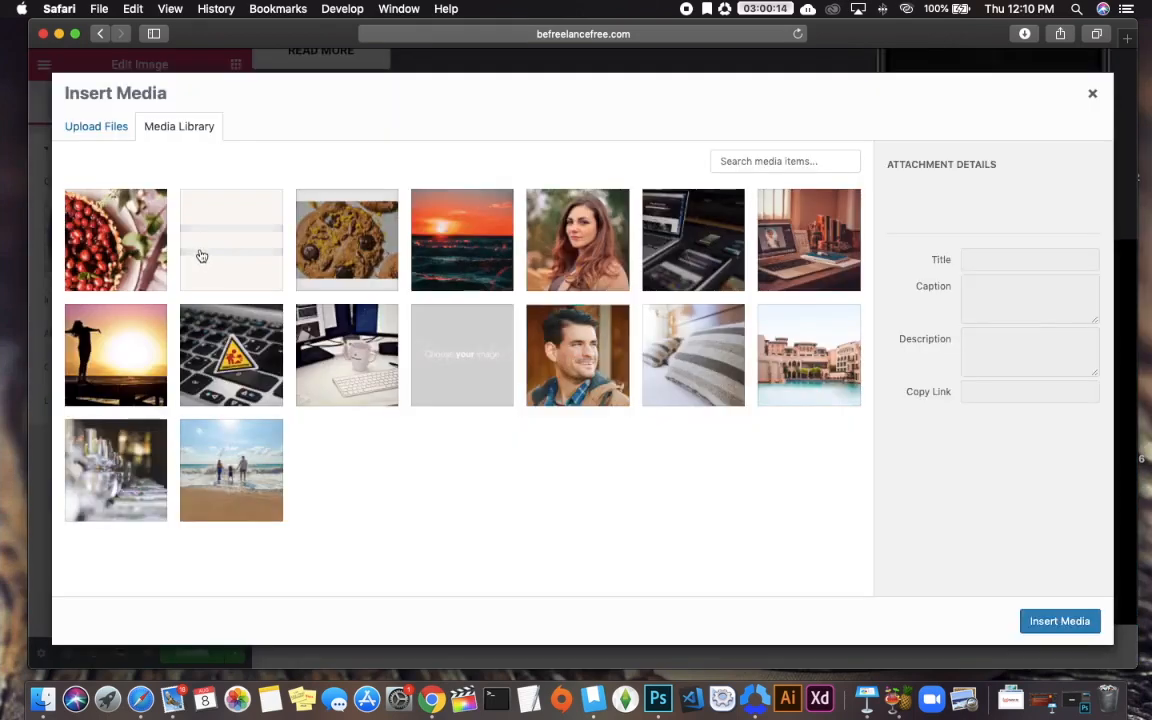
pyautogui.click(107, 230)
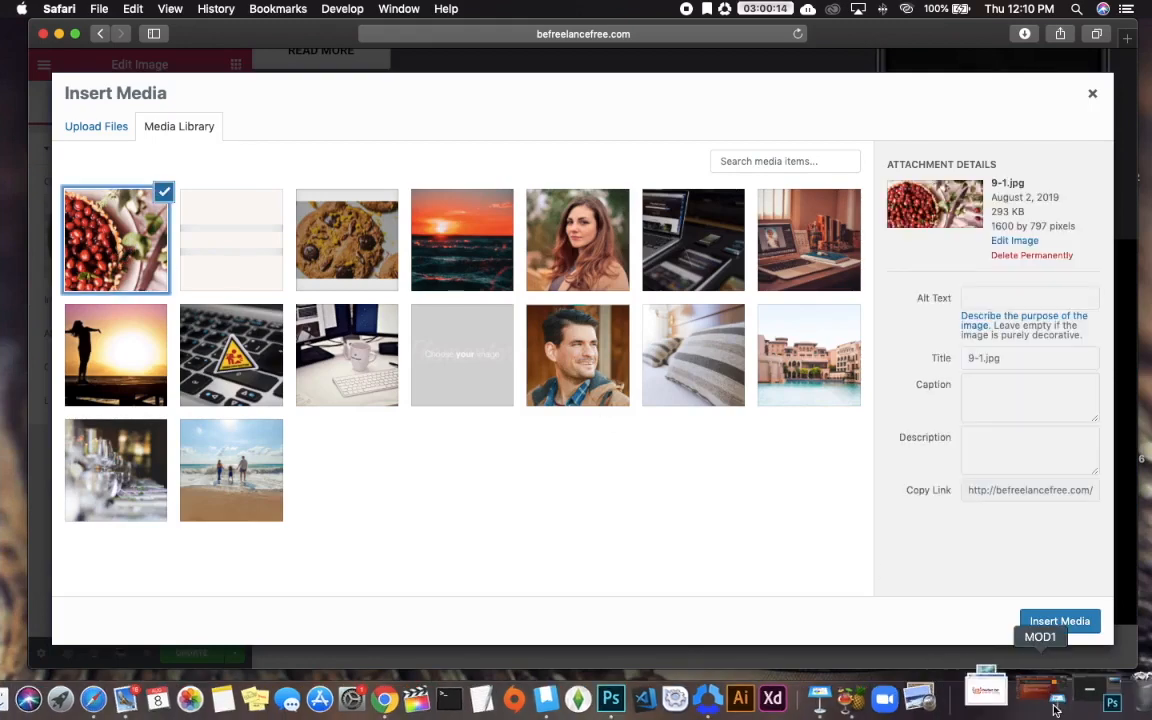
pyautogui.click(1043, 622)
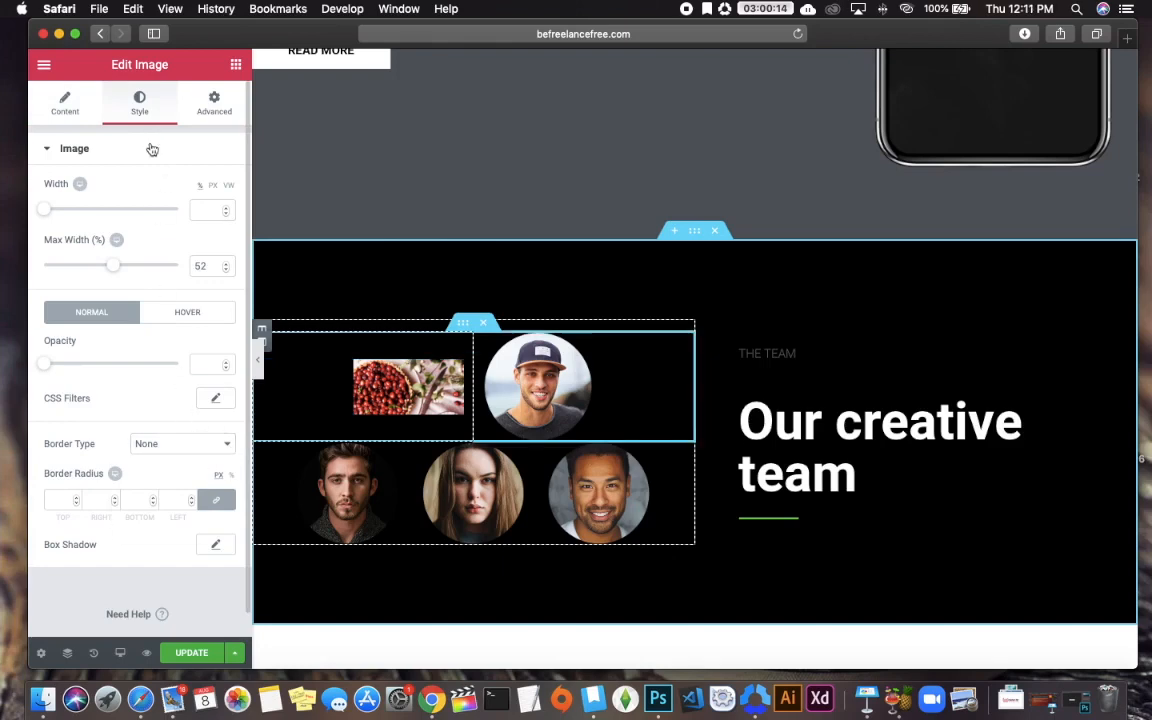
pyautogui.click(58, 98)
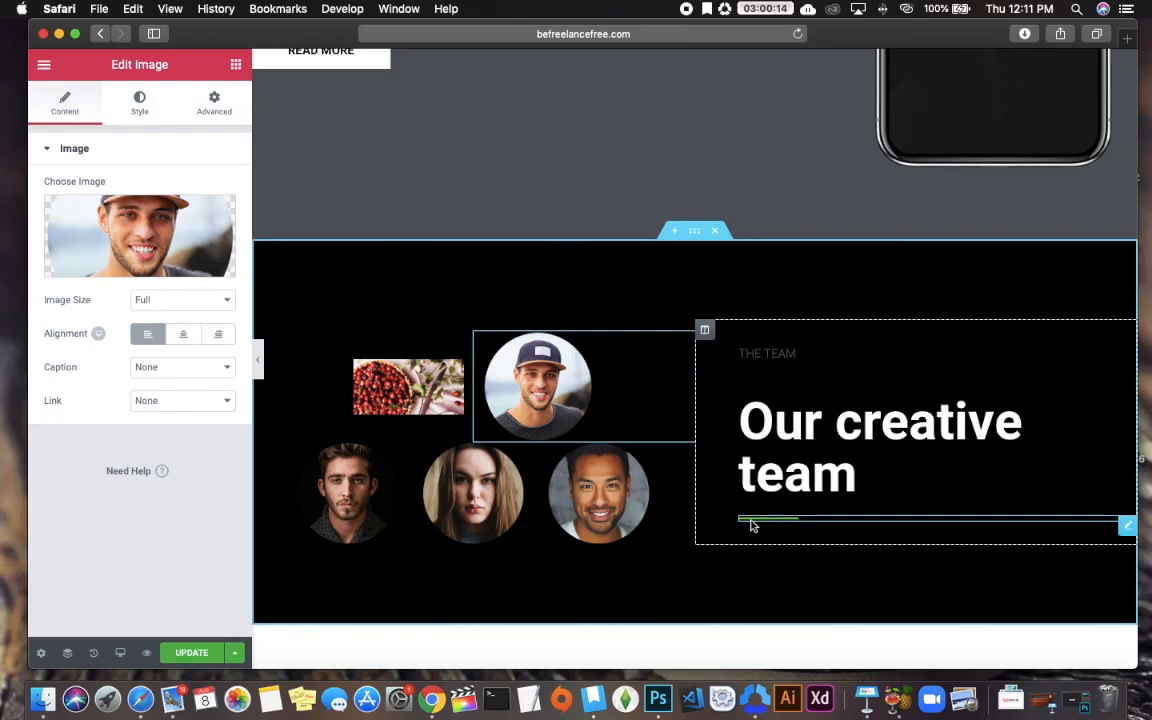
# - Delete the black team section and the phone hero section from the page
pyautogui.scroll(-3, 750, 525)
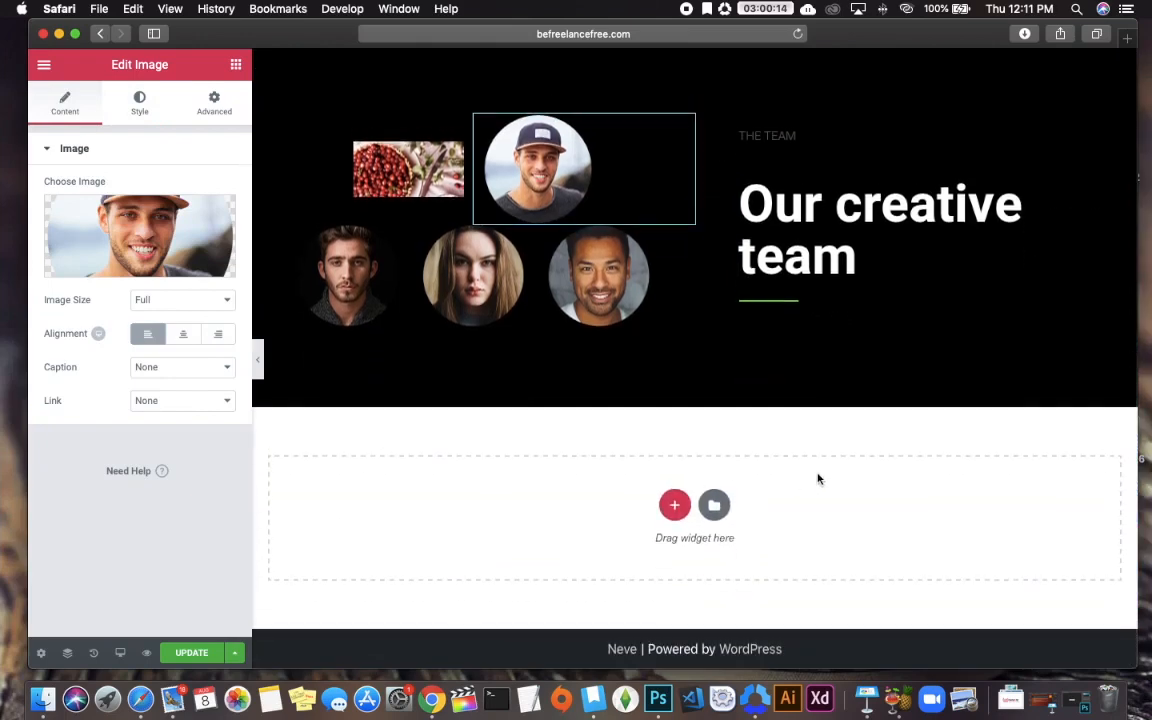
pyautogui.scroll(5, 660, 397)
pyautogui.scroll(-2, 662, 396)
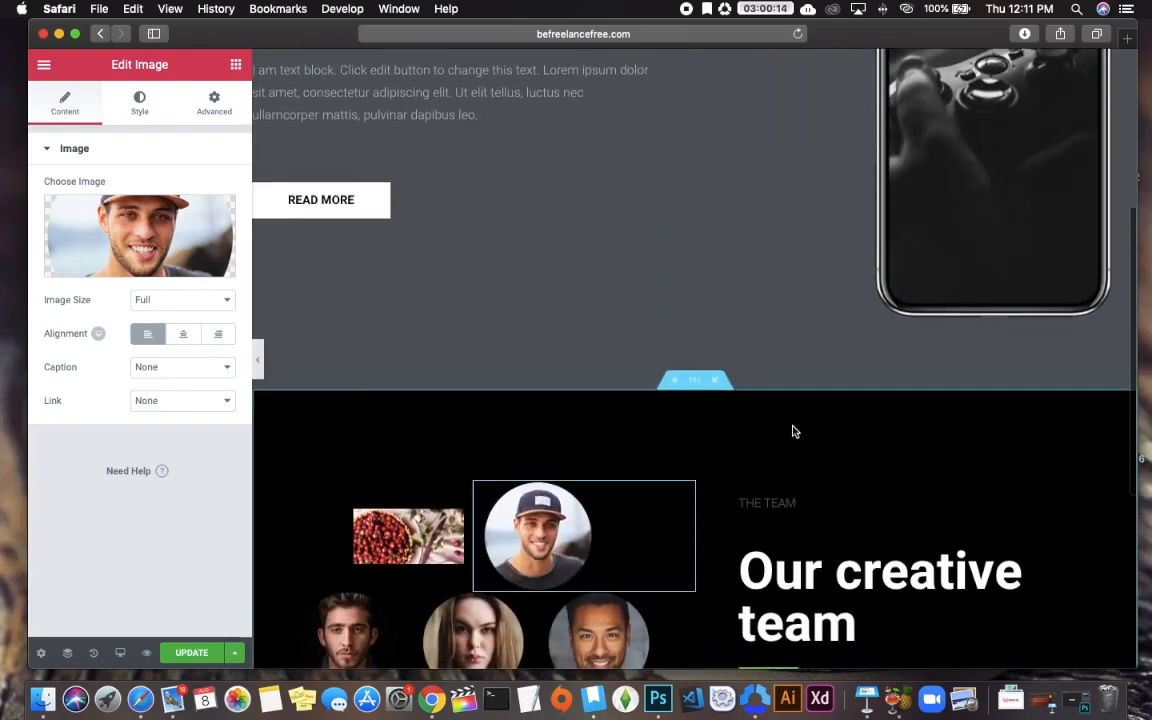
pyautogui.click(713, 384)
pyautogui.scroll(5, 790, 412)
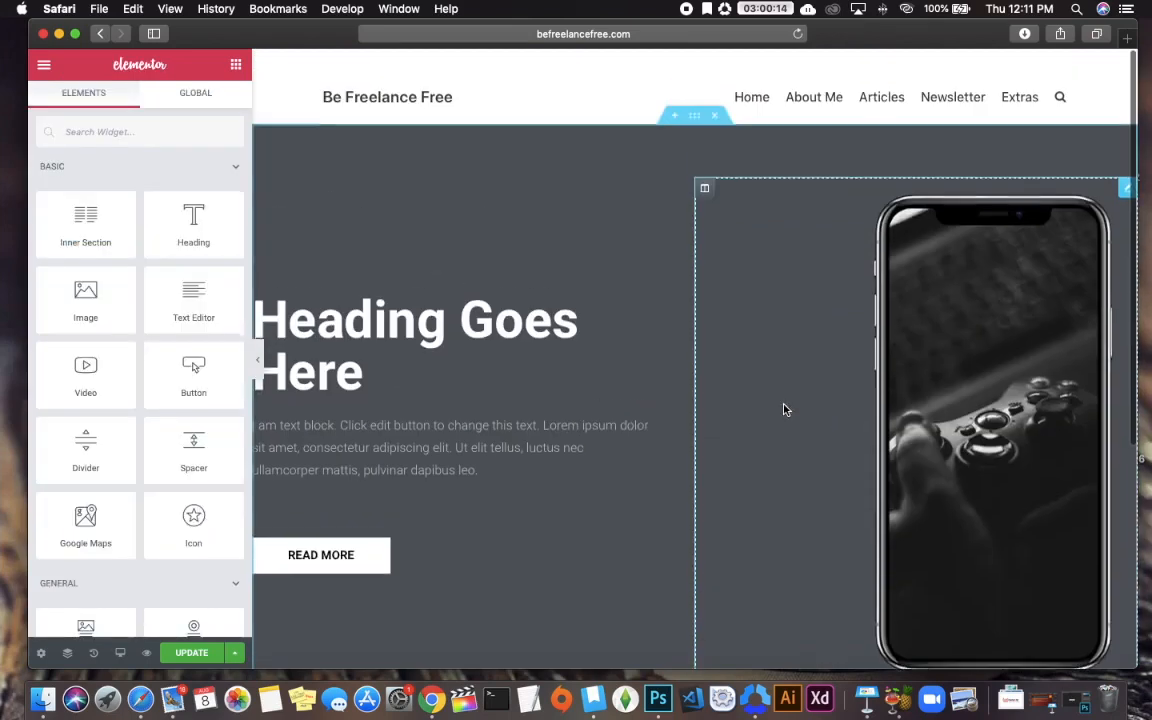
pyautogui.click(712, 96)
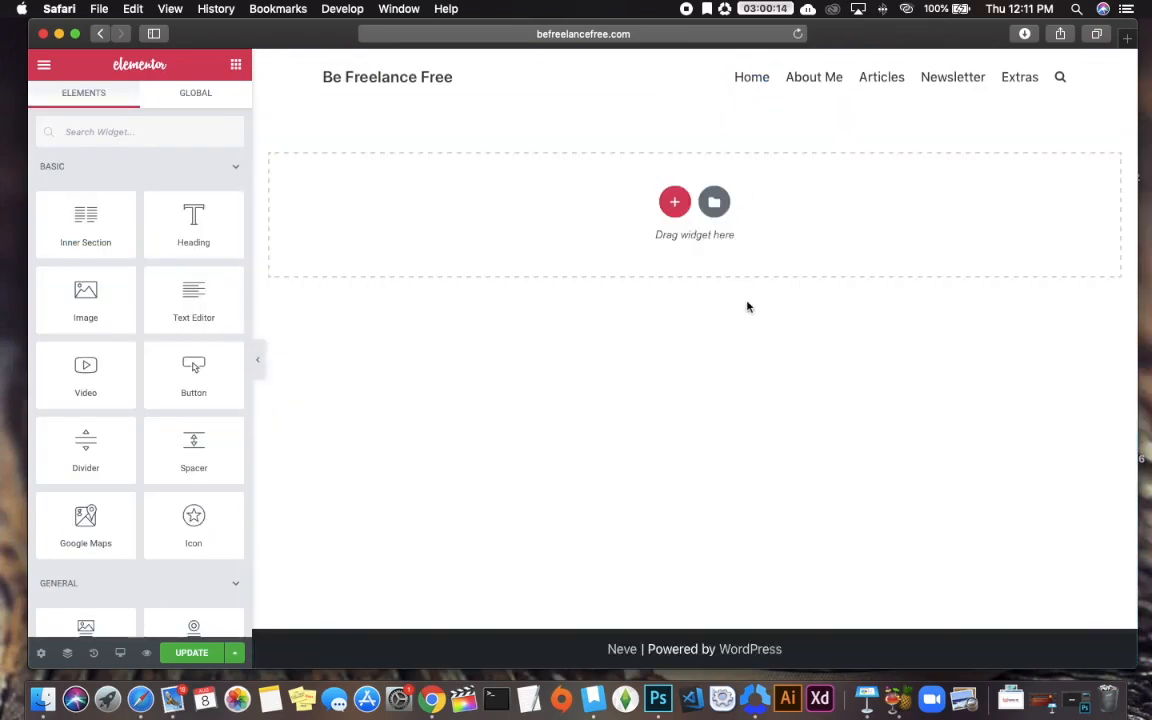
# - Preview the "Homepage – Fitness" page template in the library and insert it into the empty page
pyautogui.click(716, 203)
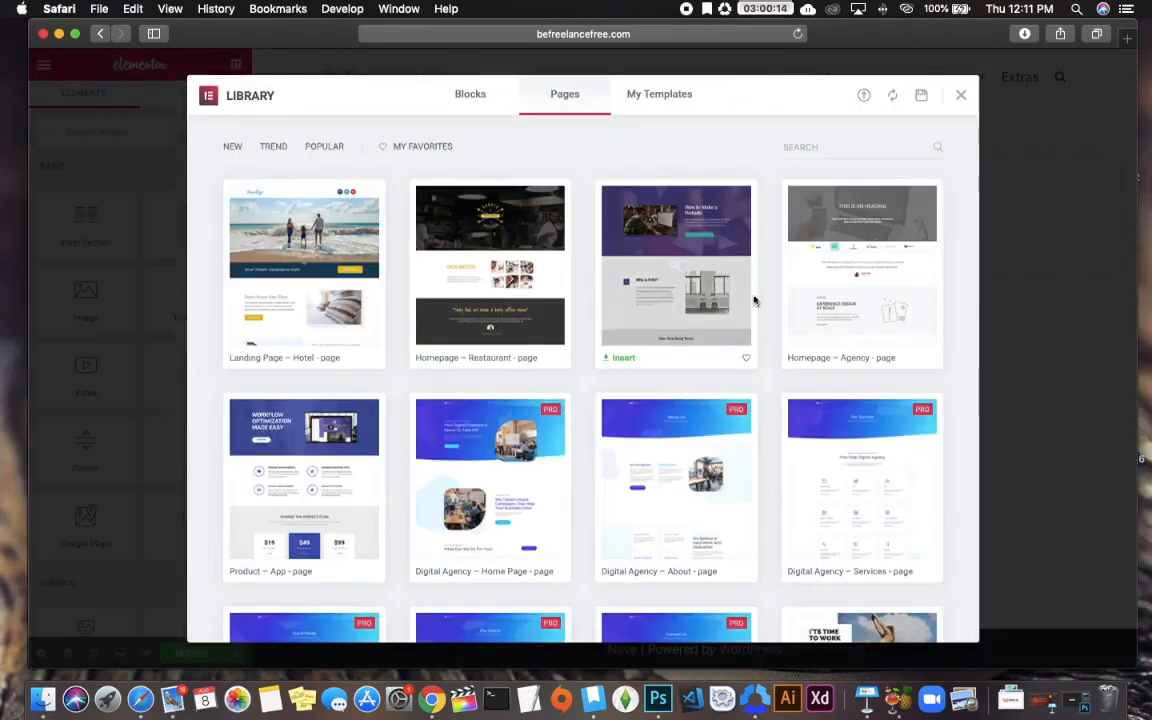
pyautogui.scroll(-5, 581, 210)
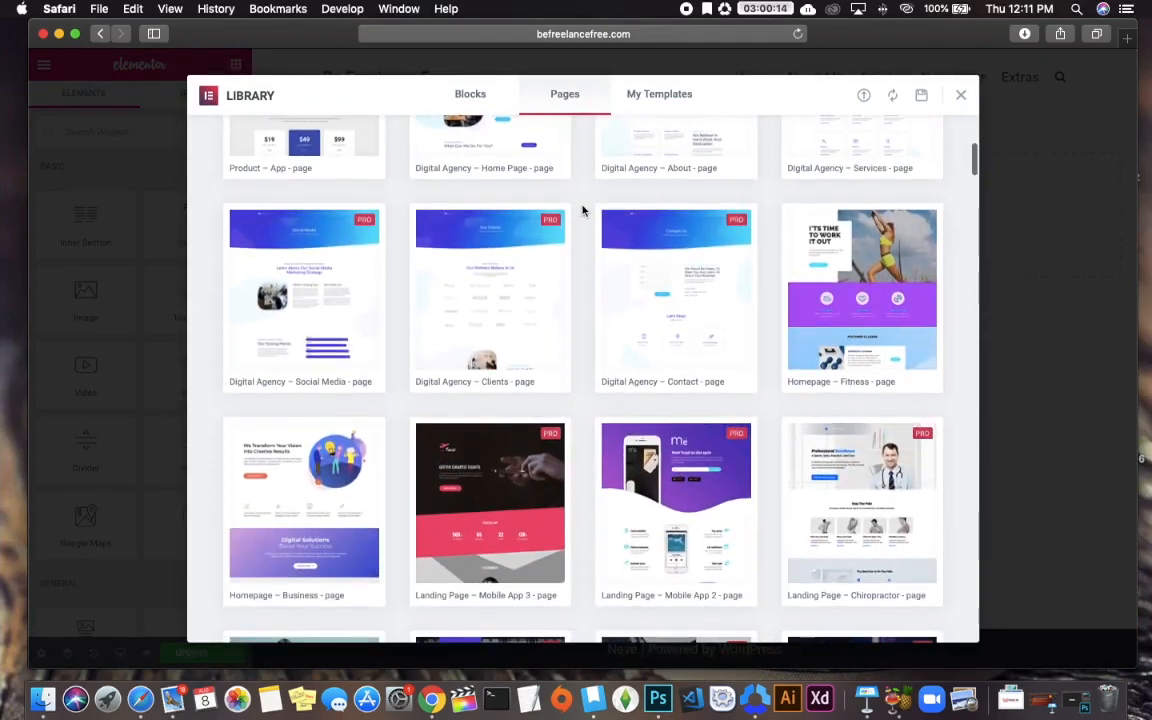
pyautogui.scroll(-2, 583, 210)
pyautogui.scroll(1, 583, 210)
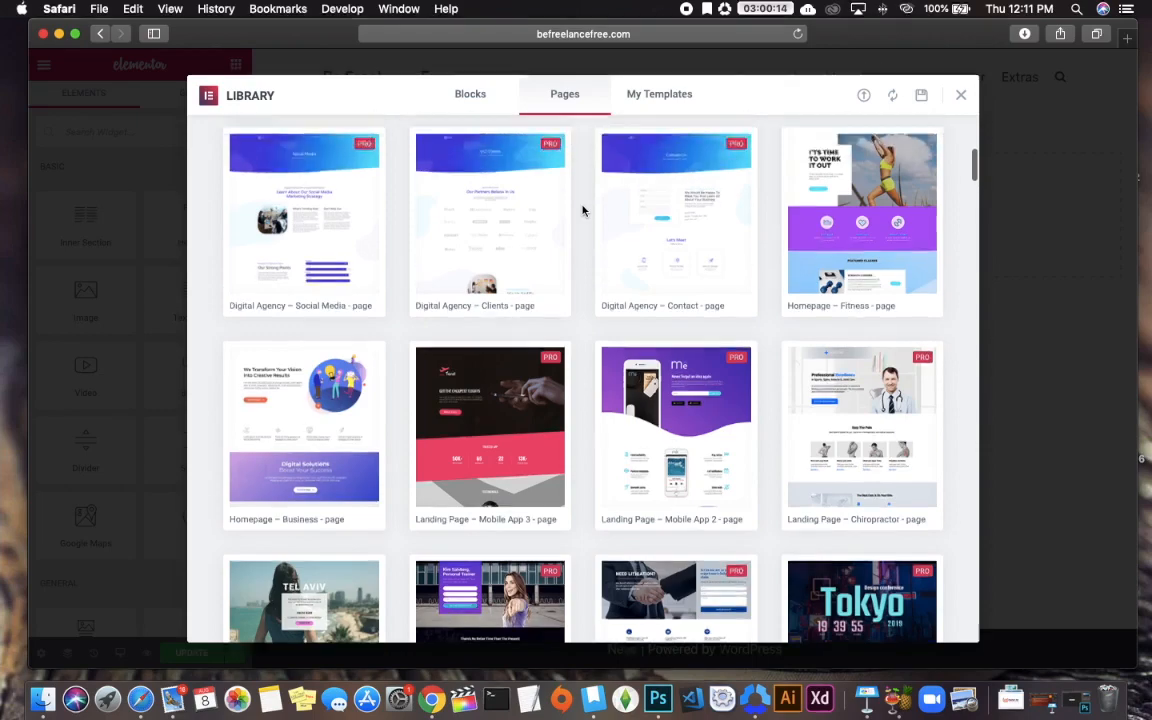
pyautogui.scroll(-2, 583, 210)
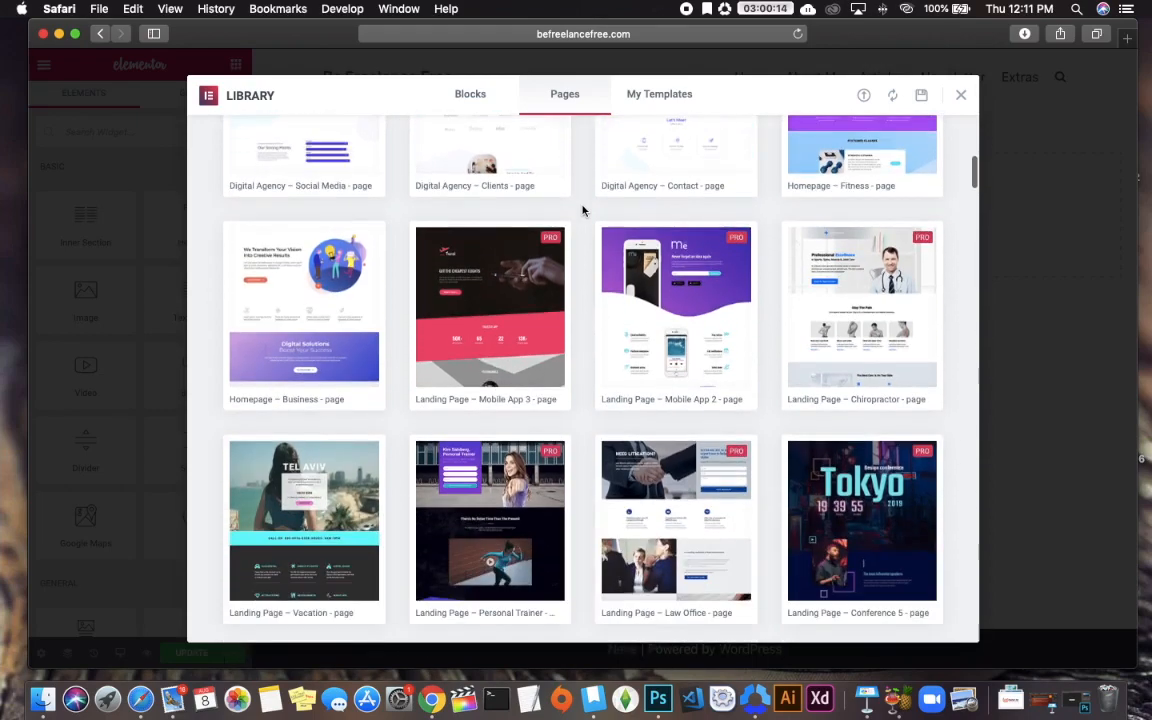
pyautogui.scroll(3, 583, 210)
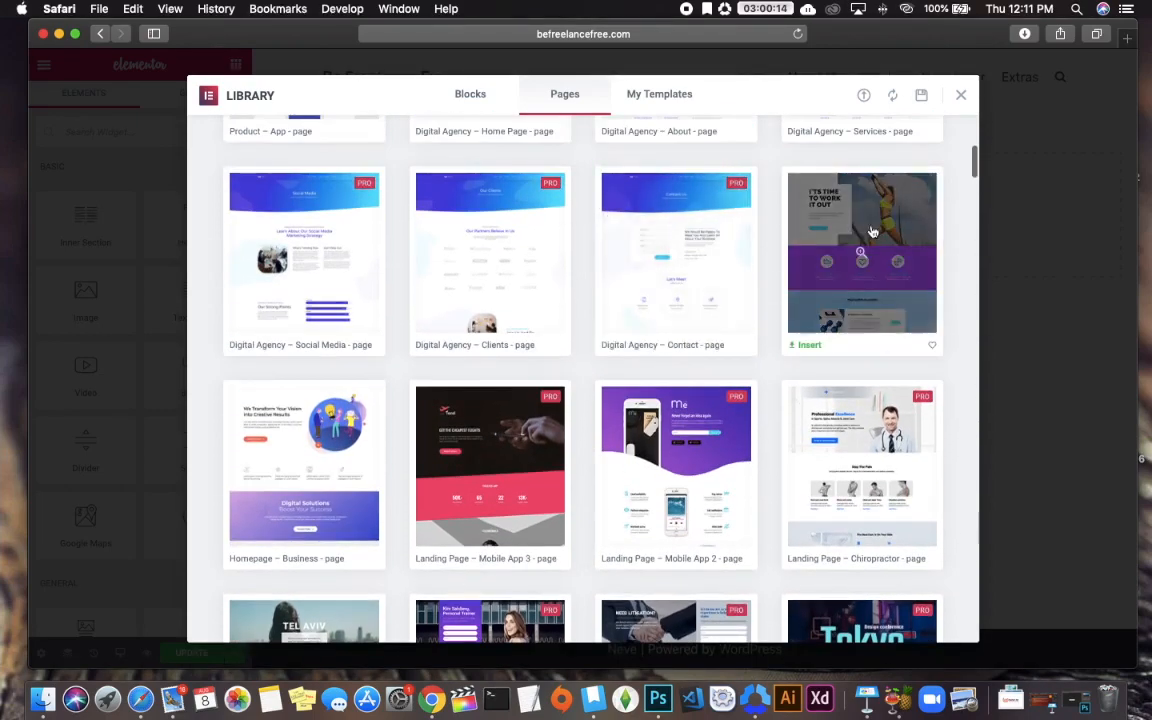
pyautogui.click(870, 230)
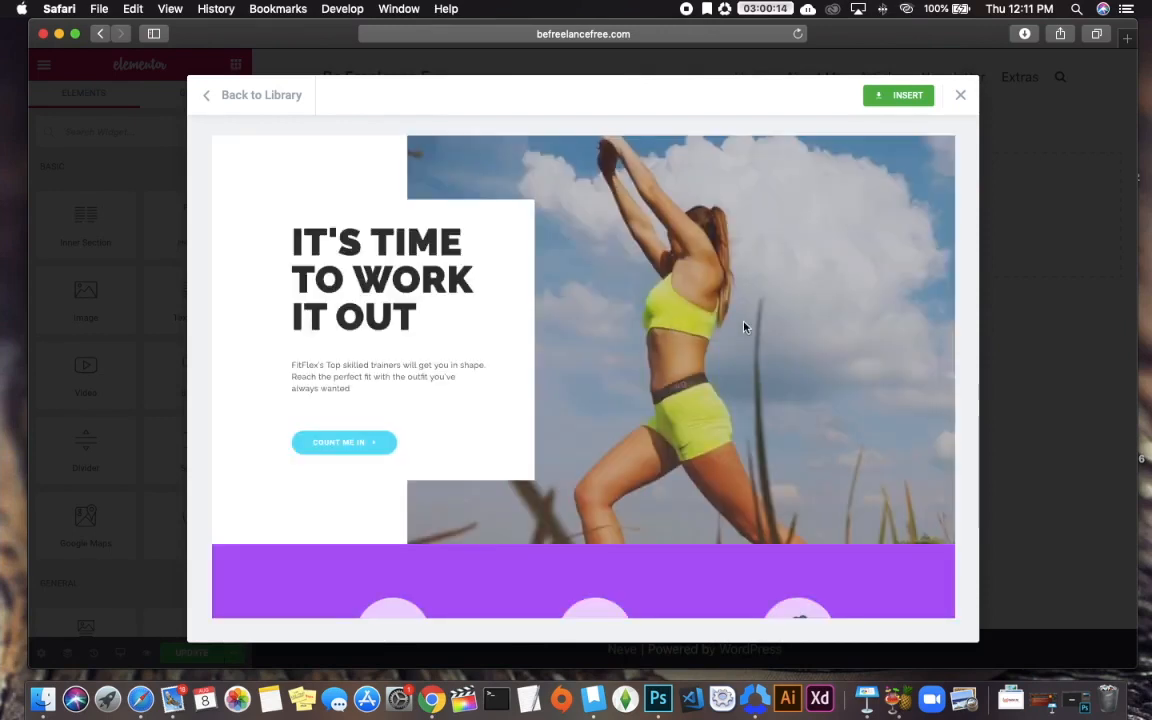
pyautogui.scroll(-5, 752, 296)
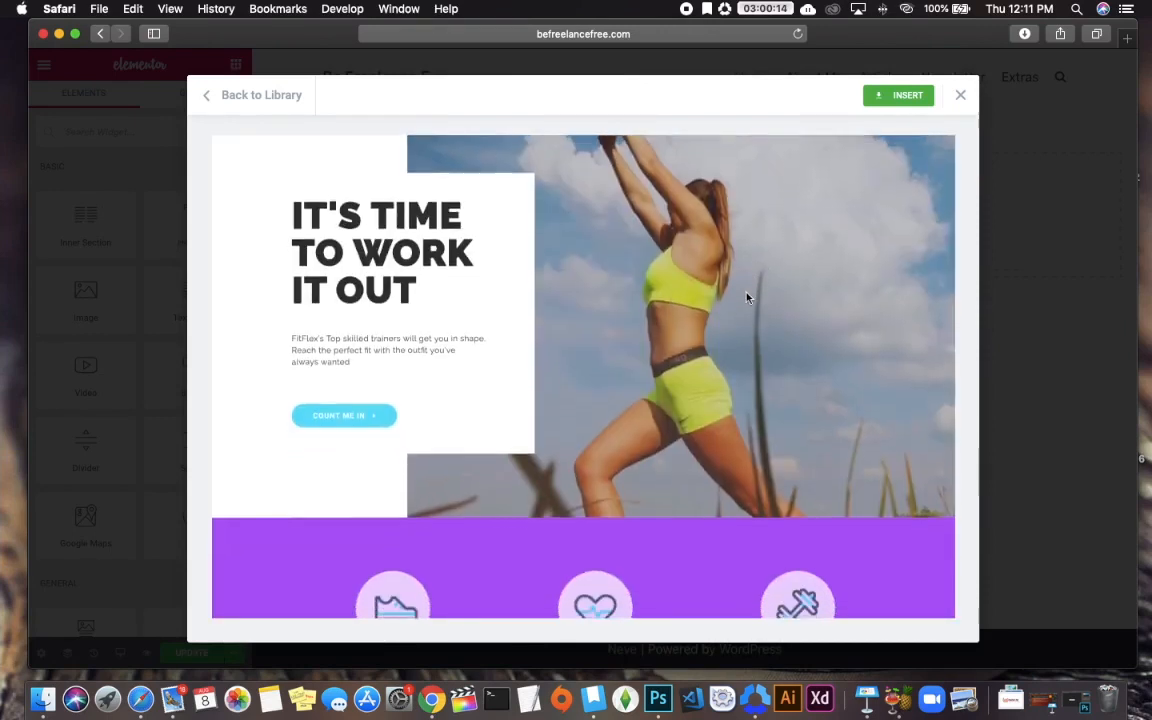
pyautogui.scroll(-10, 749, 297)
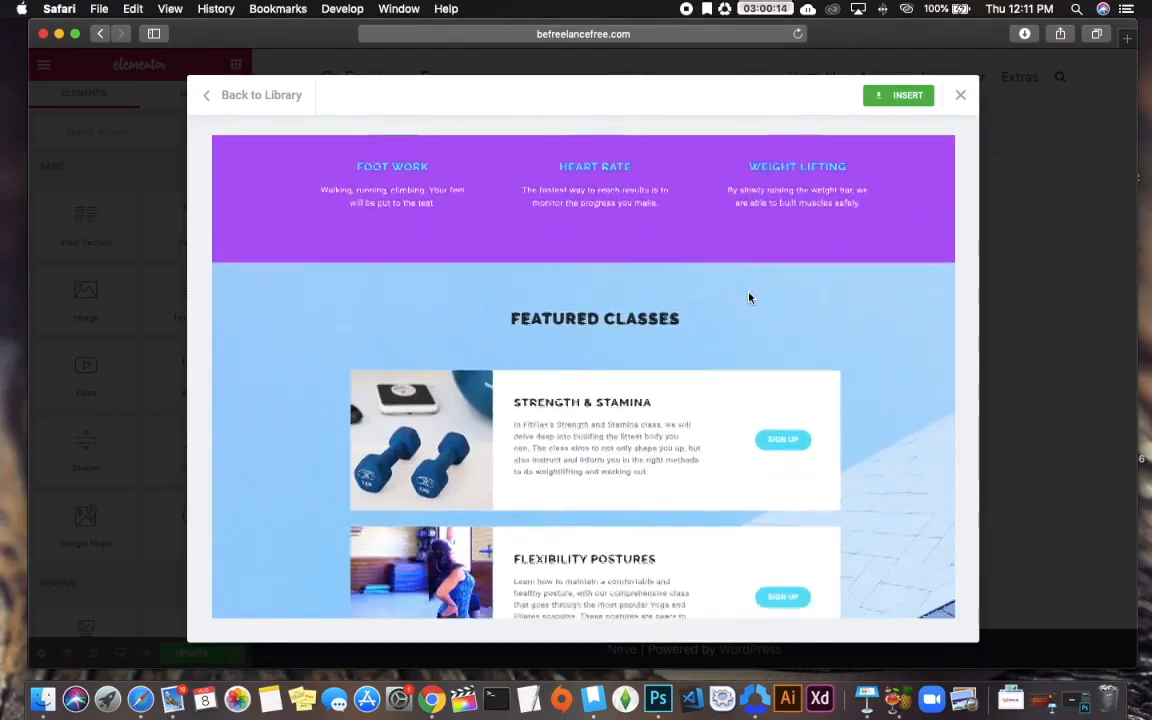
pyautogui.scroll(-10, 747, 297)
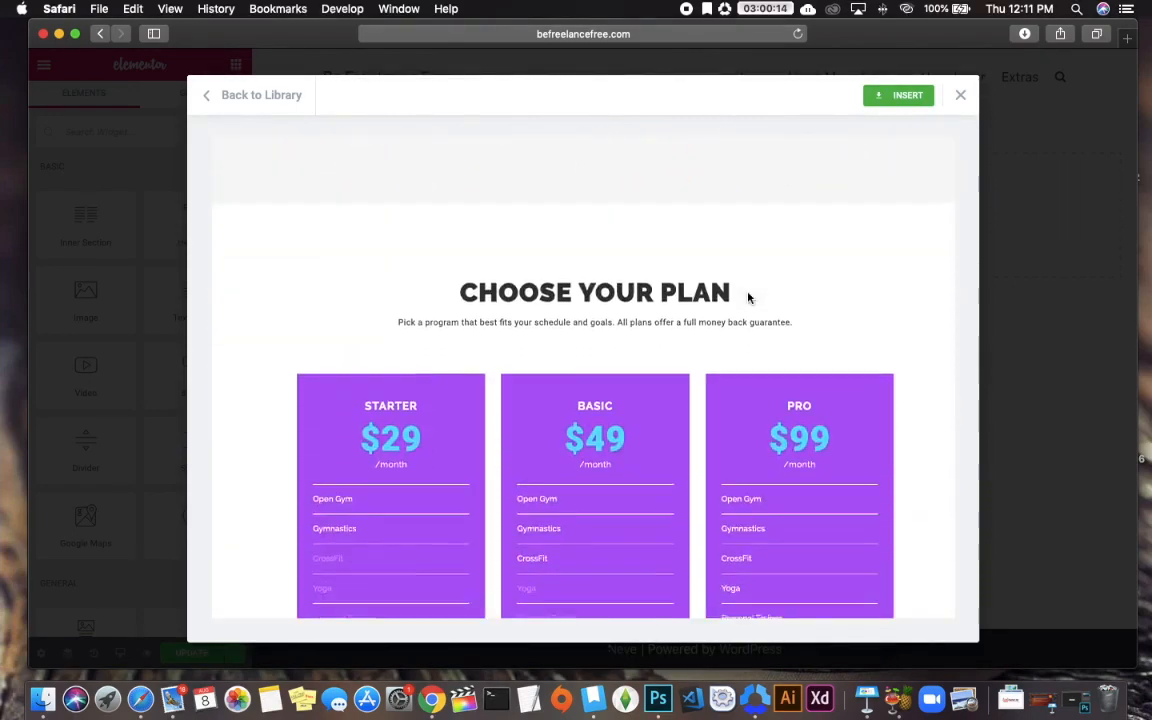
pyautogui.scroll(20, 747, 297)
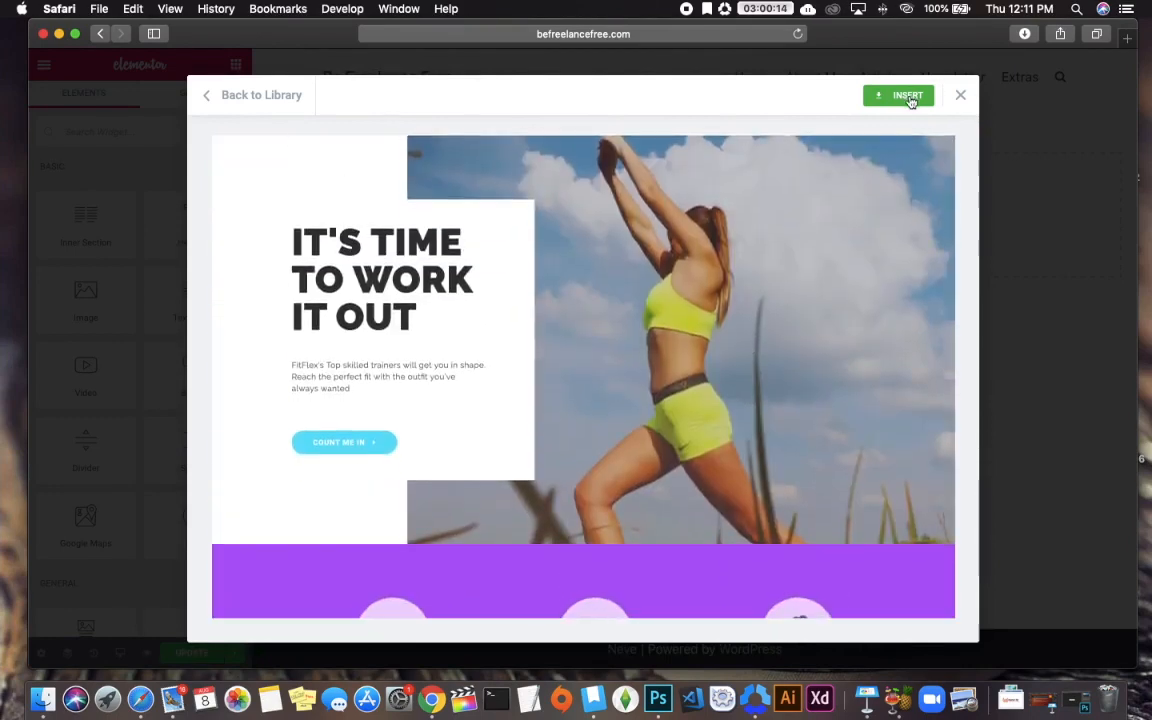
pyautogui.click(909, 97)
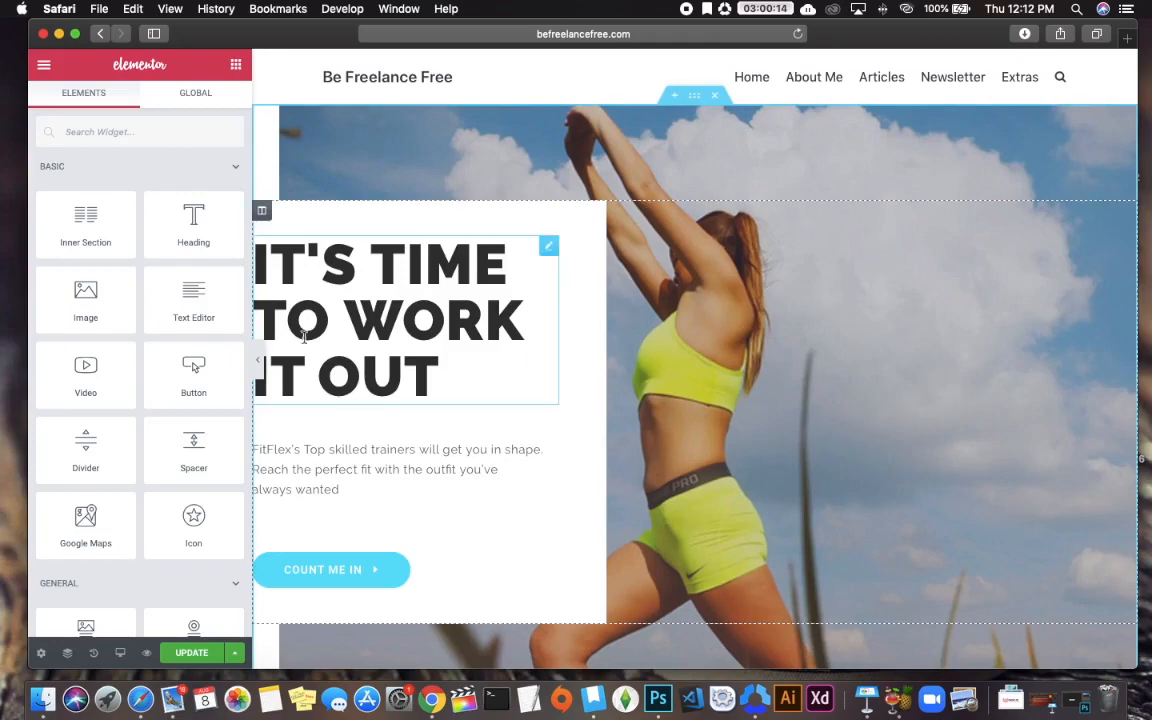
# - Examine the inserted fitness page from its hero through the classes and customer sections without the editor panel
pyautogui.click(257, 358)
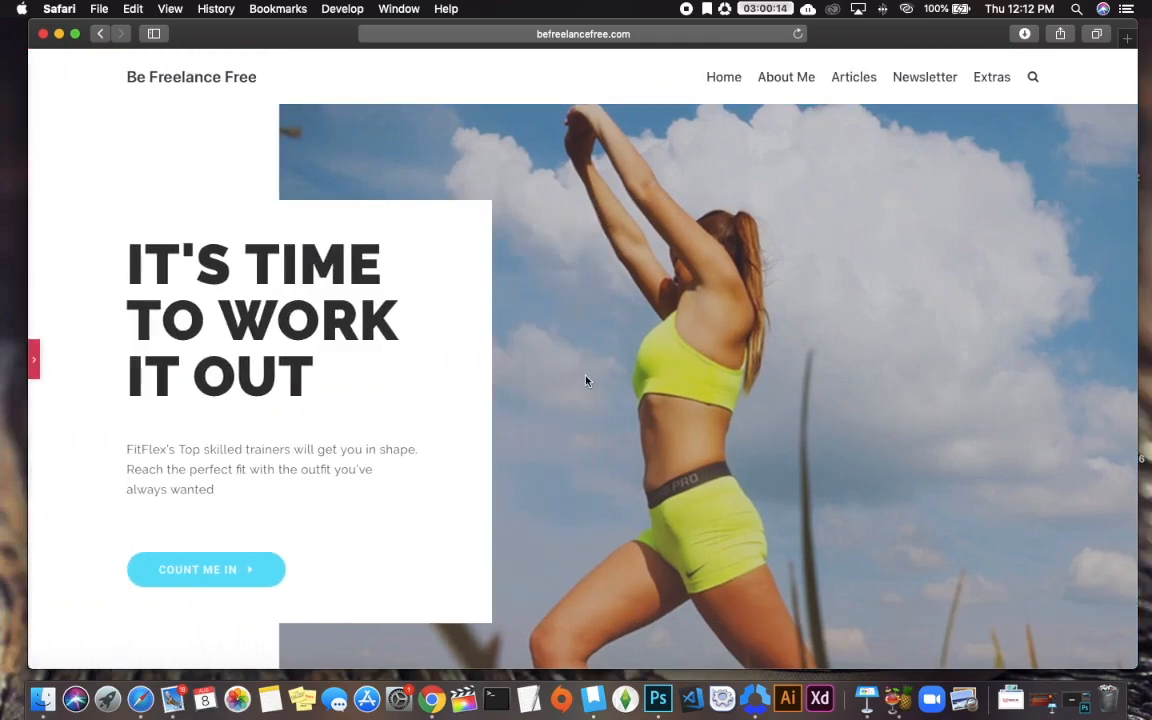
pyautogui.scroll(-15, 587, 375)
pyautogui.scroll(-10, 587, 373)
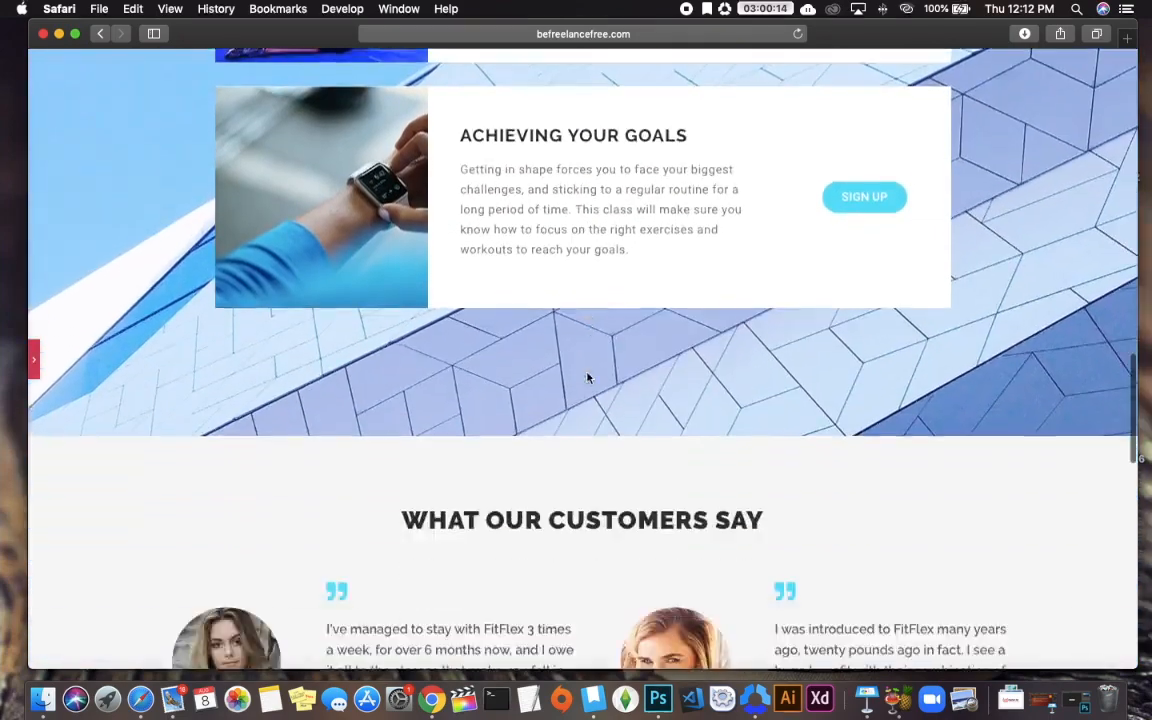
pyautogui.scroll(8, 485, 329)
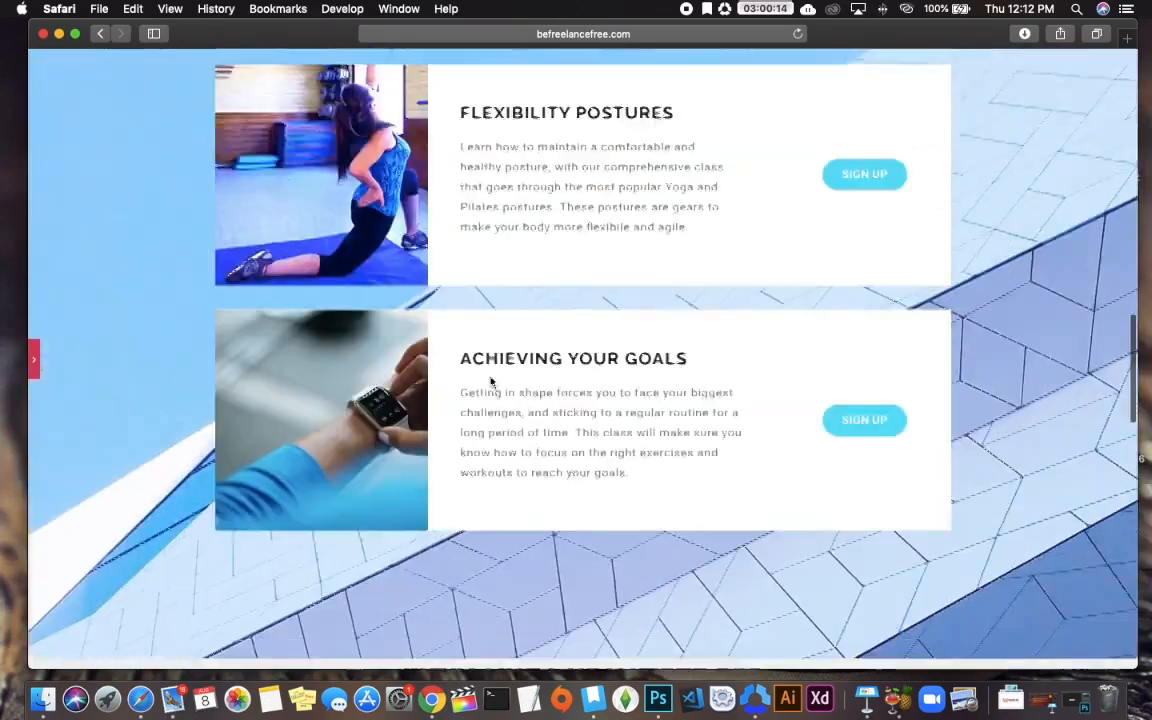
pyautogui.scroll(-15, 491, 383)
pyautogui.scroll(20, 494, 378)
pyautogui.scroll(15, 494, 376)
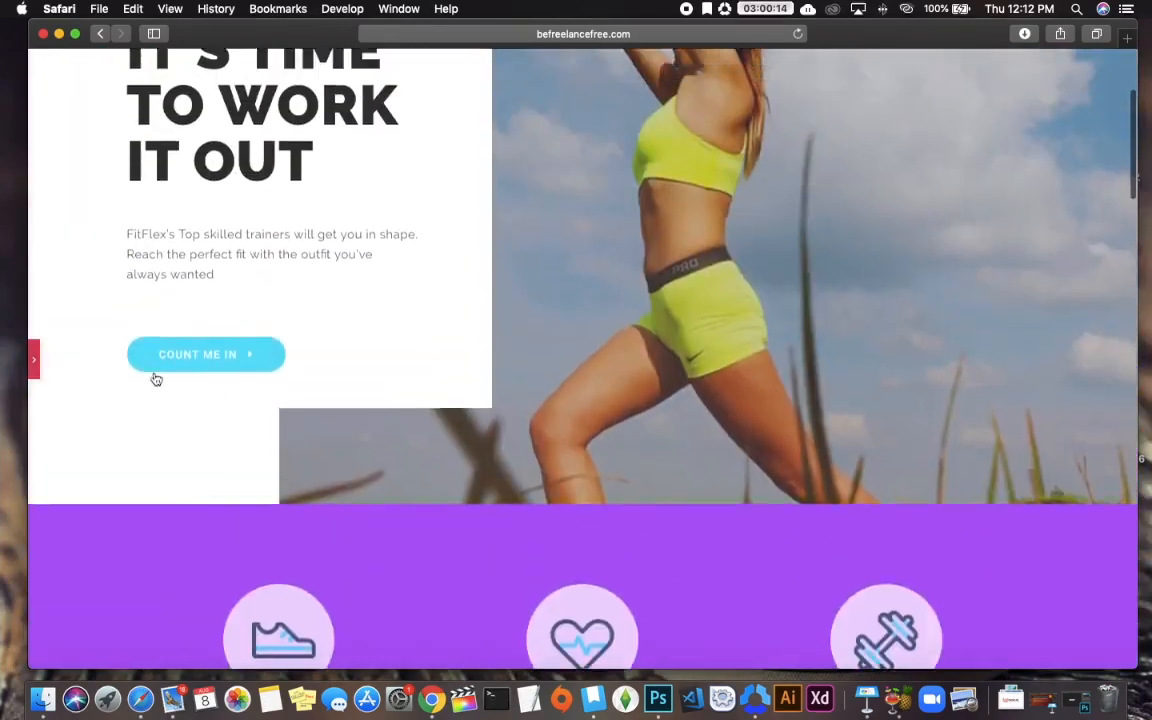
pyautogui.click(33, 356)
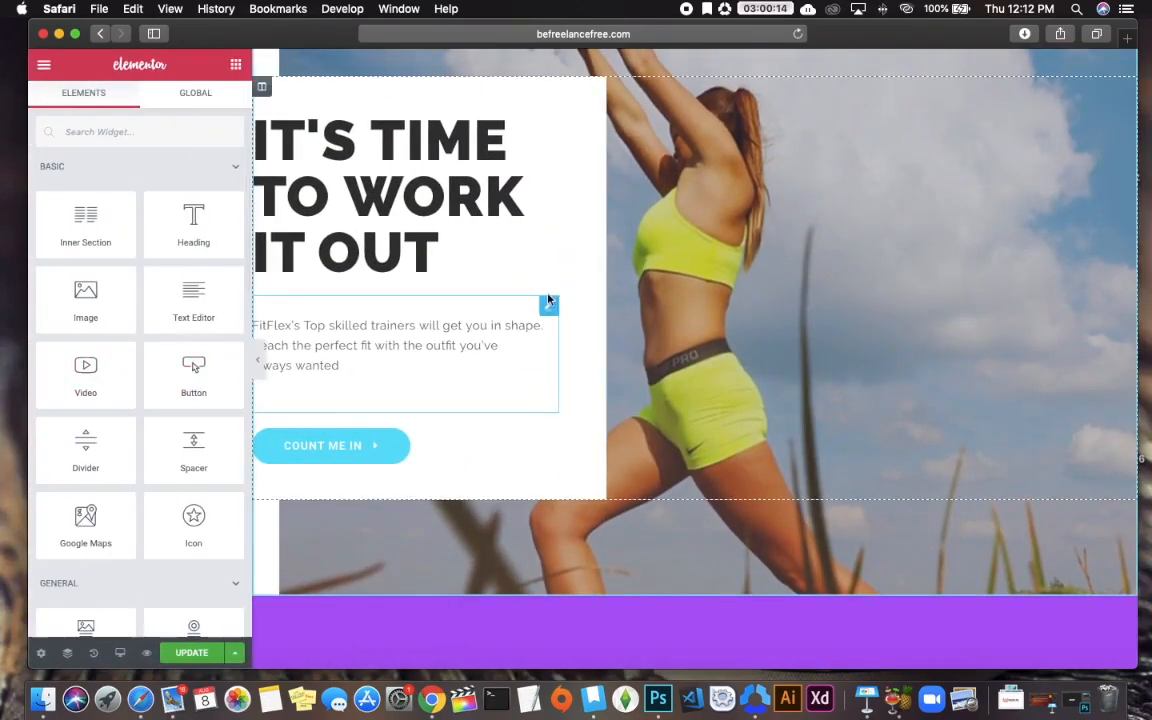
# - Replace the hero section's background image with adobe-photoshop-apple-books-56759.jpg and preview the page without the editor panel
pyautogui.scroll(3, 548, 310)
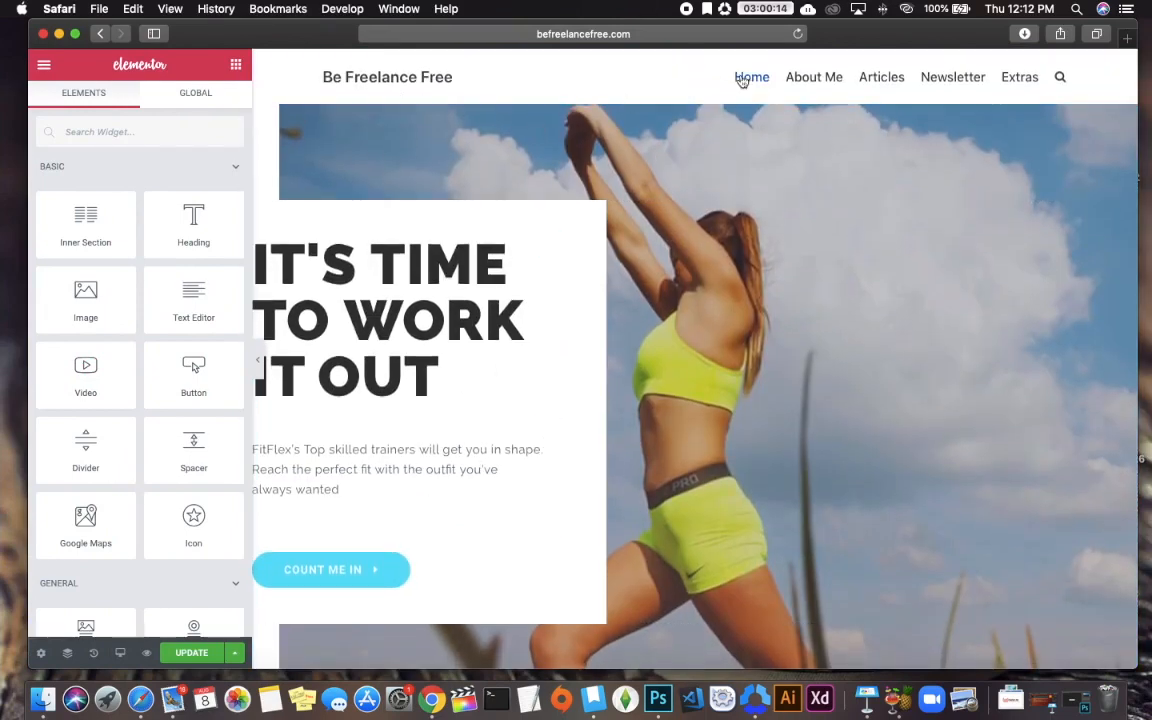
pyautogui.click(696, 96)
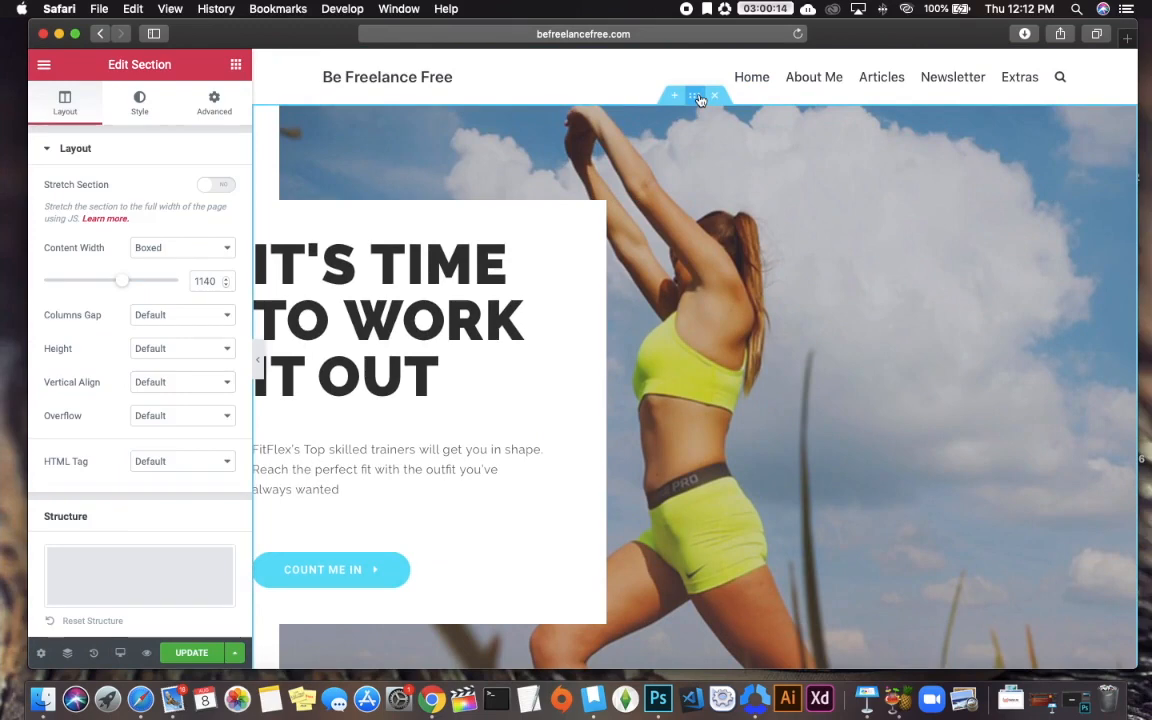
pyautogui.click(140, 105)
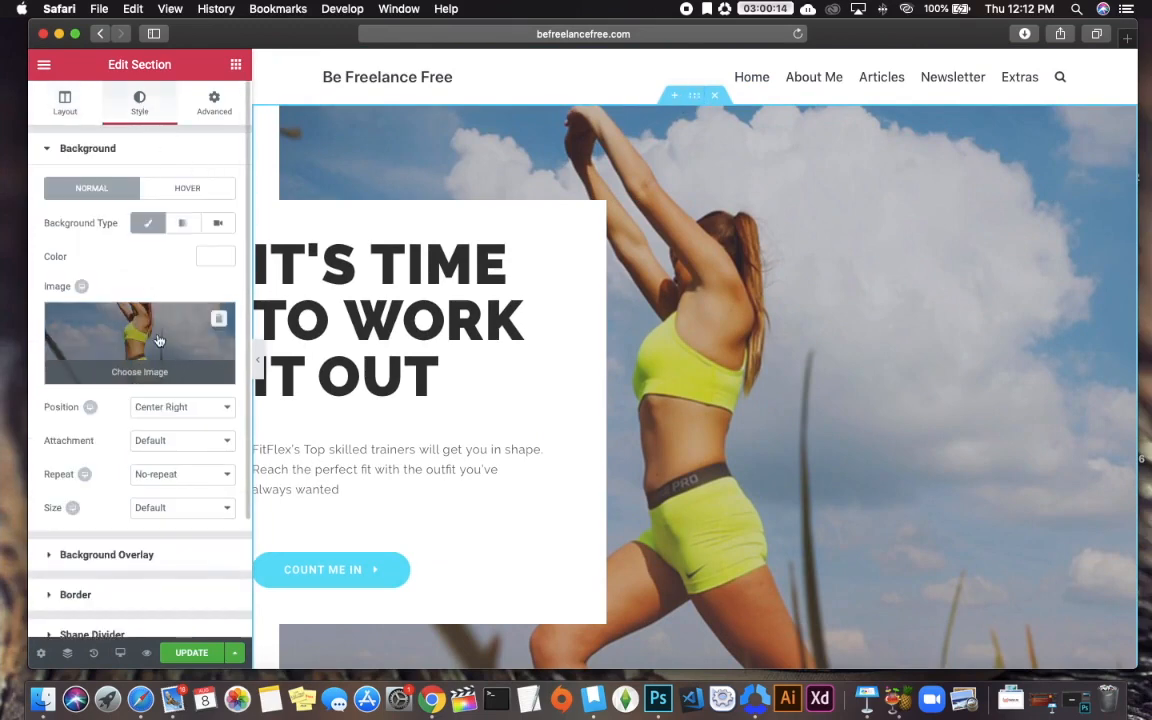
pyautogui.click(143, 308)
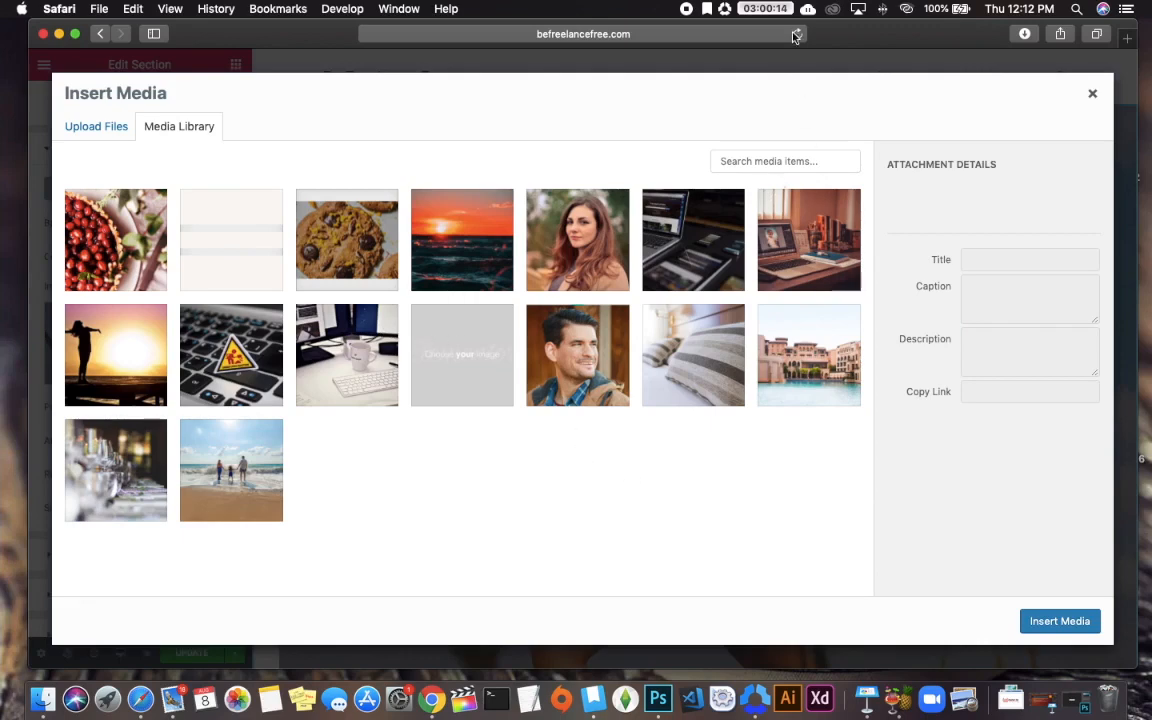
pyautogui.click(808, 238)
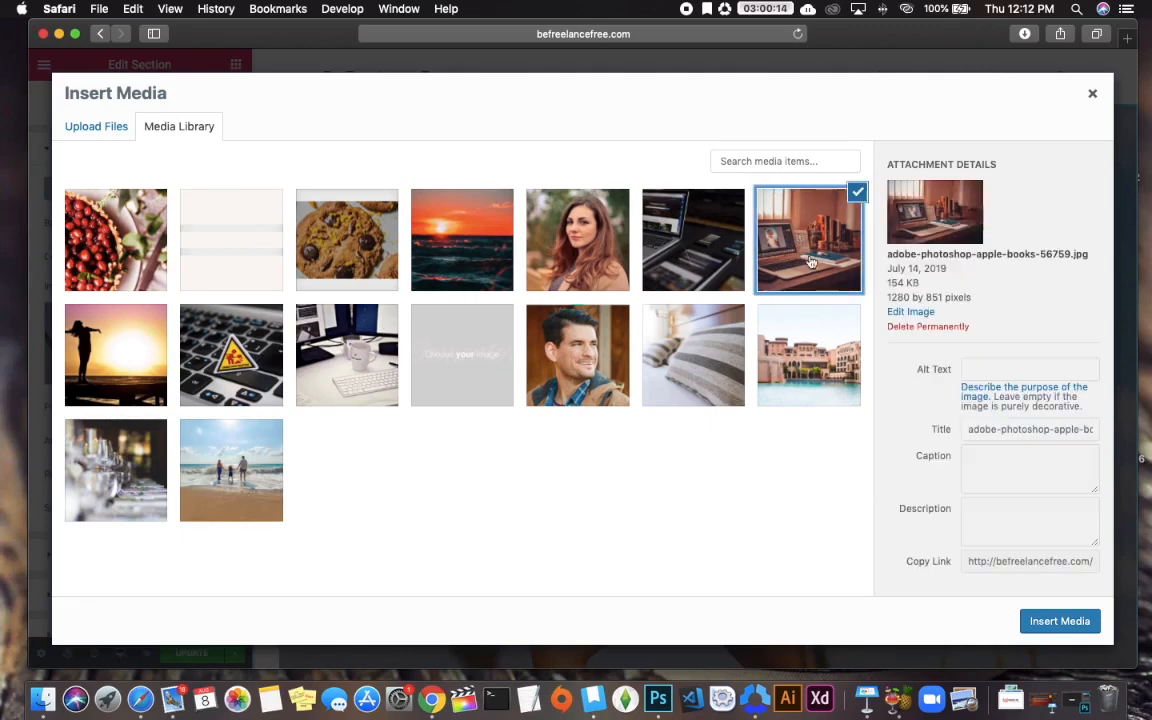
pyautogui.click(1036, 625)
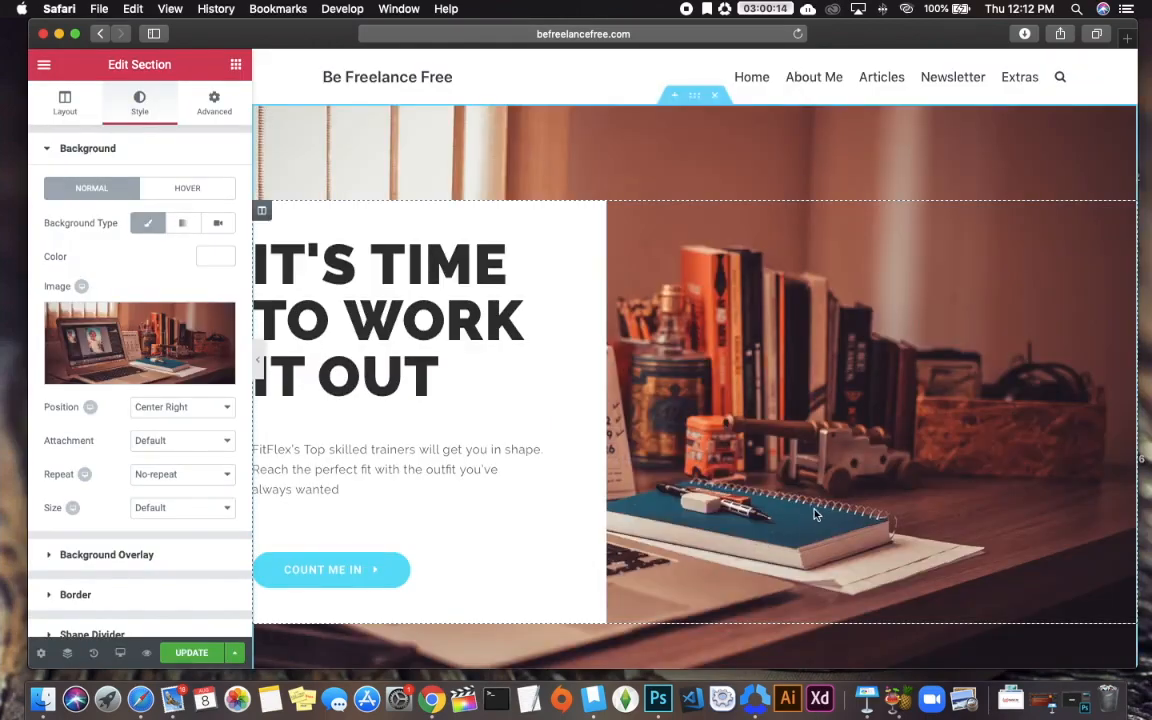
pyautogui.click(258, 365)
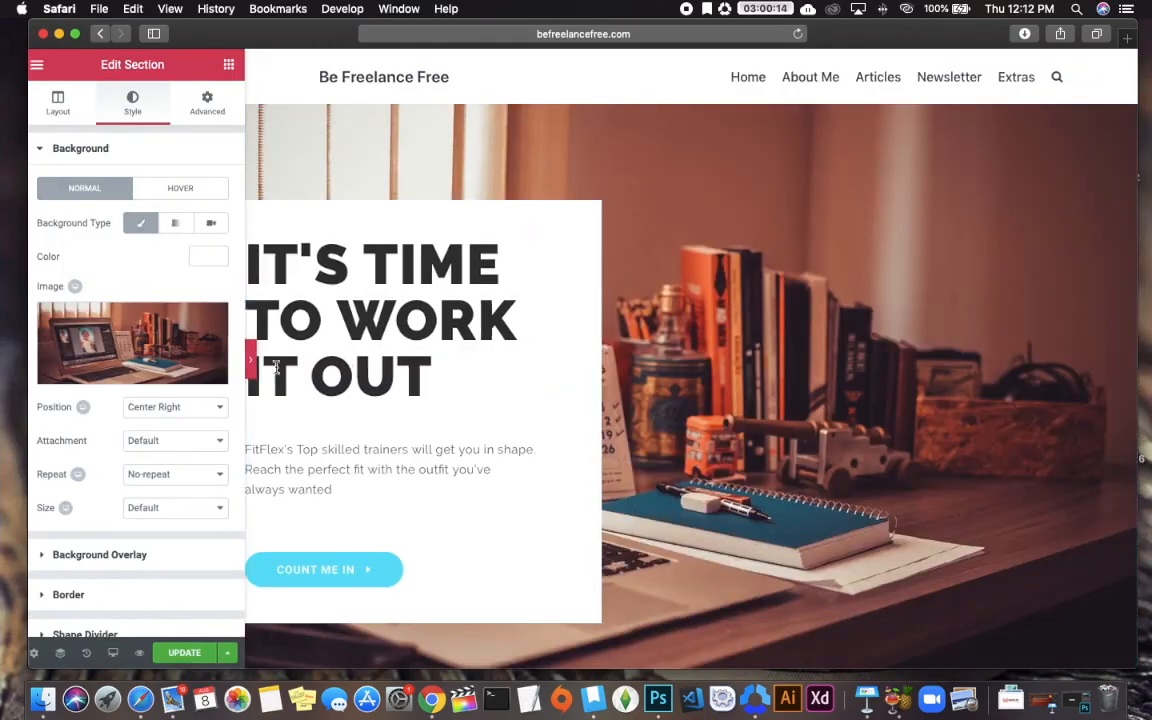
pyautogui.scroll(-5, 688, 368)
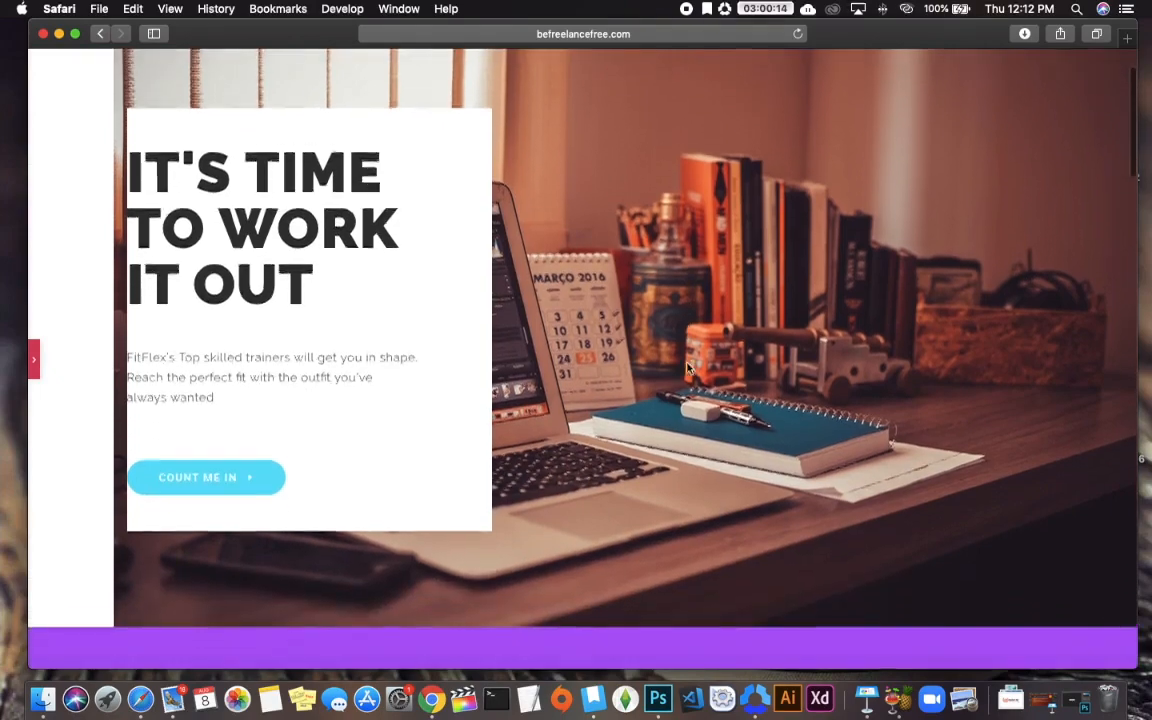
pyautogui.scroll(1, 688, 368)
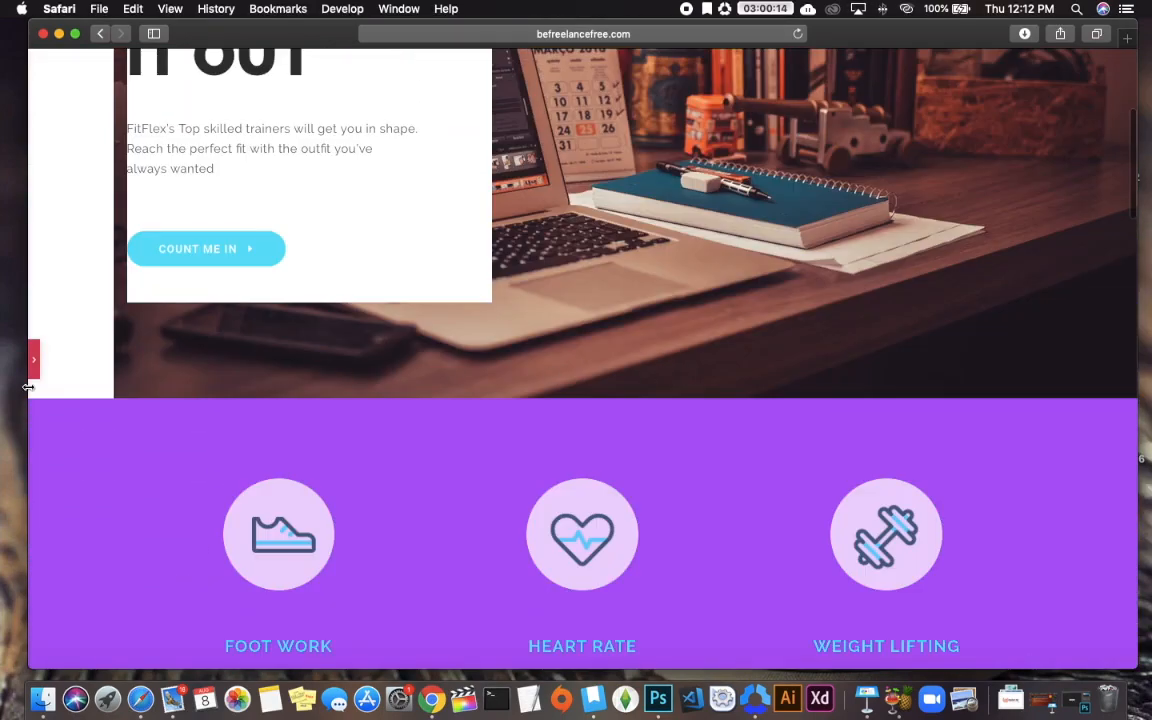
# - Turn on Stretch Section in the hero section's layout settings
pyautogui.click(36, 358)
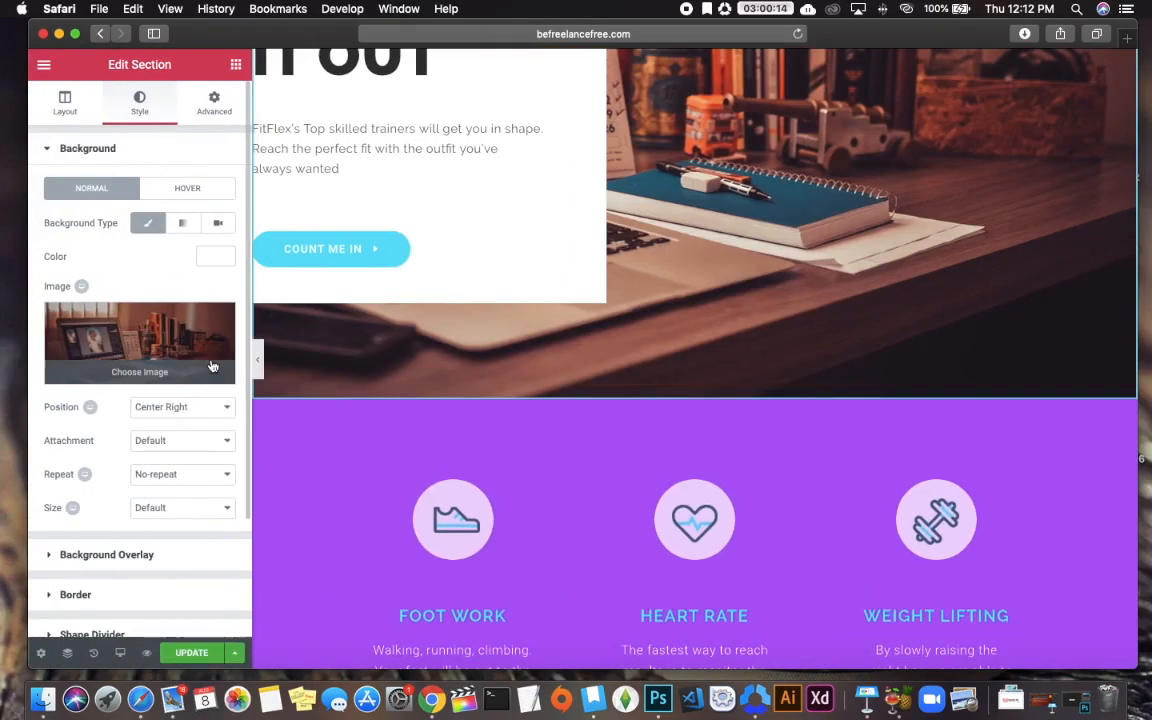
pyautogui.scroll(4, 689, 160)
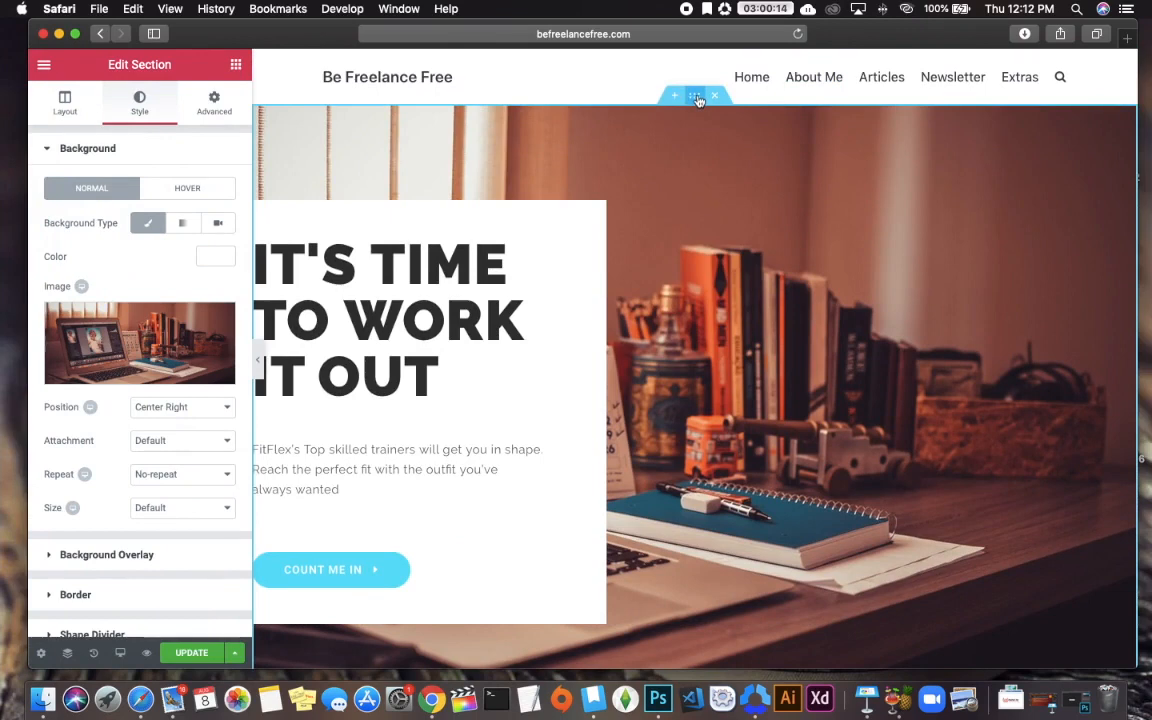
pyautogui.click(70, 108)
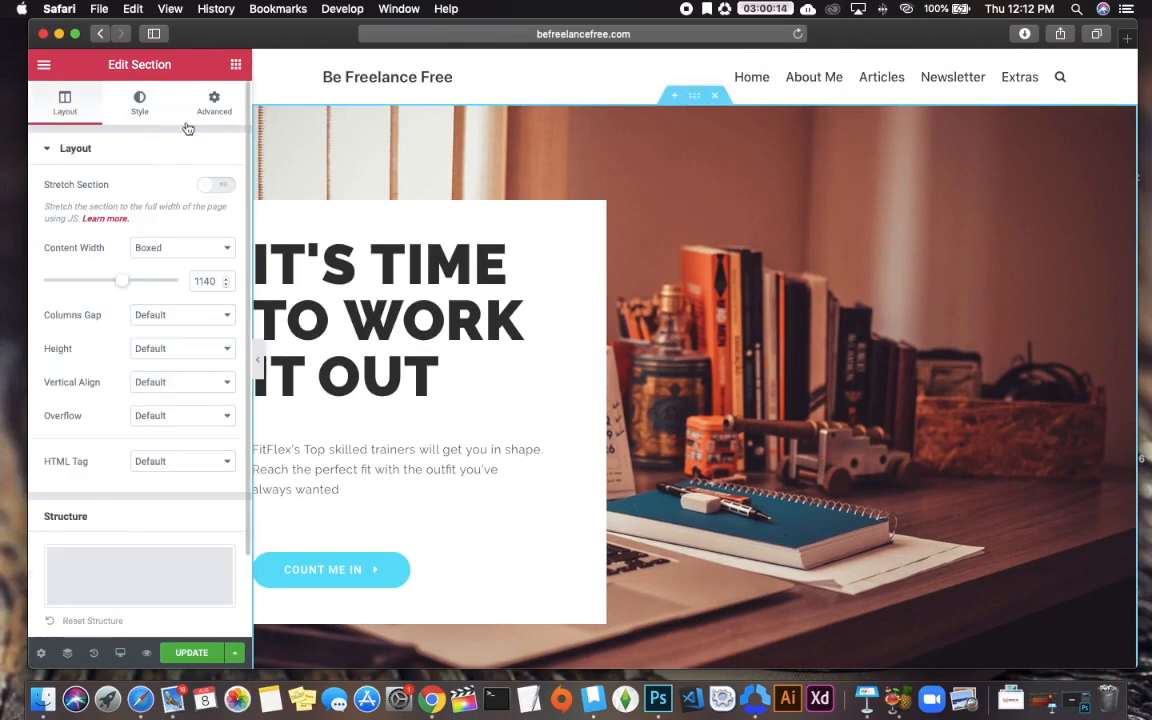
pyautogui.click(214, 187)
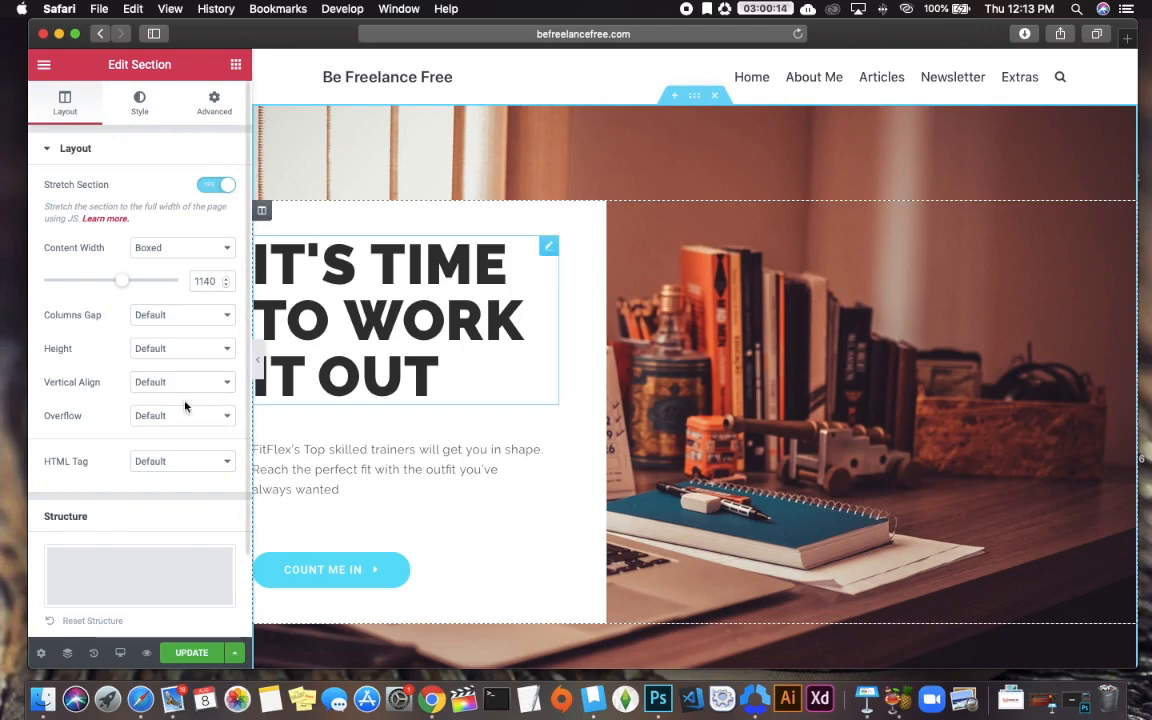
# - Try Full Width as the hero section's content width, preview it without the editor panel, and set it back to Boxed
pyautogui.click(222, 250)
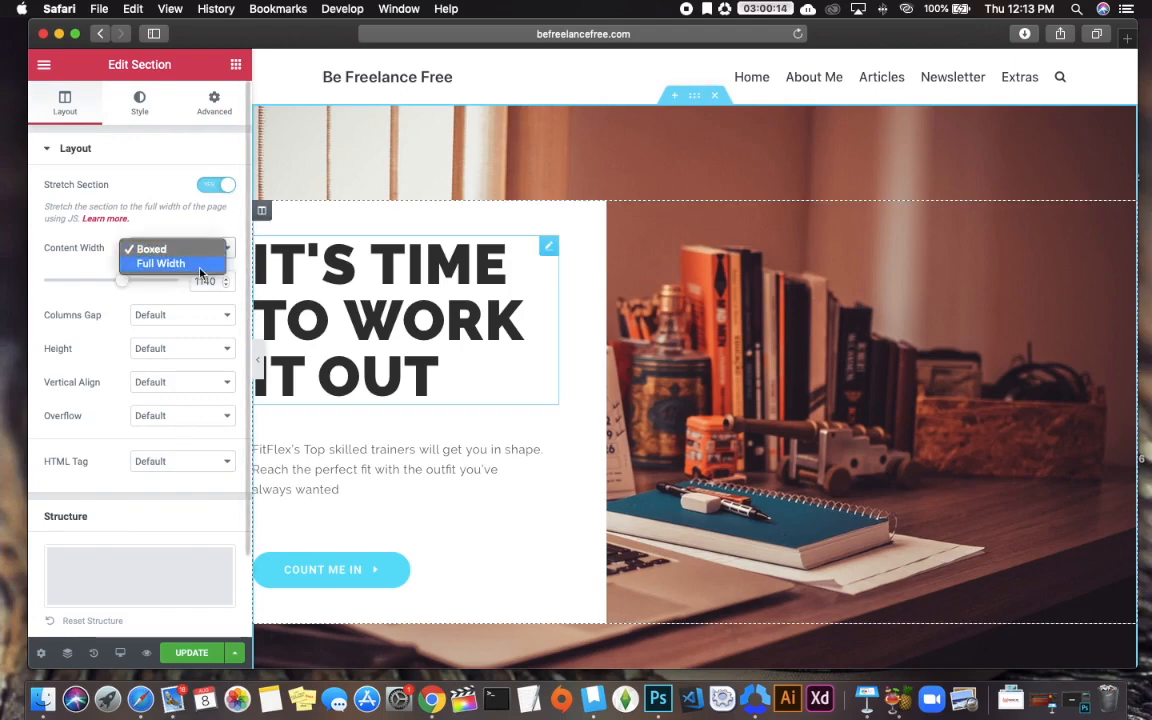
pyautogui.click(205, 264)
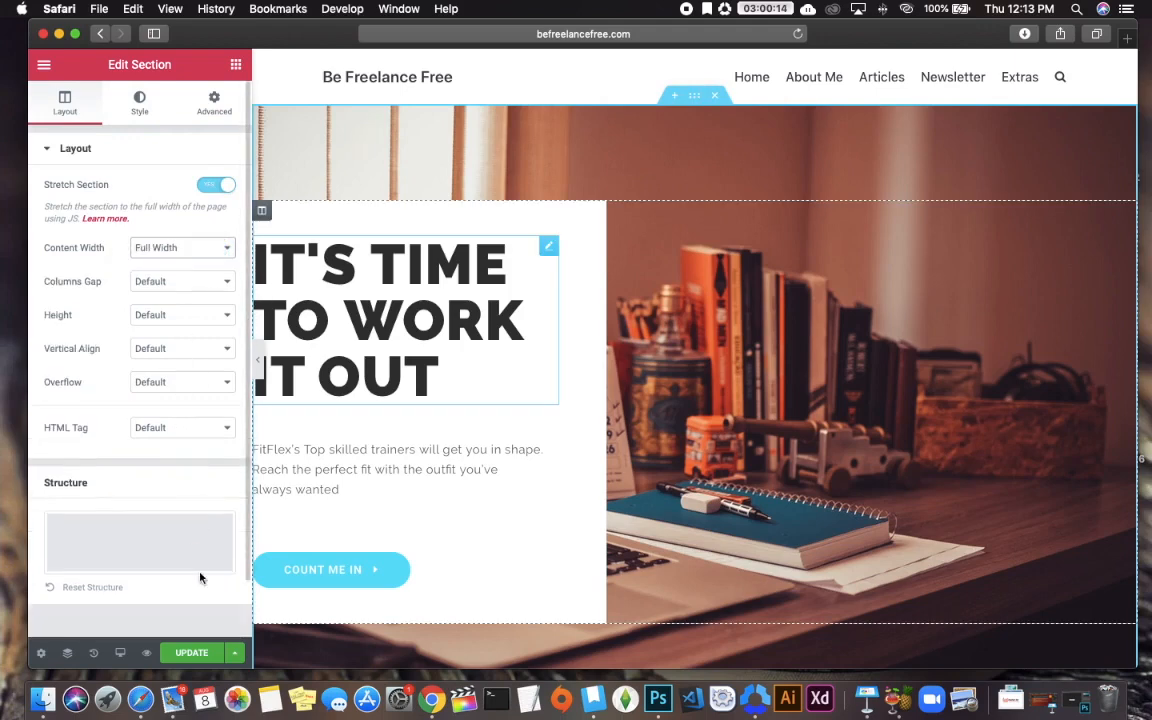
pyautogui.click(258, 360)
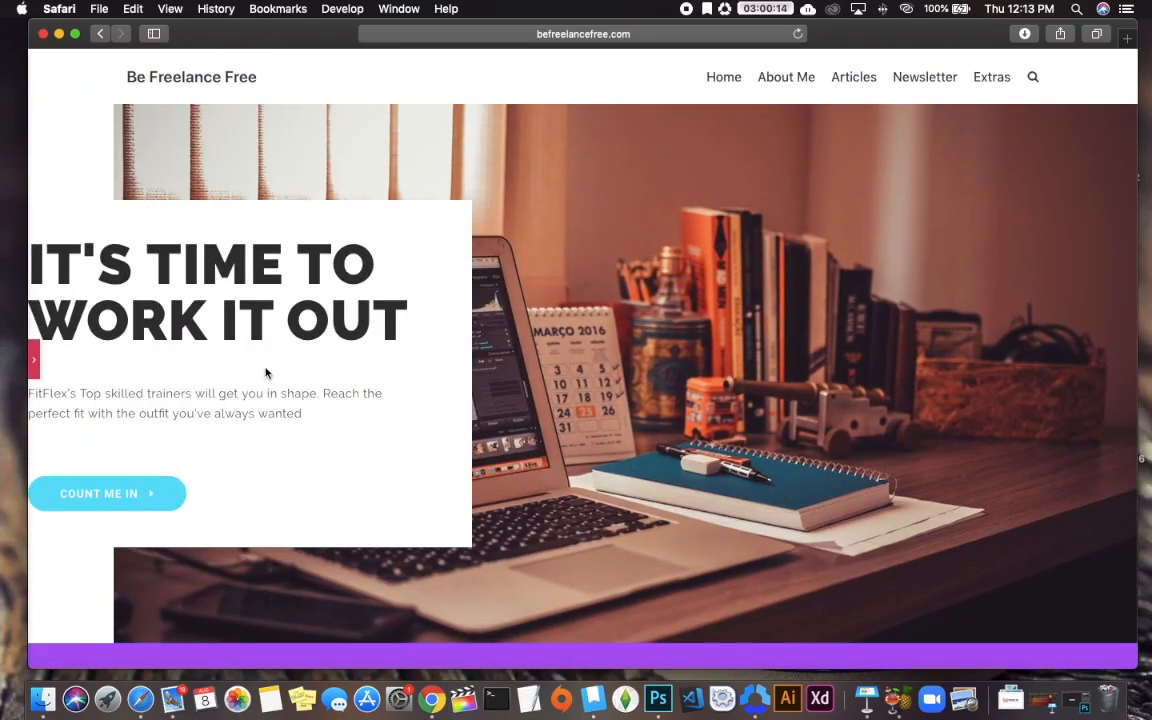
pyautogui.scroll(-5, 773, 496)
pyautogui.scroll(5, 773, 496)
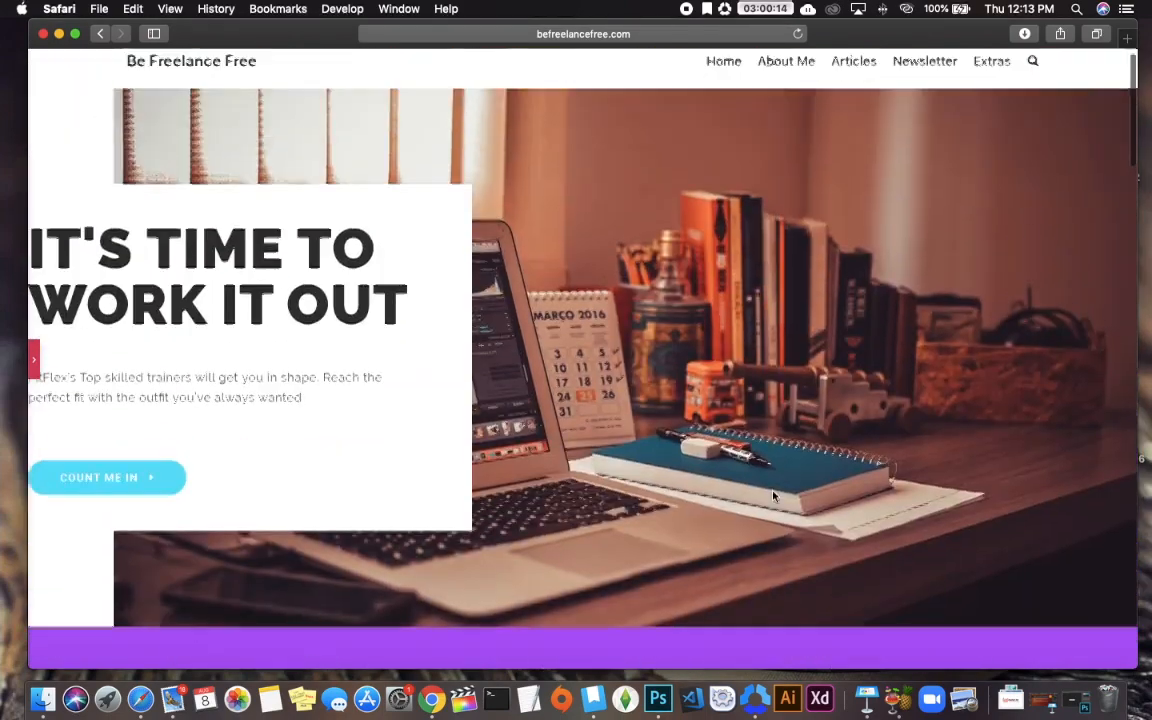
pyautogui.click(34, 358)
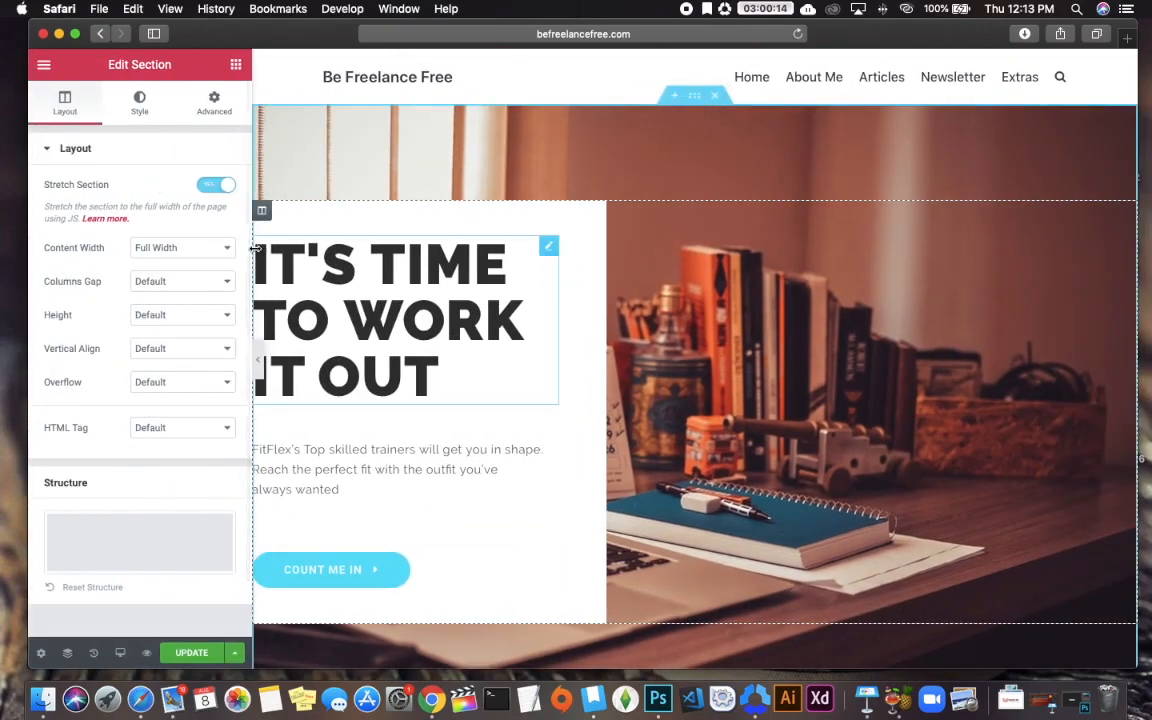
pyautogui.click(213, 246)
pyautogui.click(211, 236)
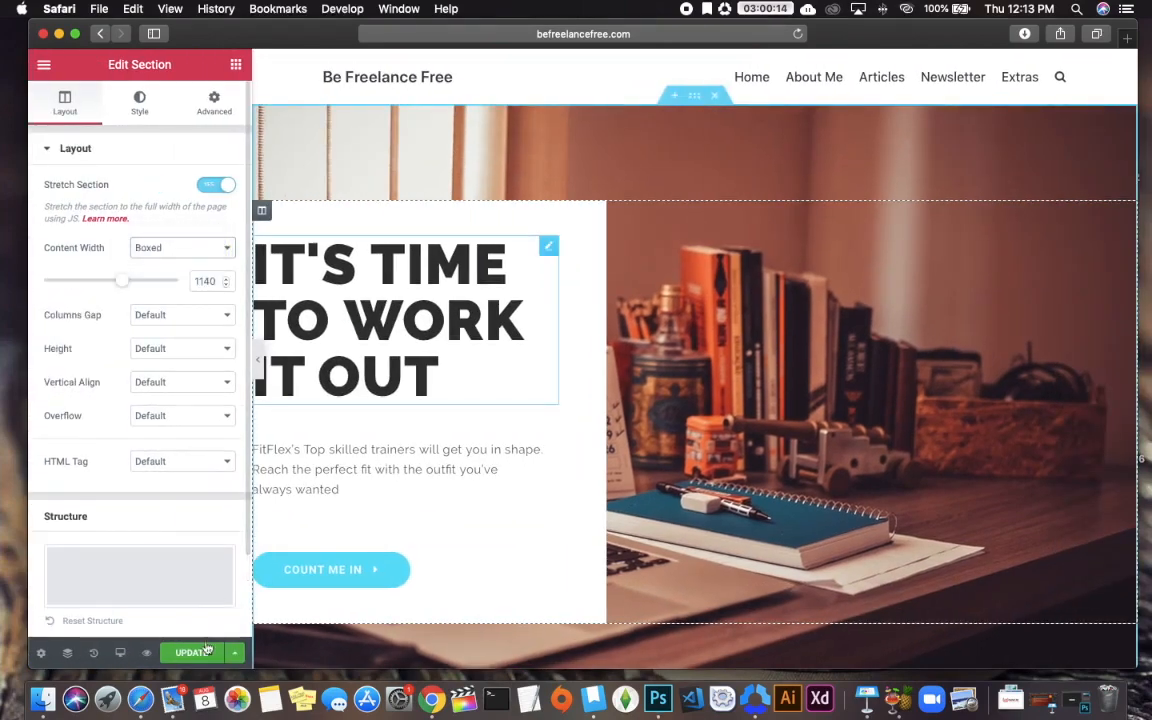
# - Examine the hero section's background style settings and preview the page down to the fitness icon row without the editor panel
pyautogui.click(257, 358)
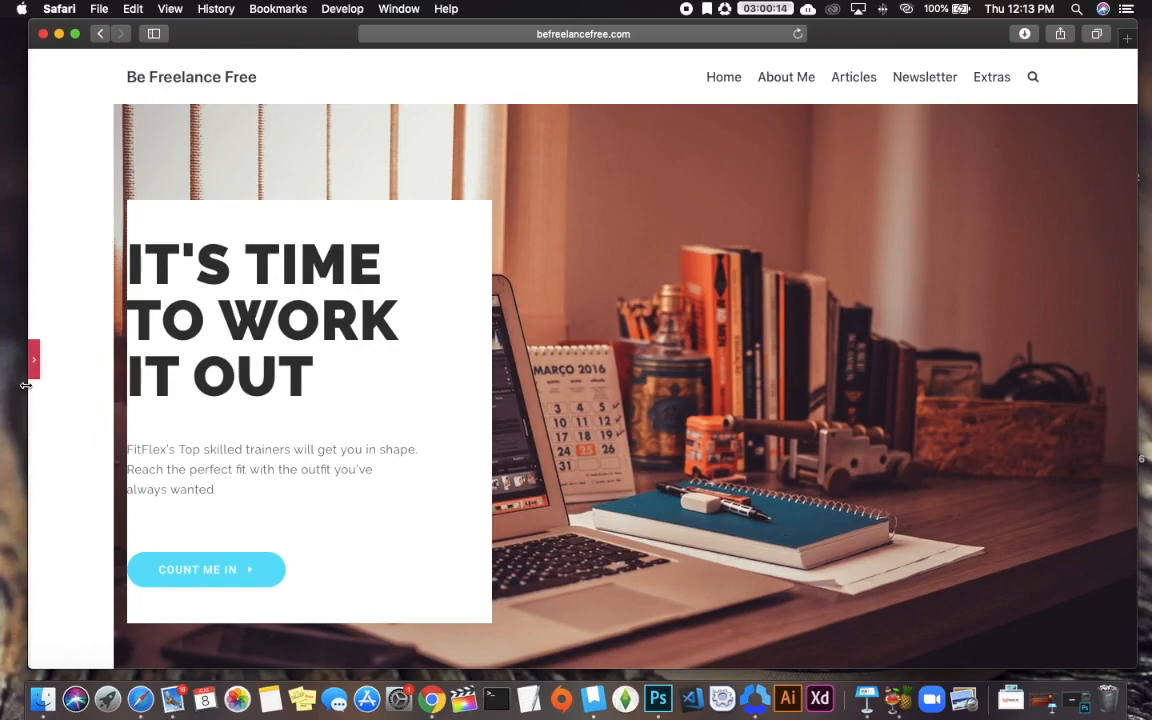
pyautogui.scroll(-10, 105, 399)
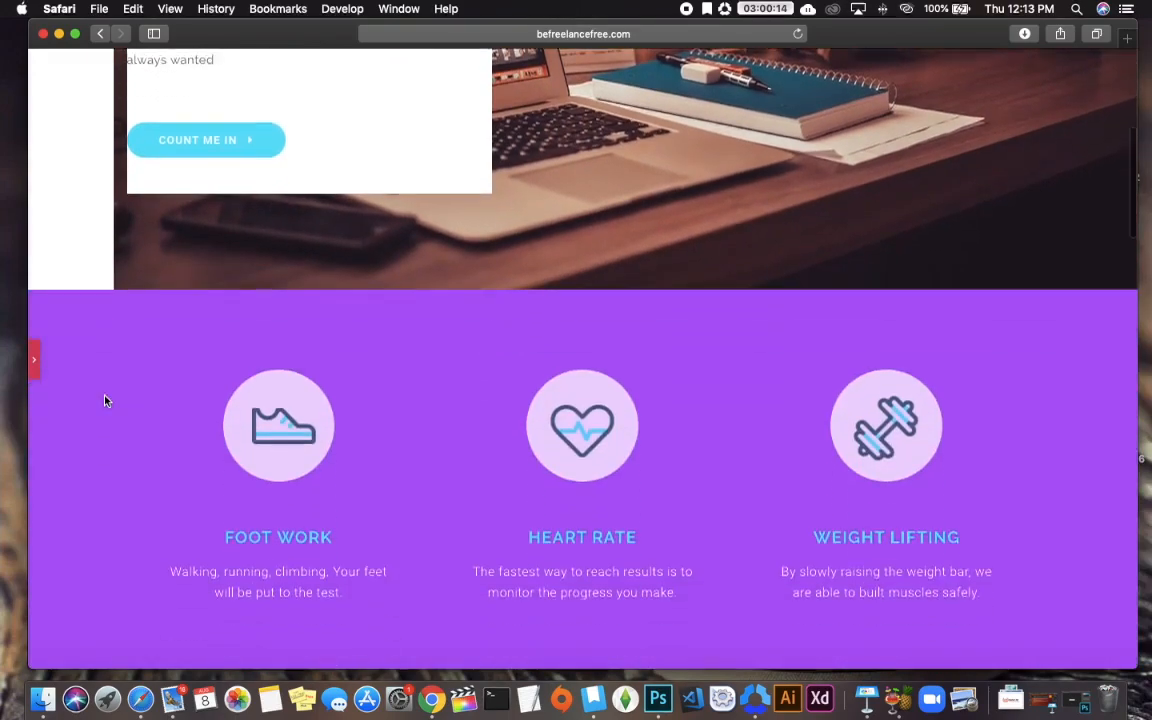
pyautogui.scroll(10, 105, 401)
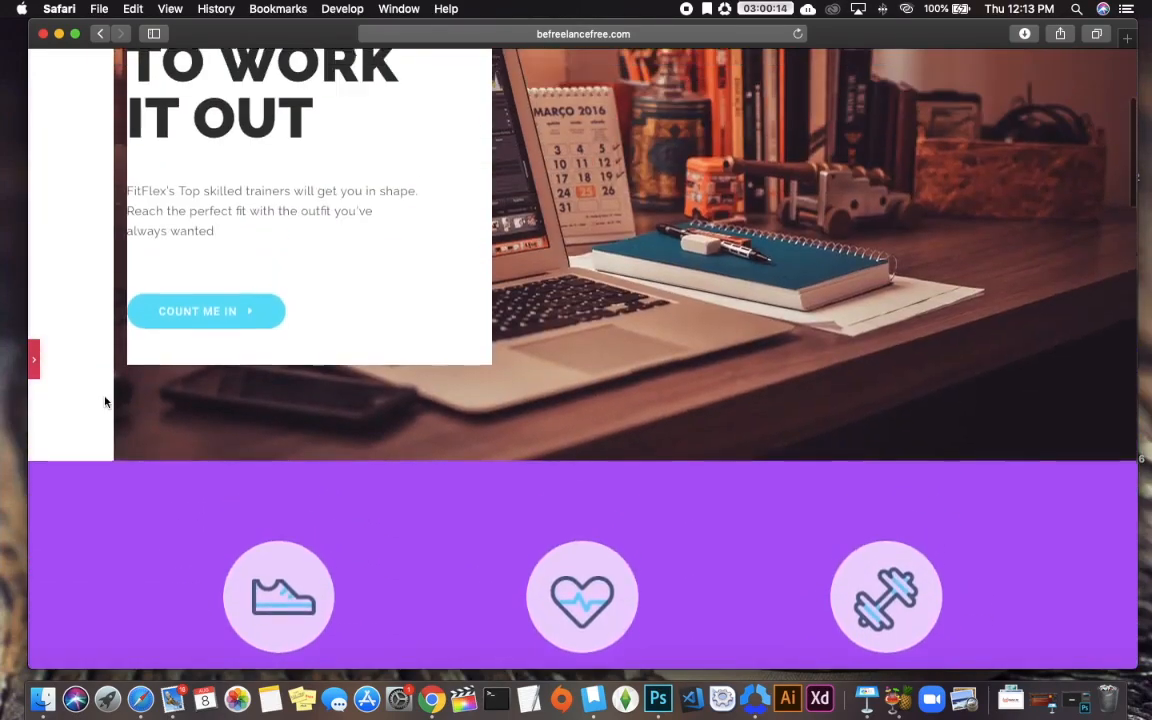
pyautogui.scroll(2, 105, 402)
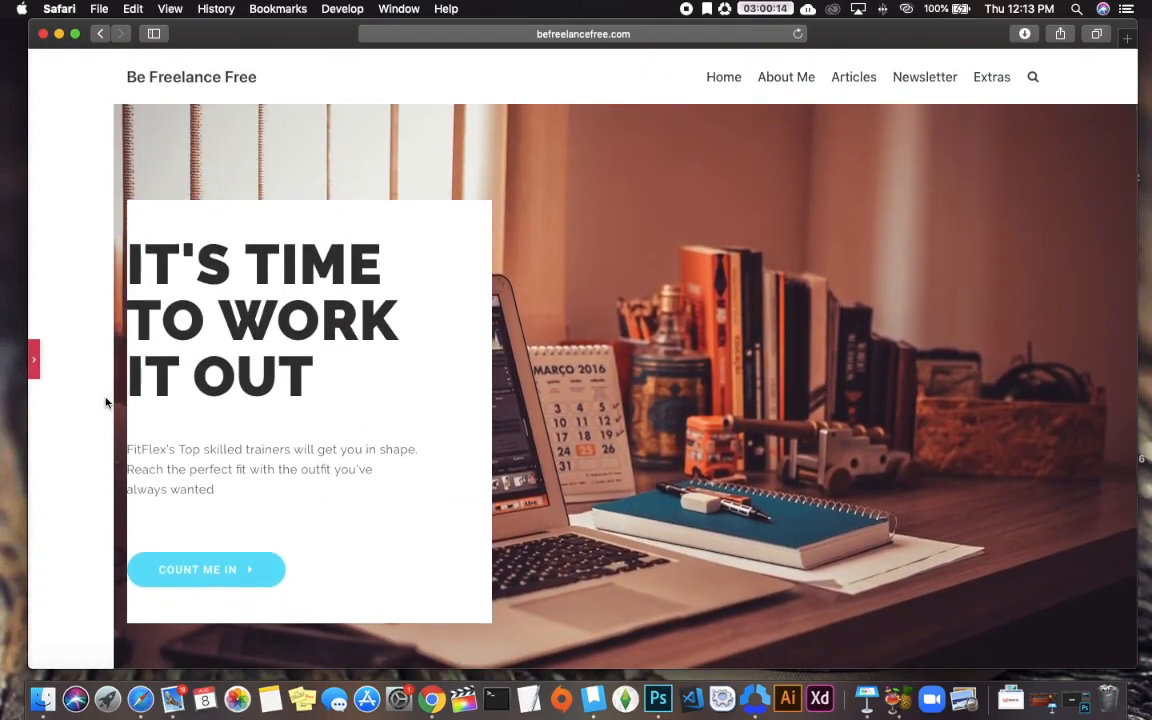
pyautogui.scroll(-5, 215, 202)
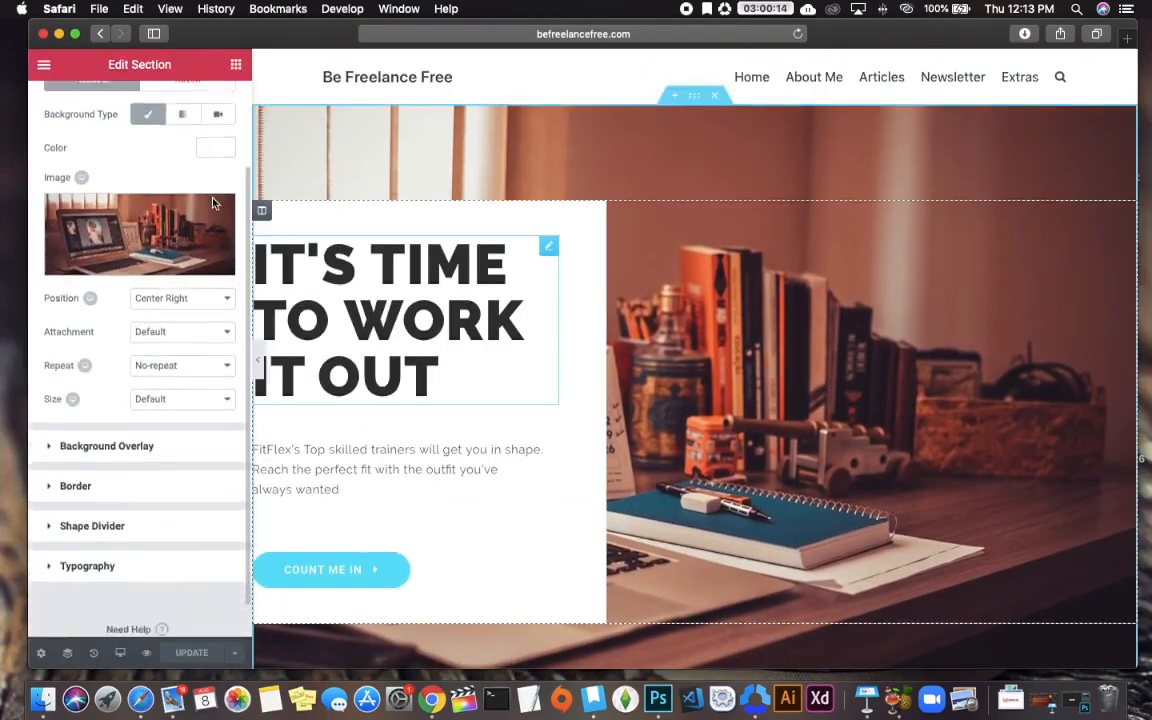
pyautogui.click(255, 362)
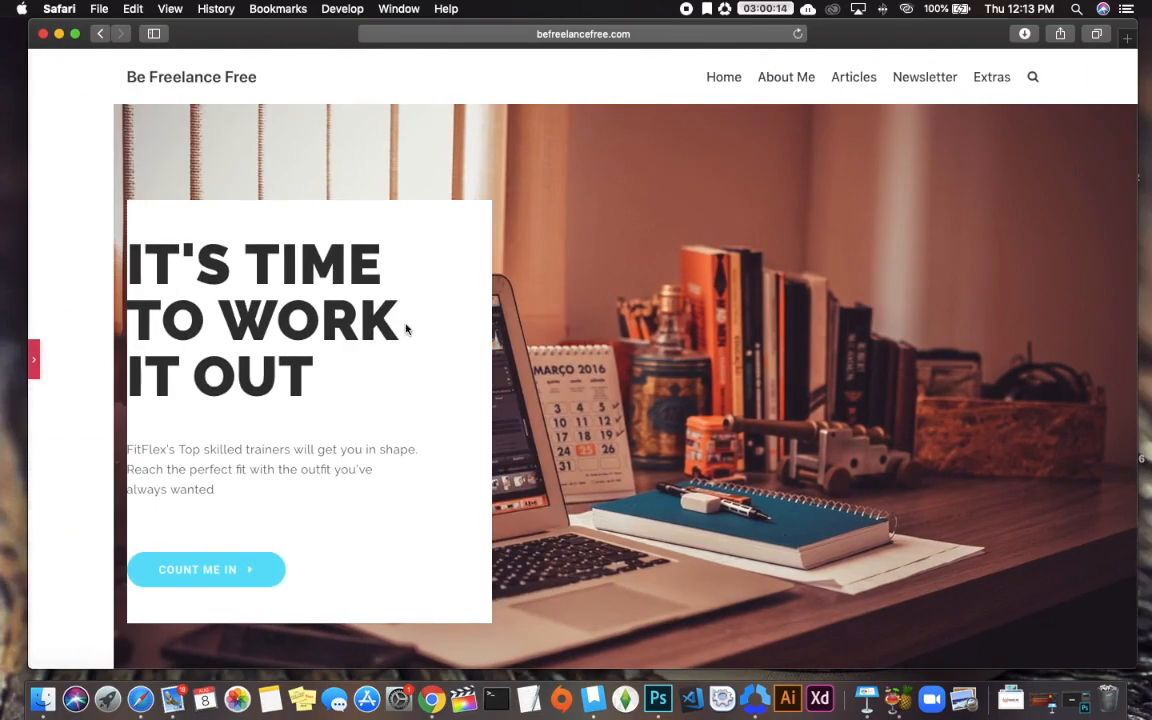
pyautogui.scroll(-3, 614, 327)
pyautogui.scroll(-5, 614, 327)
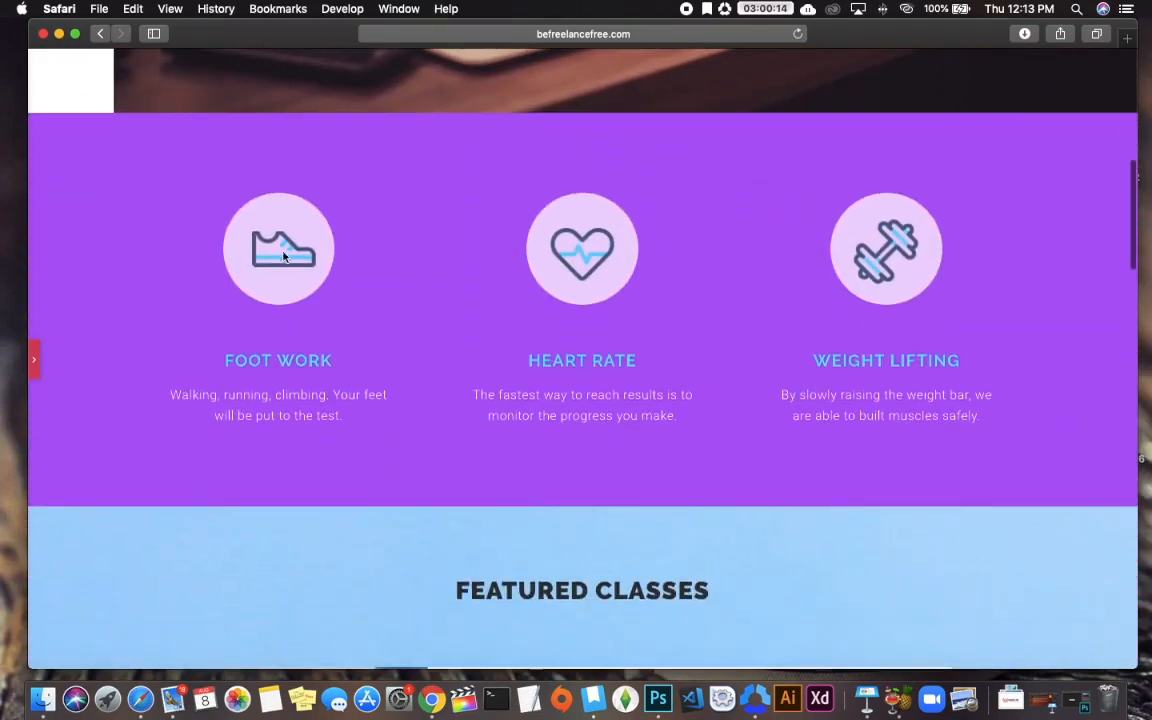
# - Open the Foot Work image box's settings and look through the widget list to the Image Box and other General widgets
pyautogui.click(33, 358)
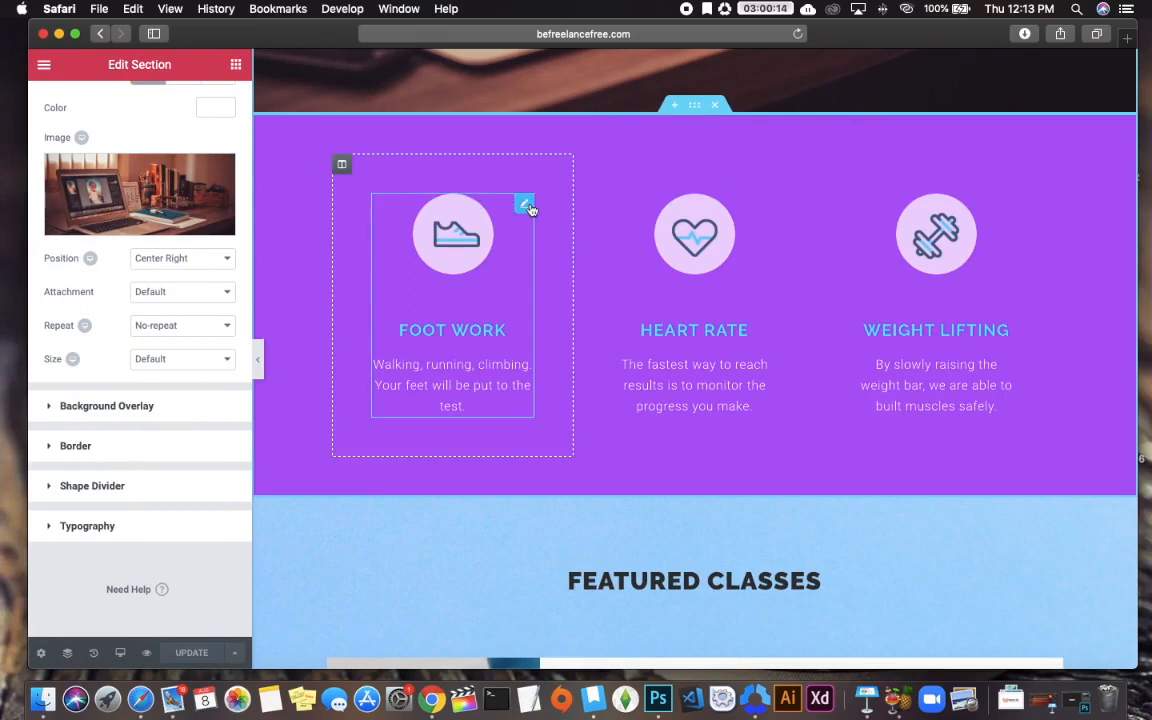
pyautogui.click(525, 206)
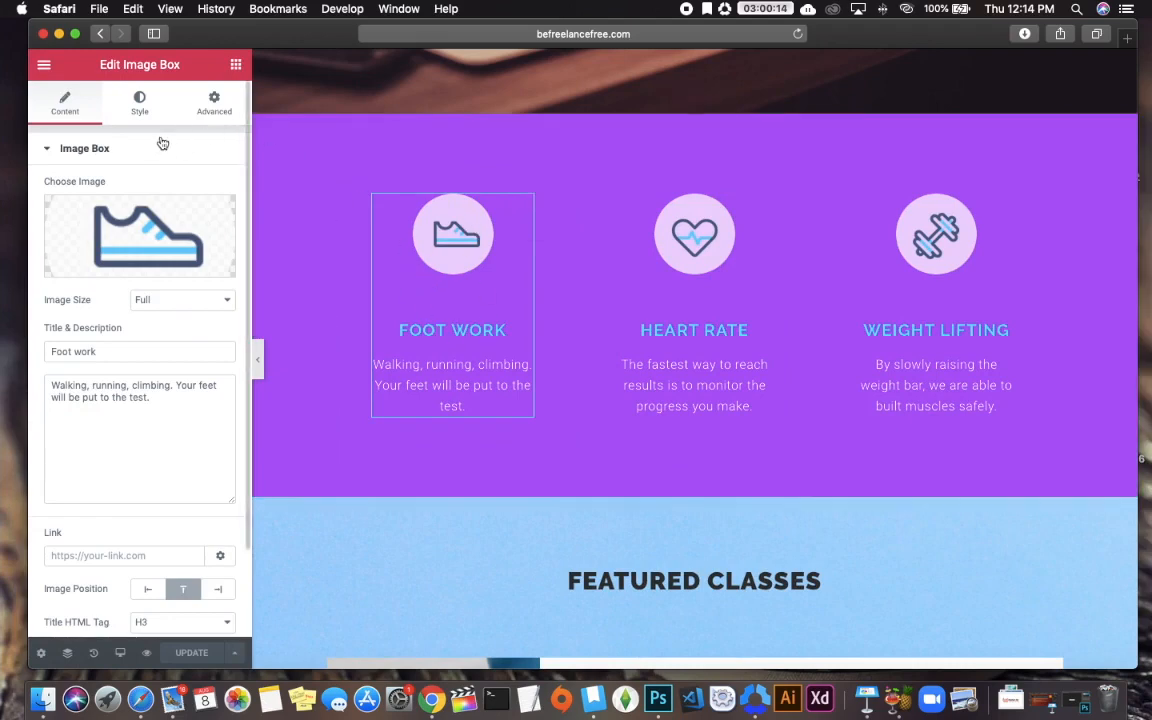
pyautogui.click(236, 67)
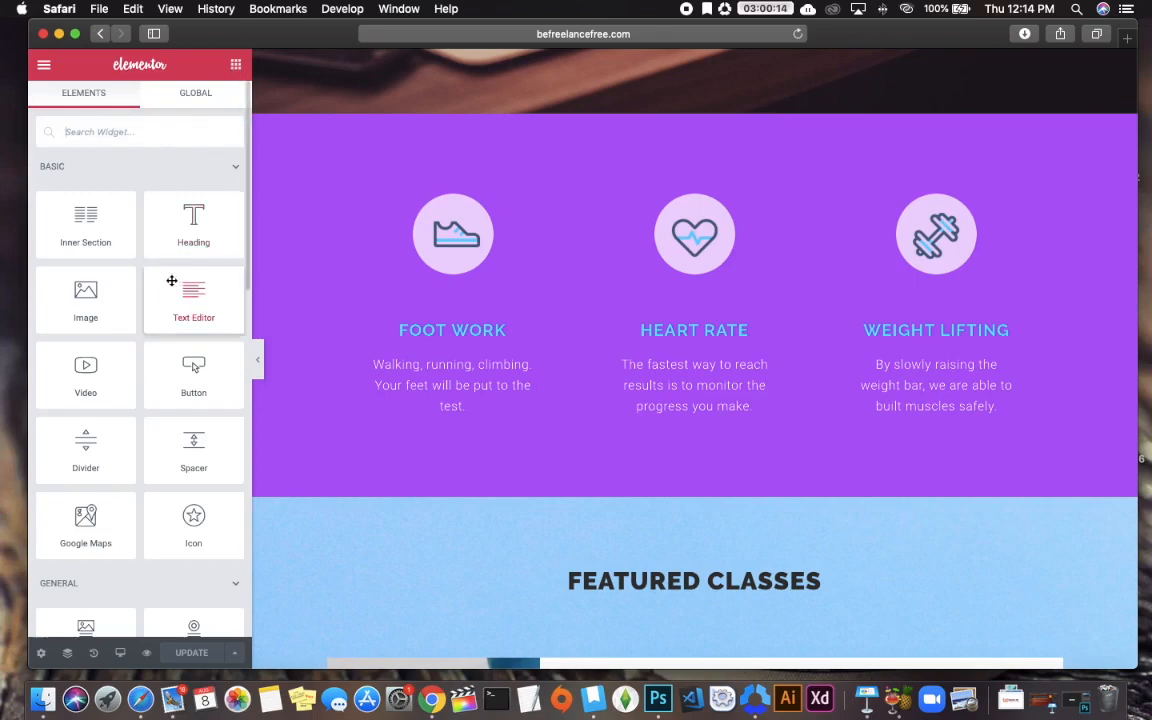
pyautogui.scroll(-5, 174, 283)
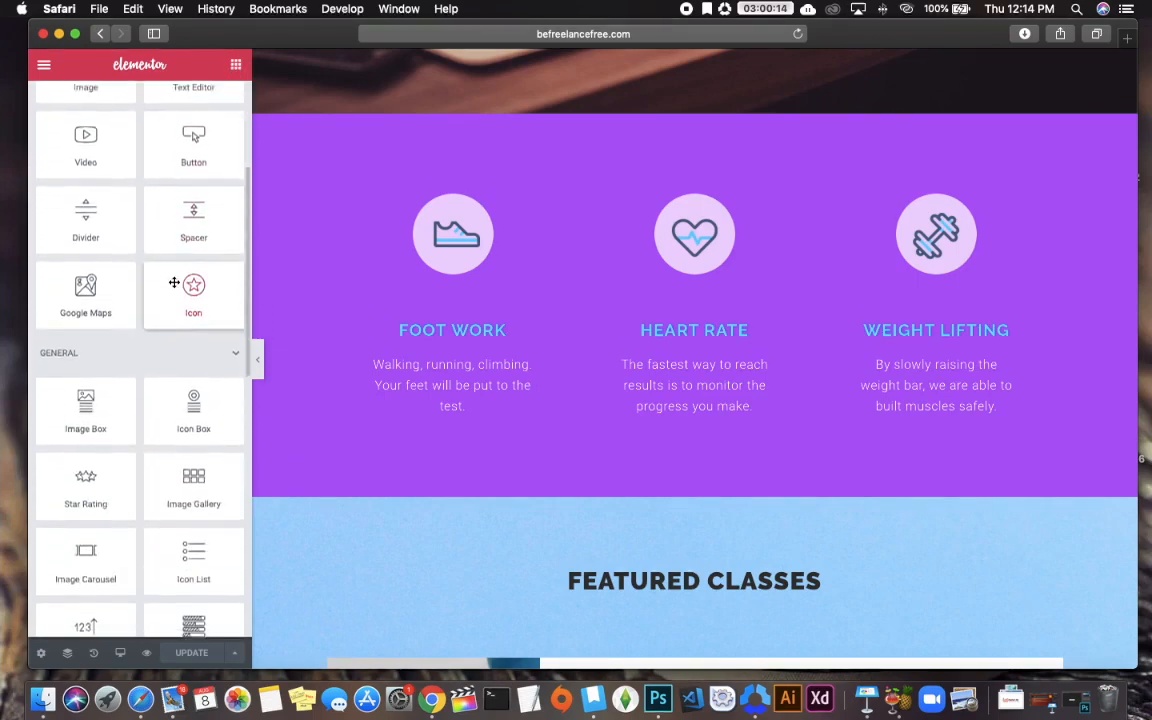
pyautogui.scroll(-1, 153, 306)
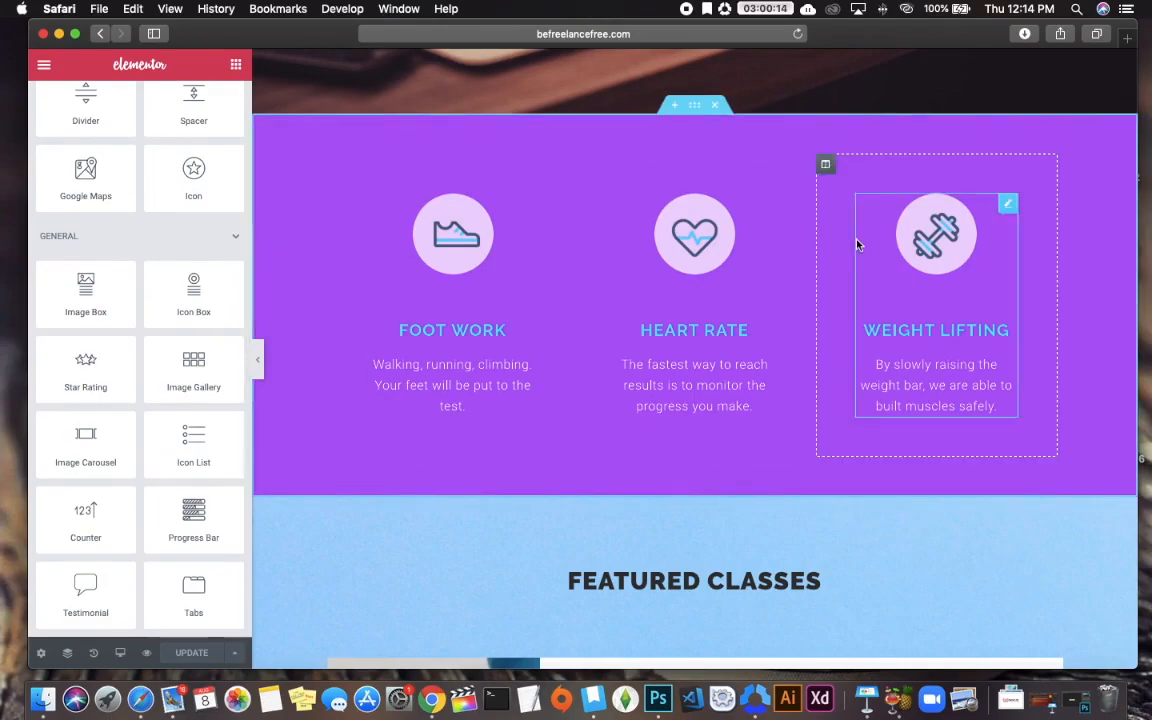
# - Look over the Featured Classes section without the editor panel and return to the hero section with the panel shown
pyautogui.scroll(-4, 549, 436)
pyautogui.scroll(-5, 549, 436)
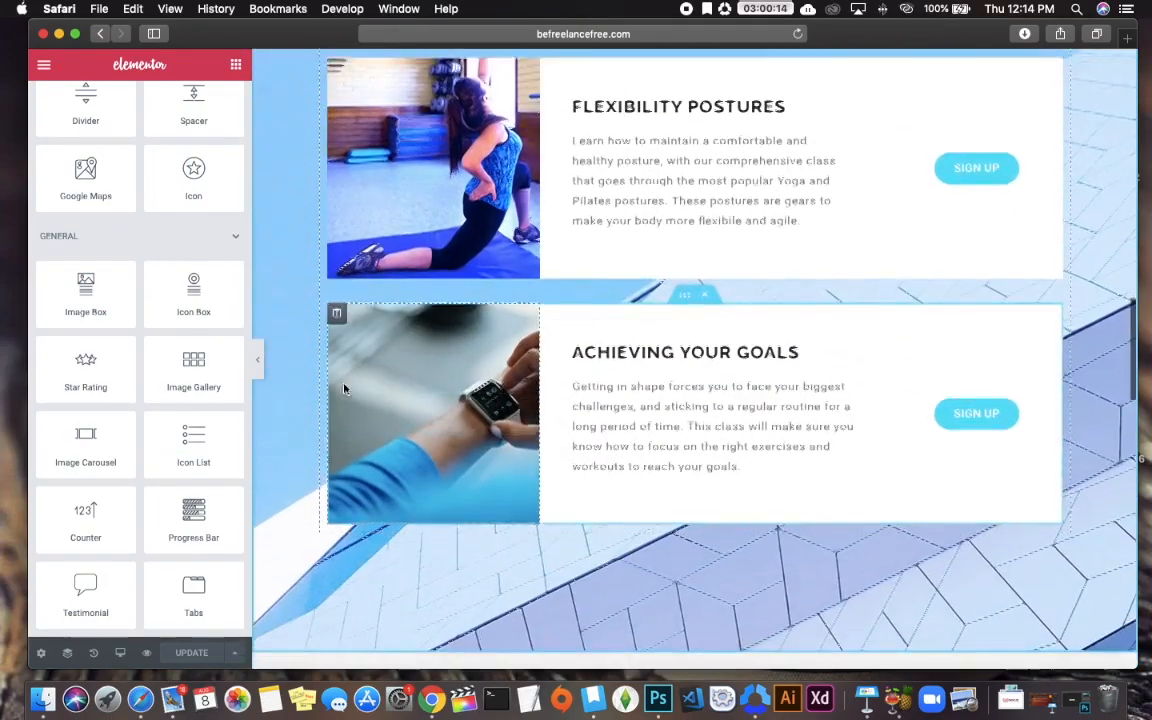
pyautogui.click(259, 370)
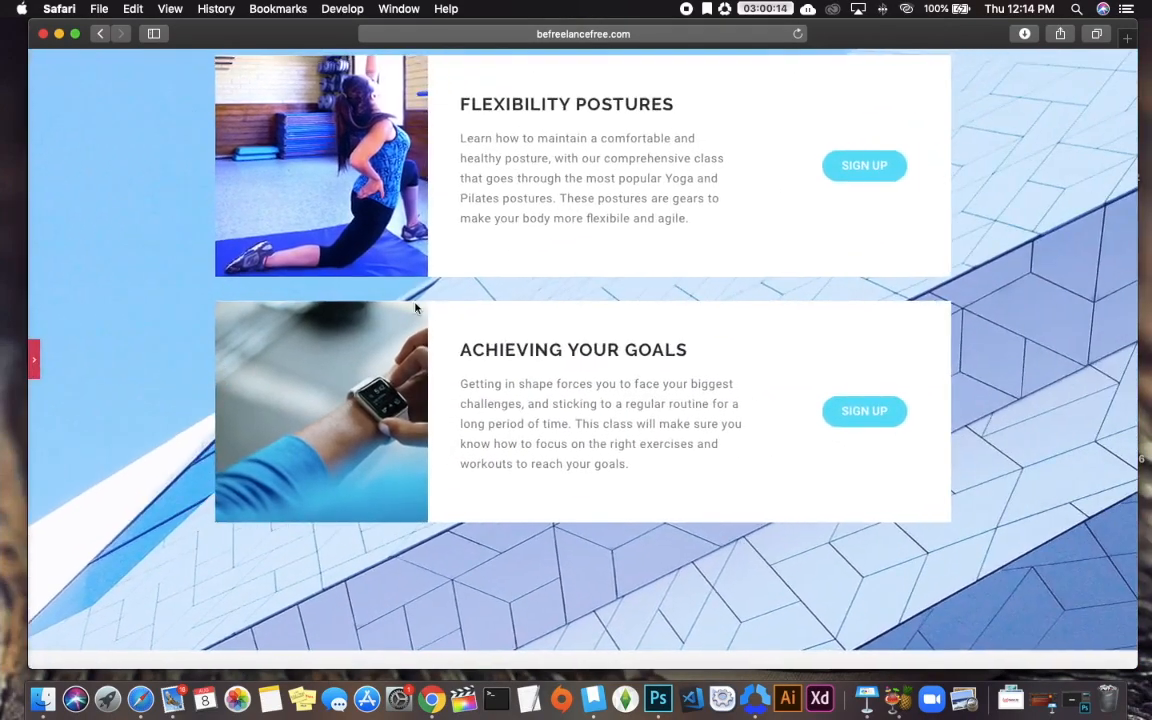
pyautogui.scroll(15, 437, 309)
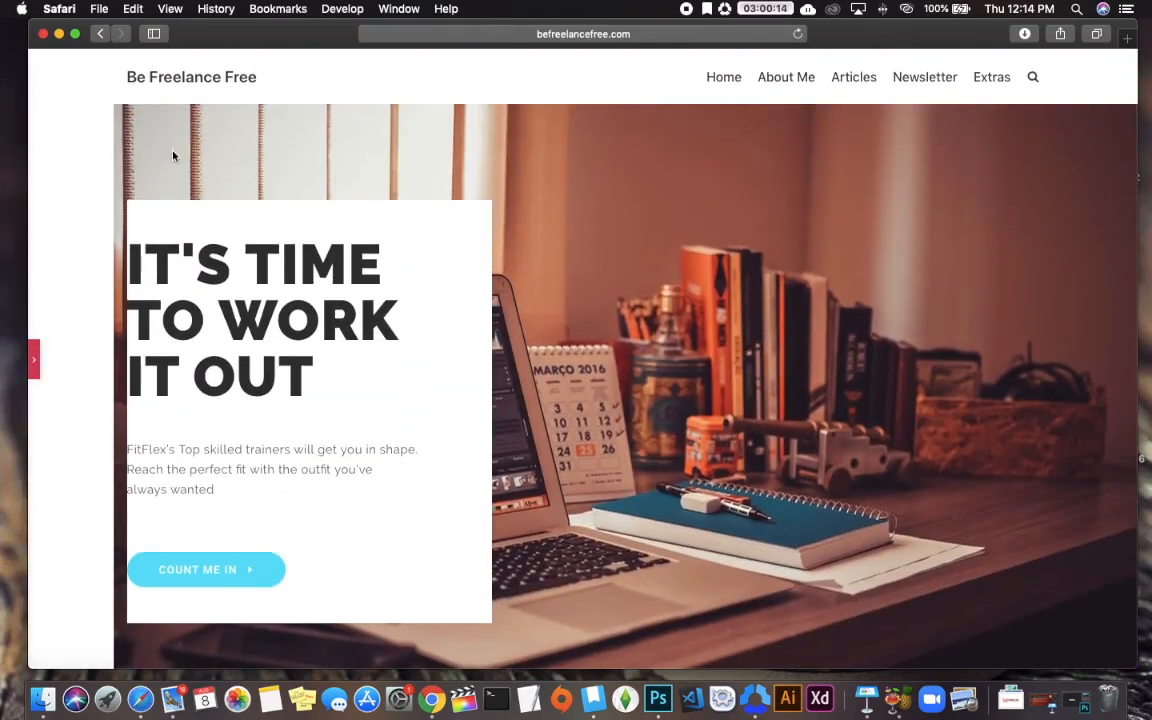
pyautogui.click(33, 359)
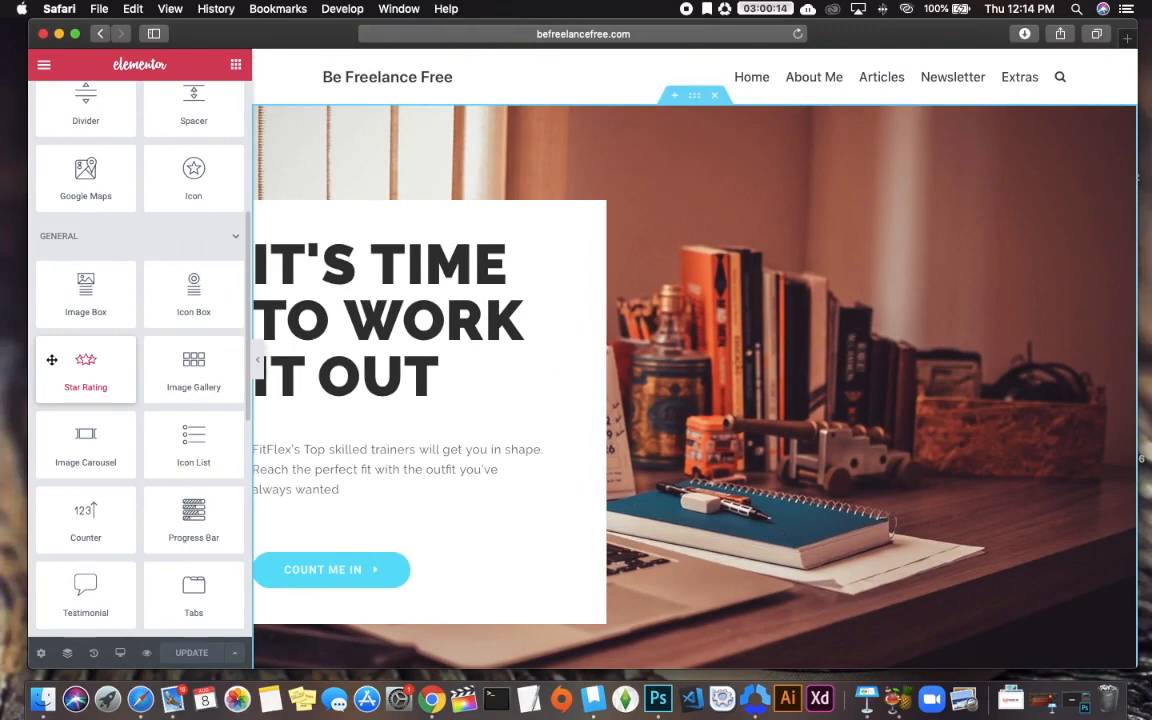